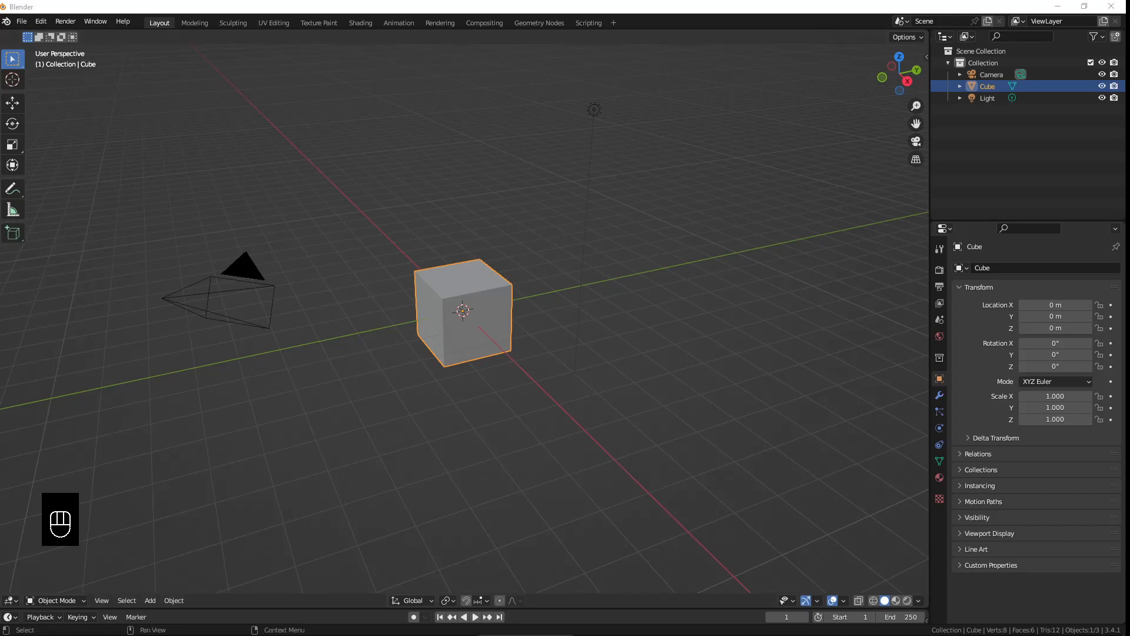
# Step: Bring up the coffeemug.jpg reference photo, look over the mug's body and handle, and return to the 3D scene
pyautogui.moveTo(1129, 108); pyautogui.dragTo(278, 94)
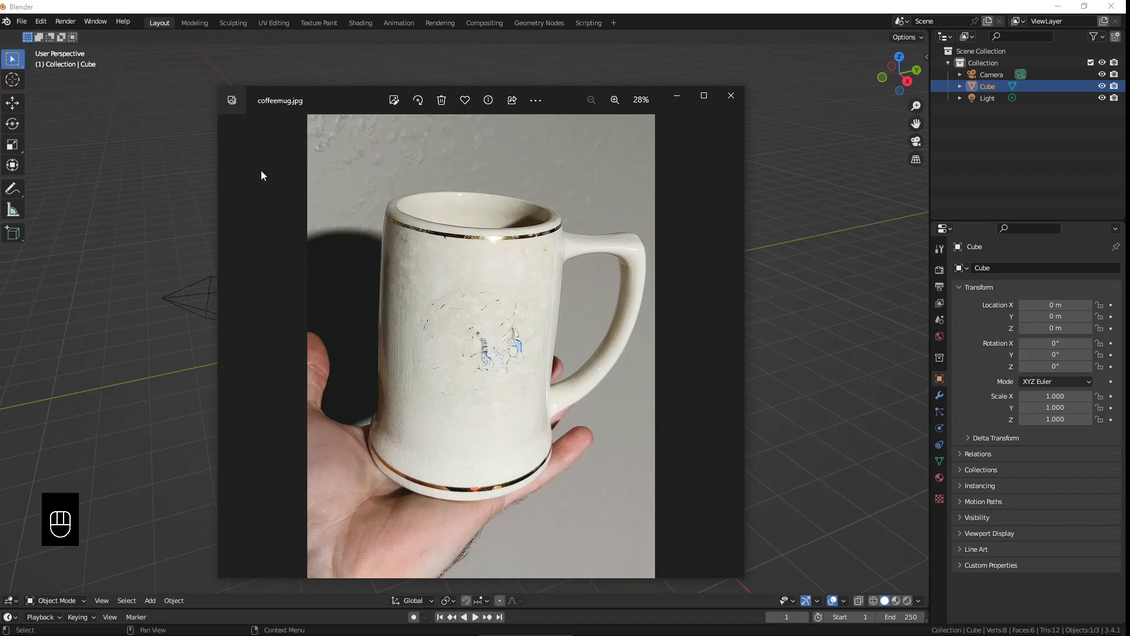
pyautogui.click(593, 4)
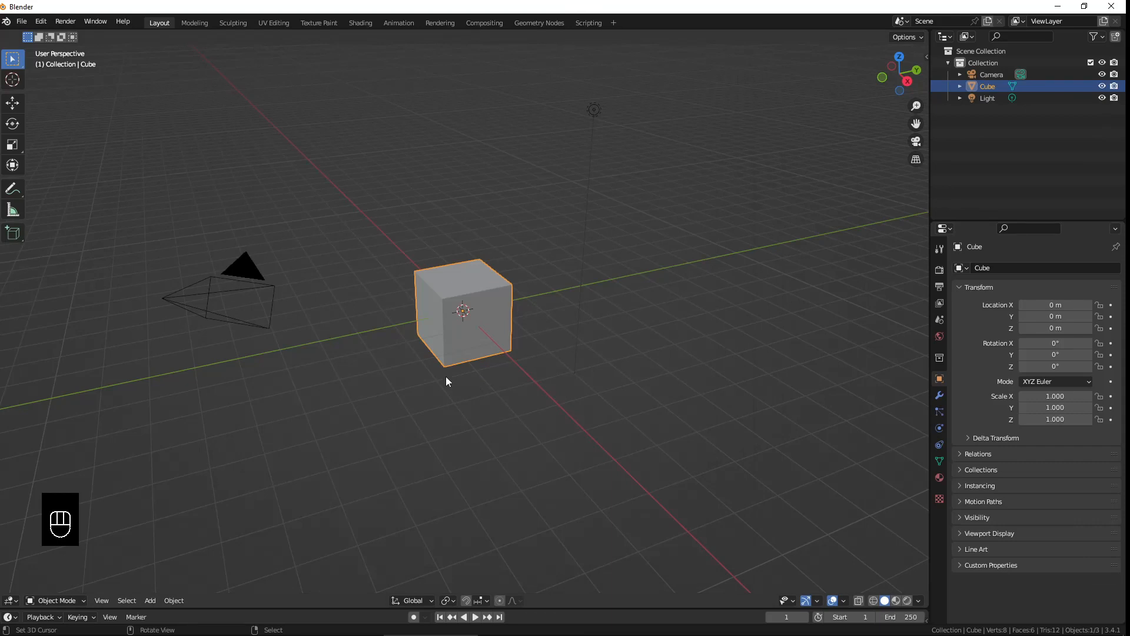
# Step: Delete the default cube from the scene
pyautogui.moveTo(523, 381); pyautogui.dragTo(524, 356, button='middle')
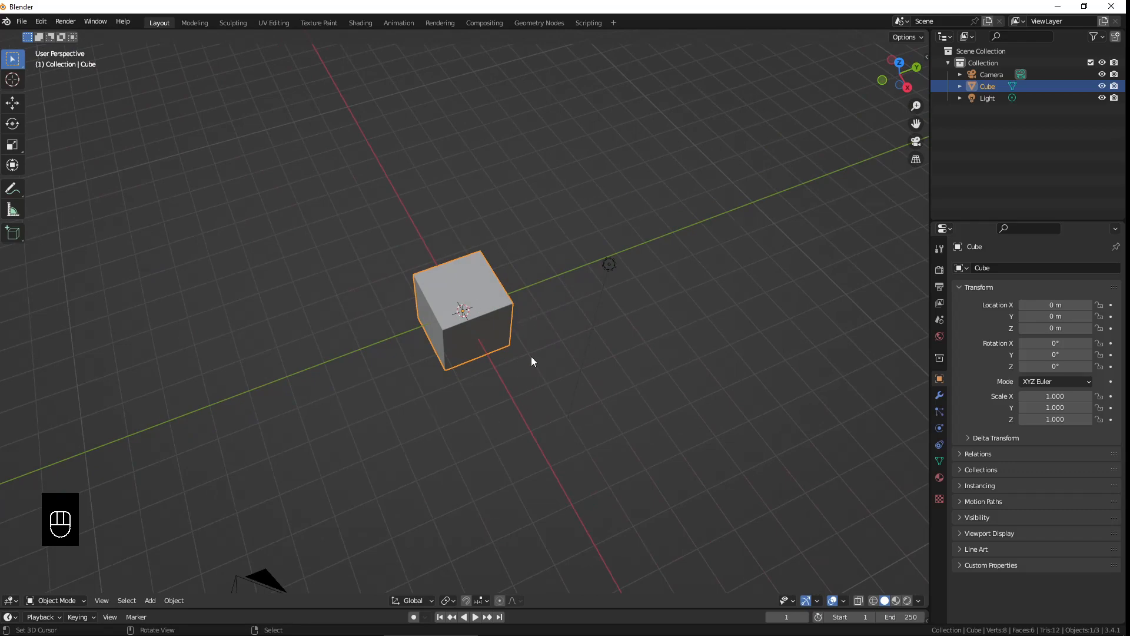
pyautogui.press('Delete')
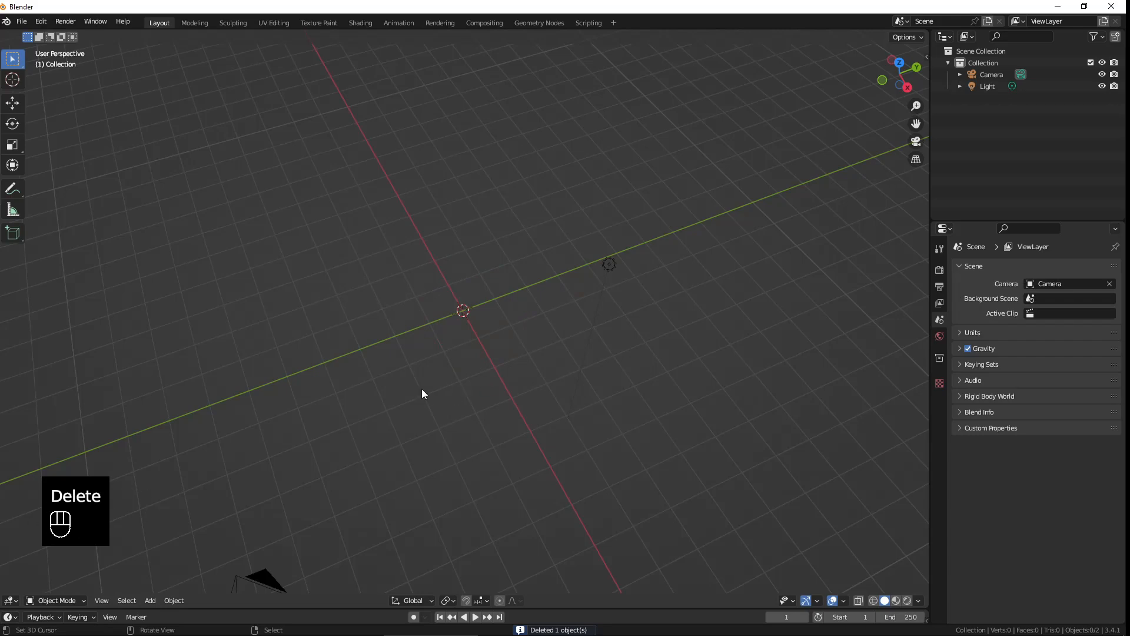
pyautogui.moveTo(410, 388); pyautogui.dragTo(477, 391, button='middle')
# Step: Switch to the top orthographic view and add a mesh circle at the world origin
pyautogui.press('KP_7')
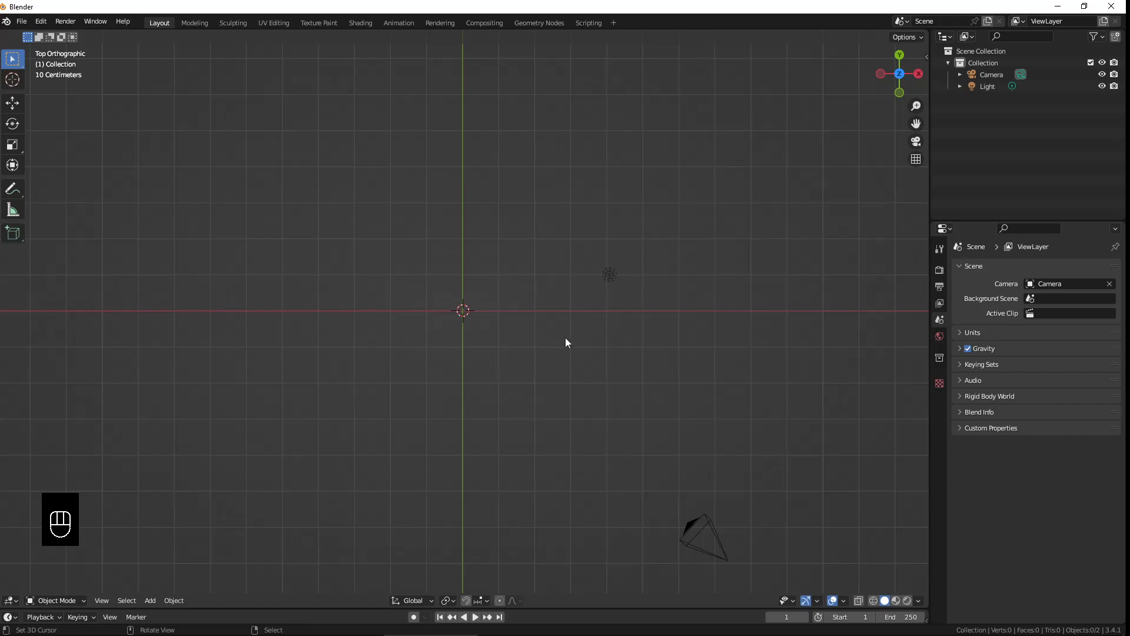
pyautogui.hotkey('shift', 'a')
pyautogui.moveTo(437, 287)
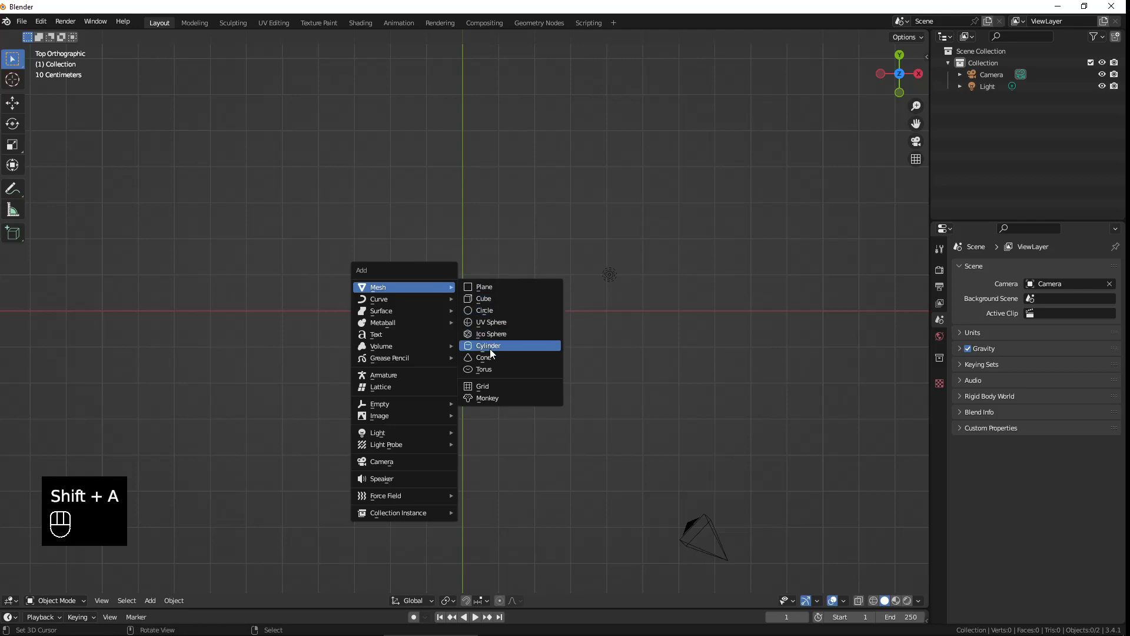
pyautogui.click(483, 311)
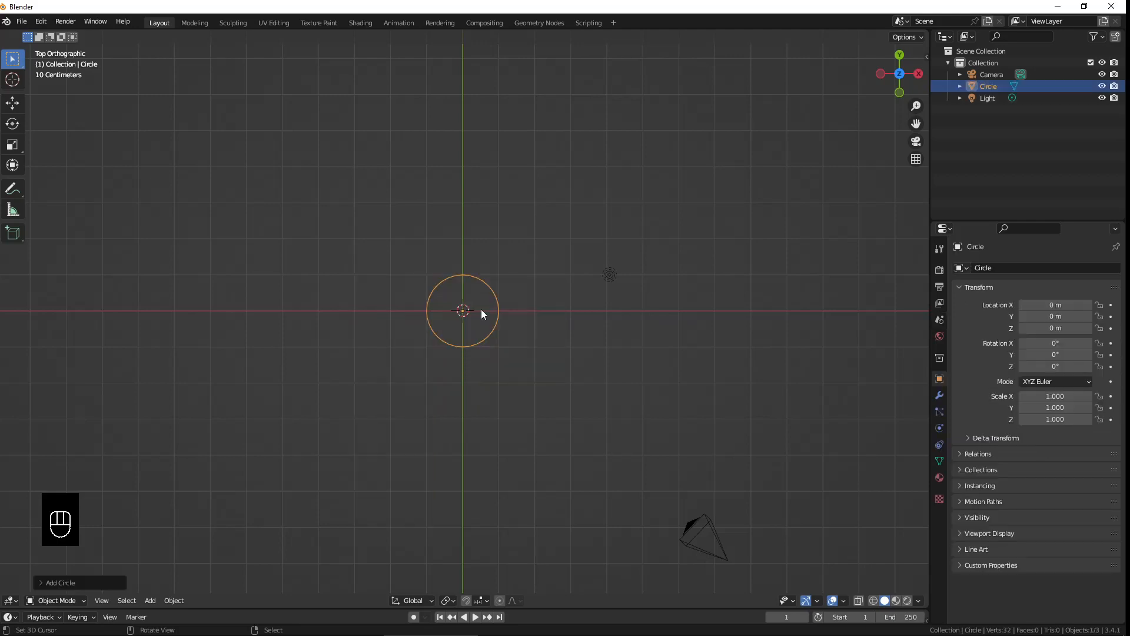
# Step: Set the new circle's vertex count to 16
pyautogui.scroll(6, 448, 296)
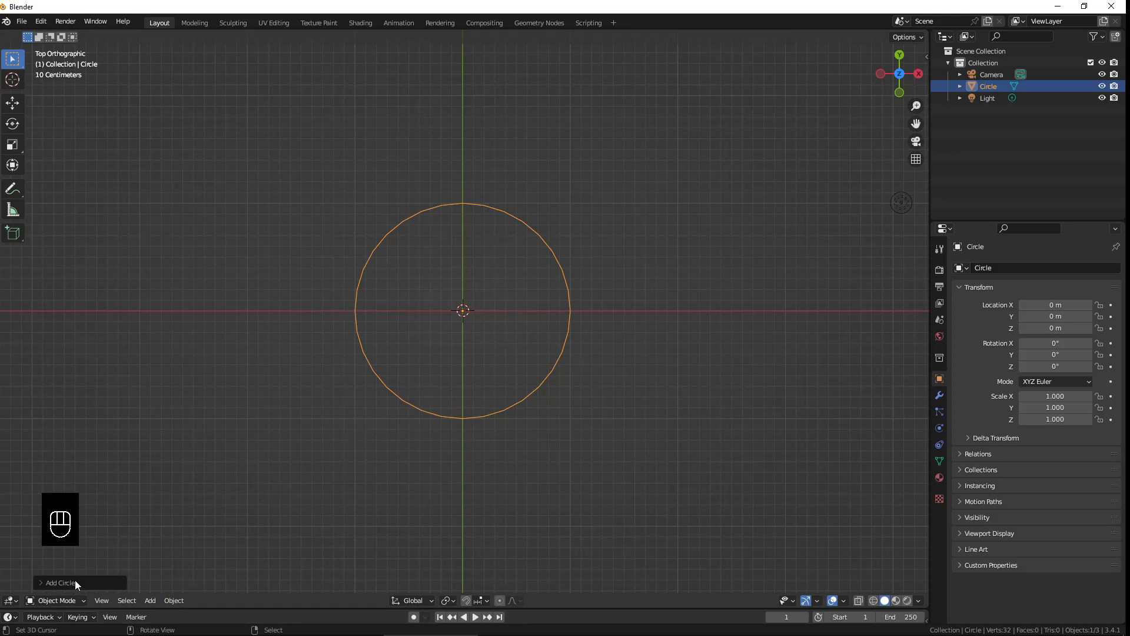
pyautogui.scroll(3, 362, 259)
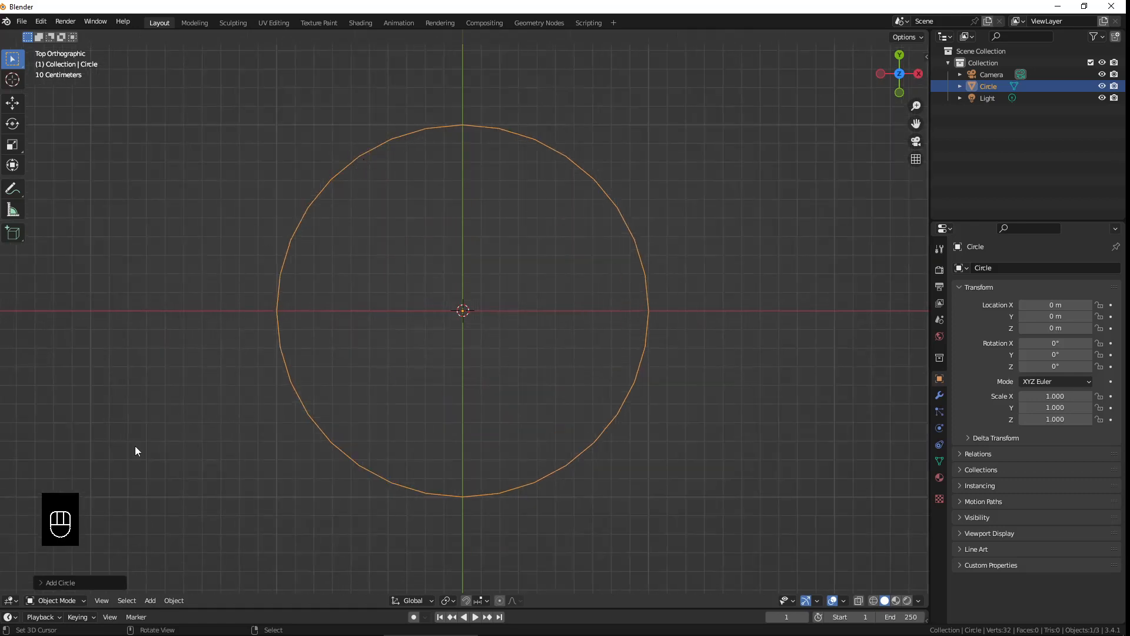
pyautogui.click(87, 583)
pyautogui.click(178, 454)
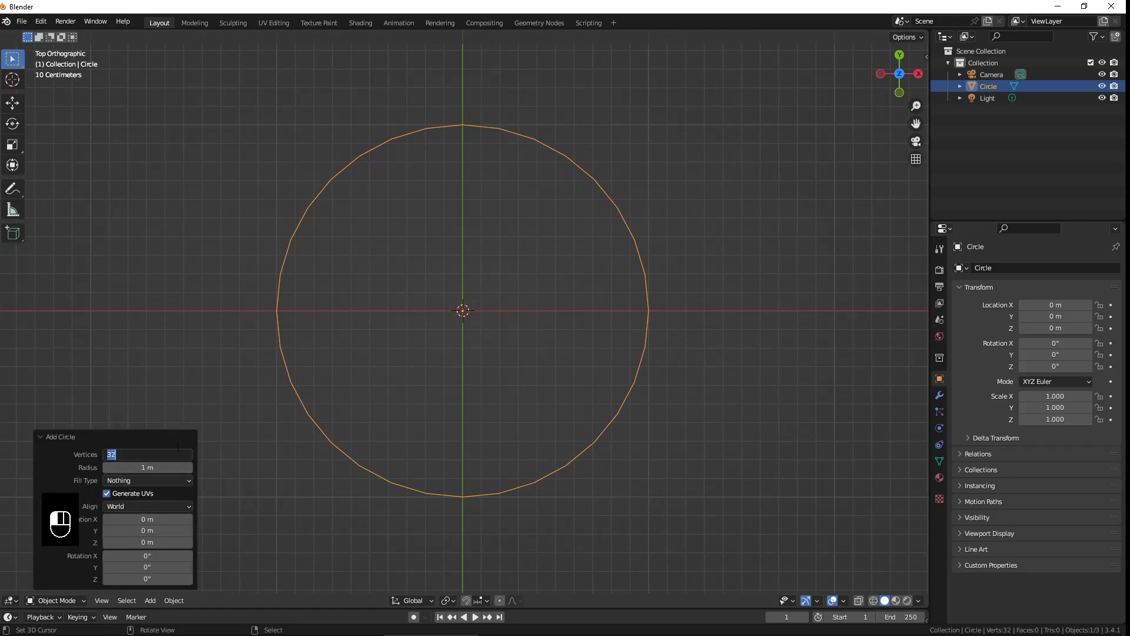
pyautogui.write('16')
pyautogui.press('Return')
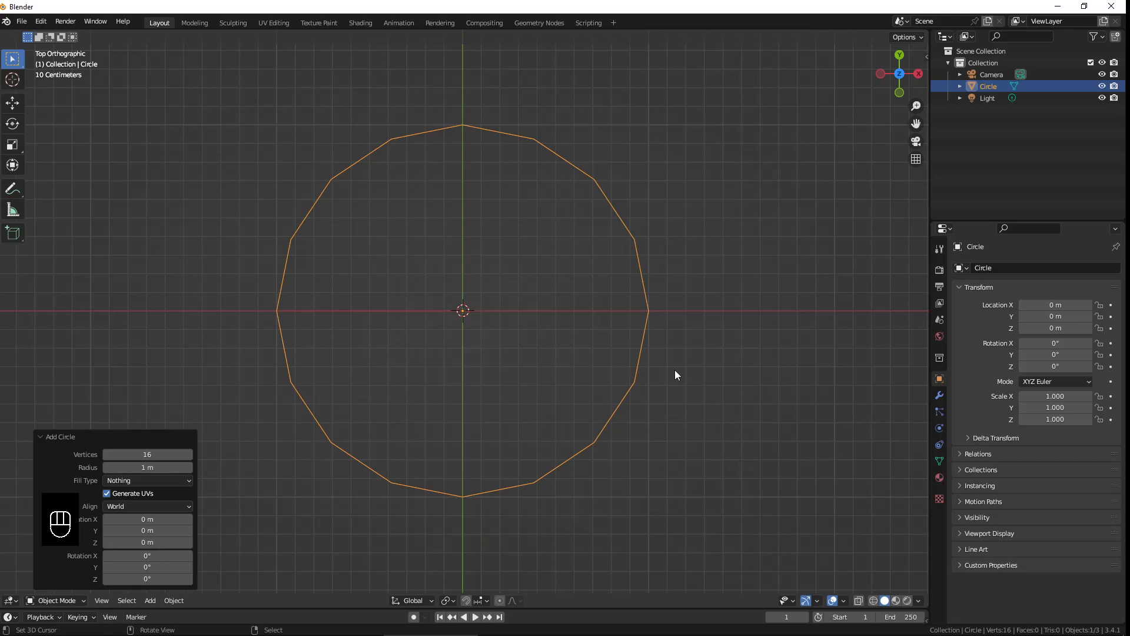
# Step: Fill the circle using the Triangle Fan fill type
pyautogui.keyDown('shift'); pyautogui.moveTo(668, 355); pyautogui.dragTo(695, 355, button='middle'); pyautogui.keyUp('shift')
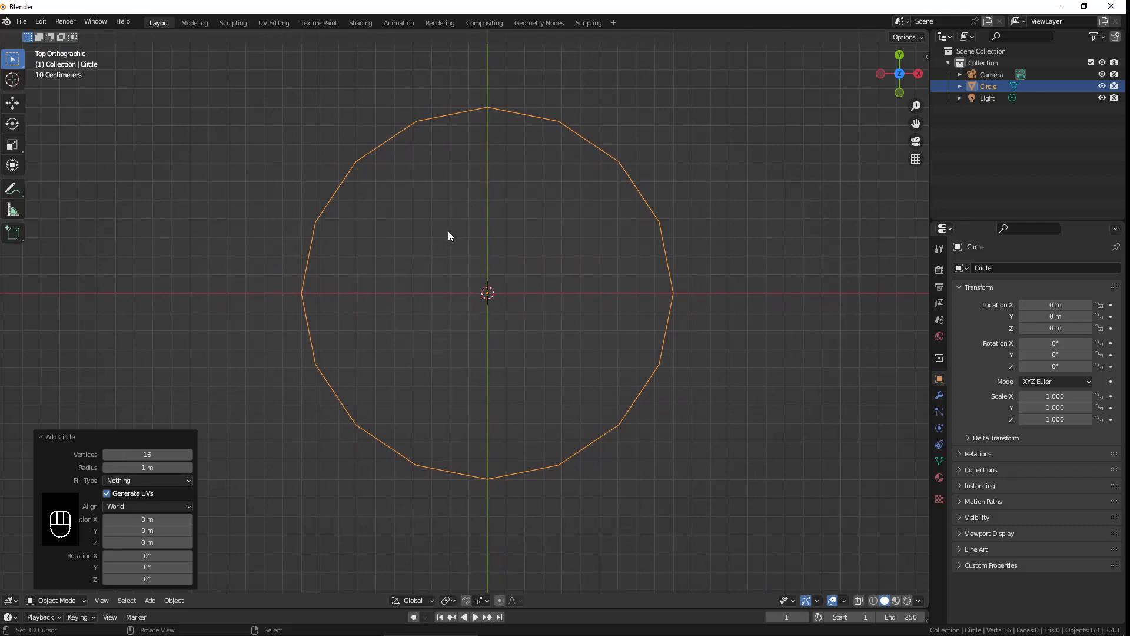
pyautogui.click(142, 482)
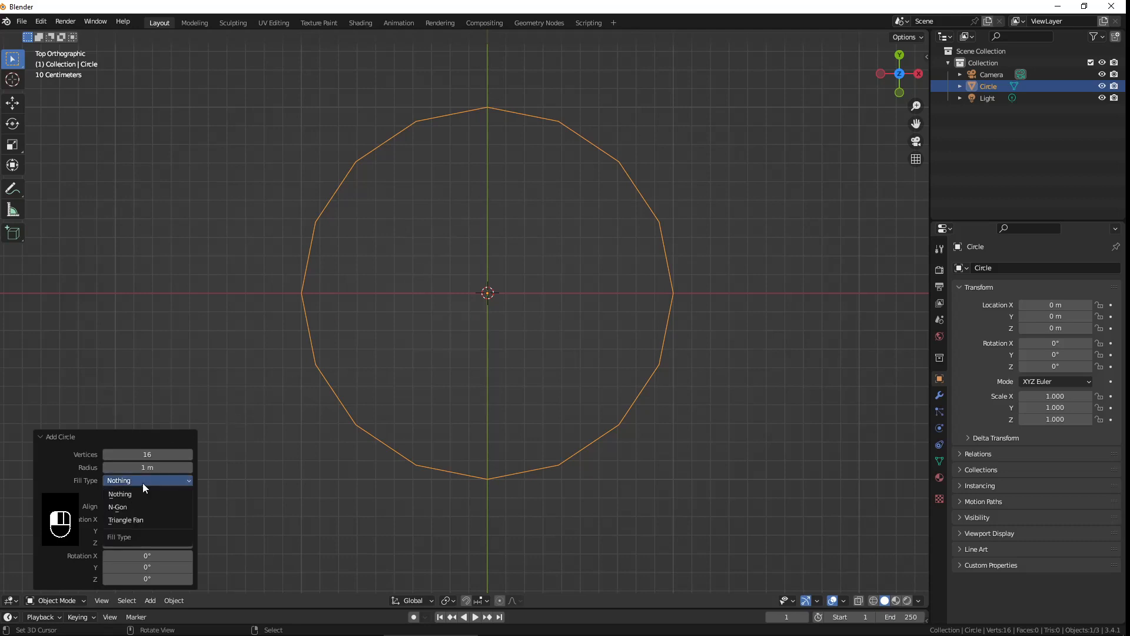
pyautogui.click(139, 519)
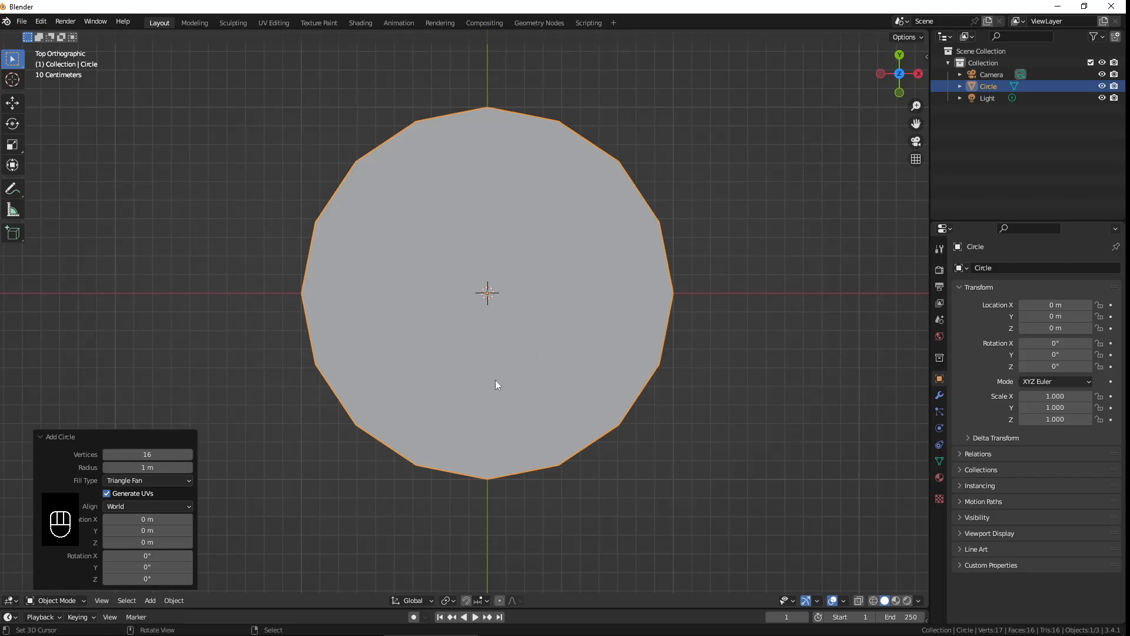
# Step: Enter Edit Mode on the circle and delete its centre vertex so only the outer ring is left
pyautogui.press('Tab')
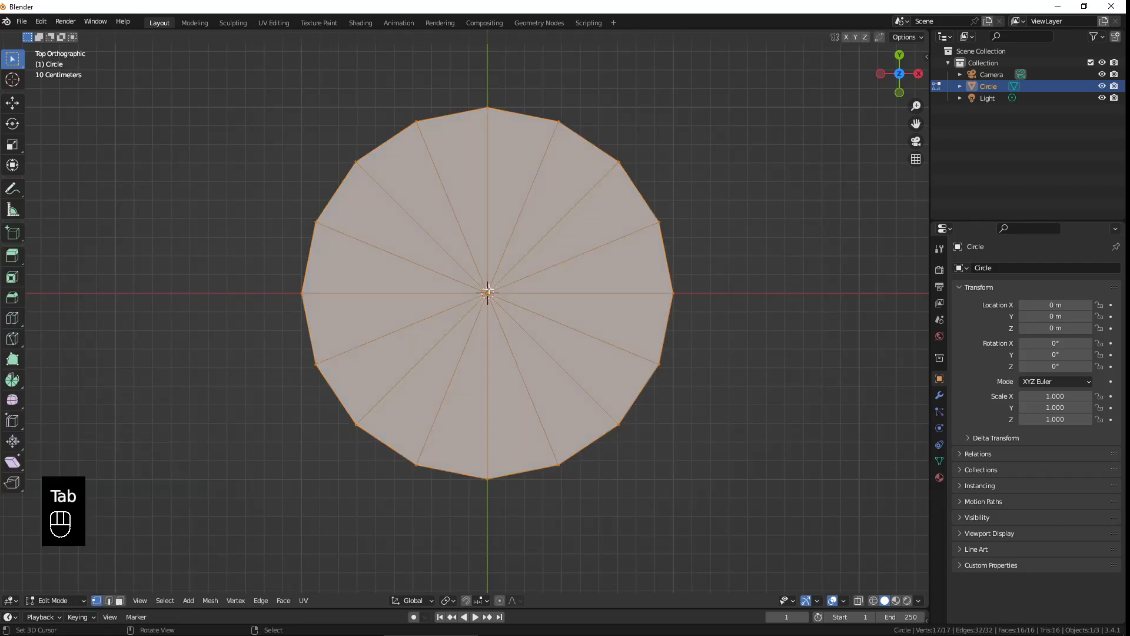
pyautogui.moveTo(501, 365)
pyautogui.mouseDown(button='middle')
pyautogui.moveTo(420, 322)
pyautogui.moveTo(462, 432)
pyautogui.moveTo(509, 375)
pyautogui.mouseUp(button='middle')
pyautogui.click(497, 302)
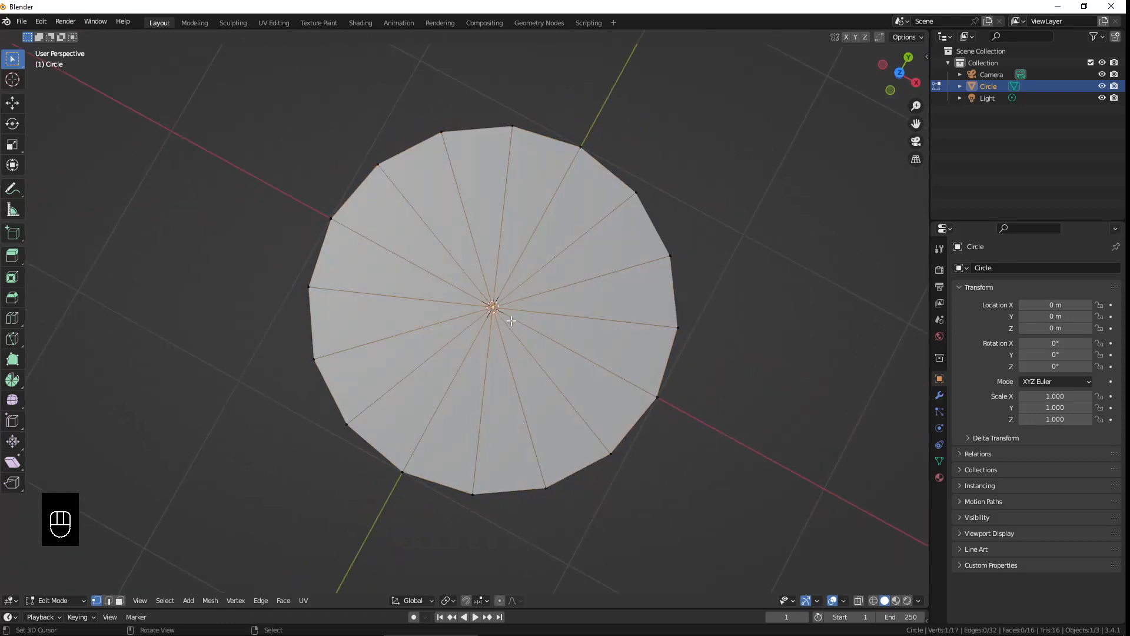
pyautogui.press('Delete')
pyautogui.click(456, 319)
pyautogui.moveTo(447, 328); pyautogui.dragTo(506, 328, button='middle')
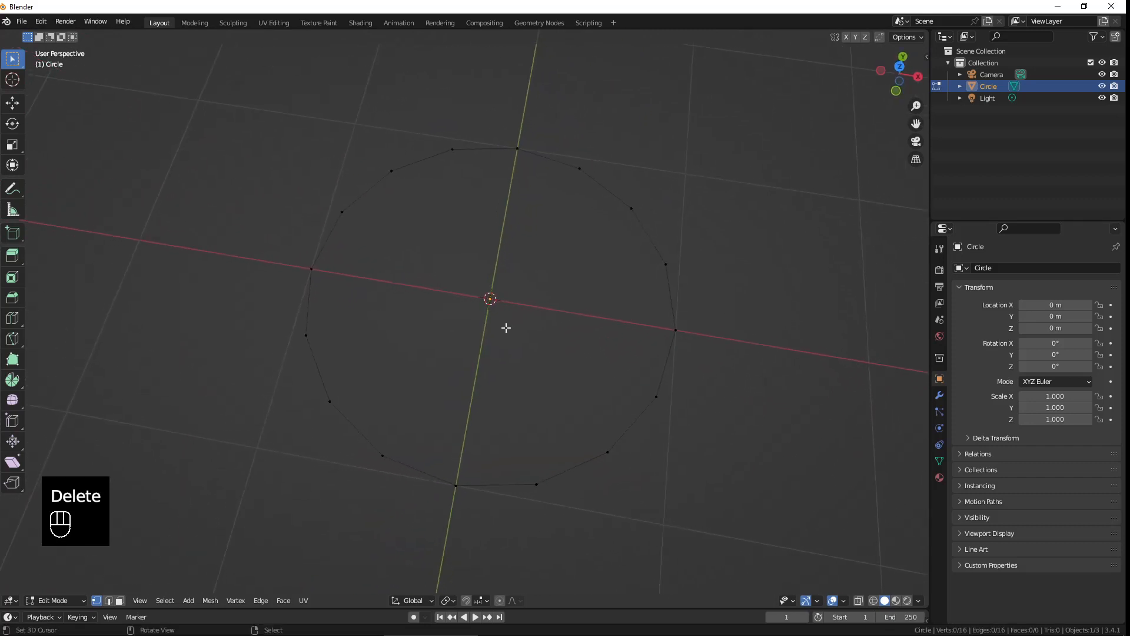
# Step: Extrude the circle's whole edge loop in place and scale the new ring inward to about 0.136
pyautogui.keyDown('alt'); pyautogui.click(647, 237); pyautogui.keyUp('alt')
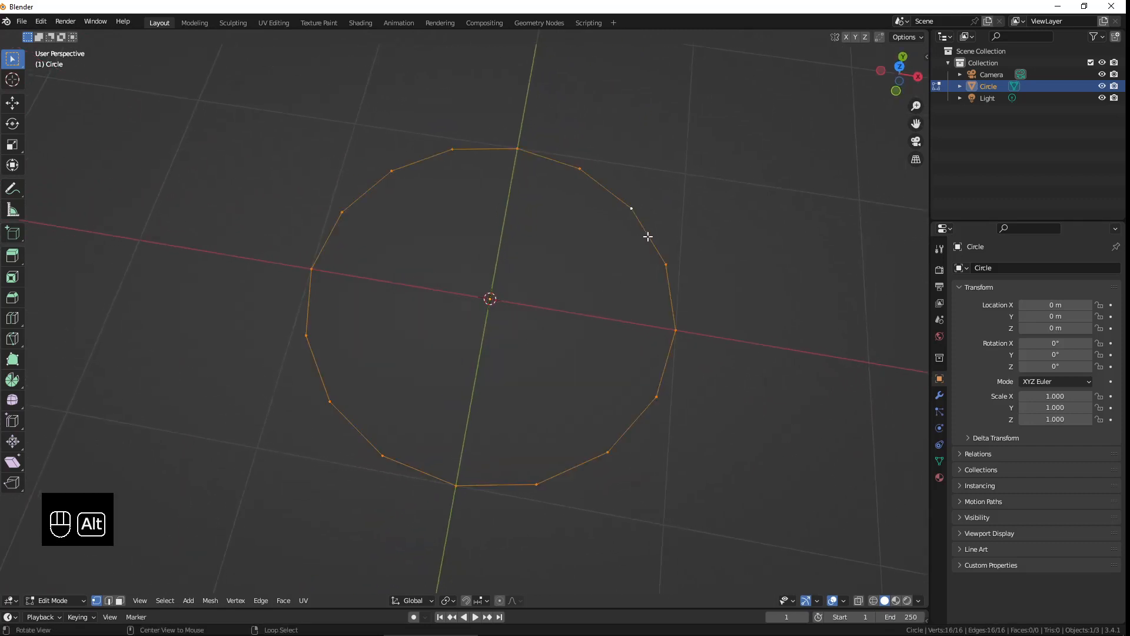
pyautogui.moveTo(598, 333); pyautogui.dragTo(460, 339, button='middle')
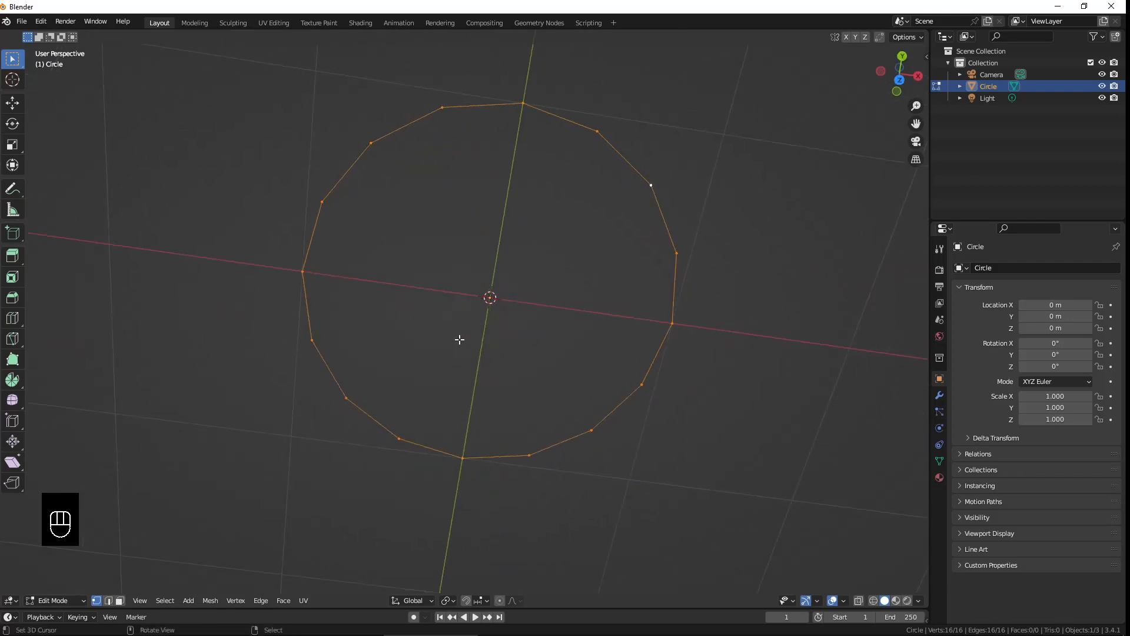
pyautogui.press('KP_7')
pyautogui.press('e')
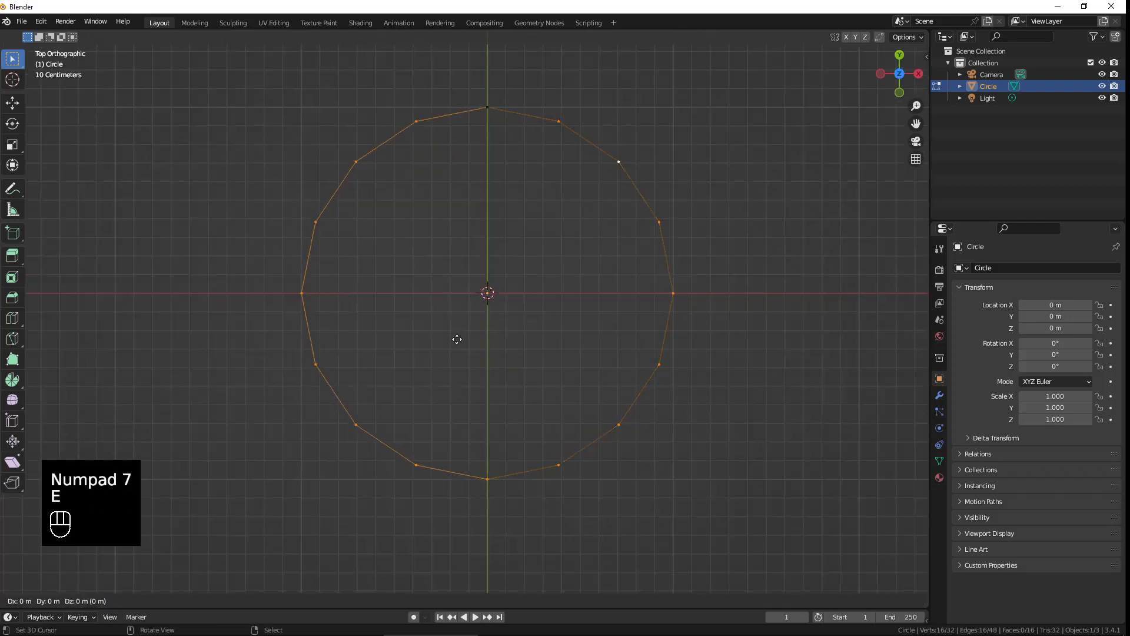
pyautogui.click(457, 339)
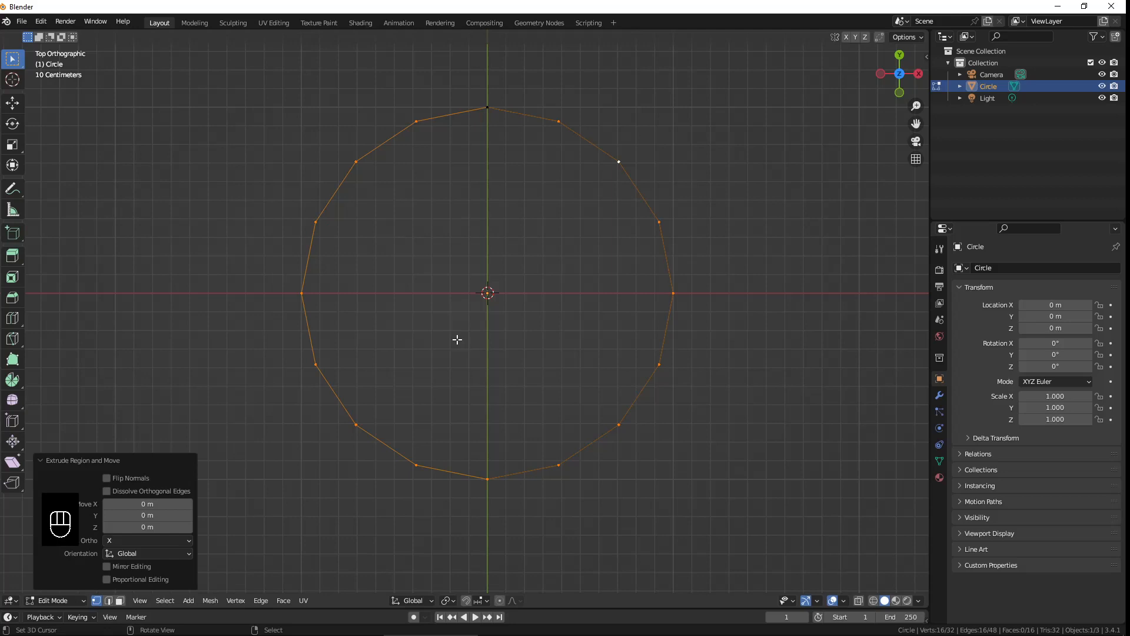
pyautogui.press('s')
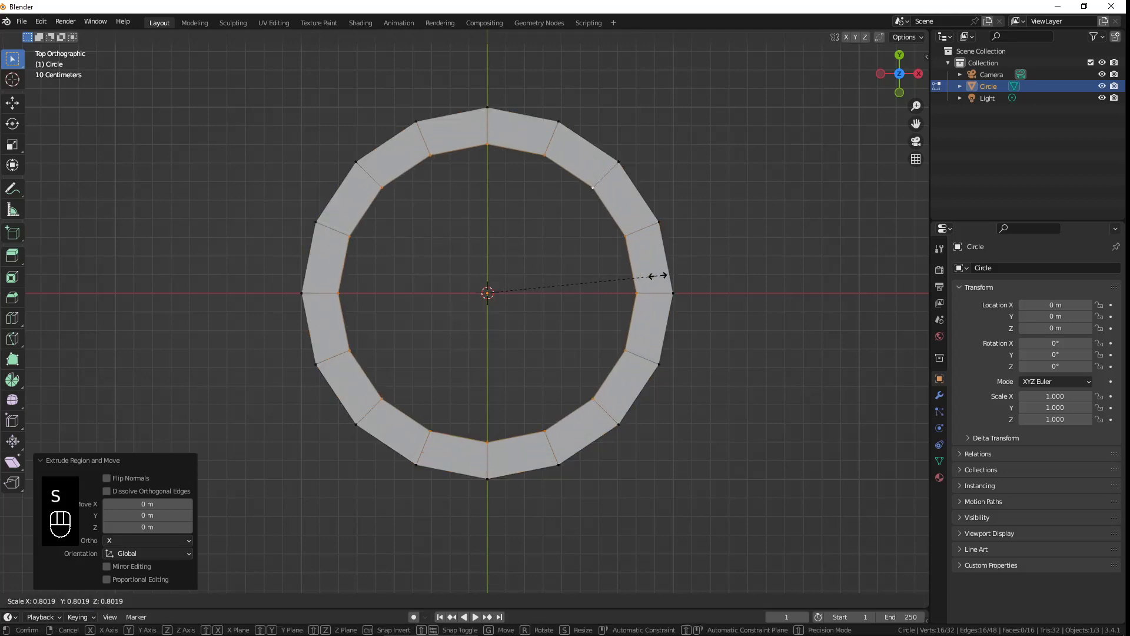
pyautogui.click(516, 290)
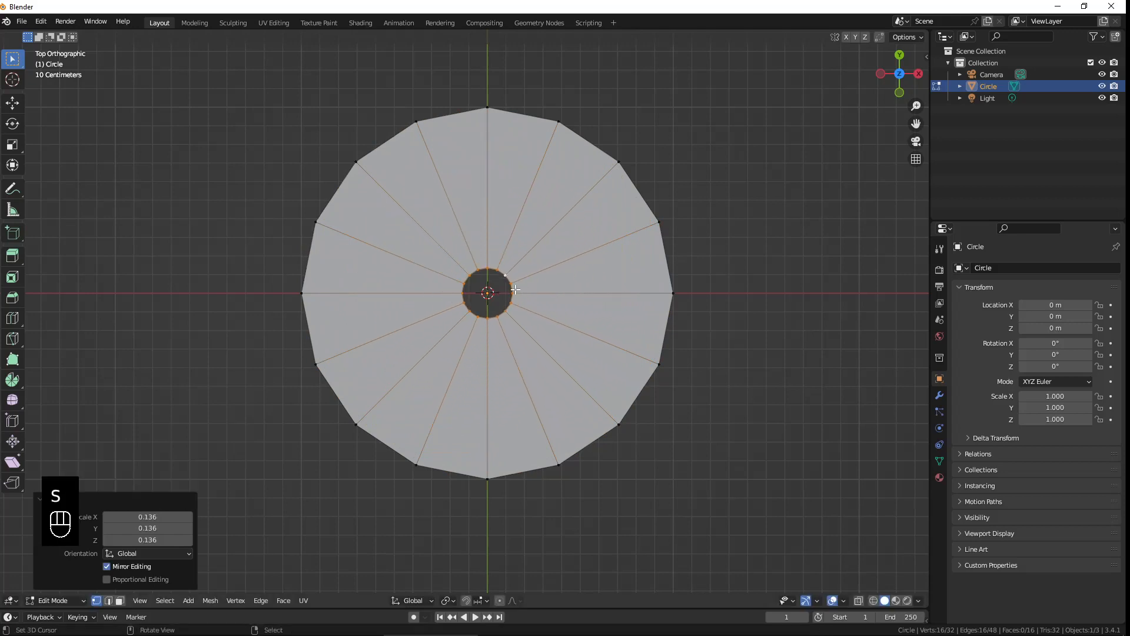
# Step: Scale the extruded inner ring to 0 so it collapses at the circle's centre
pyautogui.press('s')
pyautogui.press('KP_0')
pyautogui.press('KP_Enter')
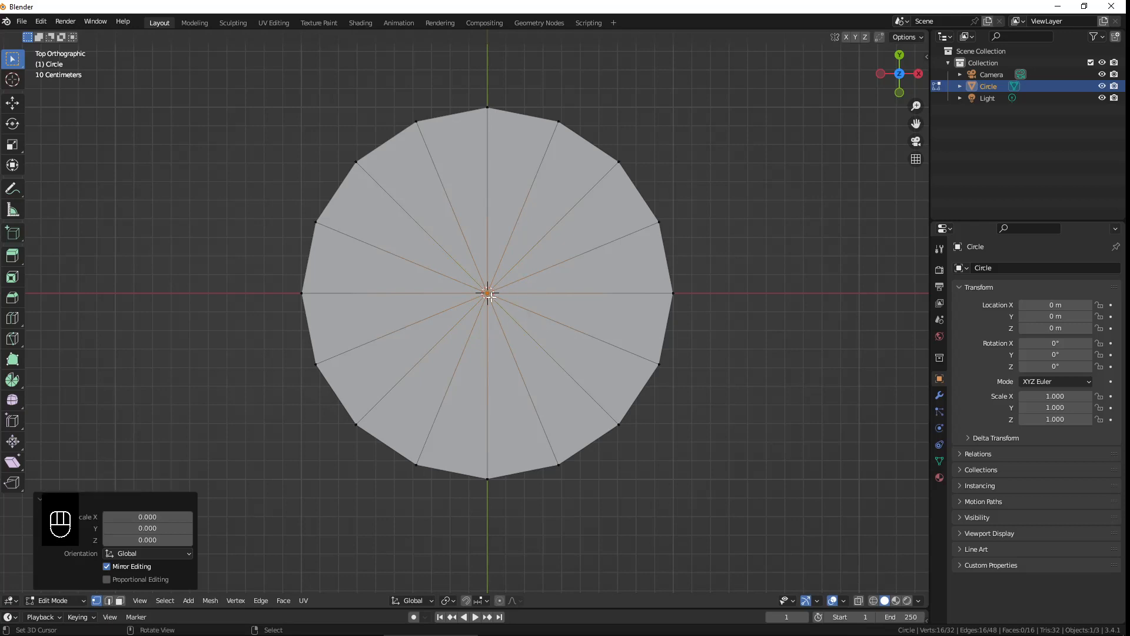
# Step: Examine the circle's centre up close and test-move a single vertex to check for overlapping vertices, cancelling the move
pyautogui.scroll(6, 501, 288)
pyautogui.keyDown('shift'); pyautogui.moveTo(561, 270); pyautogui.dragTo(486, 320, button='middle'); pyautogui.keyUp('shift')
pyautogui.scroll(5, 486, 320)
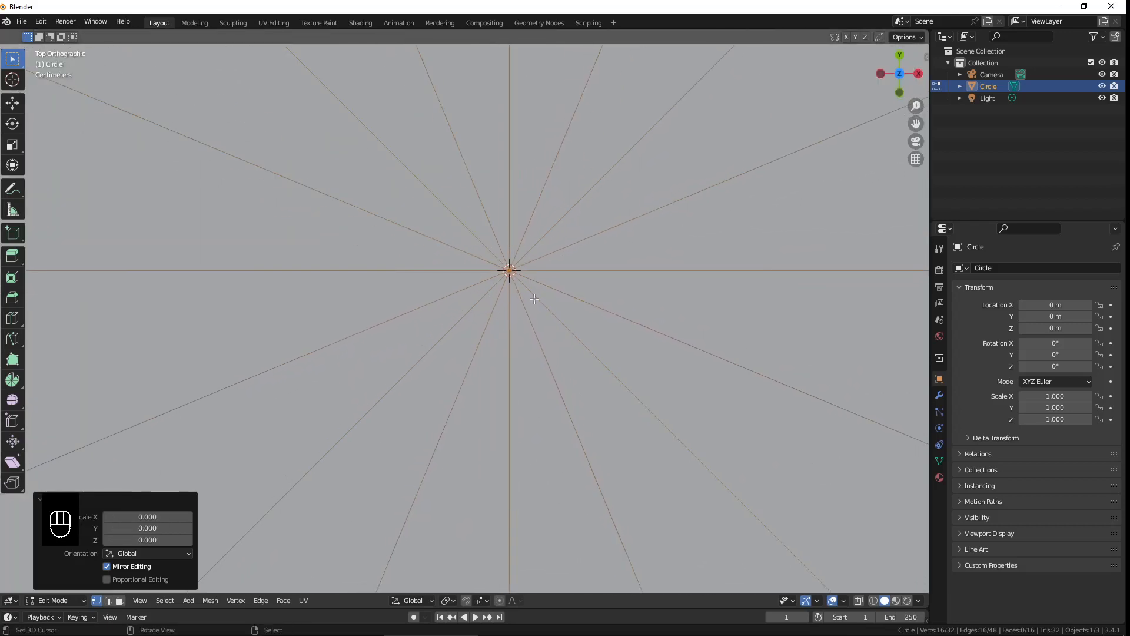
pyautogui.keyDown('shift'); pyautogui.moveTo(515, 283); pyautogui.dragTo(449, 366, button='middle'); pyautogui.keyUp('shift')
pyautogui.scroll(5, 449, 366)
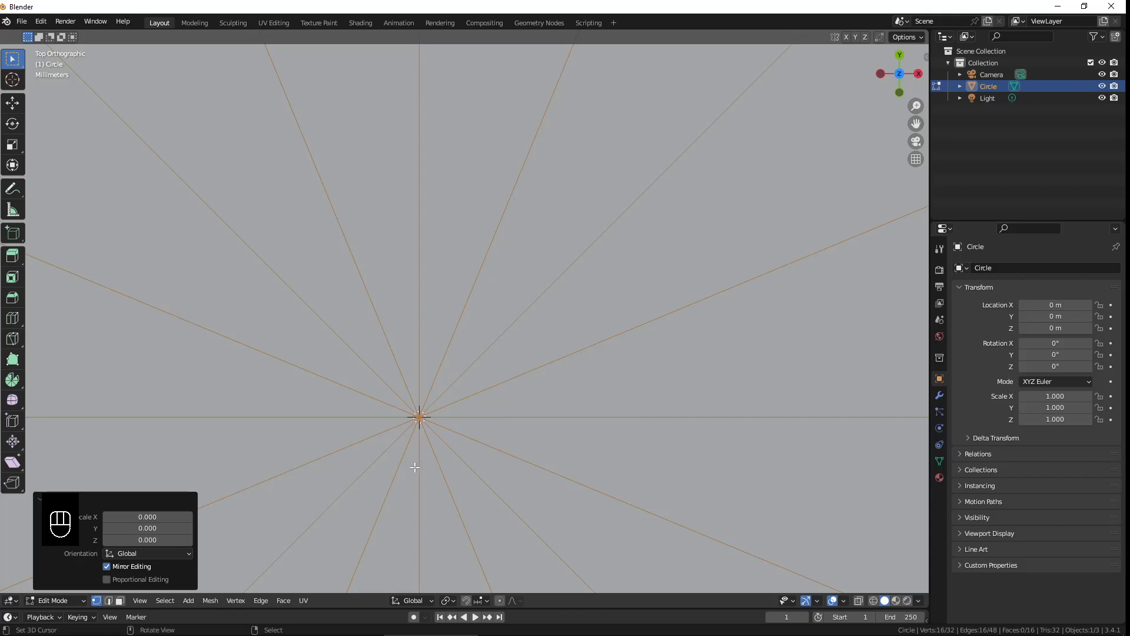
pyautogui.keyDown('shift'); pyautogui.moveTo(412, 453); pyautogui.dragTo(452, 368, button='middle'); pyautogui.keyUp('shift')
pyautogui.scroll(7, 454, 337)
pyautogui.keyDown('shift'); pyautogui.moveTo(462, 492); pyautogui.dragTo(492, 343, button='middle'); pyautogui.keyUp('shift')
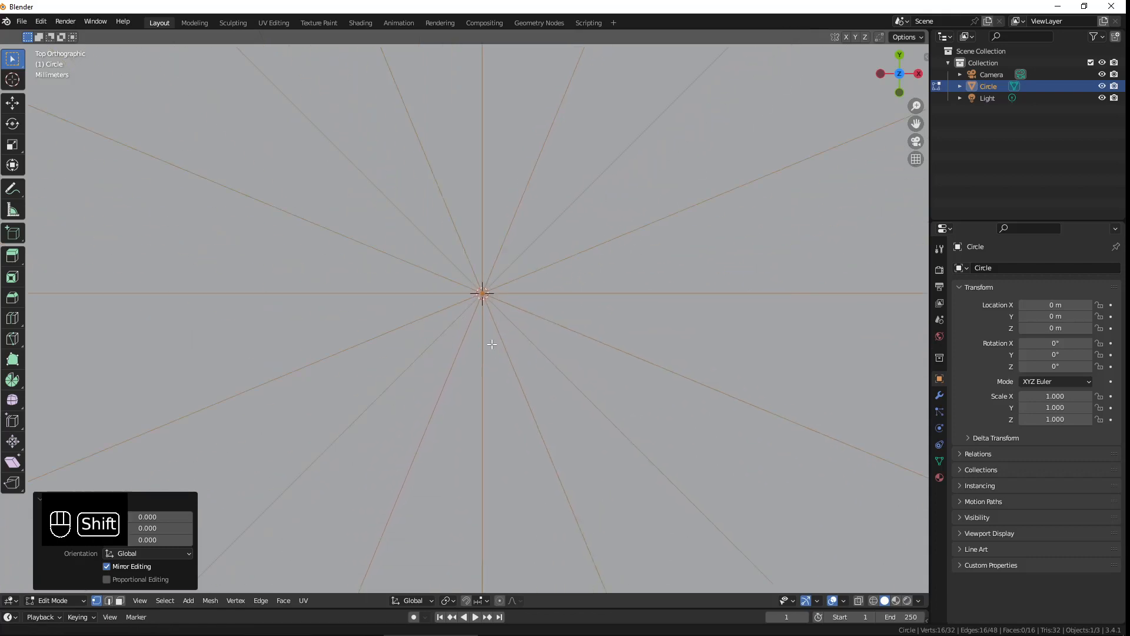
pyautogui.scroll(8, 473, 344)
pyautogui.keyDown('shift'); pyautogui.moveTo(501, 162); pyautogui.dragTo(504, 206, button='middle'); pyautogui.keyUp('shift')
pyautogui.rightClick(517, 159)
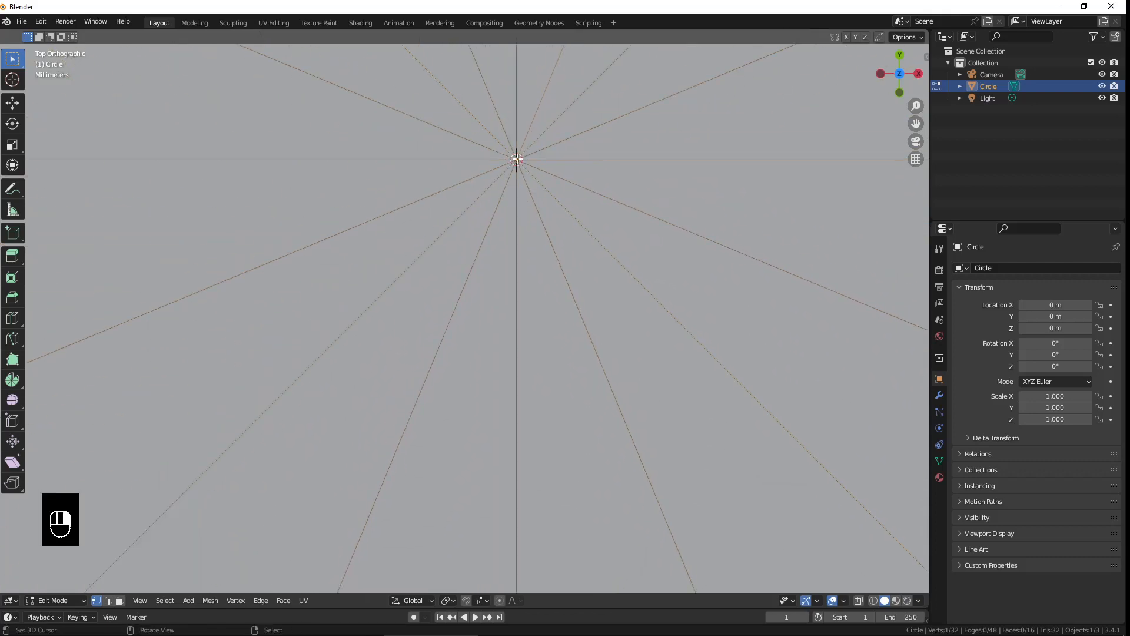
pyautogui.press('g')
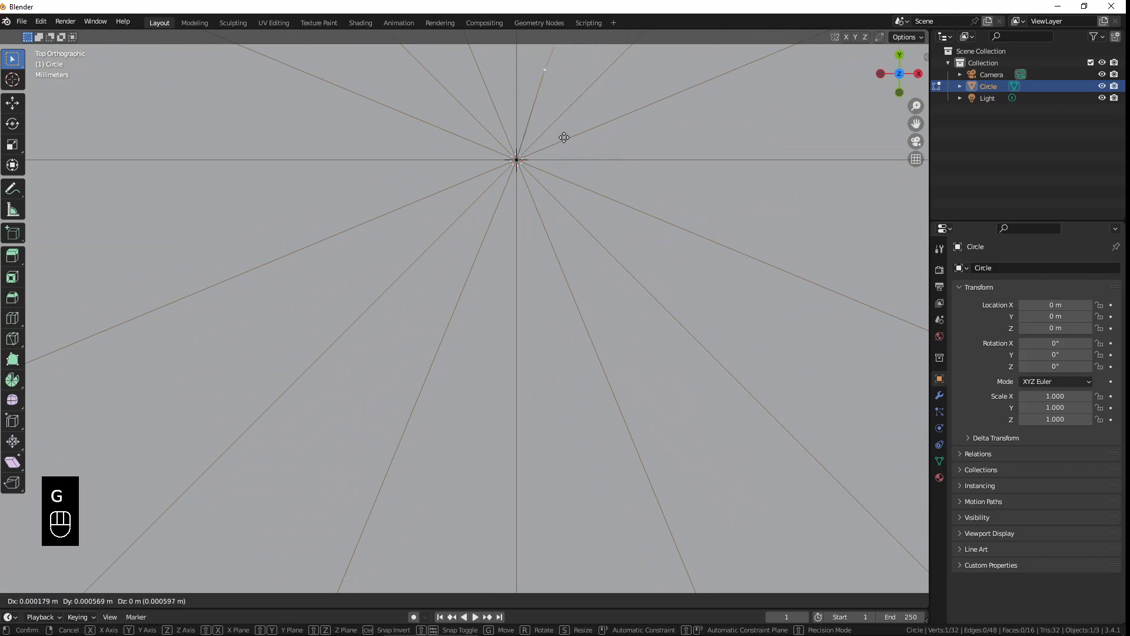
pyautogui.rightClick(537, 171)
# Step: Select all of the circle's geometry and bring the whole disc back into view
pyautogui.press('a')
pyautogui.press('a')
pyautogui.press('b')
pyautogui.press('a')
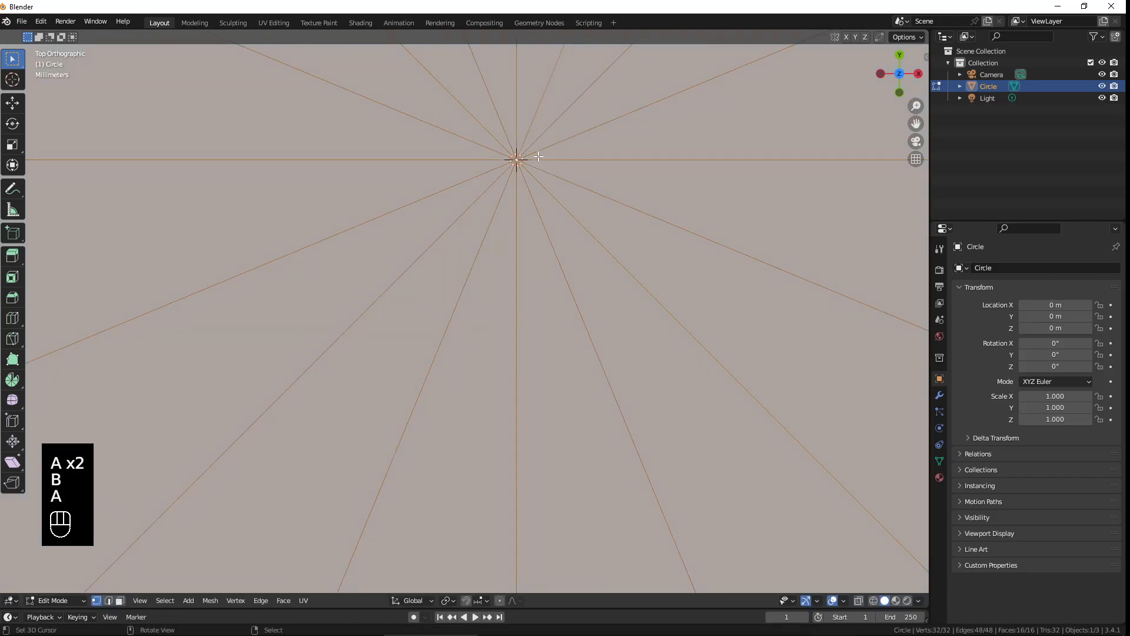
pyautogui.scroll(-8, 533, 229)
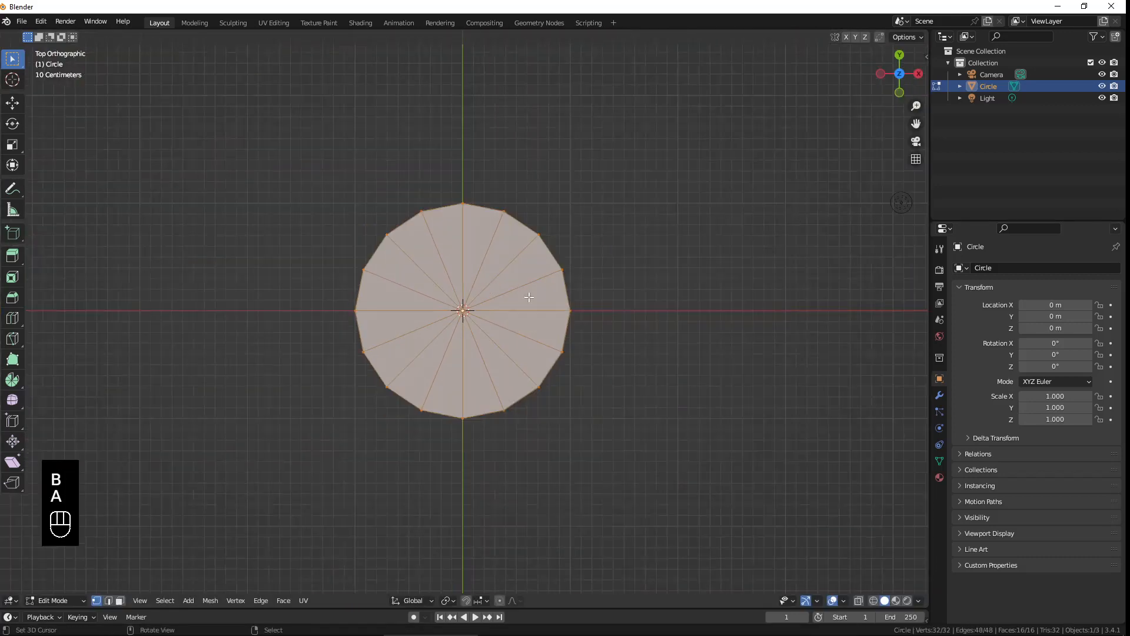
pyautogui.scroll(-1, 529, 298)
pyautogui.scroll(3, 489, 316)
pyautogui.keyDown('shift'); pyautogui.moveTo(482, 305); pyautogui.dragTo(487, 330, button='middle'); pyautogui.keyUp('shift')
pyautogui.scroll(2, 493, 327)
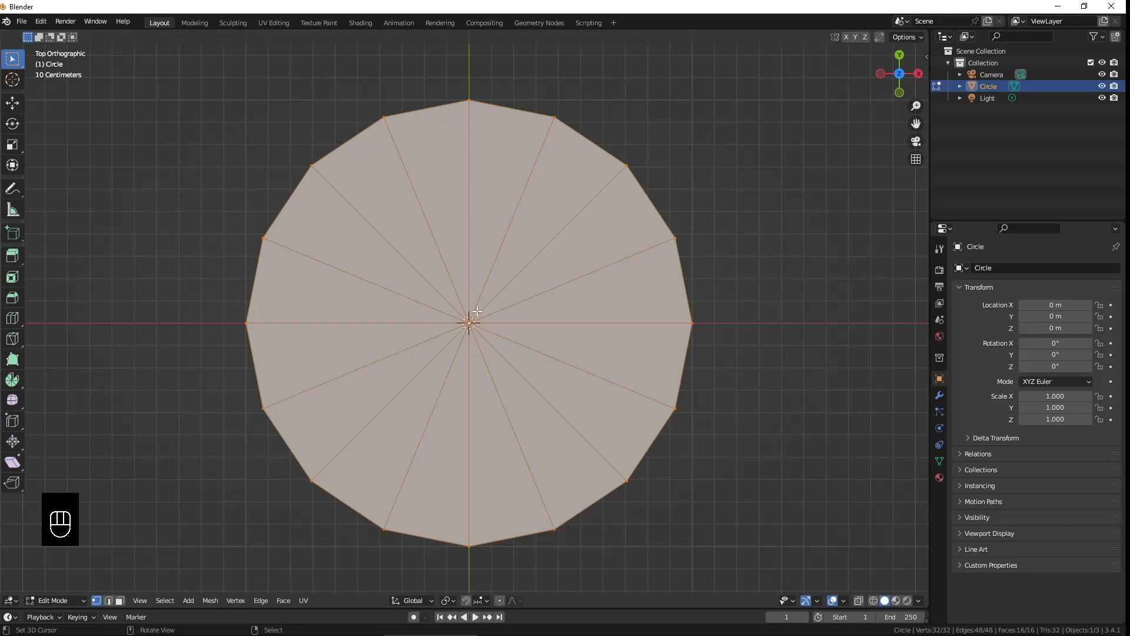
# Step: Add three evenly spaced concentric loop cuts to the disc between its centre and outer edge, without sliding them
pyautogui.hotkey('ctrl', 'r')
pyautogui.scroll(1, 542, 283)
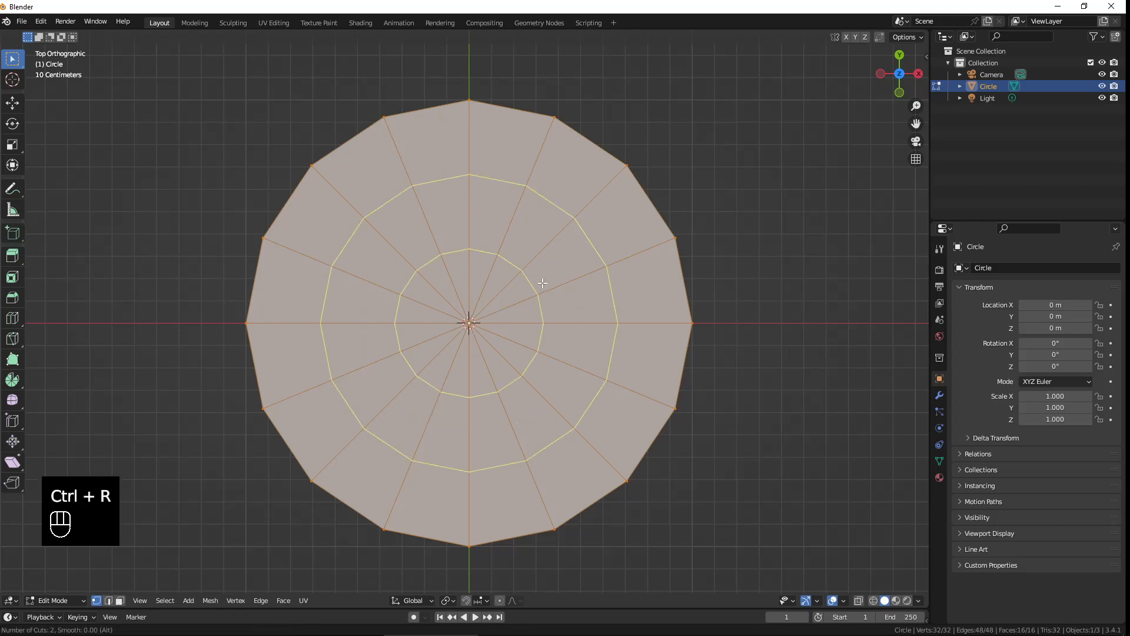
pyautogui.scroll(4, 542, 283)
pyautogui.scroll(-4, 543, 289)
pyautogui.scroll(2, 545, 291)
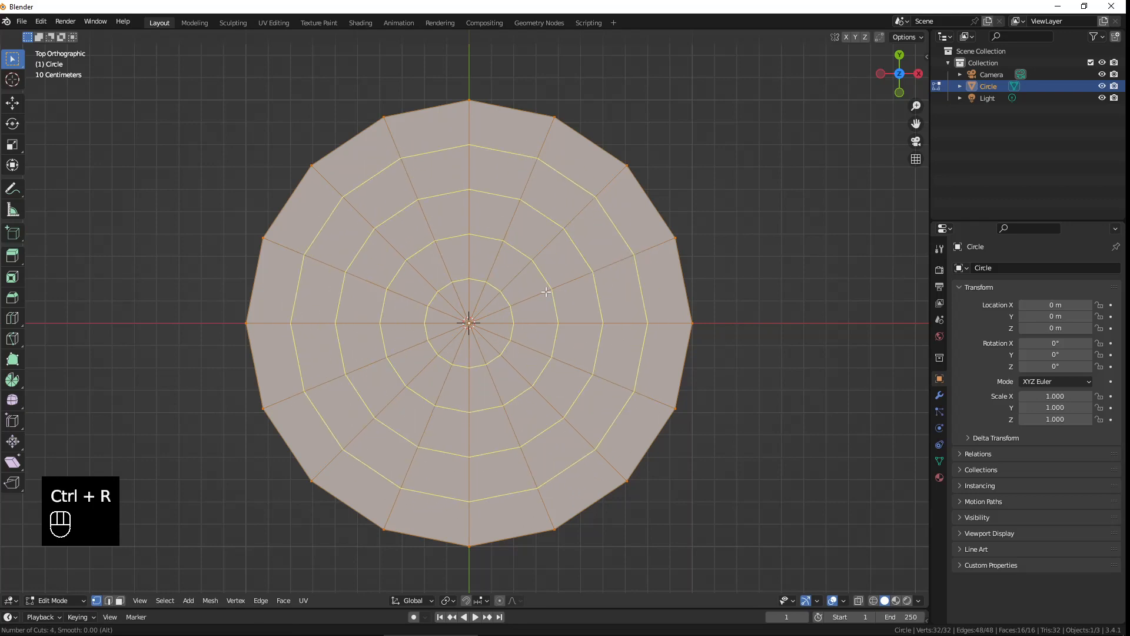
pyautogui.scroll(-1, 546, 292)
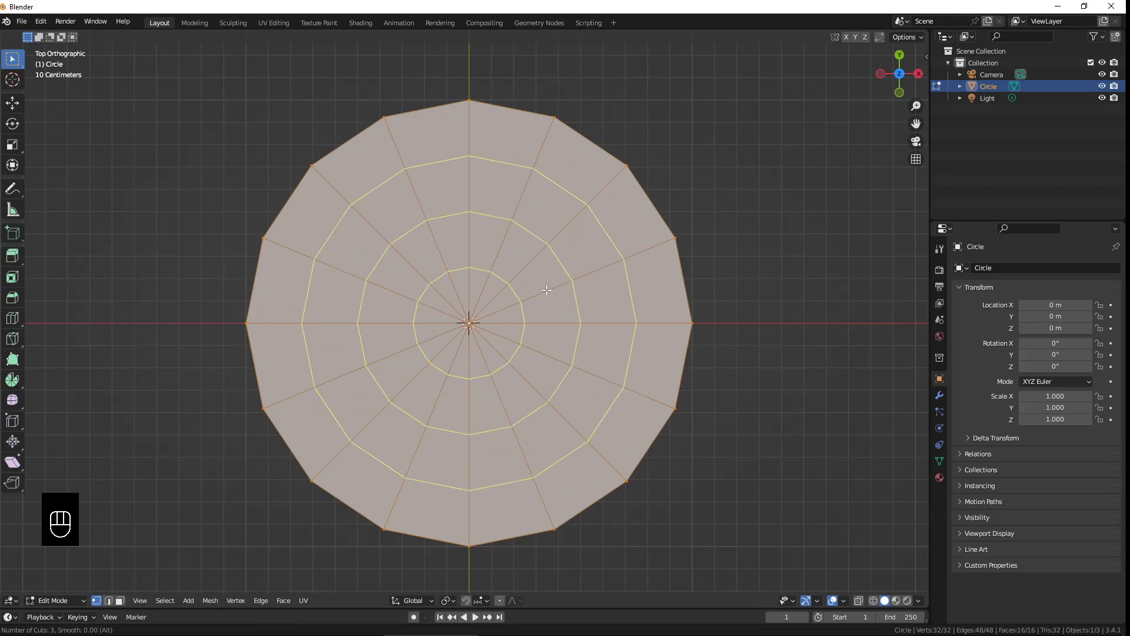
pyautogui.click(546, 290)
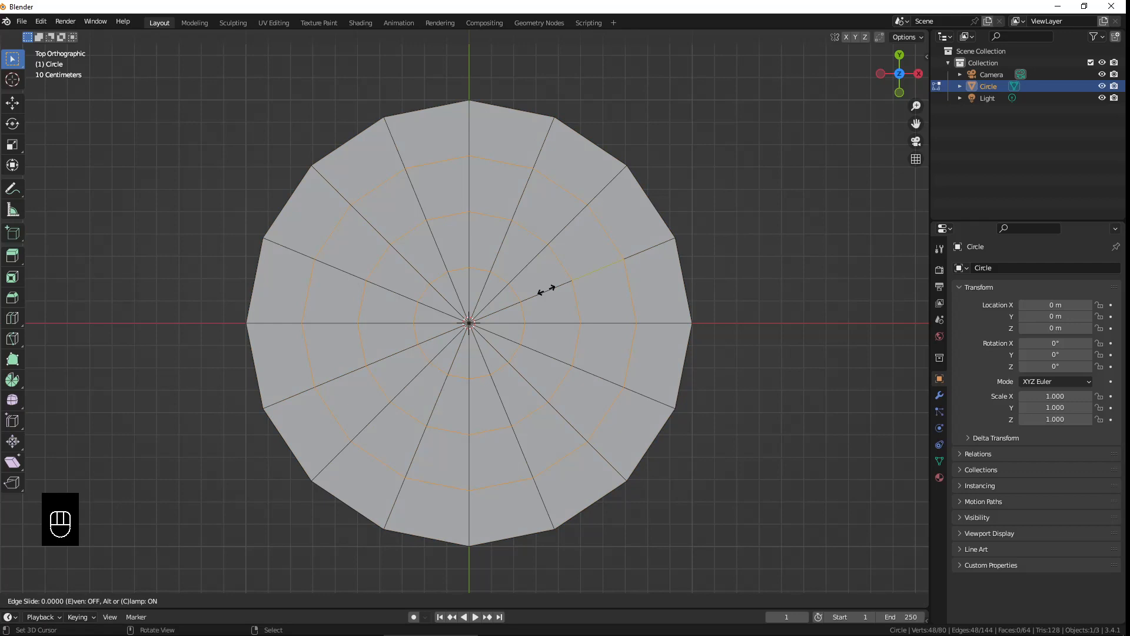
pyautogui.rightClick(546, 290)
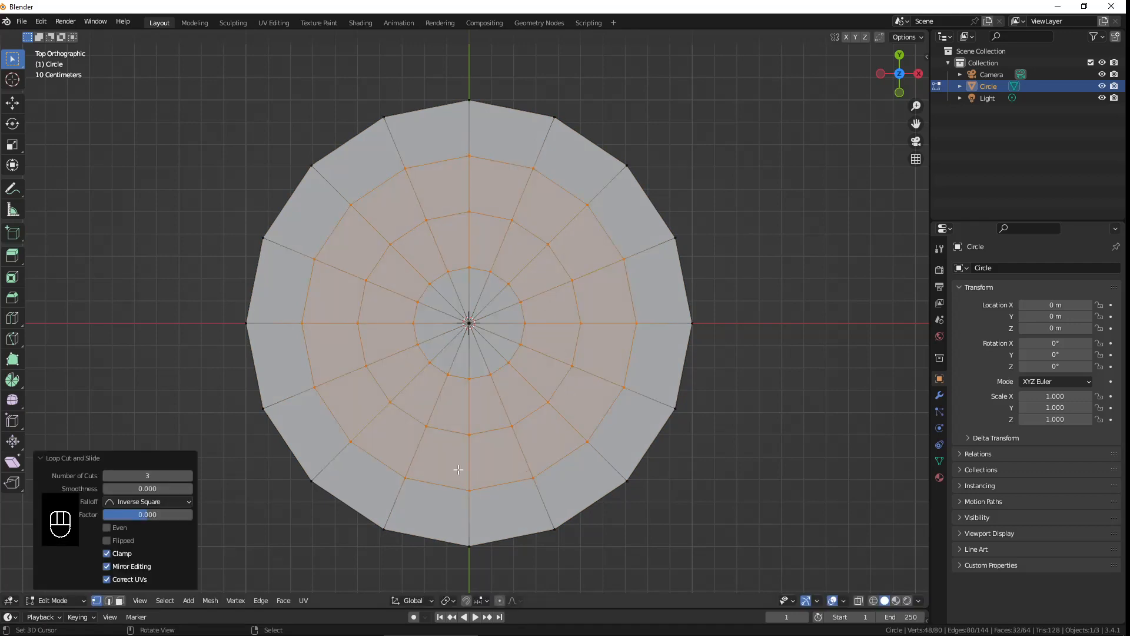
pyautogui.moveTo(459, 469); pyautogui.dragTo(454, 455, button='middle')
pyautogui.press('a')
pyautogui.press('a')
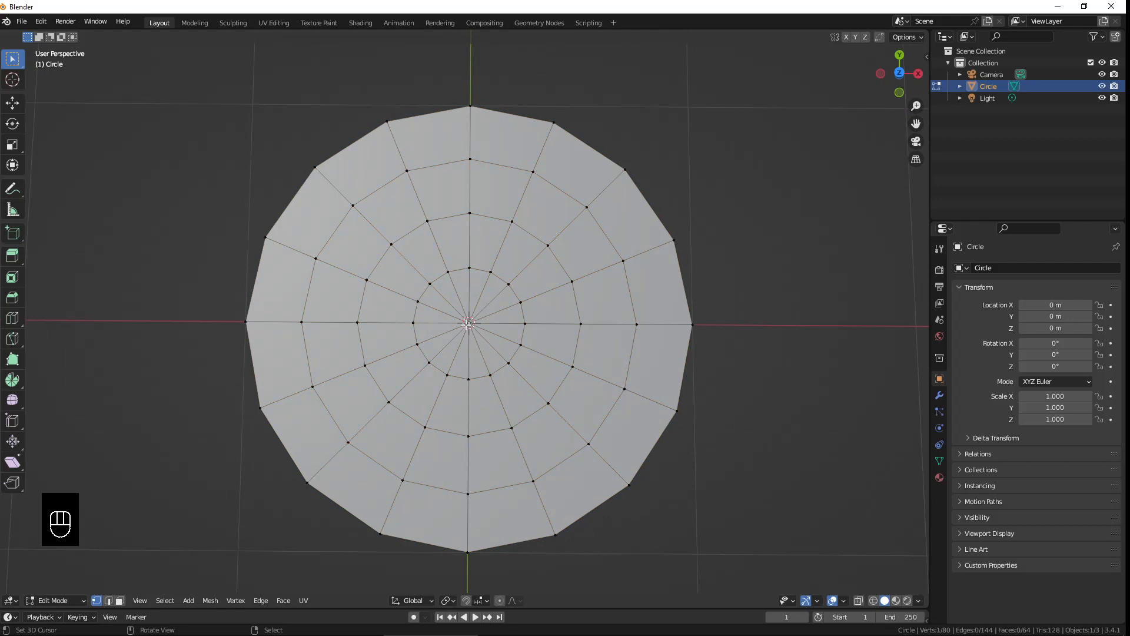
pyautogui.press('a')
pyautogui.press('a')
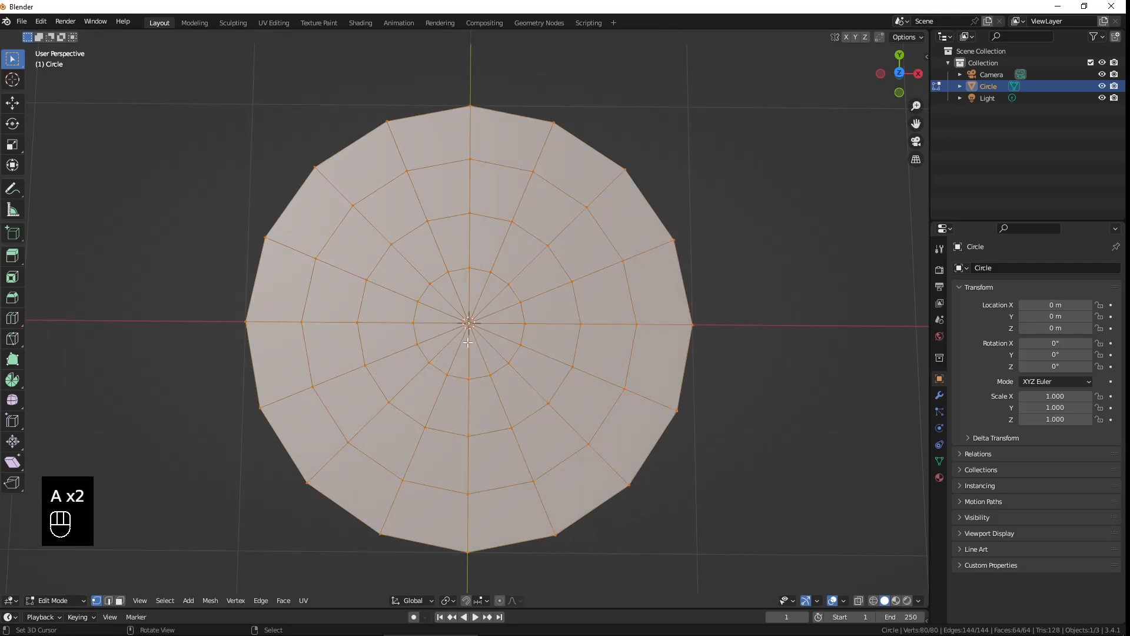
pyautogui.moveTo(524, 361); pyautogui.dragTo(527, 296, button='middle')
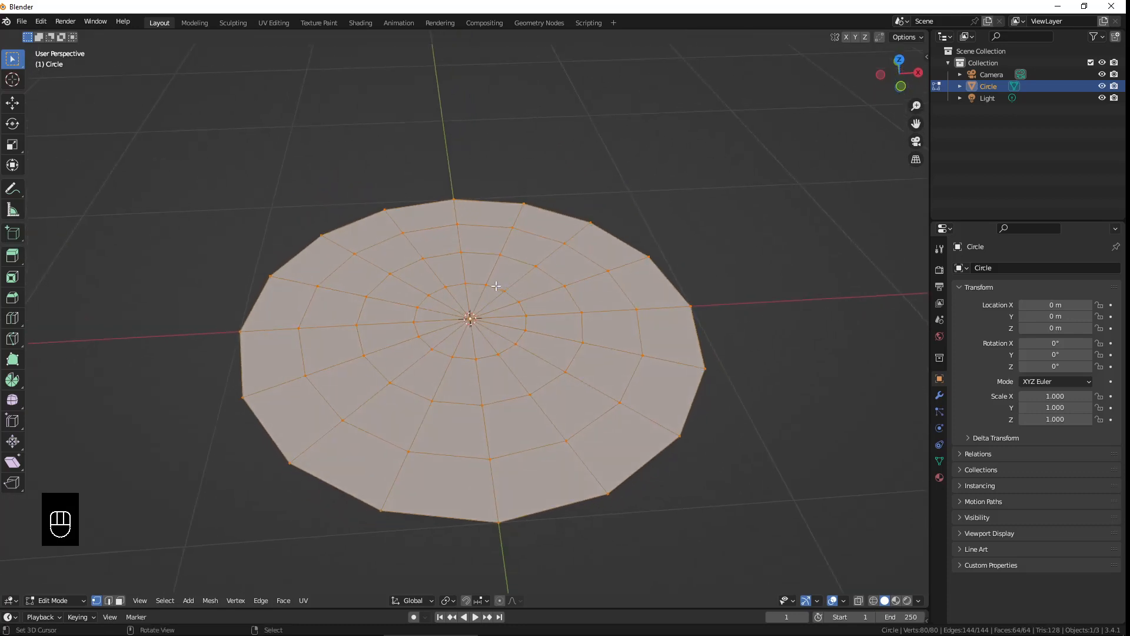
pyautogui.press('a')
pyautogui.press('a')
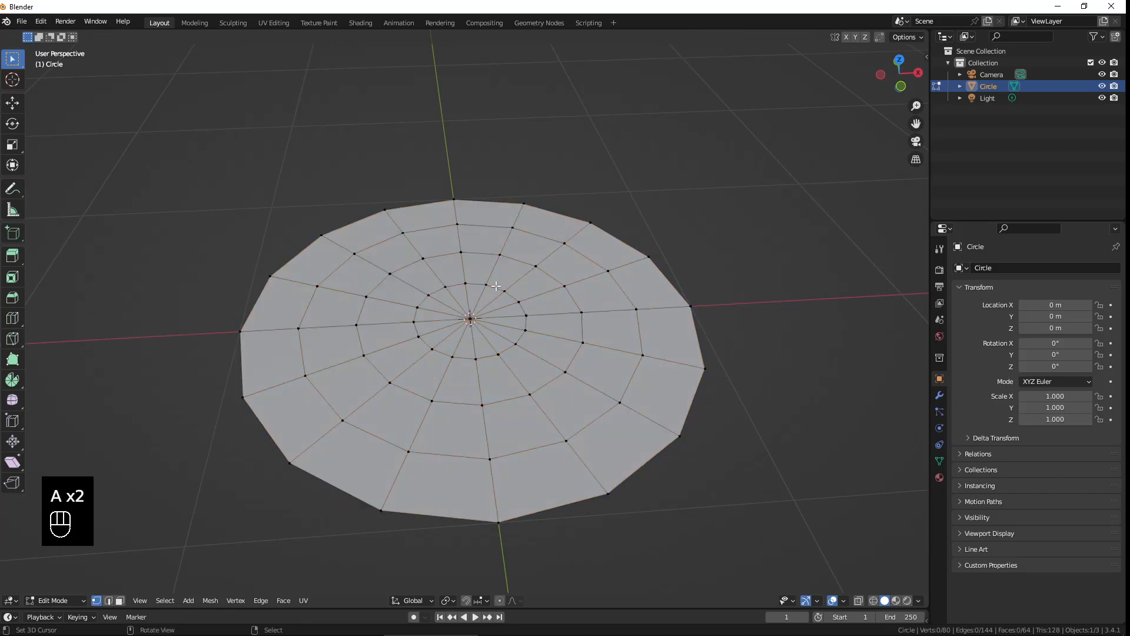
pyautogui.press('a')
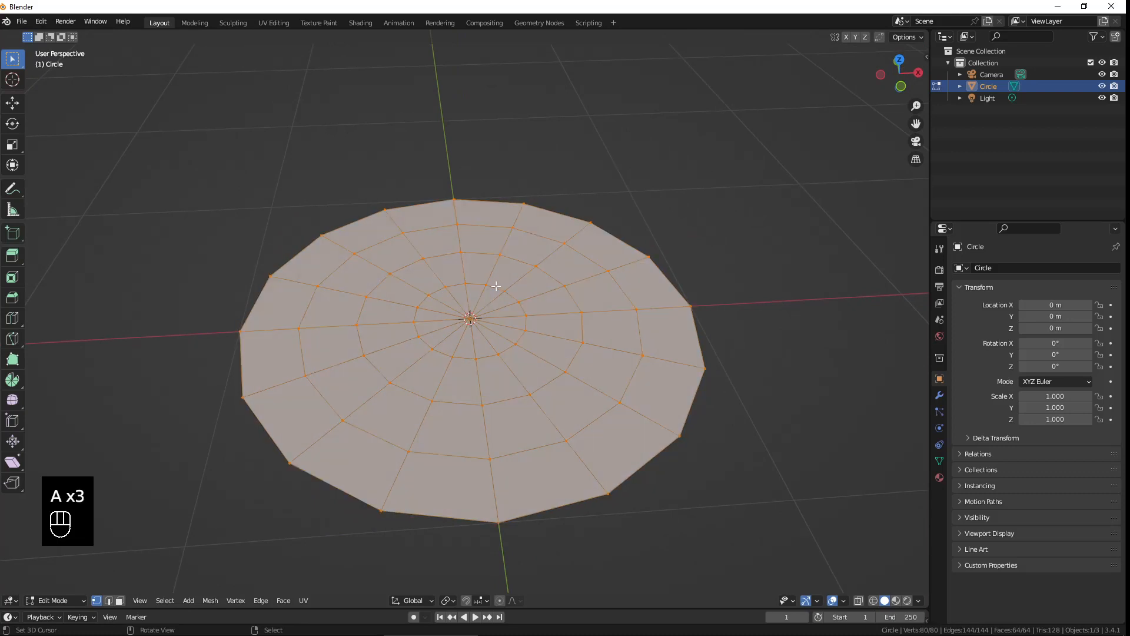
pyautogui.press('a')
pyautogui.press('a')
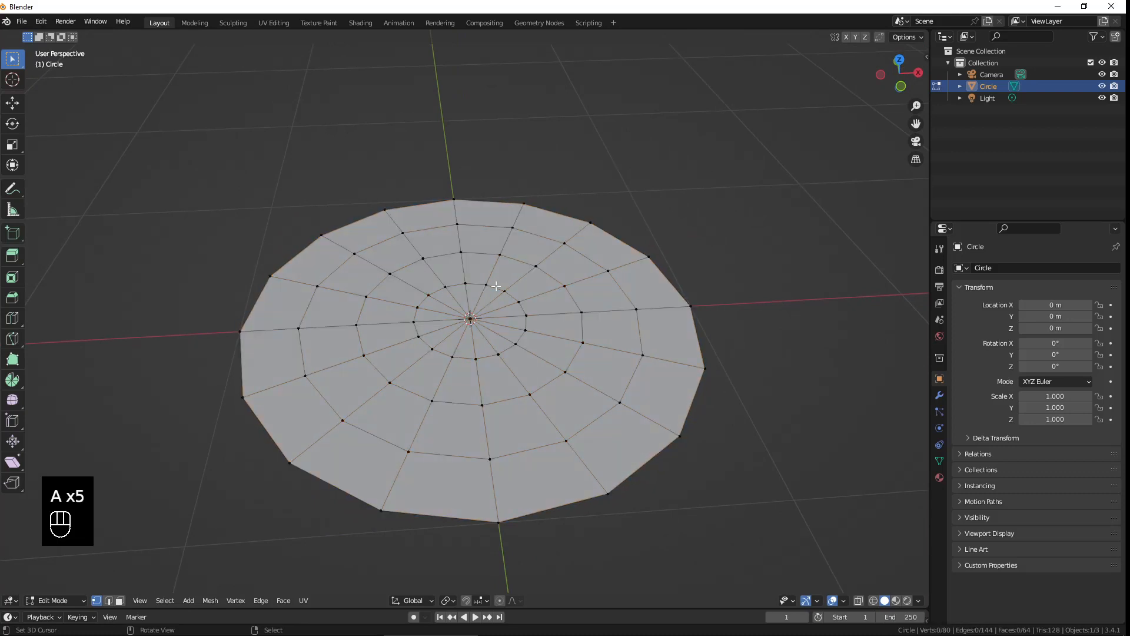
pyautogui.moveTo(496, 286); pyautogui.dragTo(469, 336, button='middle')
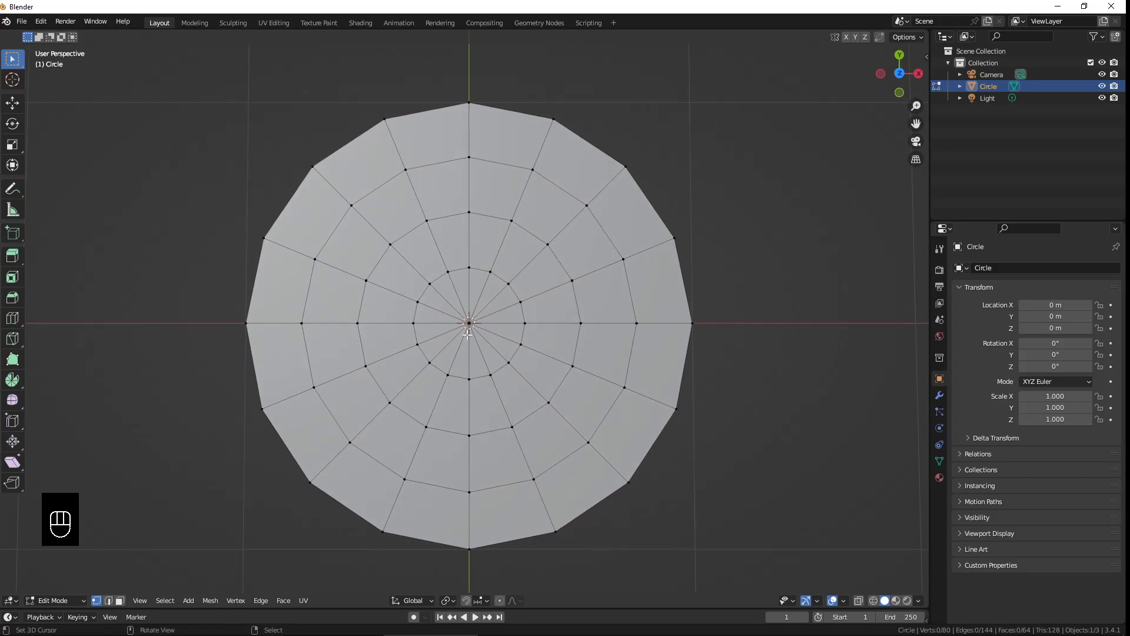
# Step: Try to pick the overlapping vertices at the disc's centre with Circle Select
pyautogui.press('c')
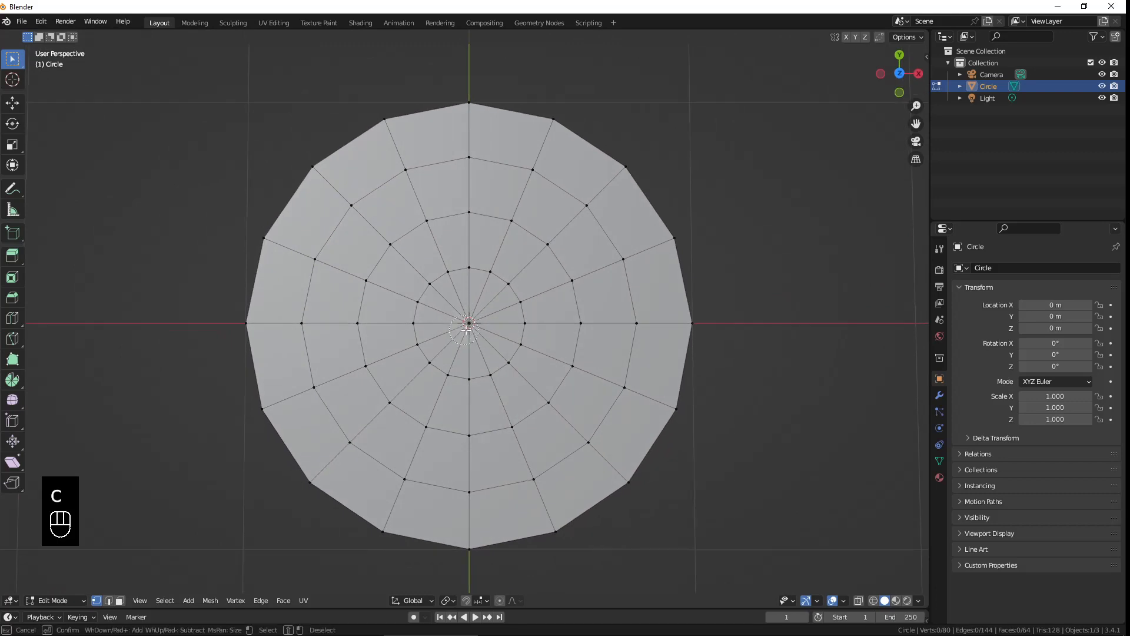
pyautogui.rightClick(257, 517)
pyautogui.click(166, 600)
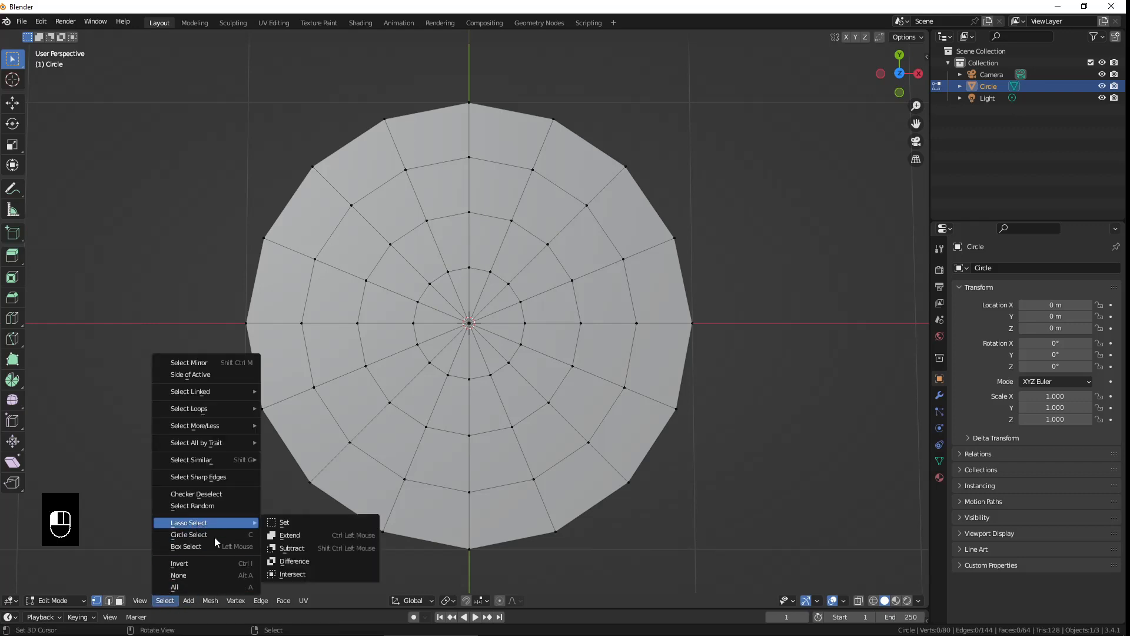
pyautogui.press('c')
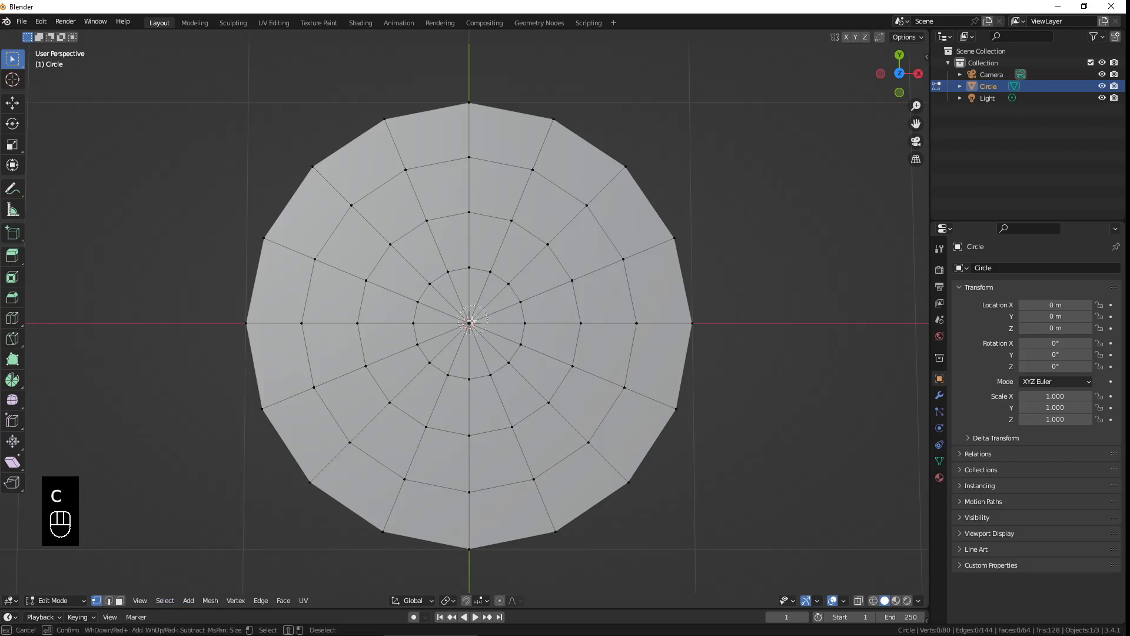
pyautogui.click(470, 321)
pyautogui.rightClick(465, 319)
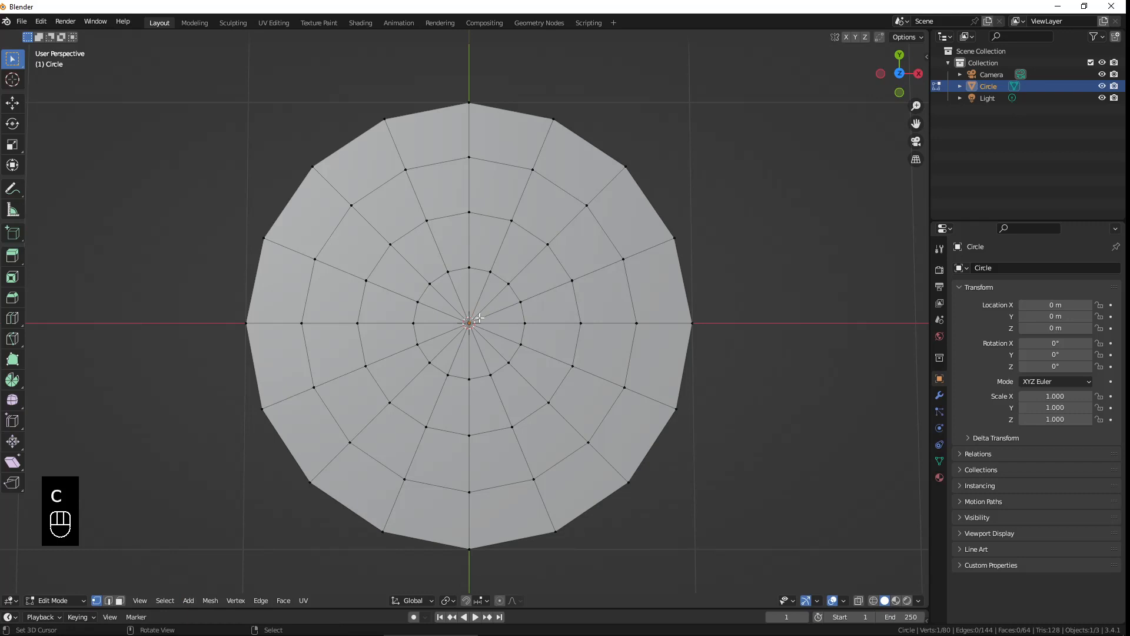
# Step: Try to box-select the overlapping vertices at the disc's centre and merge them with the At Center option
pyautogui.press('b')
pyautogui.moveTo(496, 303); pyautogui.dragTo(447, 344)
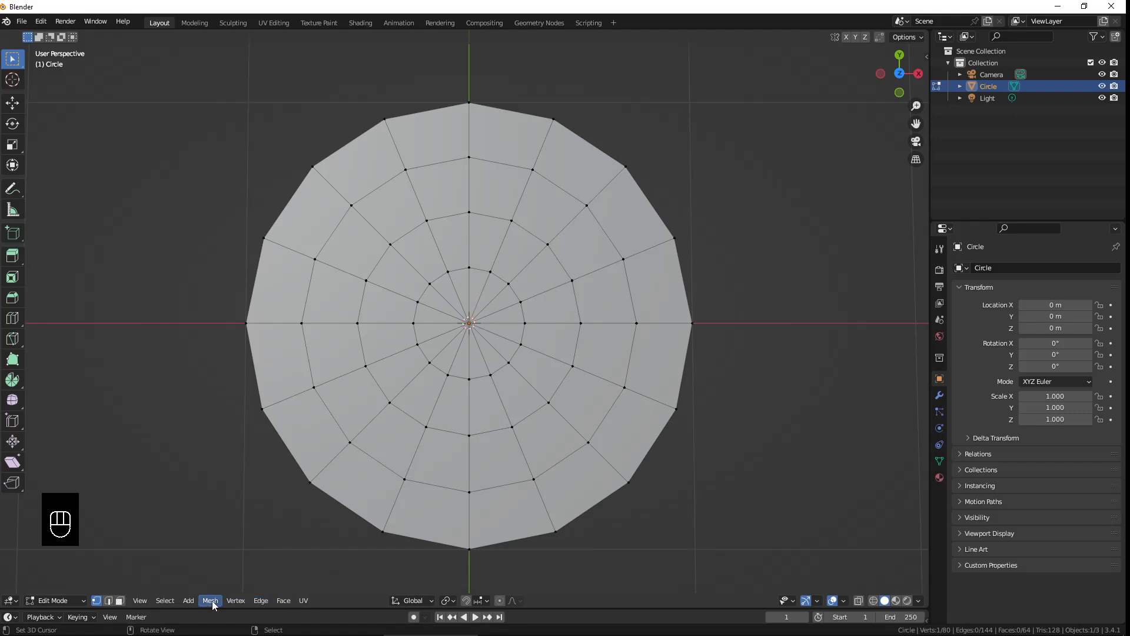
pyautogui.click(235, 600)
pyautogui.press('m')
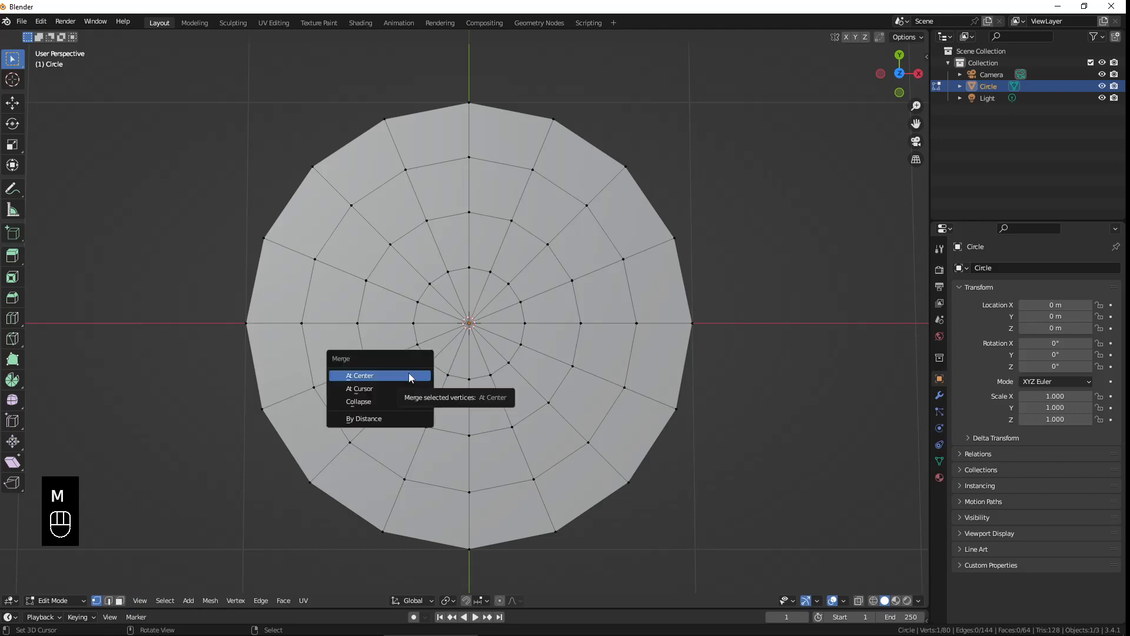
pyautogui.click(361, 376)
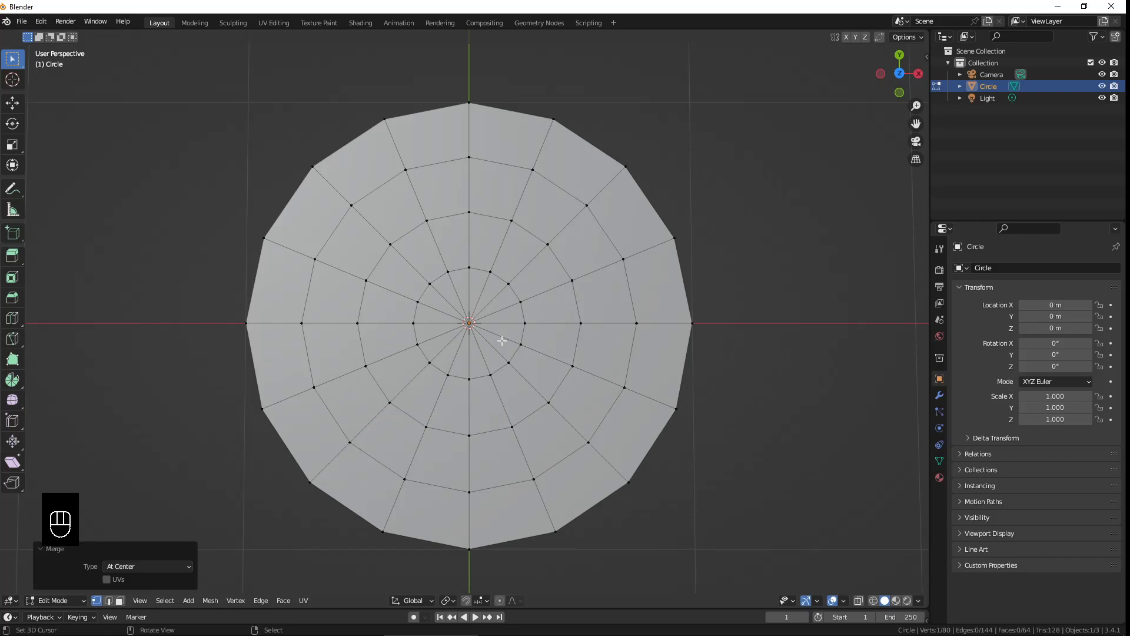
# Step: Select only the disc's centre vertex and test-move it to check the merge, cancelling the move
pyautogui.press('a')
pyautogui.press('a')
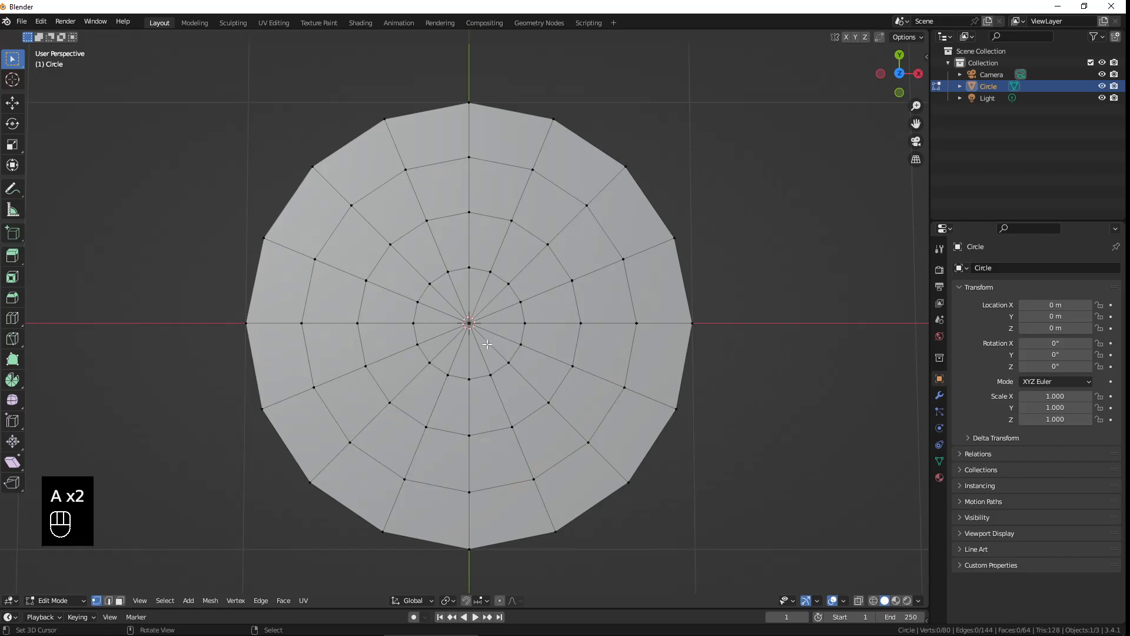
pyautogui.click(469, 323)
pyautogui.press('g')
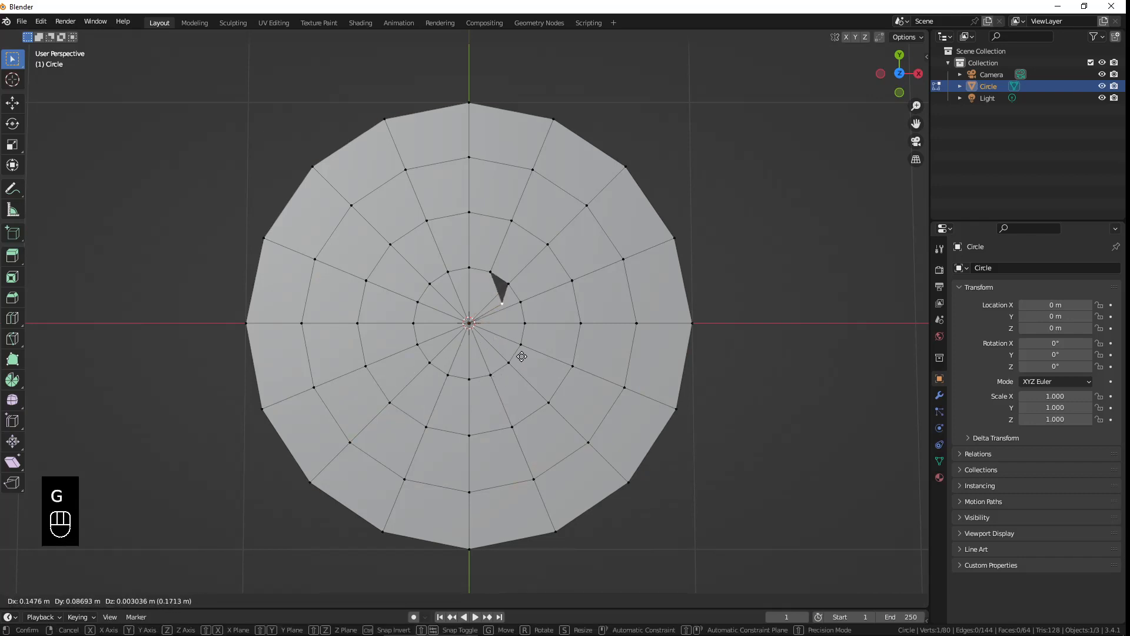
pyautogui.rightClick(521, 356)
# Step: Turn on X-ray shading, clear the selection and box-select all overlapping vertices at the disc's centre
pyautogui.scroll(8, 521, 356)
pyautogui.press('b')
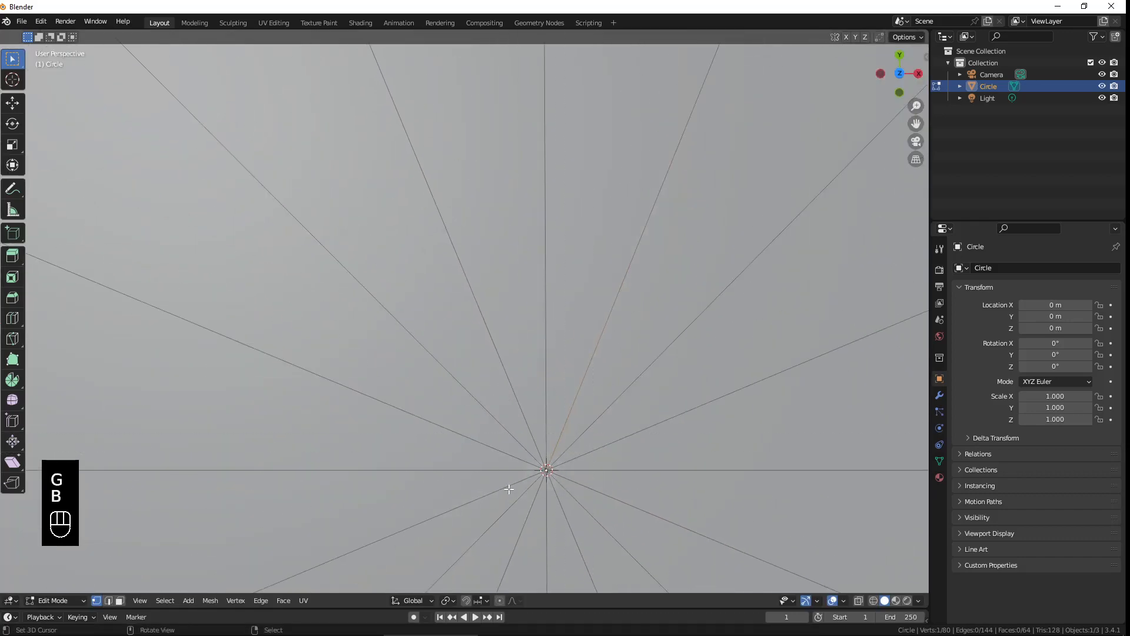
pyautogui.scroll(-5, 603, 487)
pyautogui.keyDown('shift'); pyautogui.moveTo(619, 482); pyautogui.dragTo(582, 366, button='middle'); pyautogui.keyUp('shift')
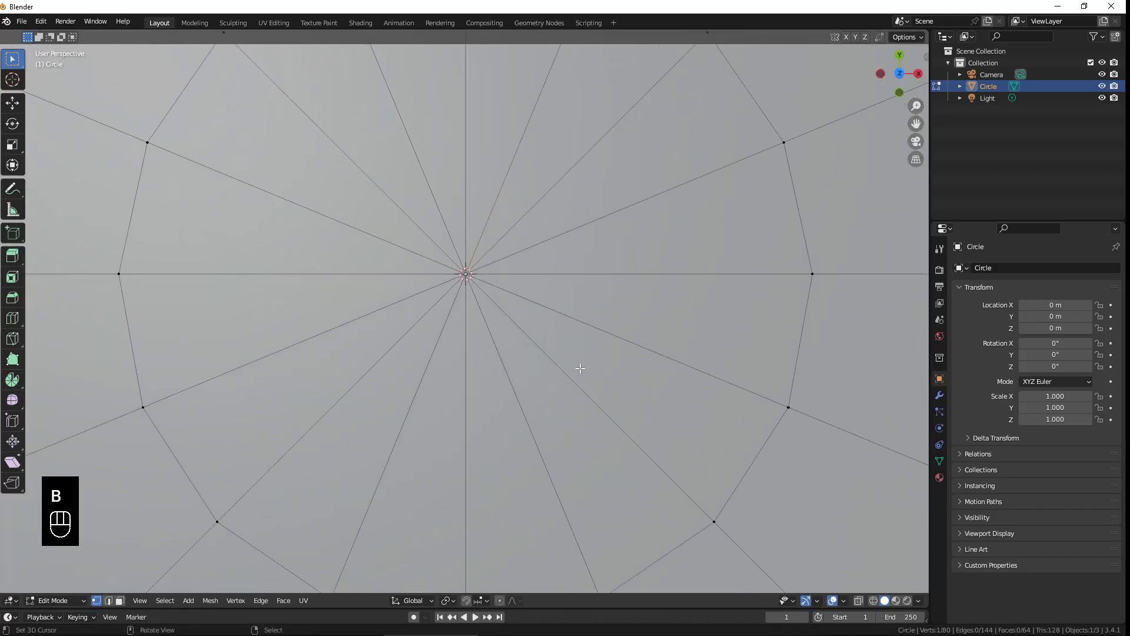
pyautogui.click(860, 599)
pyautogui.press('a')
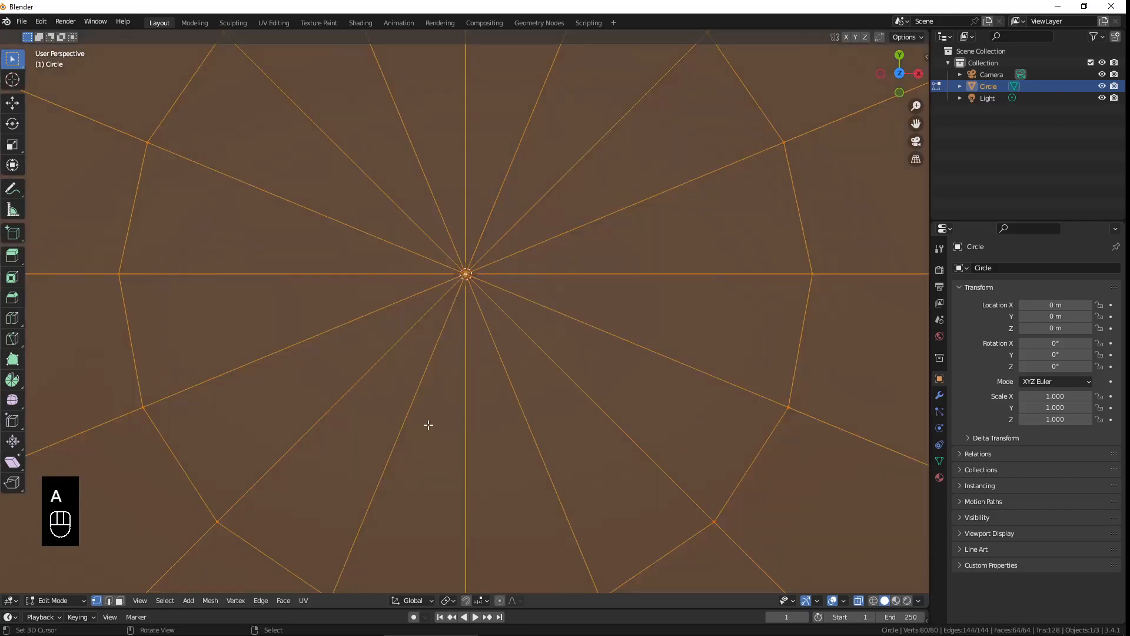
pyautogui.press('a')
pyautogui.press('a')
pyautogui.press('b')
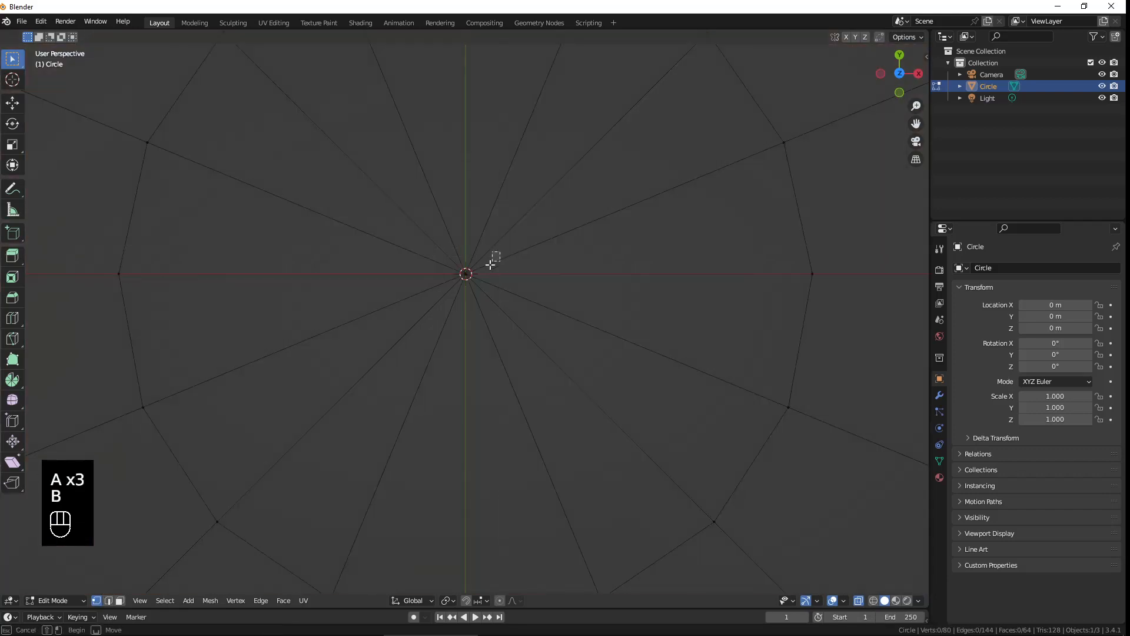
pyautogui.moveTo(490, 265); pyautogui.dragTo(426, 305)
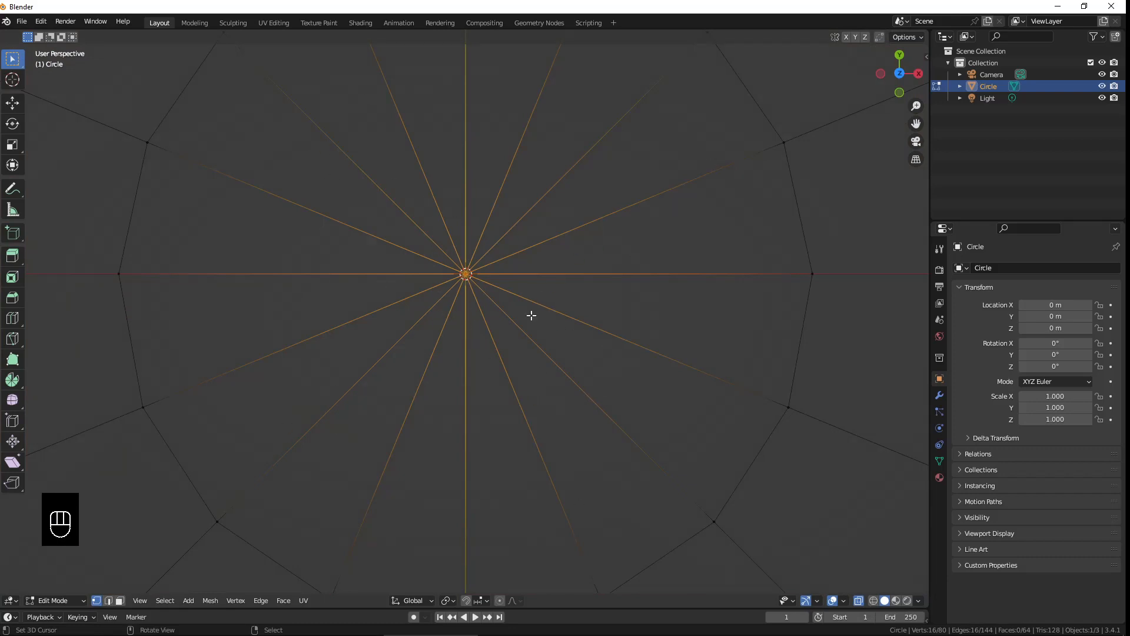
# Step: Reselect all overlapping centre vertices with Circle Select and merge them with the At Center option
pyautogui.click(464, 273)
pyautogui.click(471, 278)
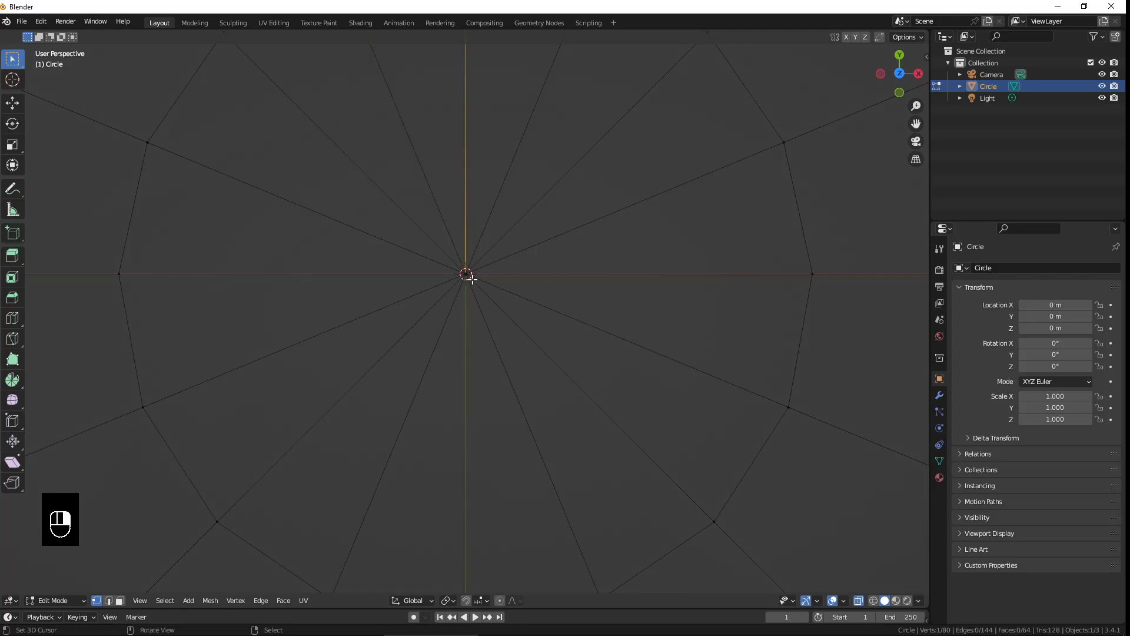
pyautogui.press('c')
pyautogui.click(468, 282)
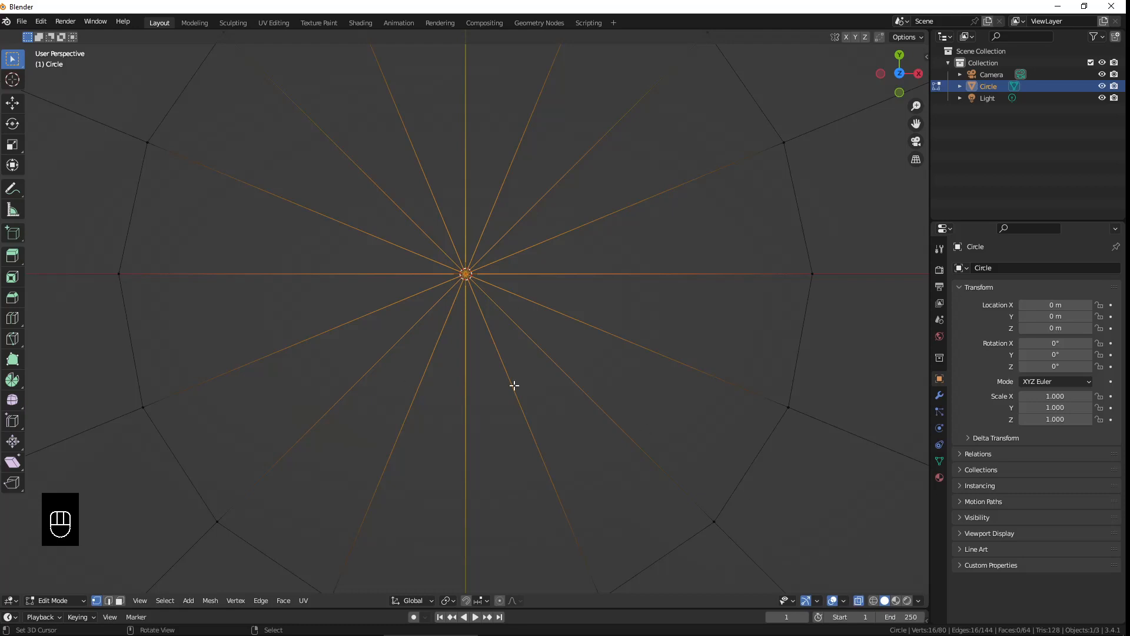
pyautogui.press('m')
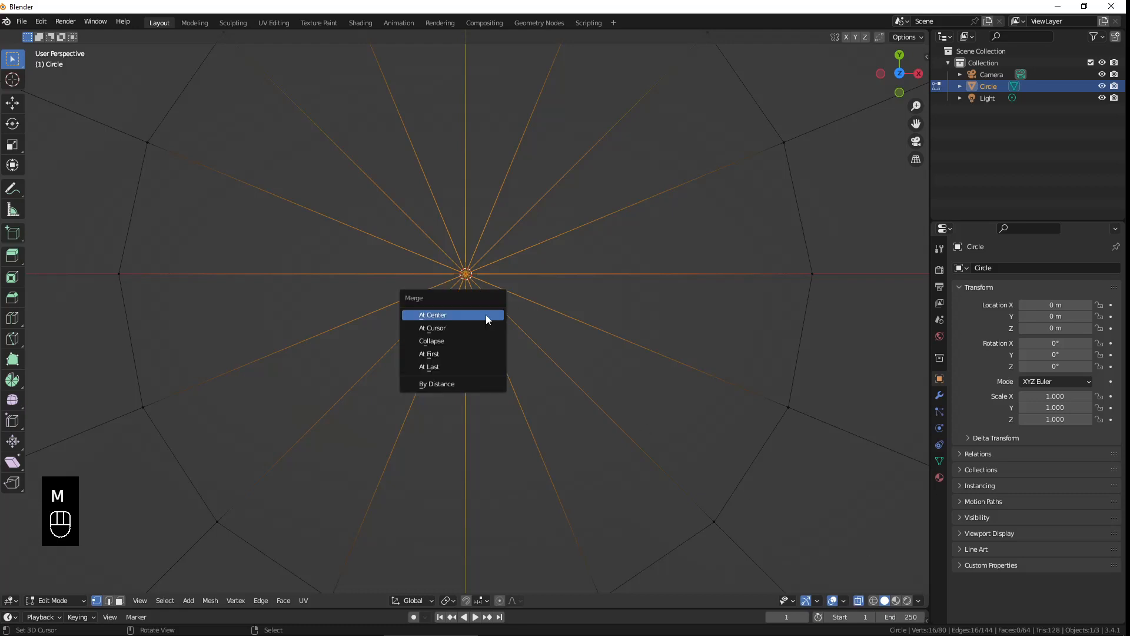
pyautogui.click(451, 316)
# Step: Test-move the merged centre vertex, reselecting it for a second try and cancelling each move
pyautogui.press('g')
pyautogui.rightClick(515, 325)
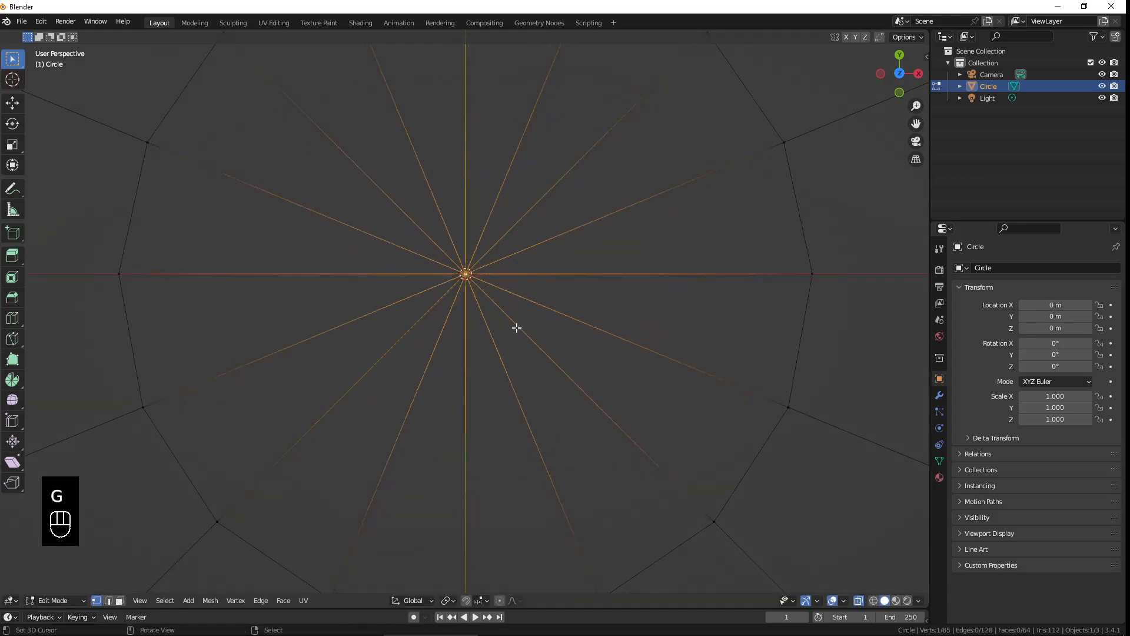
pyautogui.press('a')
pyautogui.press('a')
pyautogui.click(466, 275)
pyautogui.press('g')
pyautogui.rightClick(529, 356)
# Step: Select all of the disc's geometry and compare it with X-ray shading off and on, leaving X-ray enabled
pyautogui.scroll(-12, 494, 340)
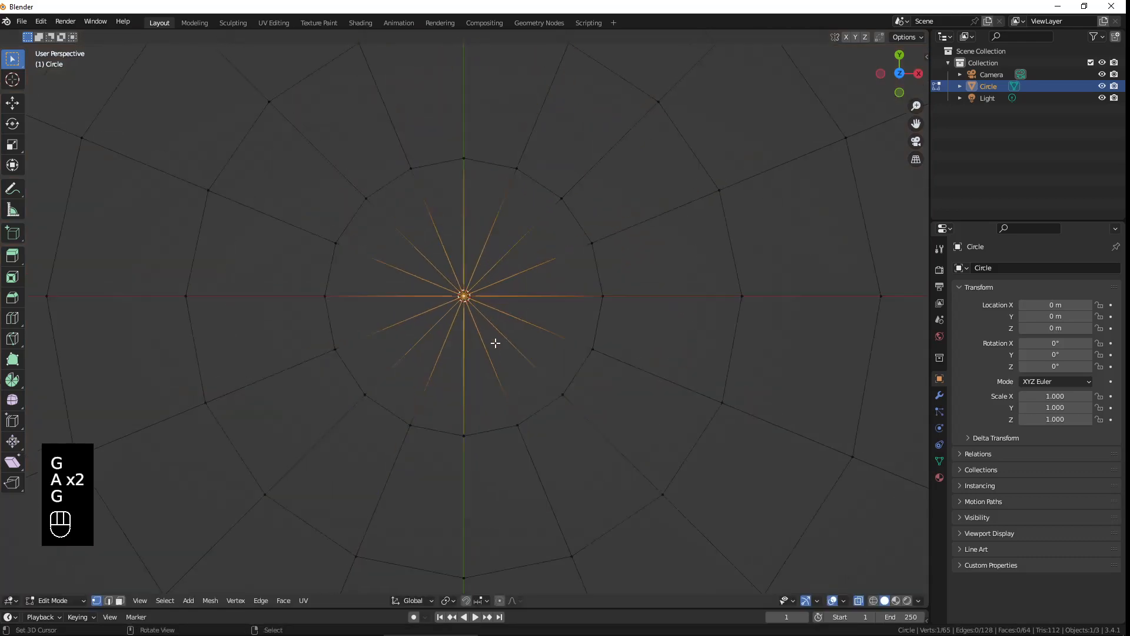
pyautogui.scroll(-1, 504, 345)
pyautogui.press('a')
pyautogui.press('a')
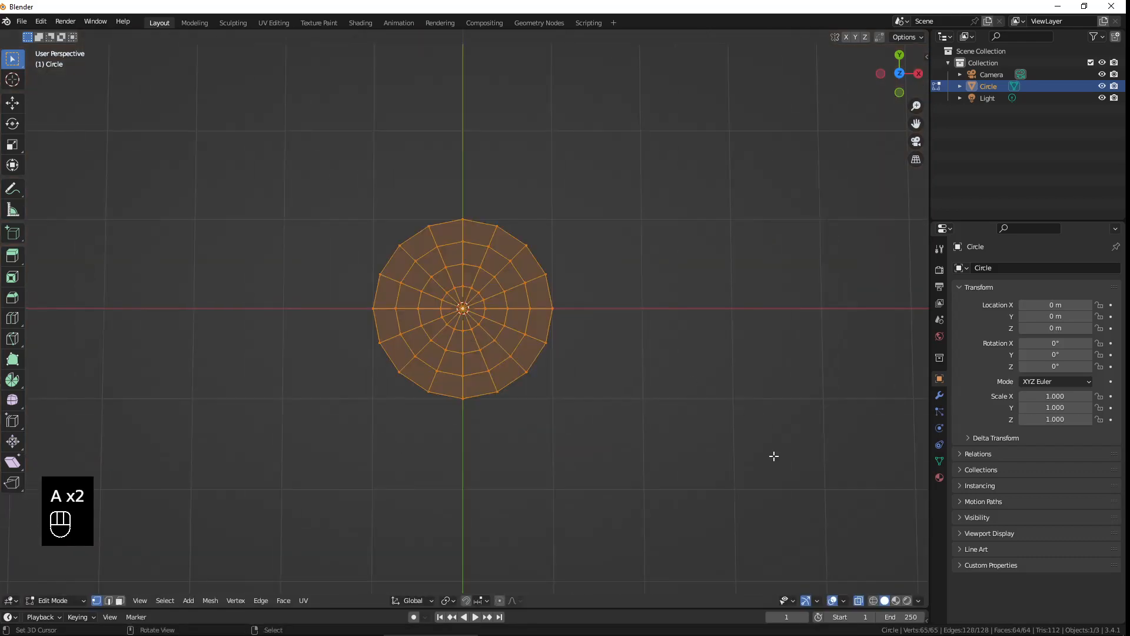
pyautogui.click(859, 601)
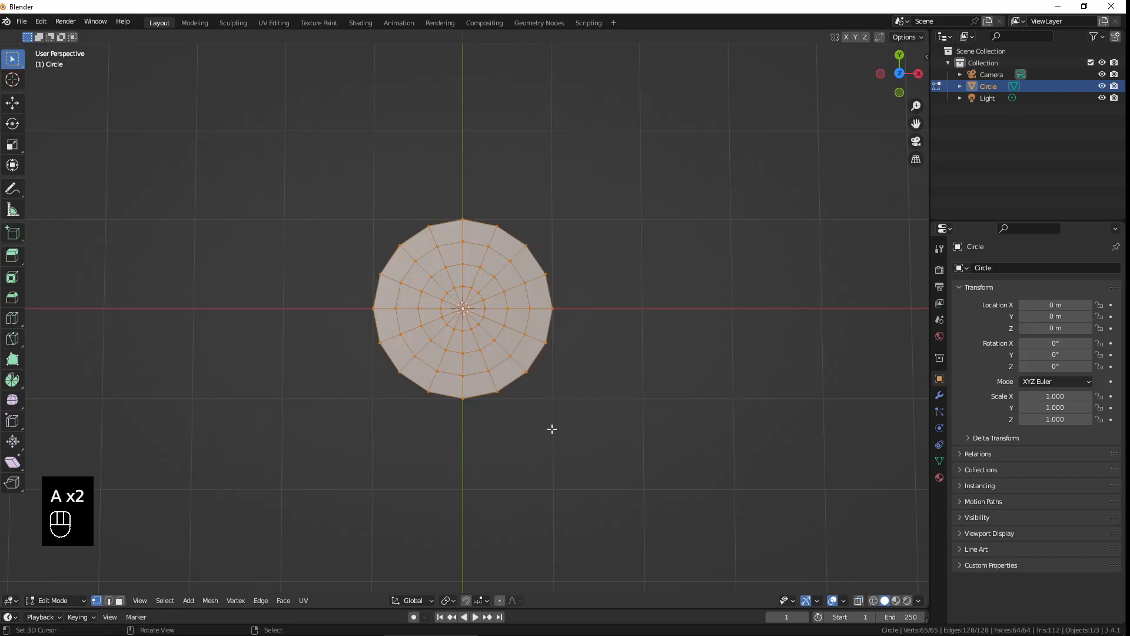
pyautogui.click(858, 603)
pyautogui.moveTo(529, 455); pyautogui.dragTo(532, 369, button='middle')
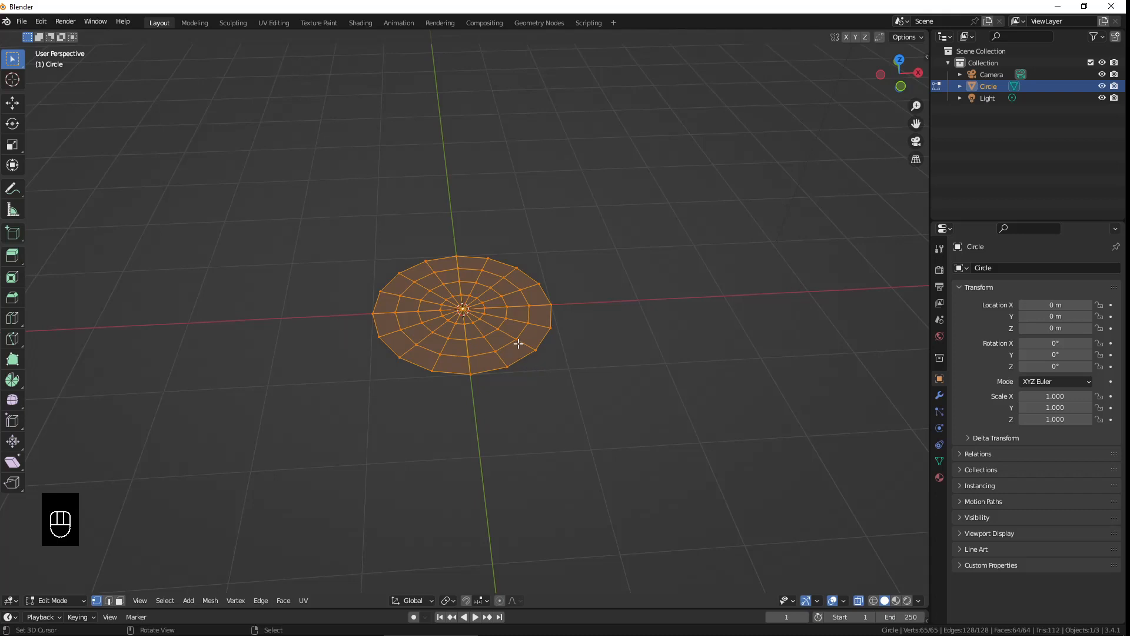
pyautogui.scroll(3, 494, 334)
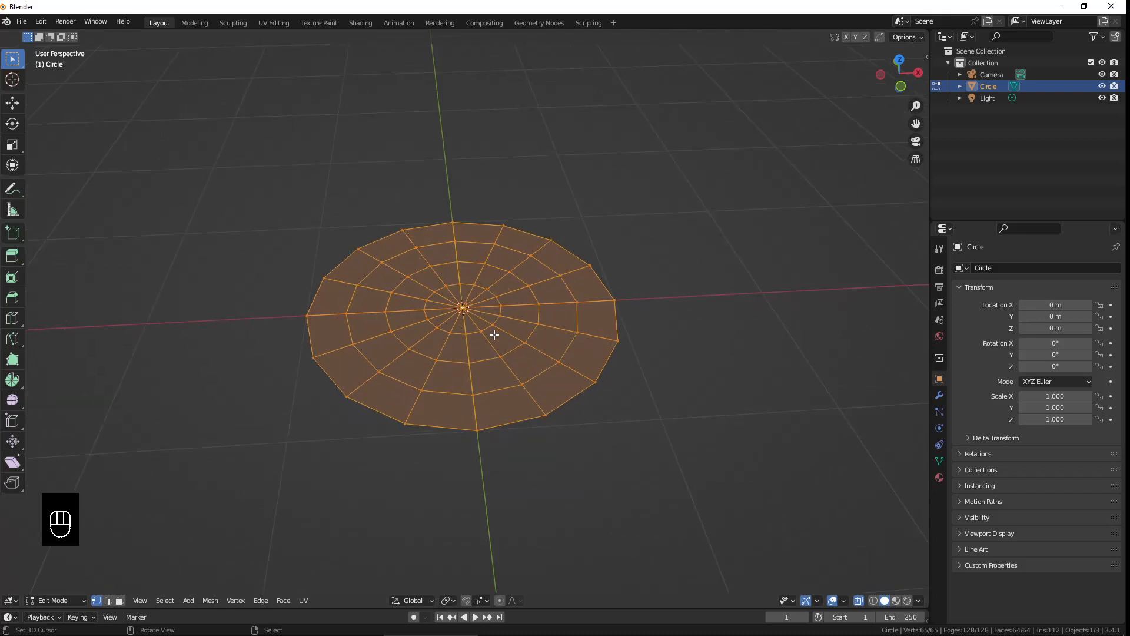
# Step: Raise the viewport's X-ray opacity to its maximum and test-move vertices at the disc's centre, cancelling each move
pyautogui.click(918, 601)
pyautogui.click(917, 600)
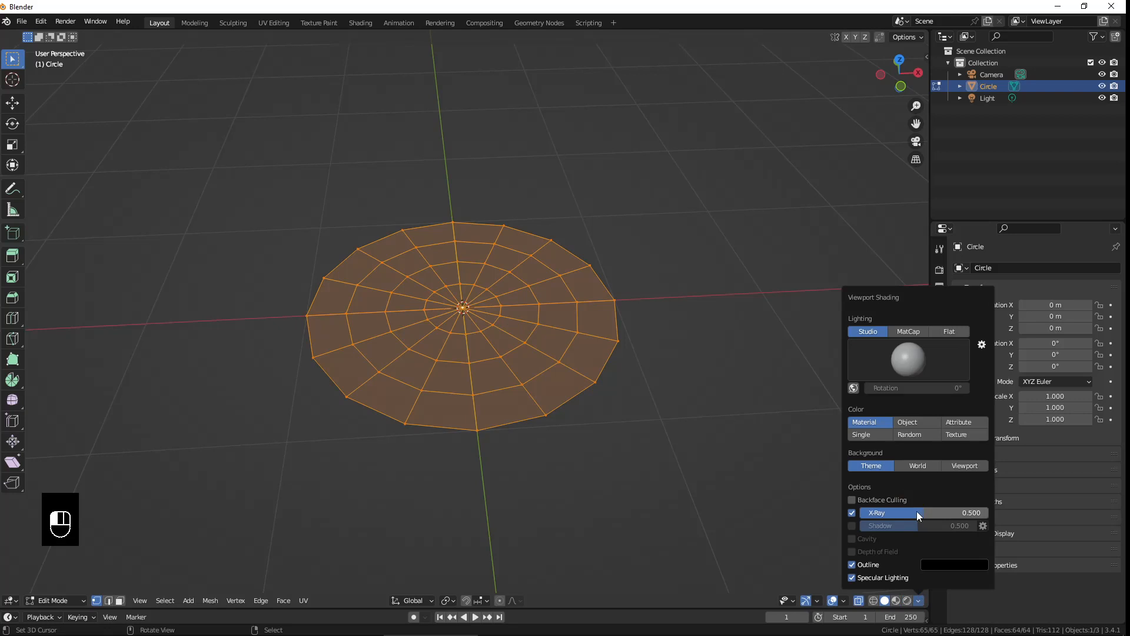
pyautogui.moveTo(916, 511); pyautogui.dragTo(989, 511)
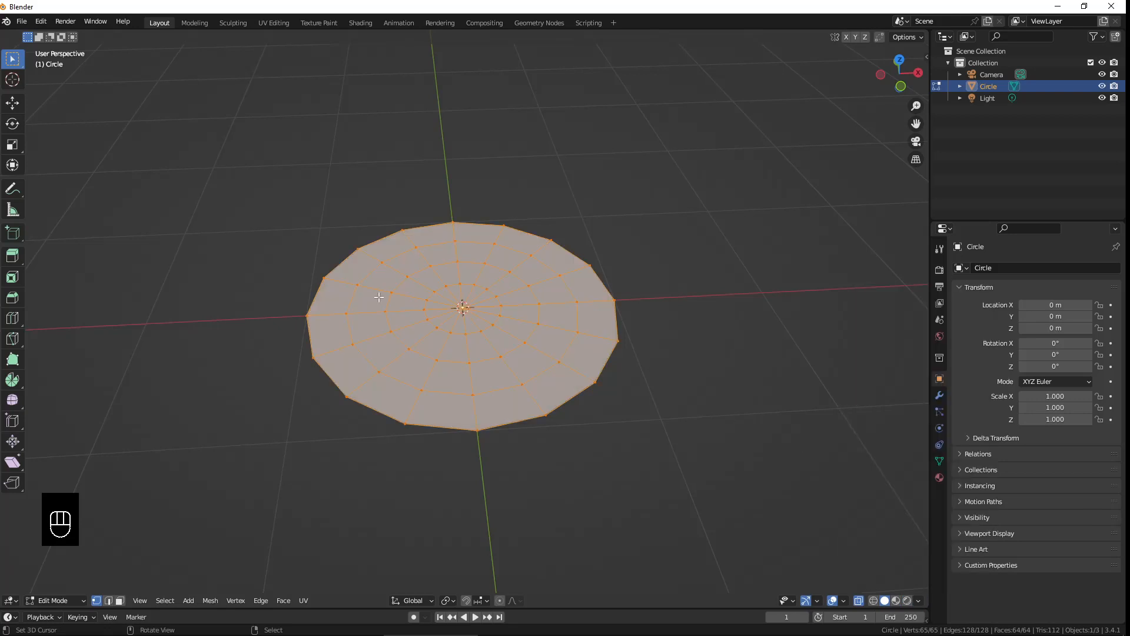
pyautogui.click(459, 310)
pyautogui.moveTo(493, 388)
pyautogui.mouseDown(button='middle')
pyautogui.moveTo(487, 421)
pyautogui.moveTo(491, 353)
pyautogui.moveTo(492, 433)
pyautogui.moveTo(487, 358)
pyautogui.moveTo(476, 428)
pyautogui.mouseUp(button='middle')
pyautogui.rightClick(460, 312)
pyautogui.press('g')
pyautogui.rightClick(453, 303)
pyautogui.rightClick(484, 335)
pyautogui.press('g')
pyautogui.rightClick(507, 350)
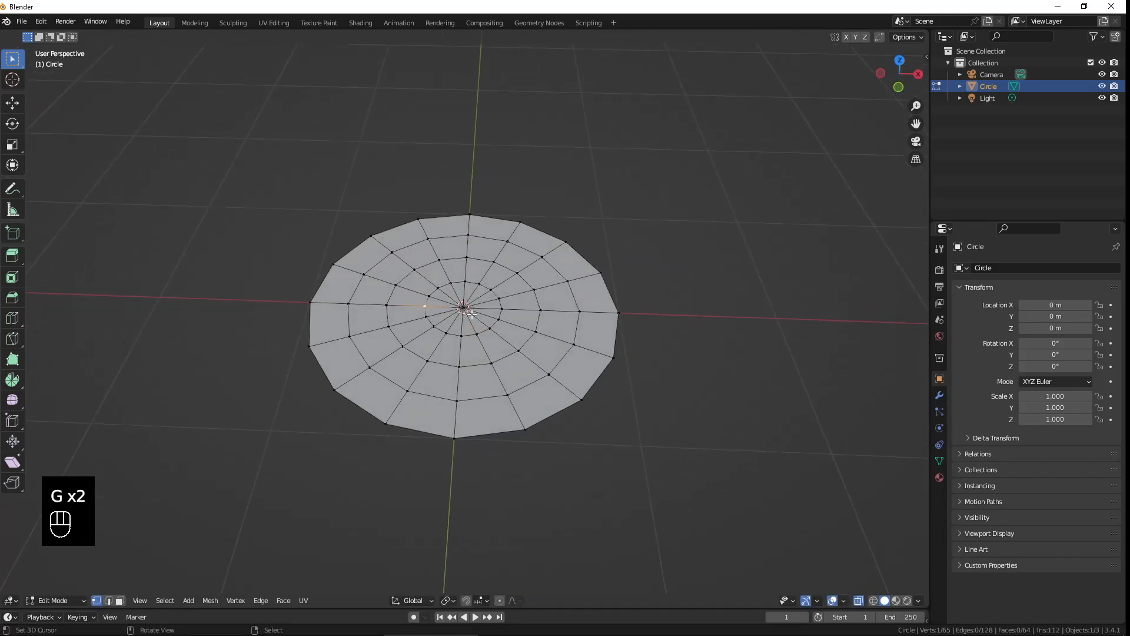
# Step: Clear the selection, select the disc's outer edge loop and check the mug's base in the coffeemug.jpg reference photo
pyautogui.scroll(3, 477, 428)
pyautogui.press('a')
pyautogui.press('a')
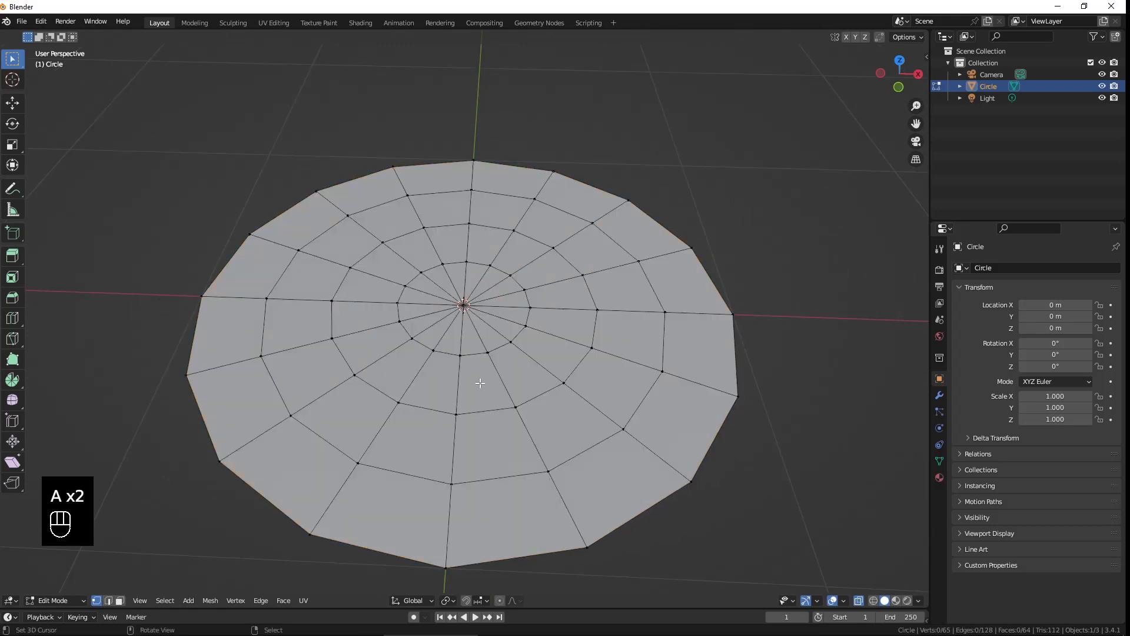
pyautogui.moveTo(479, 383); pyautogui.dragTo(562, 447, button='middle')
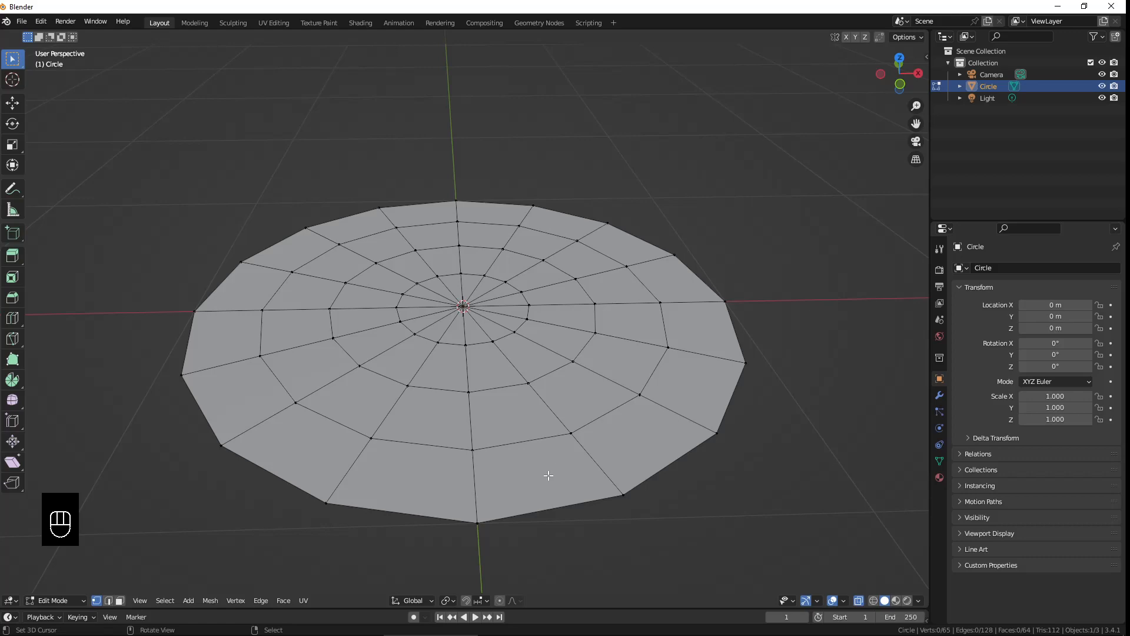
pyautogui.press('KP_1')
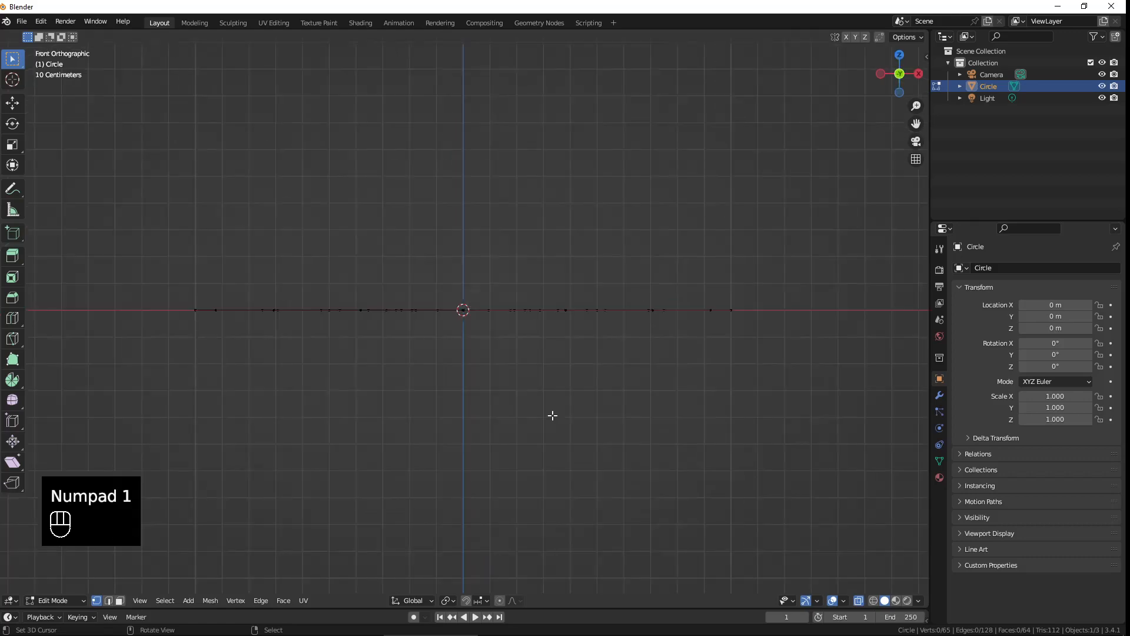
pyautogui.moveTo(552, 415); pyautogui.dragTo(480, 381, button='middle')
pyautogui.keyDown('alt'); pyautogui.click(391, 373); pyautogui.keyUp('alt')
pyautogui.keyDown('alt'); pyautogui.click(403, 384); pyautogui.keyUp('alt')
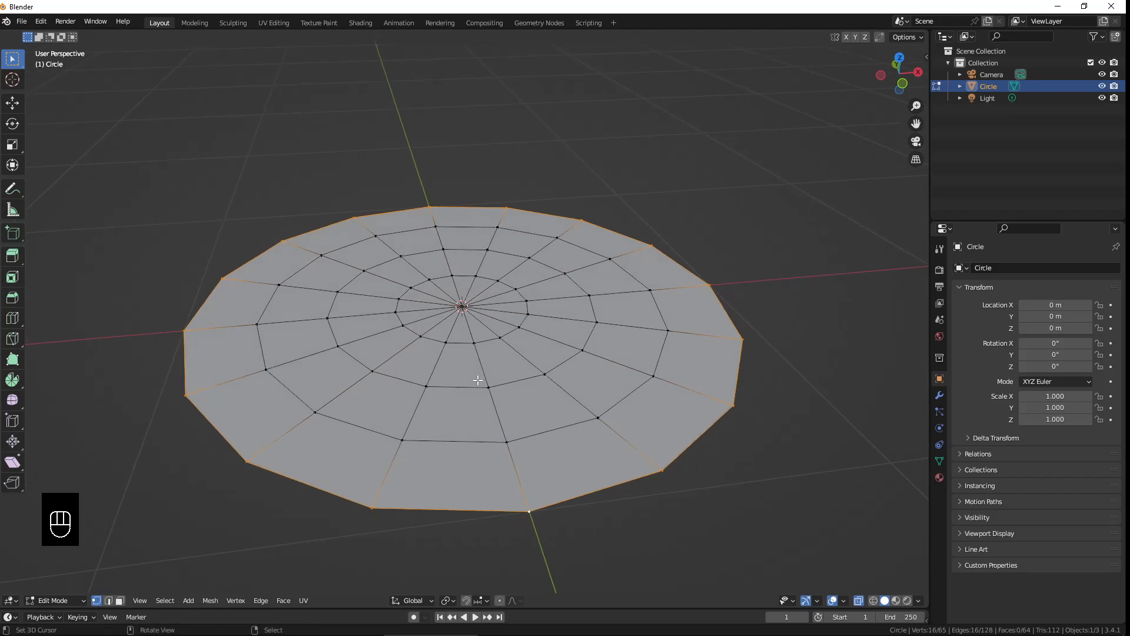
pyautogui.moveTo(1129, 96); pyautogui.dragTo(391, 79)
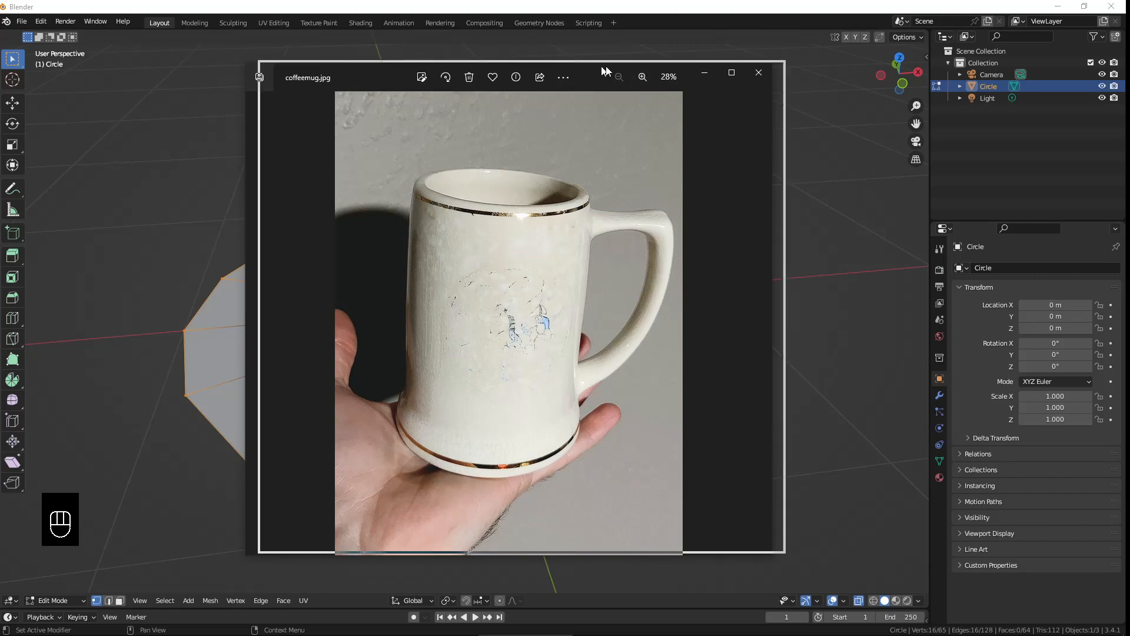
pyautogui.click(759, 72)
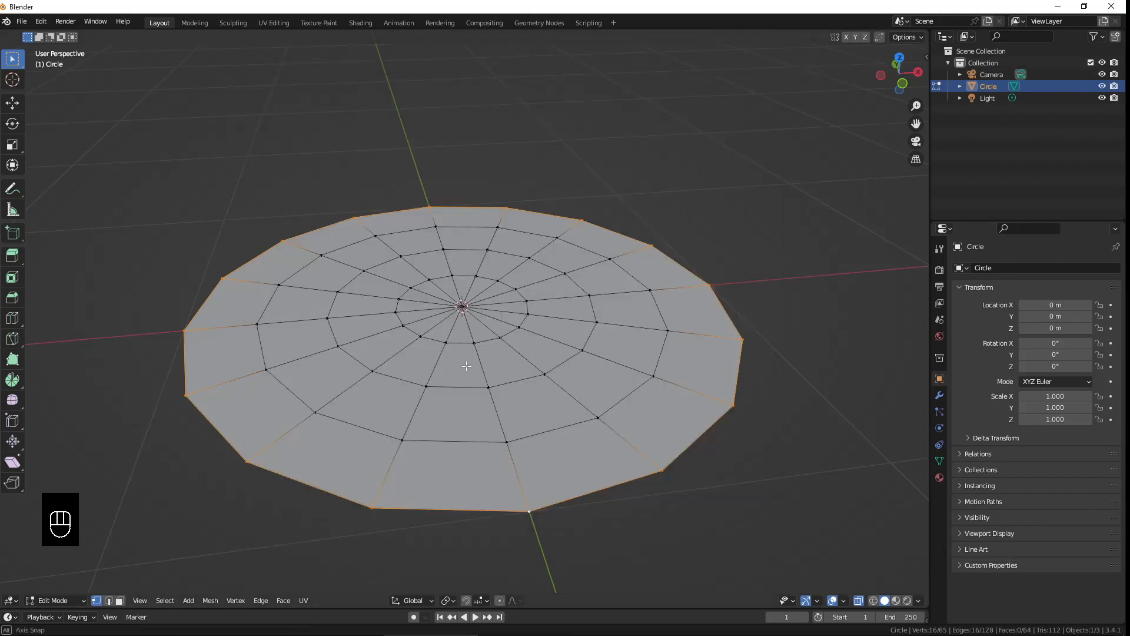
# Step: In front view, extrude the outer edge loop about 0.02 m downward along Z and scale it by about 1.054
pyautogui.moveTo(462, 361); pyautogui.dragTo(467, 355, button='middle')
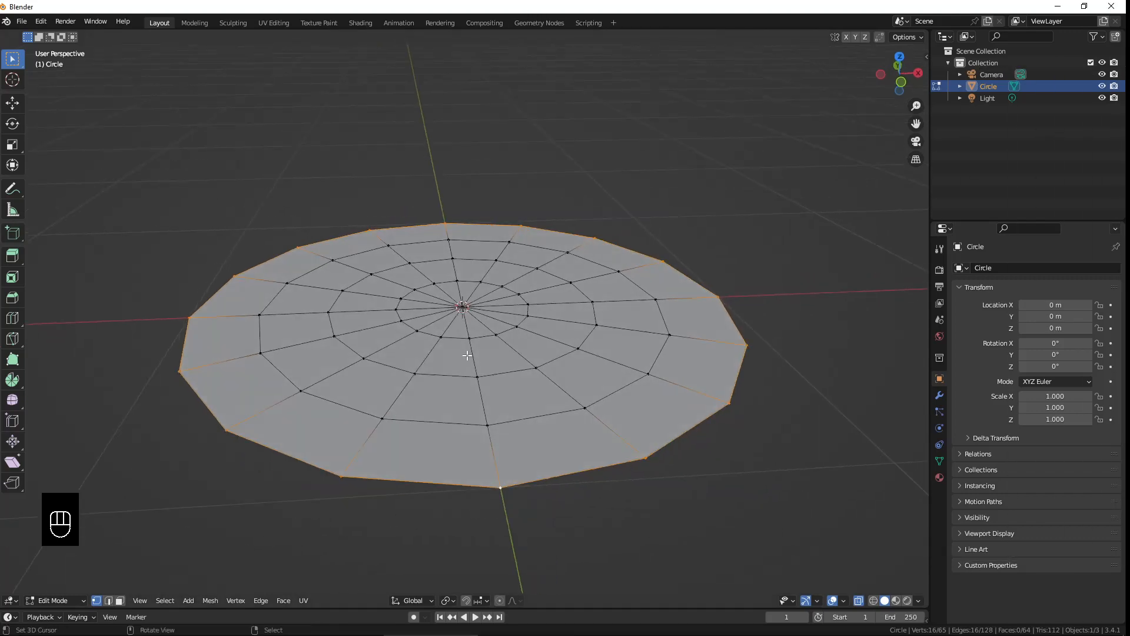
pyautogui.press('KP_1')
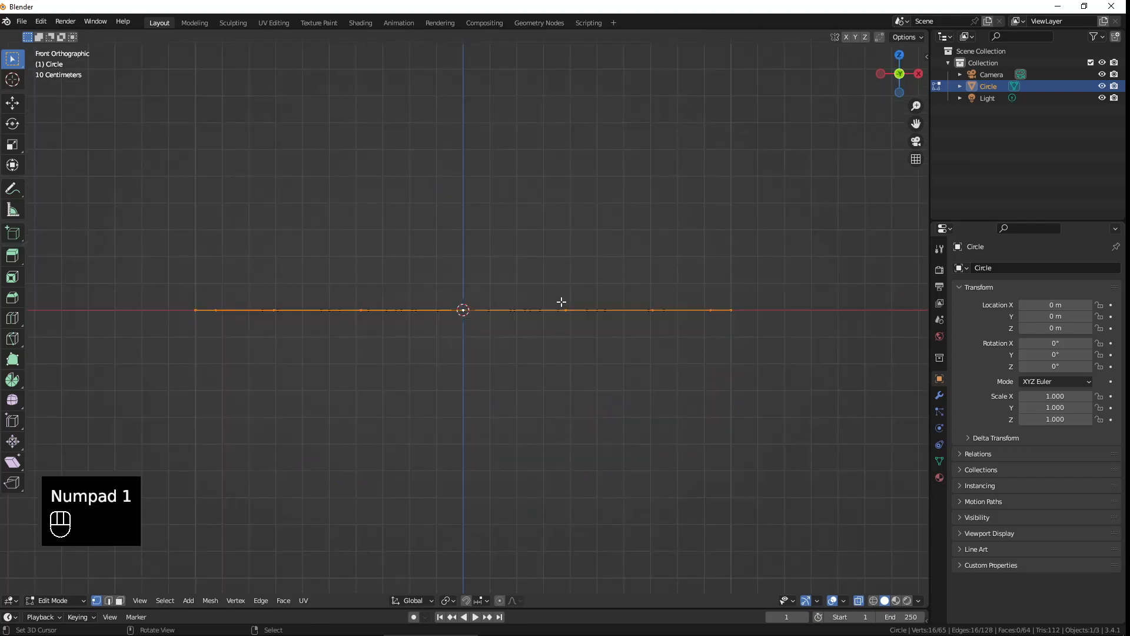
pyautogui.press('e')
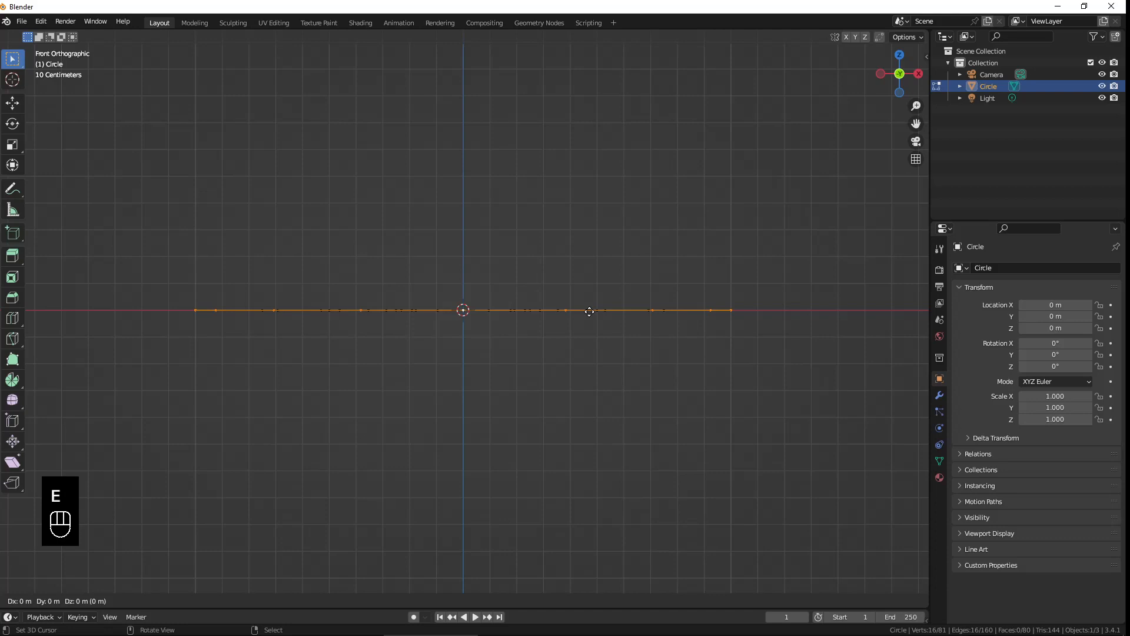
pyautogui.press('z')
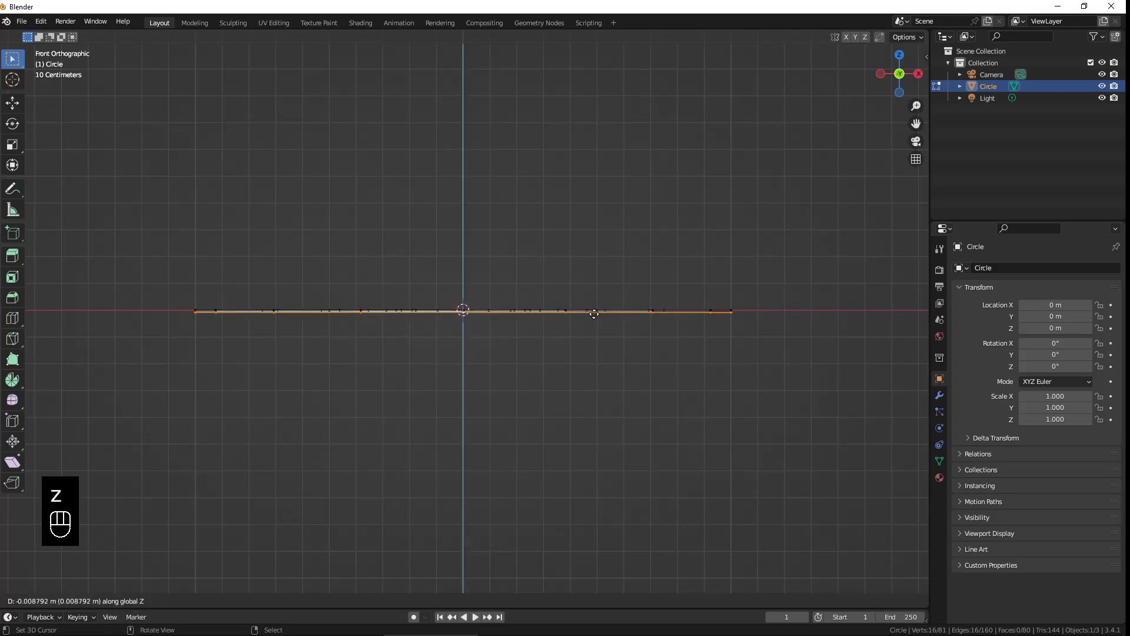
pyautogui.click(594, 317)
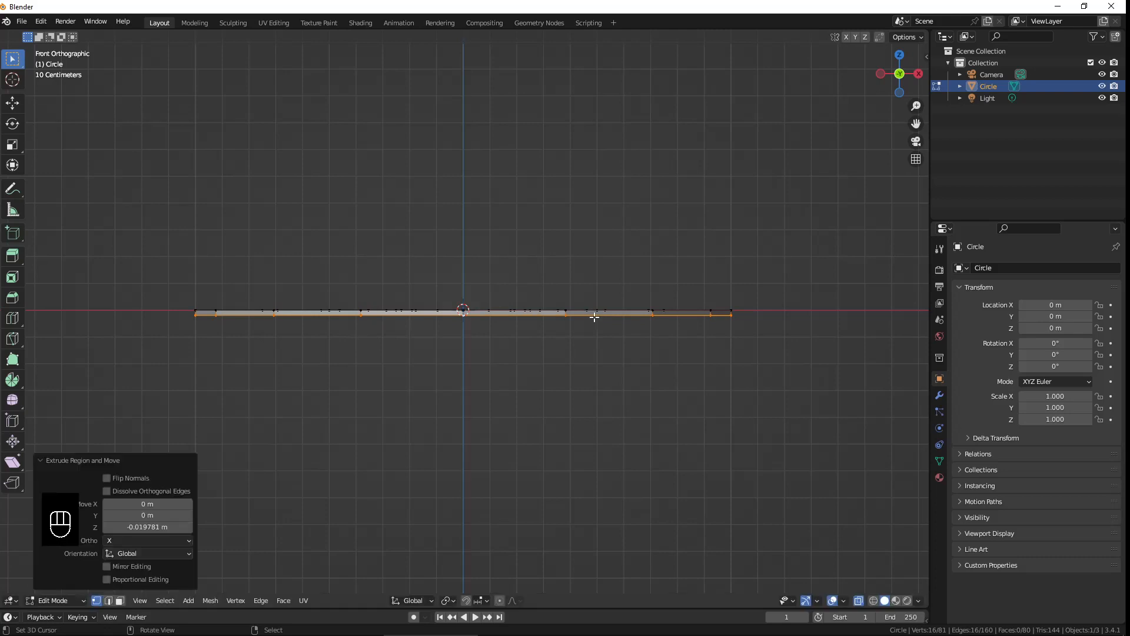
pyautogui.press('s')
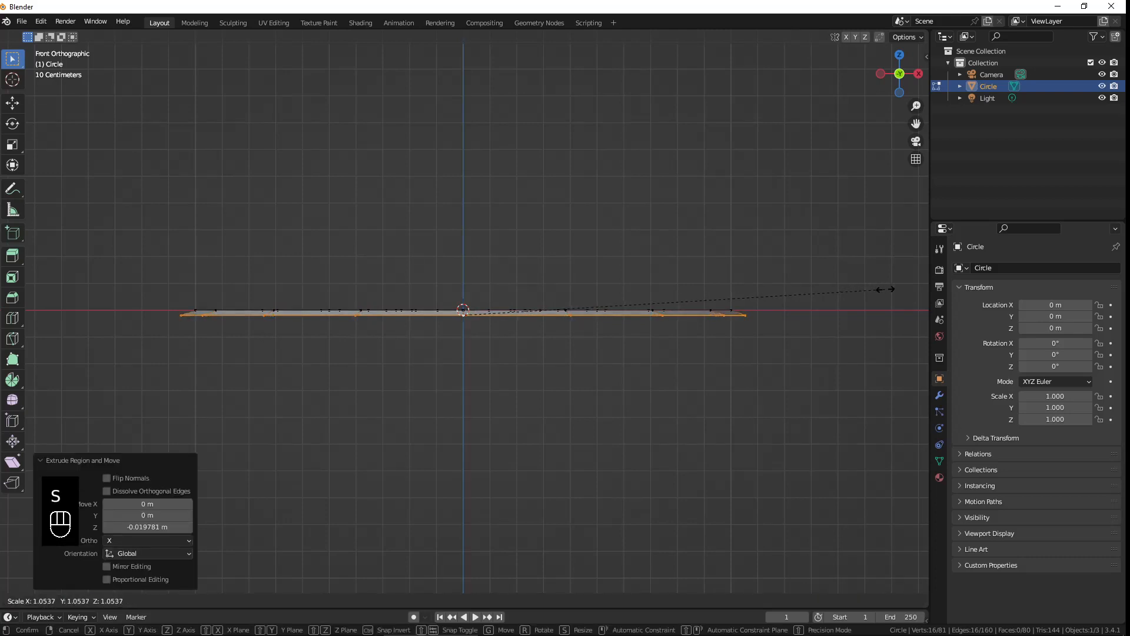
pyautogui.click(821, 318)
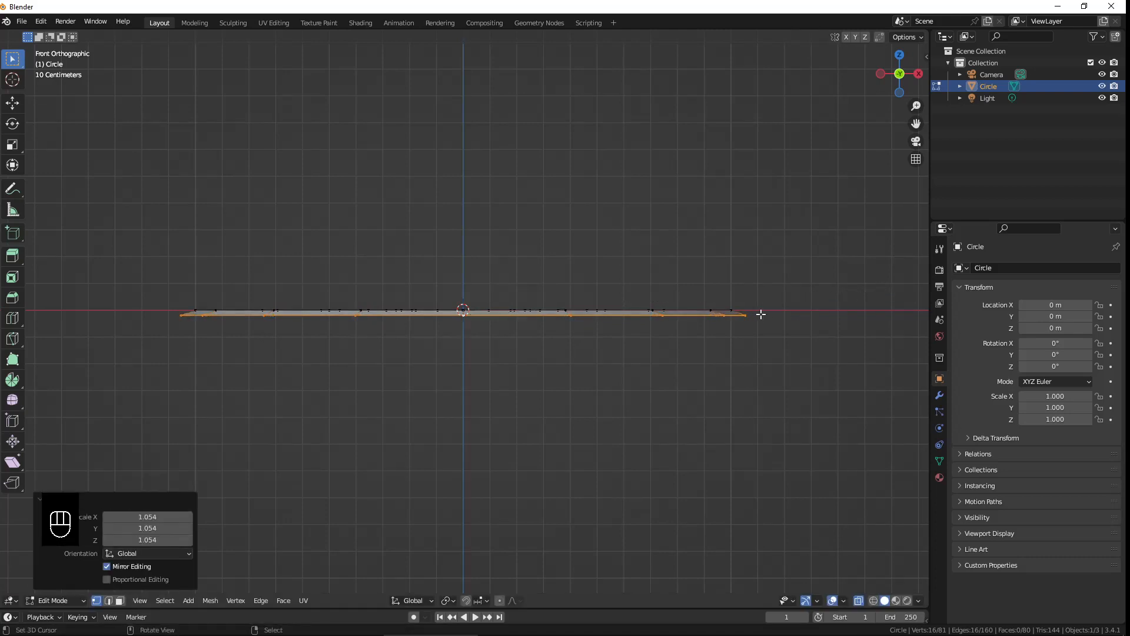
# Step: Extrude the outer loop again in place, scale the new ring outward by about 1.082 and inspect the rim
pyautogui.press('e')
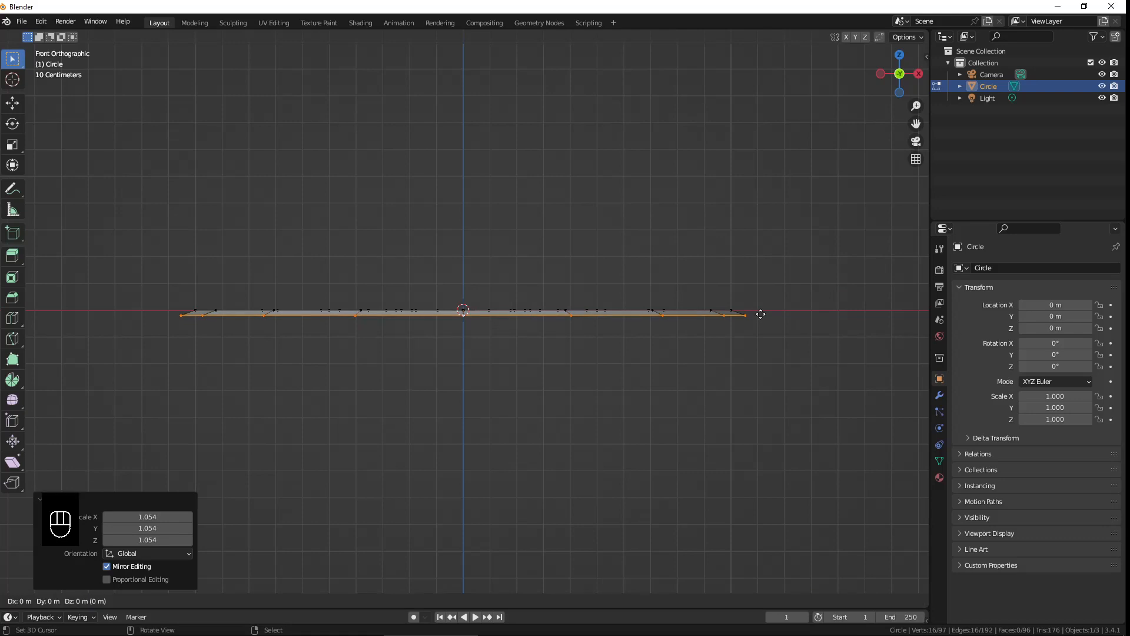
pyautogui.rightClick(760, 314)
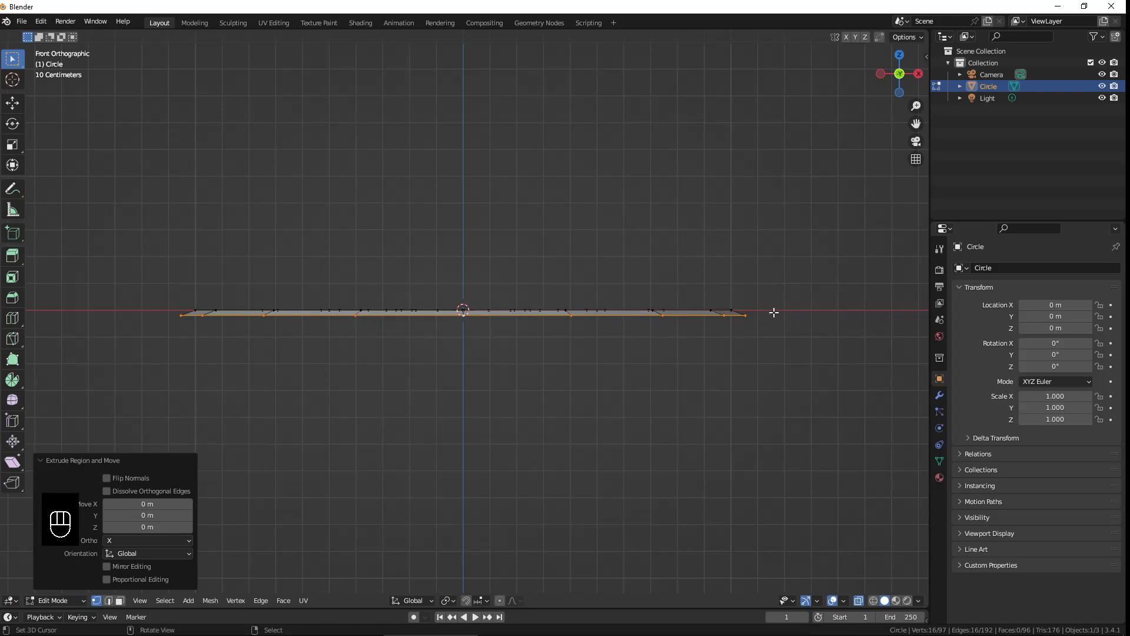
pyautogui.press('s')
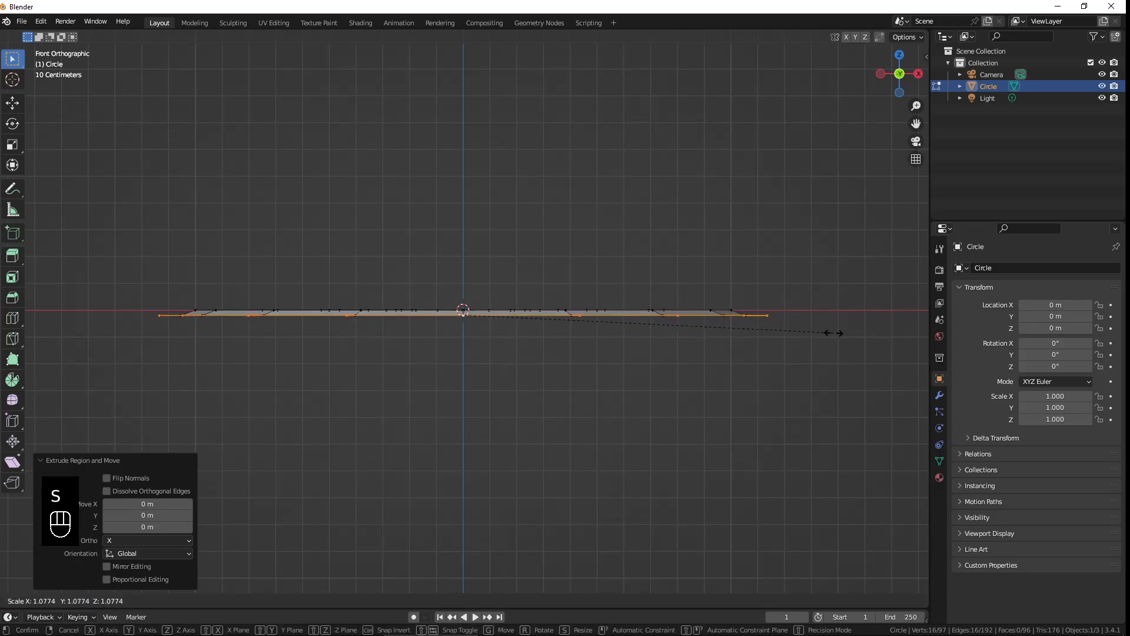
pyautogui.click(835, 332)
pyautogui.moveTo(835, 331); pyautogui.dragTo(743, 268, button='middle')
pyautogui.moveTo(178, 316); pyautogui.dragTo(235, 361, button='middle')
pyautogui.keyDown('shift'); pyautogui.moveTo(343, 399); pyautogui.dragTo(362, 351, button='middle'); pyautogui.keyUp('shift')
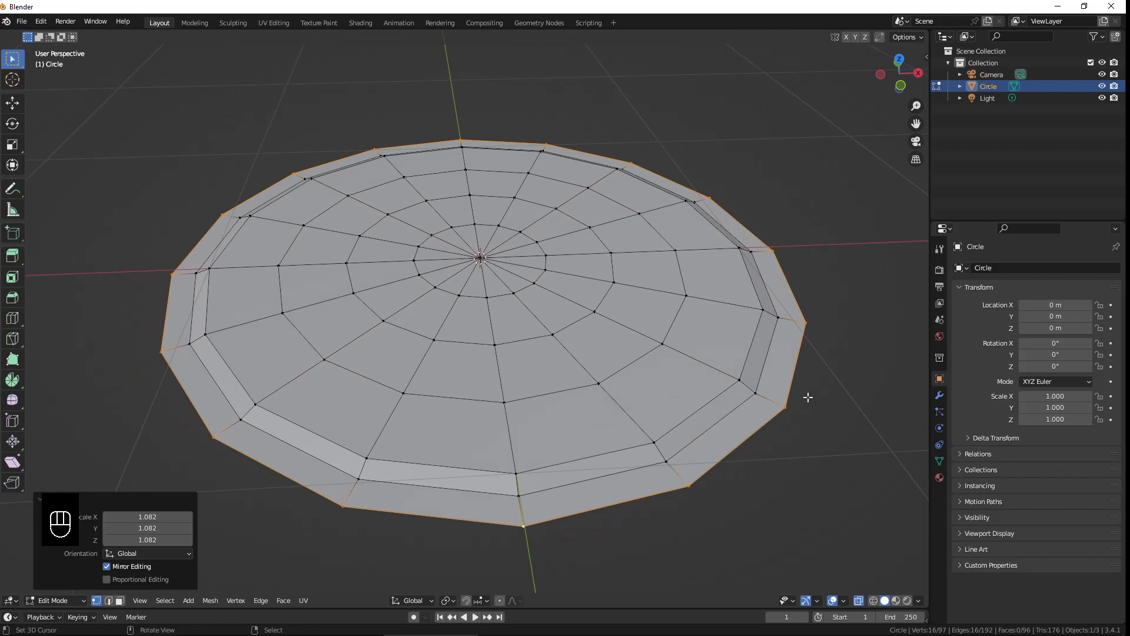
# Step: Undo the last scaling of the outer ring and start another scale on it, cancelling that one
pyautogui.hotkey('ctrl', 'z')
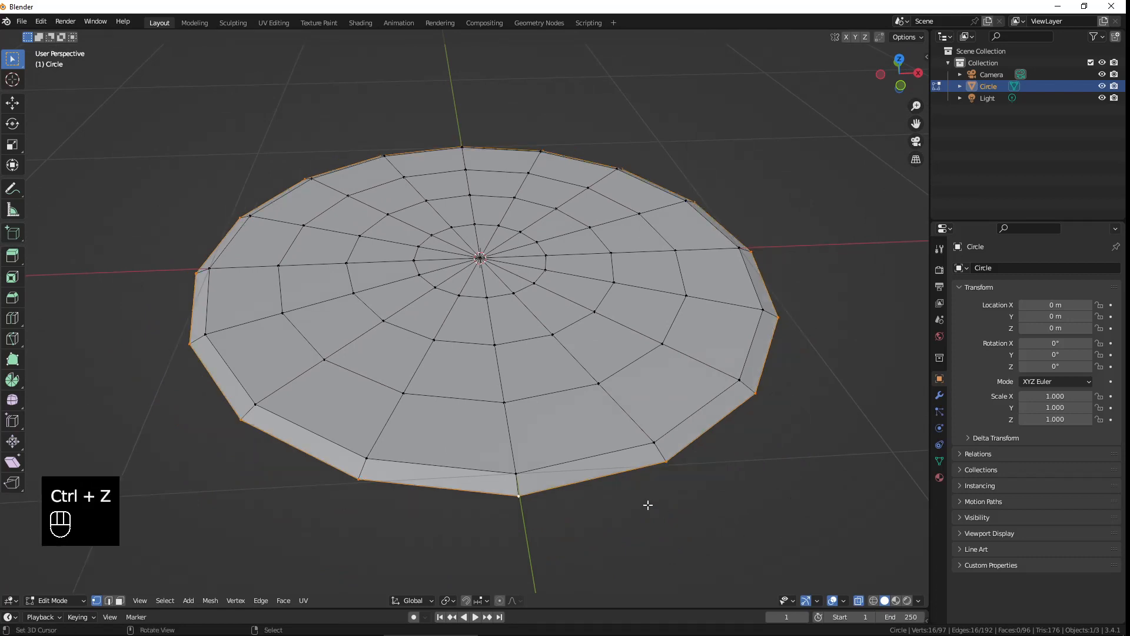
pyautogui.press('s')
pyautogui.rightClick(670, 479)
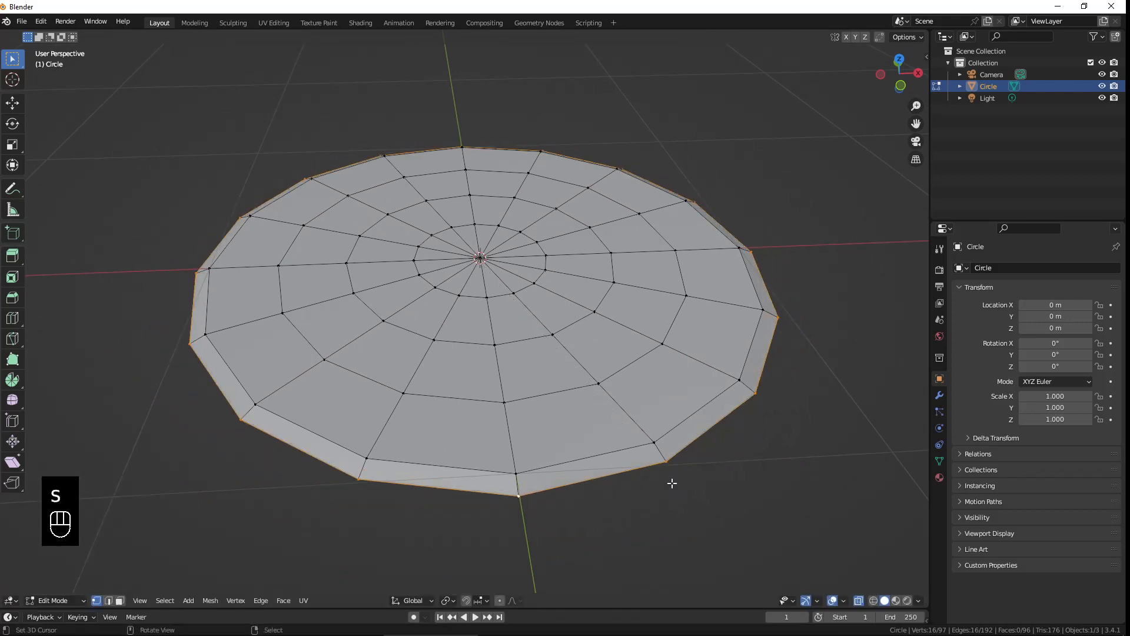
pyautogui.moveTo(736, 520); pyautogui.dragTo(738, 503, button='middle')
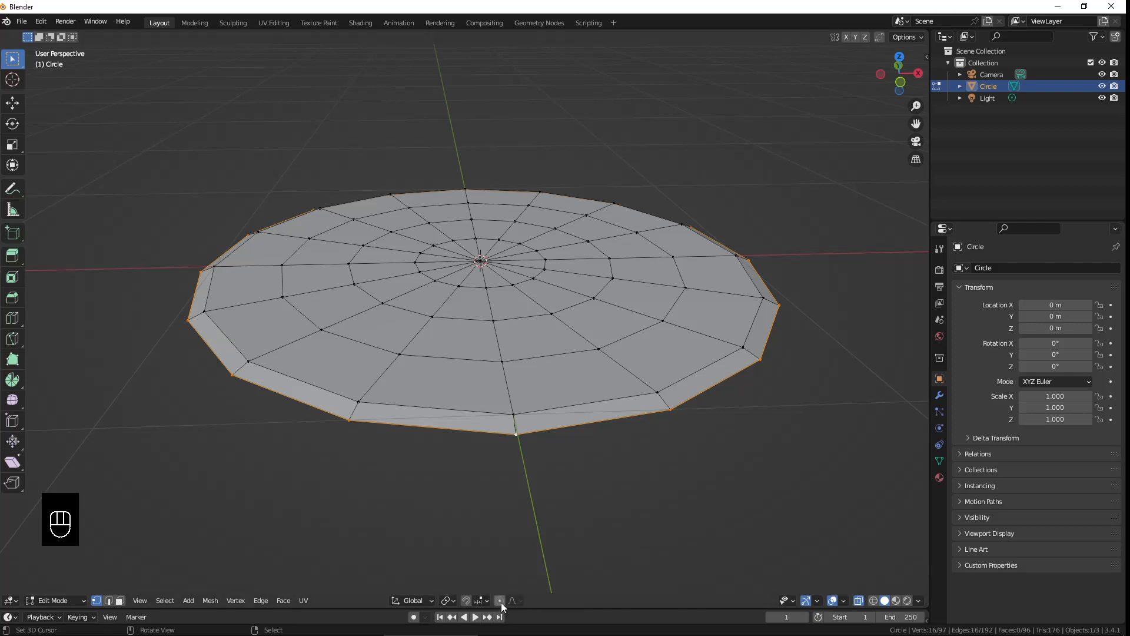
# Step: Enable Proportional Editing and test-move a single vertex on the outer rim, cancelling the move
pyautogui.press('o')
pyautogui.click(761, 359)
pyautogui.press('g')
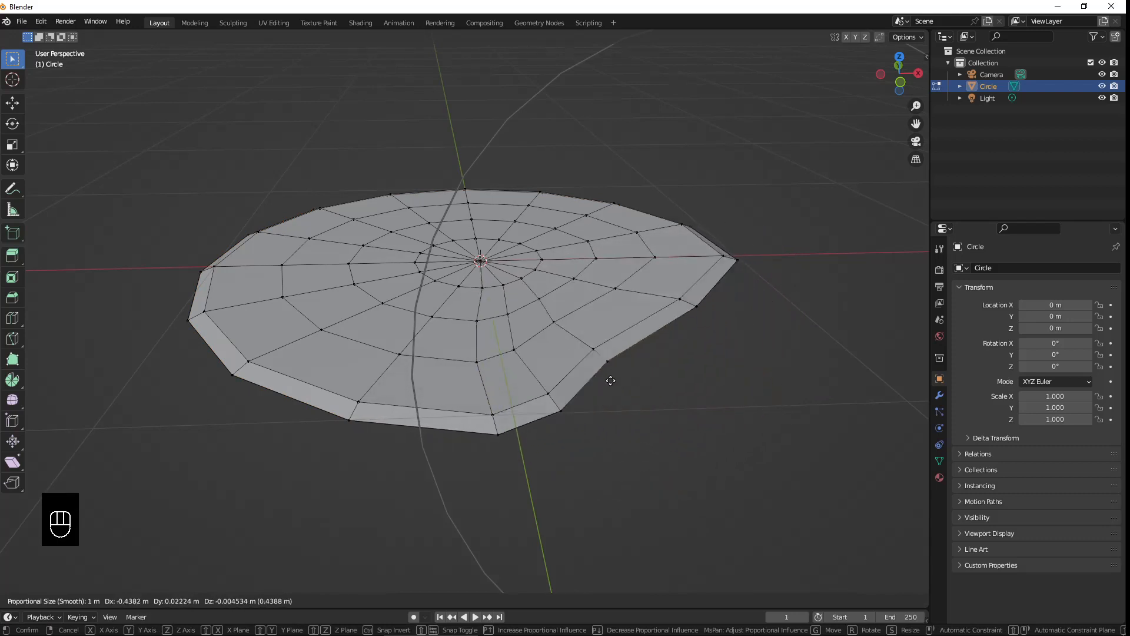
pyautogui.rightClick(712, 331)
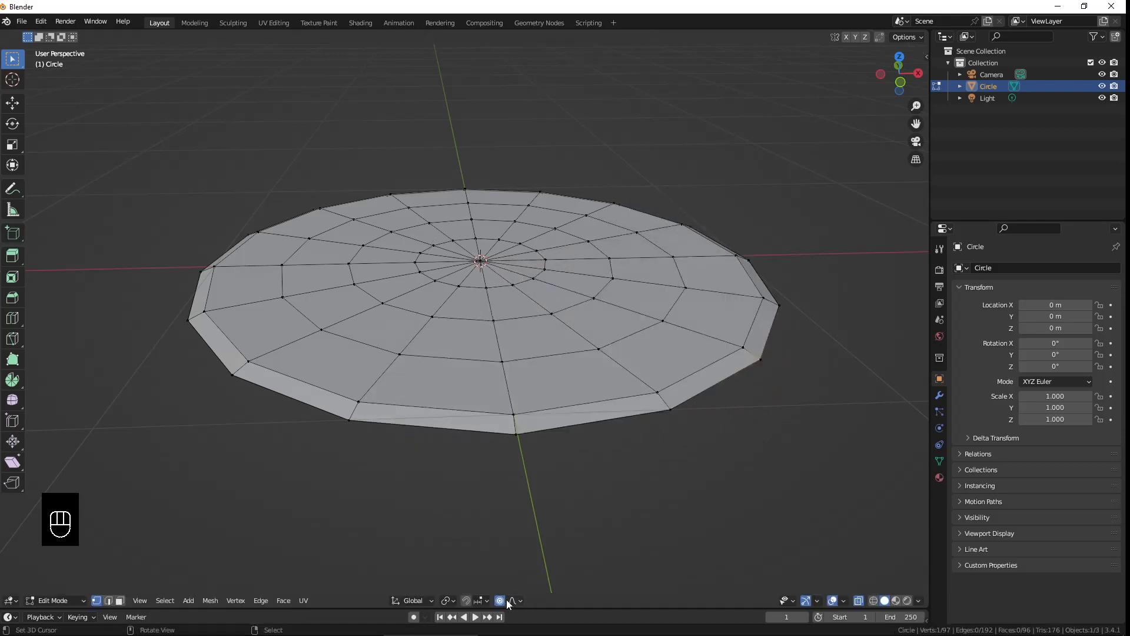
# Step: Repeat the proportional test move on the rim vertex, cancel it, and toggle Proportional Editing off and on
pyautogui.click(762, 361)
pyautogui.press('g')
pyautogui.rightClick(660, 376)
pyautogui.press('o')
pyautogui.press('o')
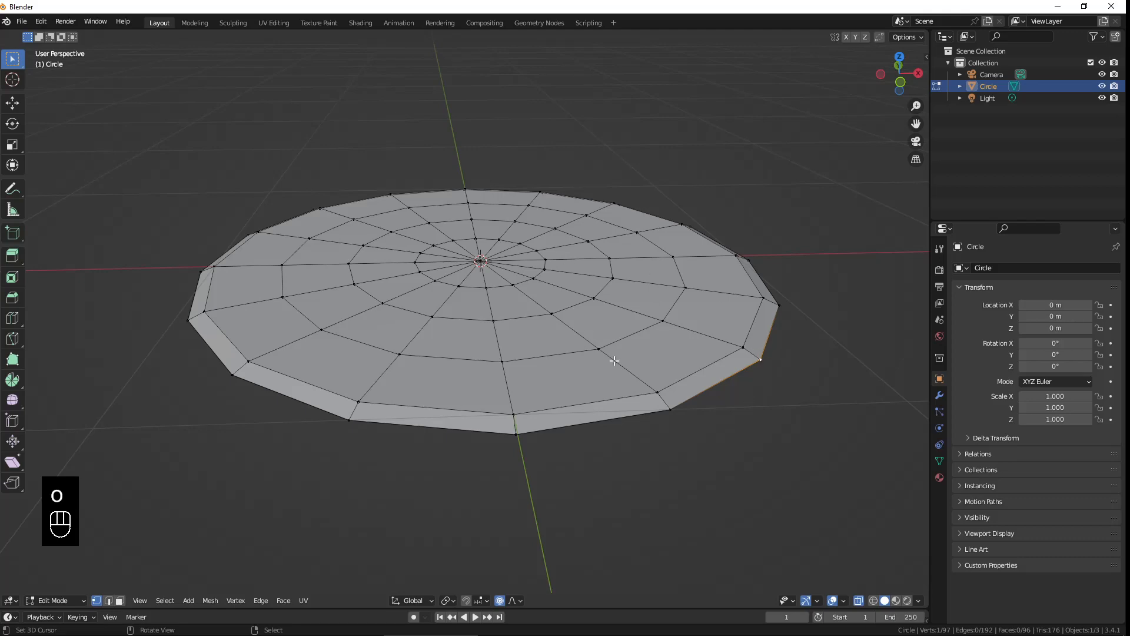
# Step: Select the whole disc, duplicate it and place the copy slightly above and offset from the original
pyautogui.press('a')
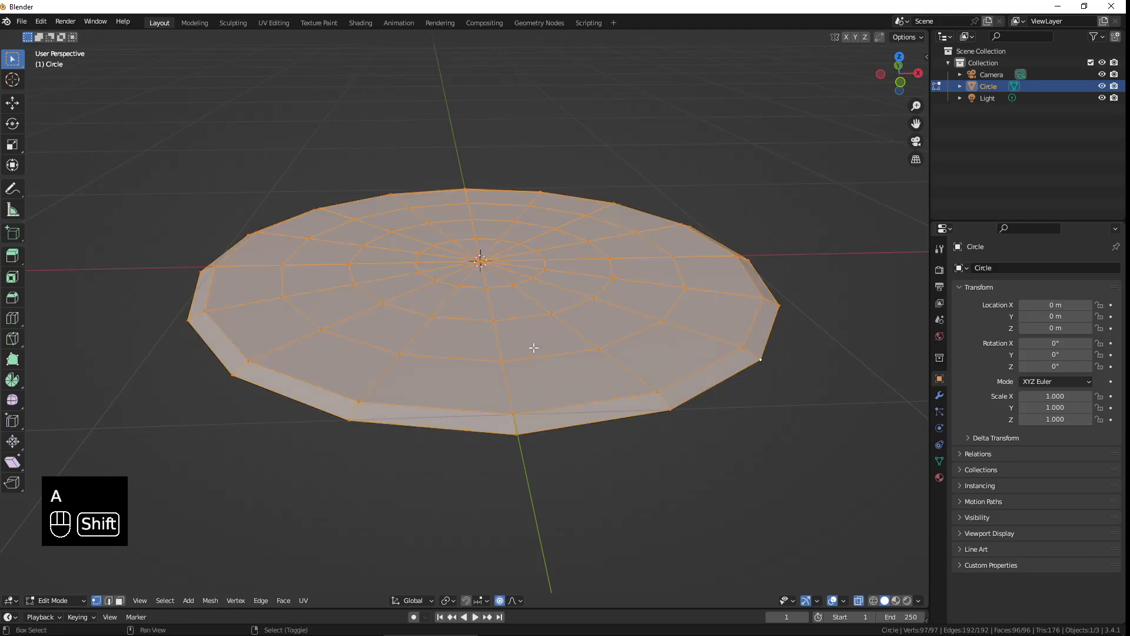
pyautogui.hotkey('shift', 'd')
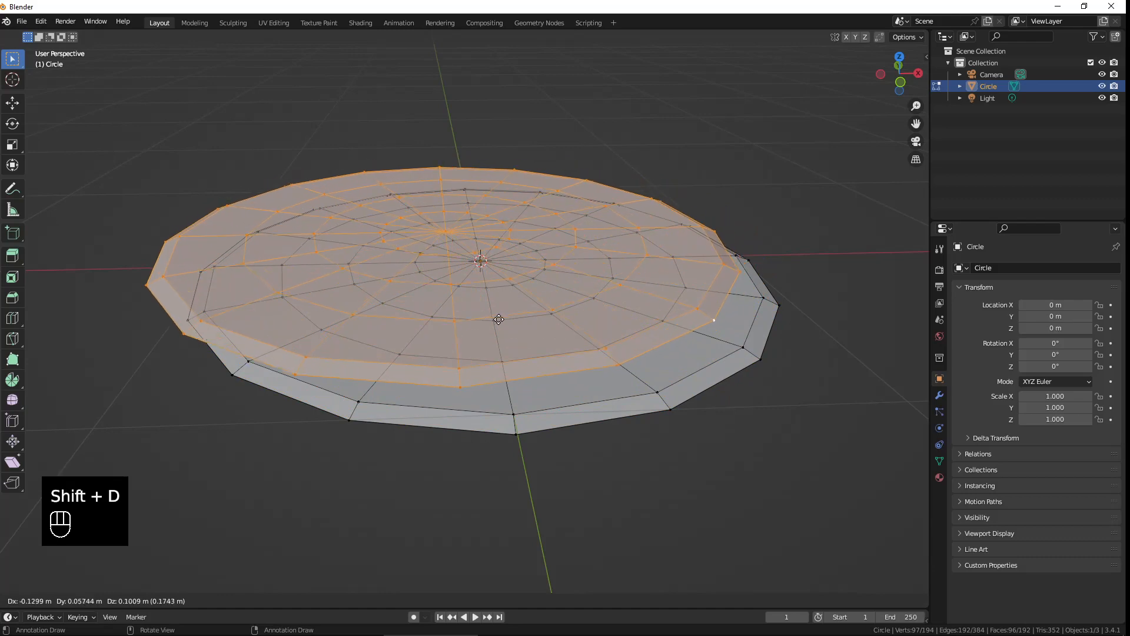
pyautogui.click(623, 333)
# Step: Test-move a rim vertex of the duplicated disc with Proportional Editing on, leaving both discs in their original shape
pyautogui.click(703, 346)
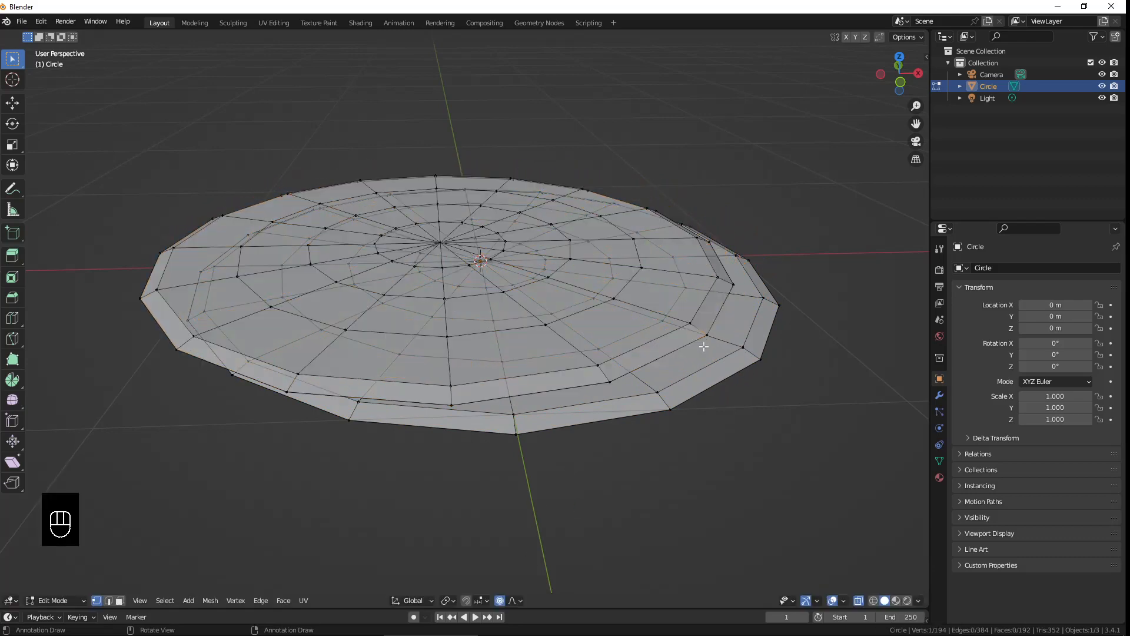
pyautogui.scroll(-5, 636, 413)
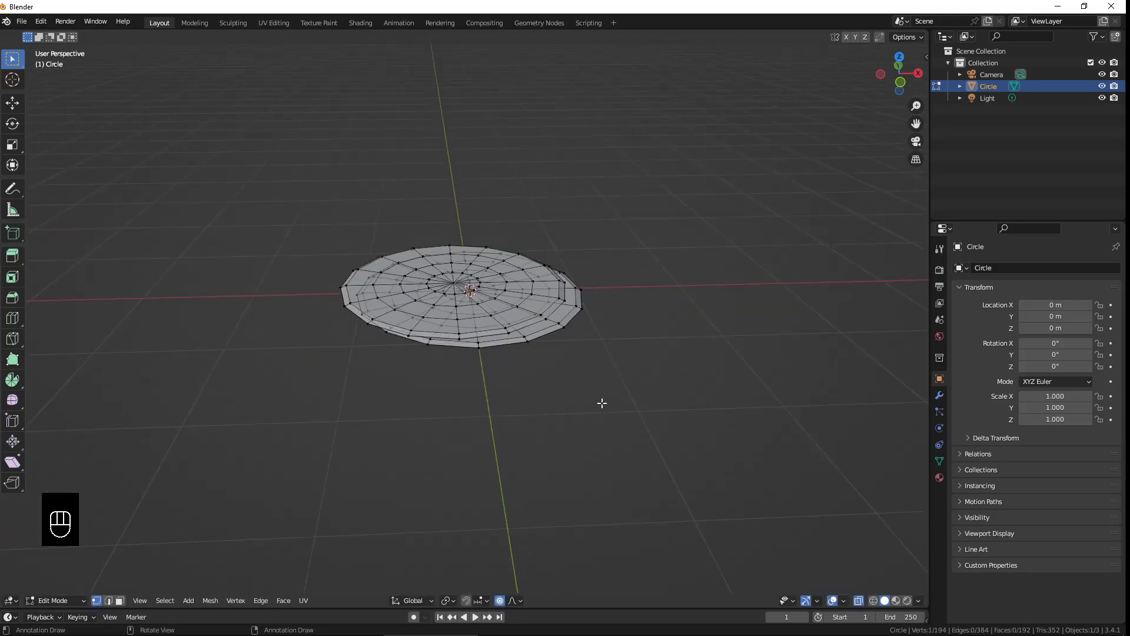
pyautogui.moveTo(600, 404); pyautogui.dragTo(563, 378, button='middle')
pyautogui.scroll(4, 556, 412)
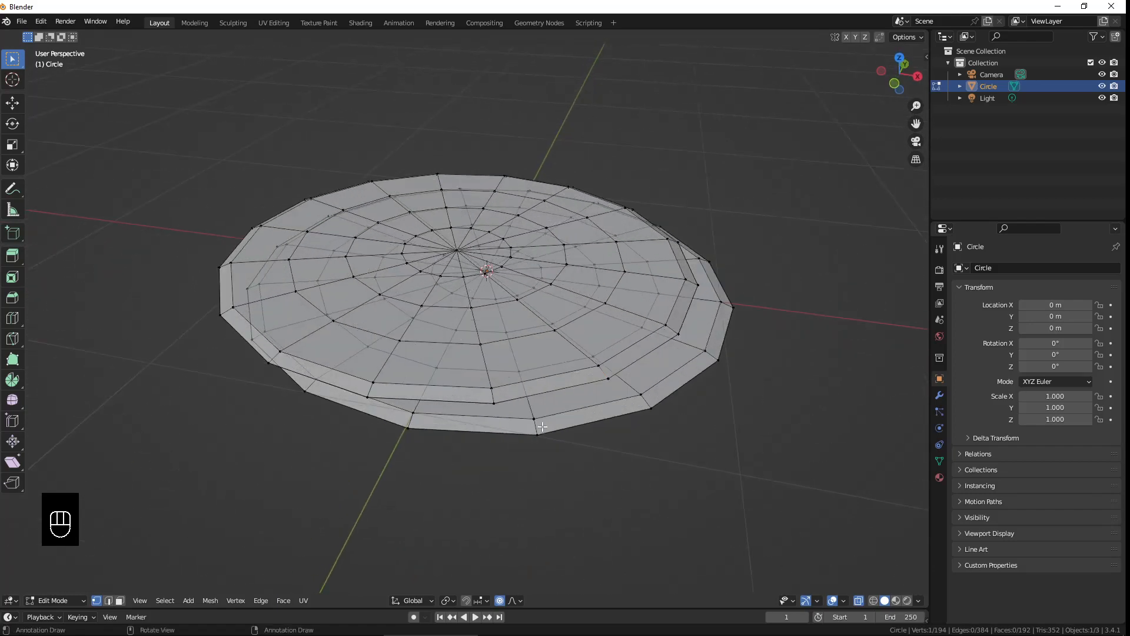
pyautogui.keyDown('shift'); pyautogui.moveTo(551, 449); pyautogui.dragTo(494, 451, button='middle'); pyautogui.keyUp('shift')
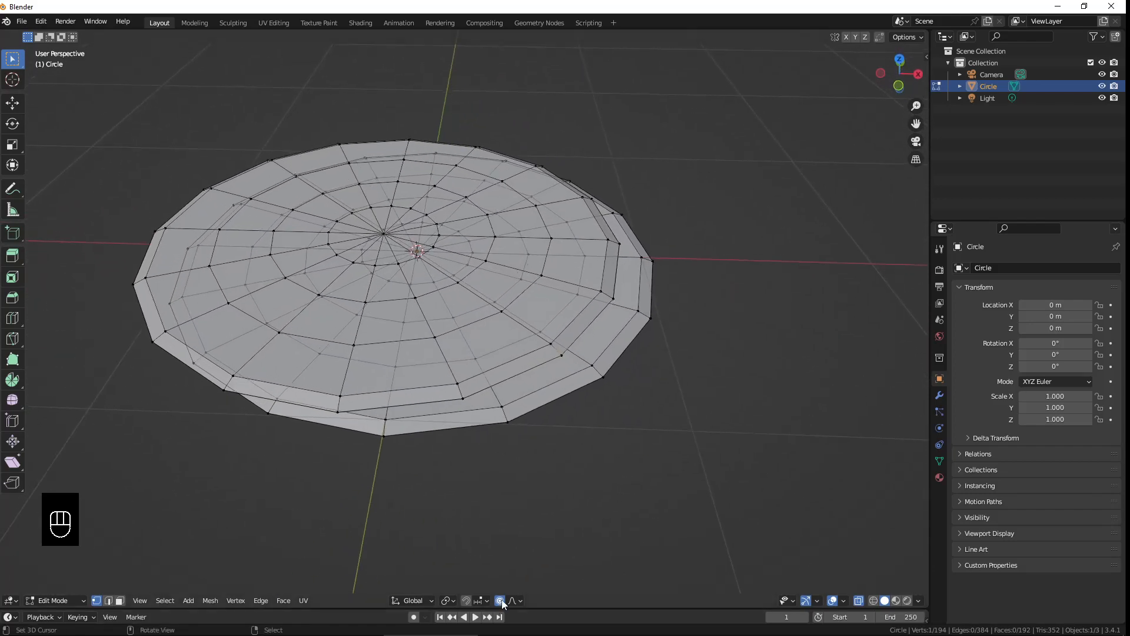
pyautogui.press('g')
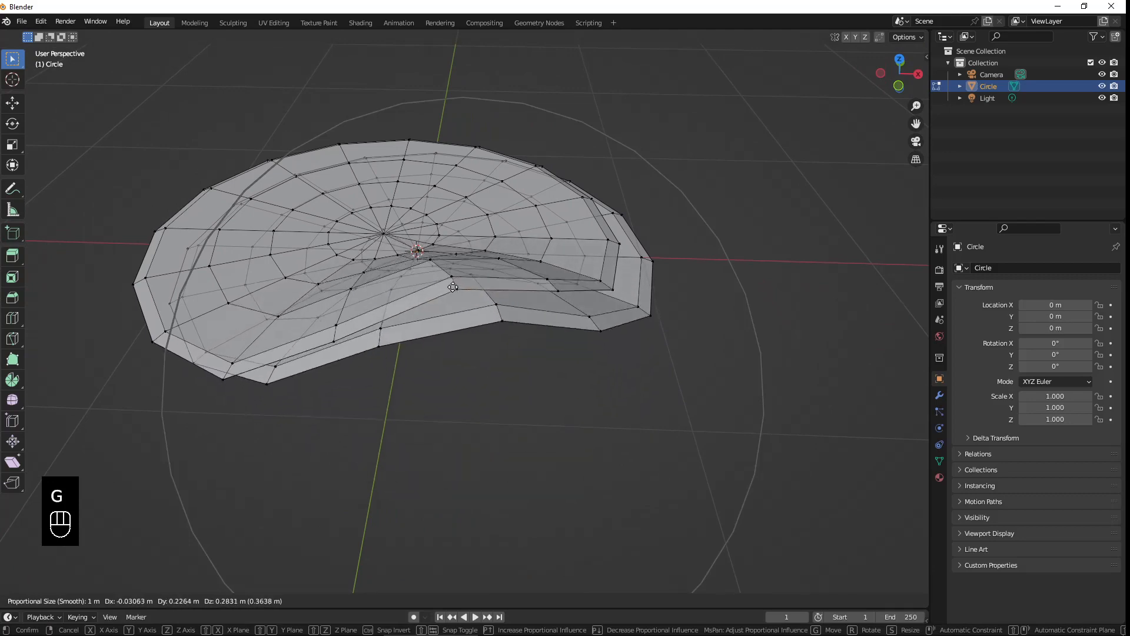
pyautogui.click(440, 316)
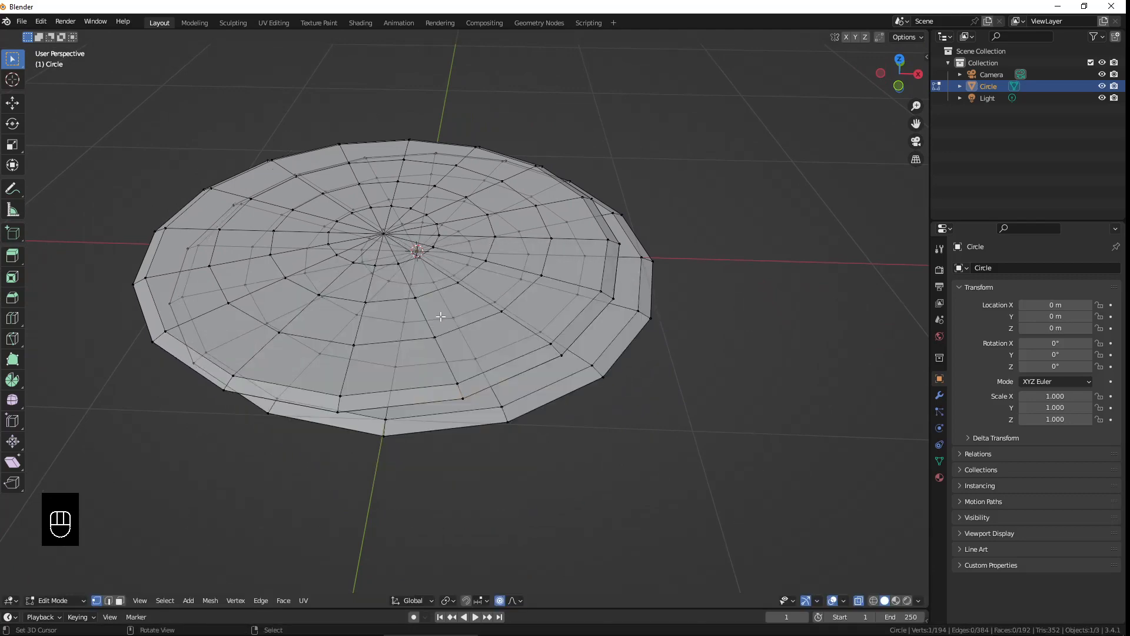
# Step: Try moving the duplicated disc's rim vertex with Proportional Editing on and the Smooth falloff
pyautogui.click(499, 601)
pyautogui.click(518, 600)
pyautogui.click(520, 602)
pyautogui.press('g')
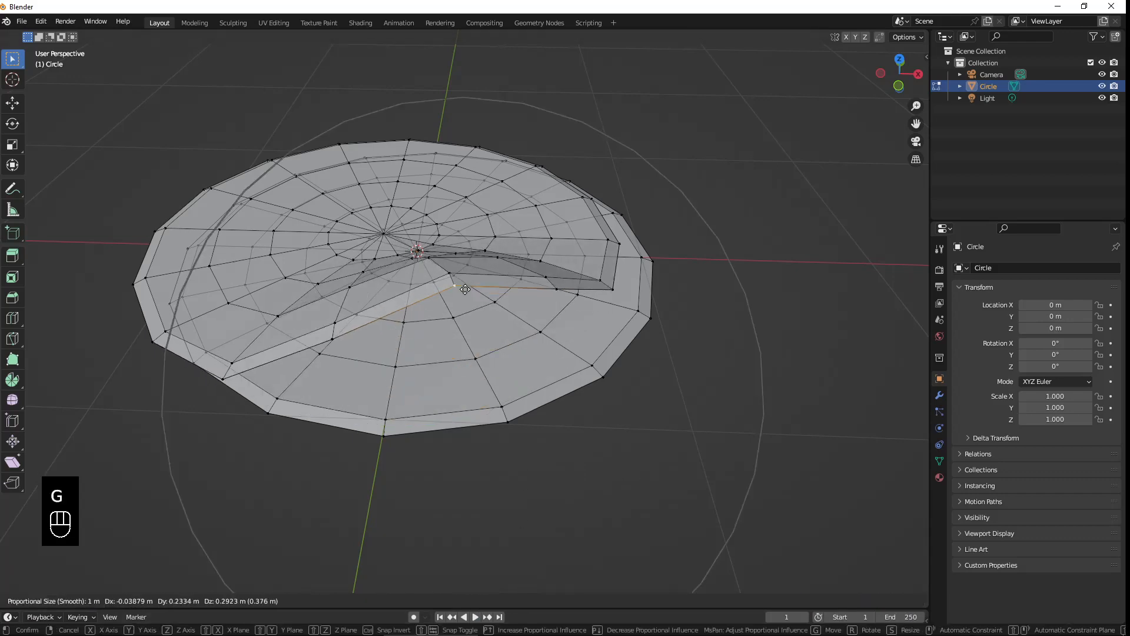
pyautogui.rightClick(488, 347)
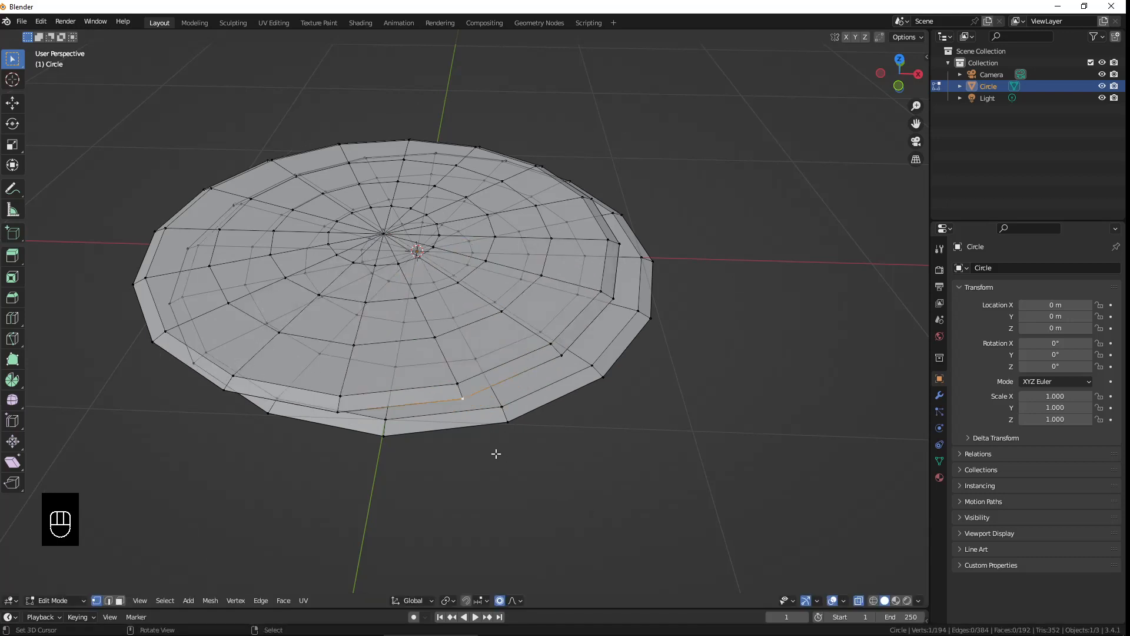
# Step: Toggle the Connected Only option of Proportional Editing and try the same rim vertex move under each setting
pyautogui.hotkey('alt', 'o')
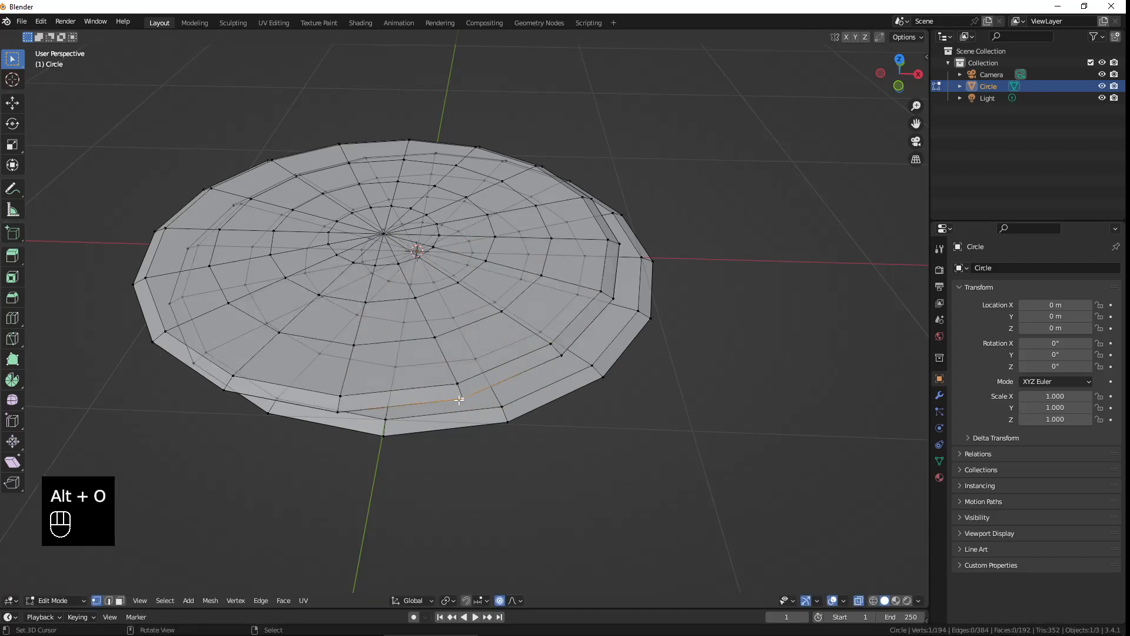
pyautogui.press('g')
pyautogui.rightClick(470, 338)
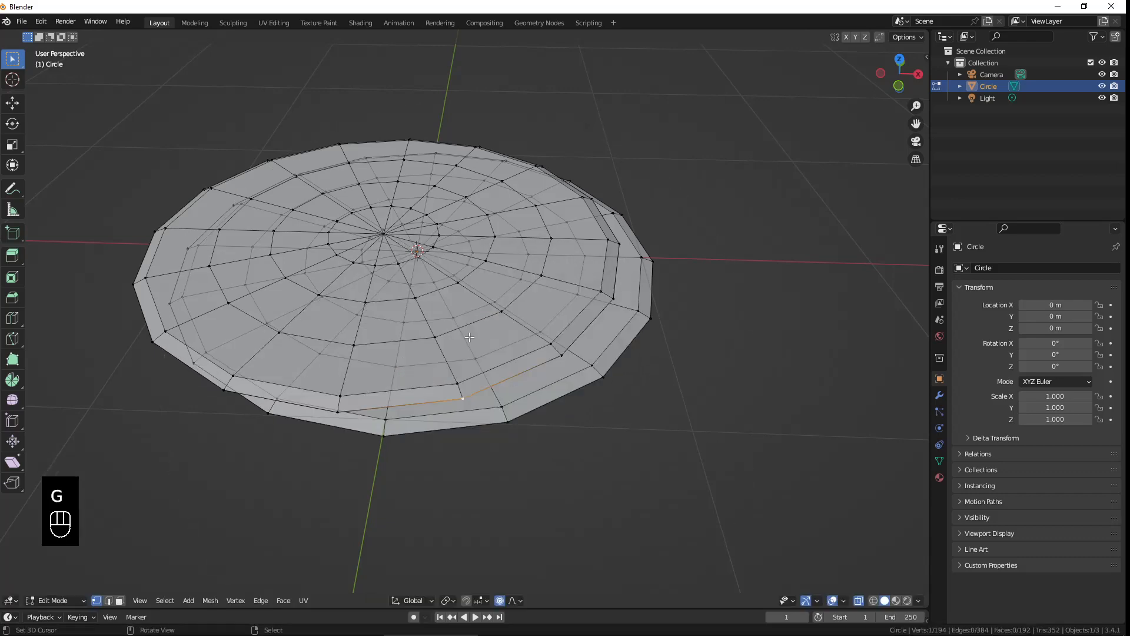
pyautogui.hotkey('alt', 'o')
pyautogui.press('g')
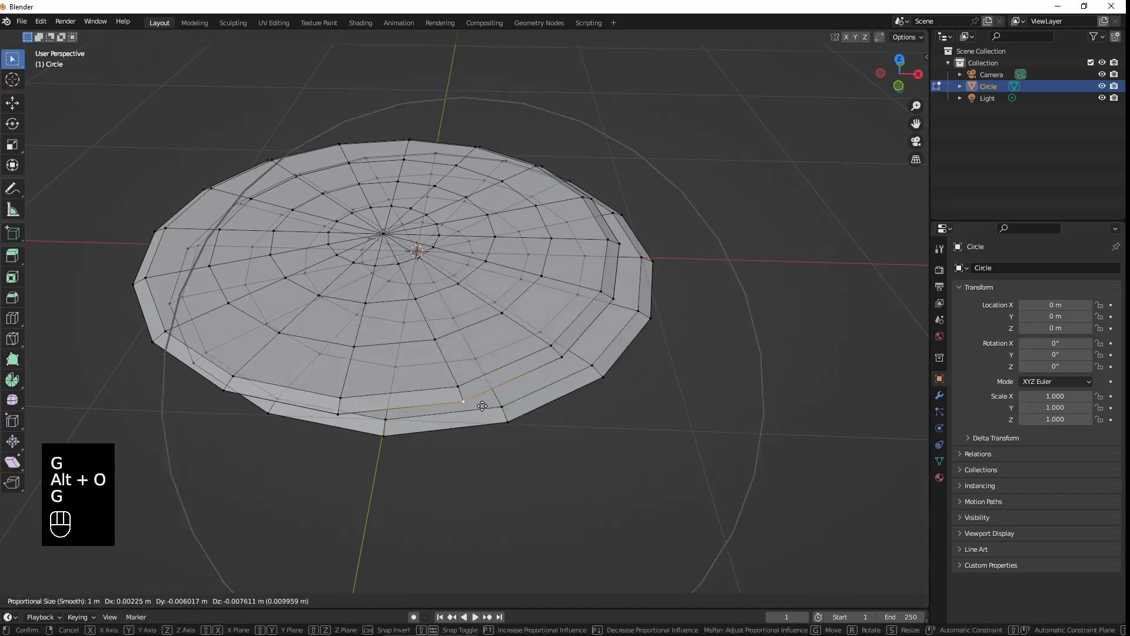
pyautogui.rightClick(518, 616)
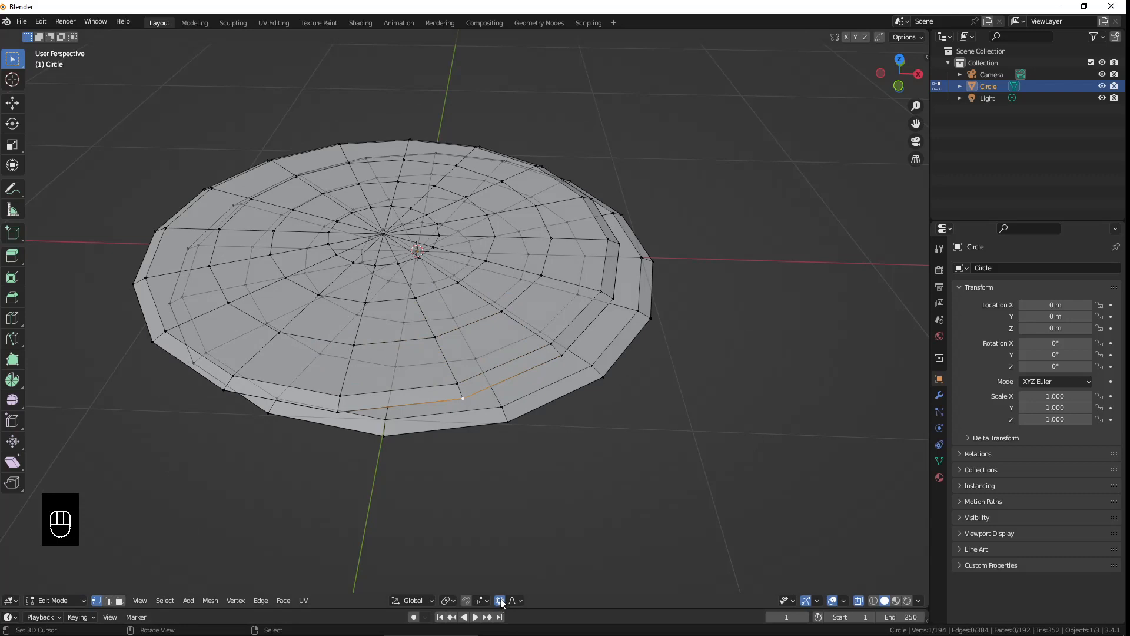
# Step: Toggle the Connected Only option several more times and turn Proportional Editing off
pyautogui.click(502, 600)
pyautogui.hotkey('alt', 'o')
pyautogui.hotkey('alt', 'o')
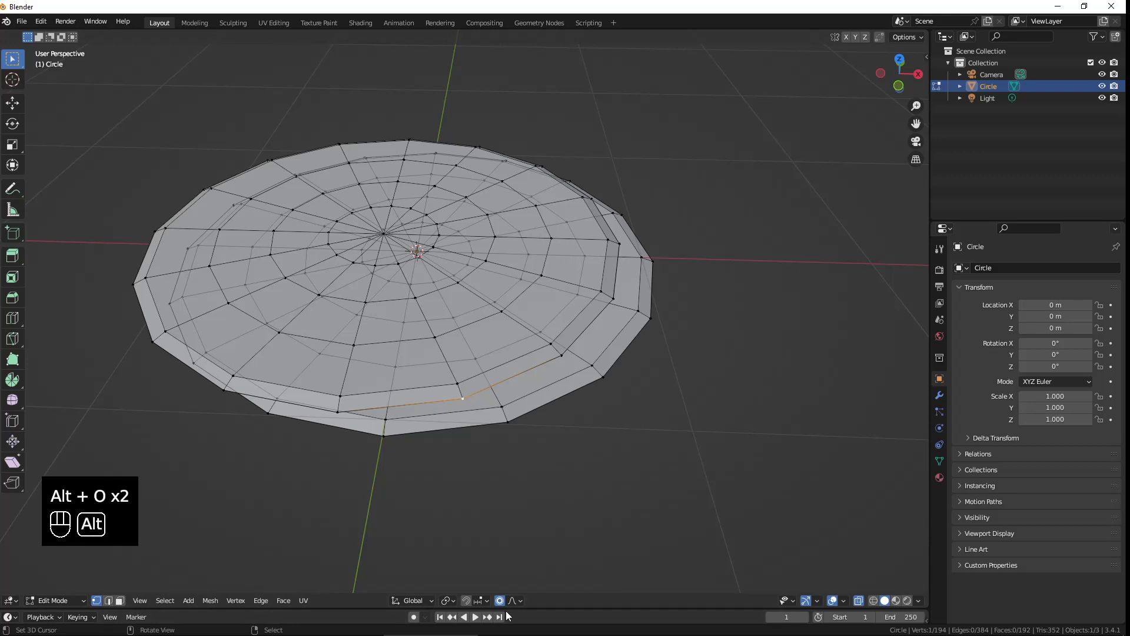
pyautogui.rightClick(506, 601)
pyautogui.hotkey('alt', 'o')
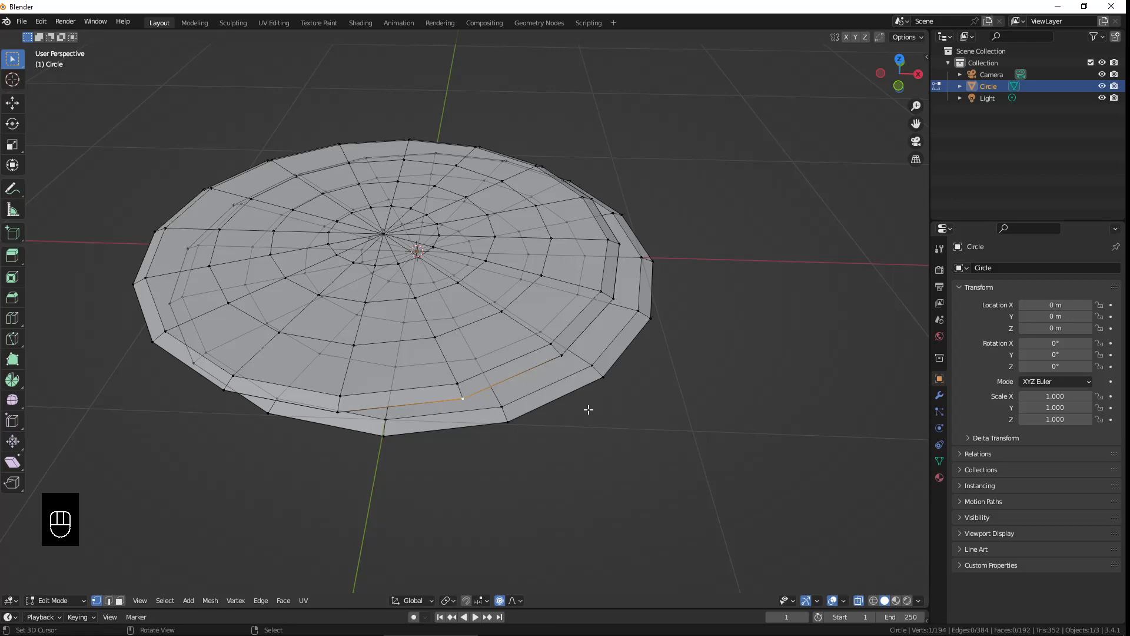
pyautogui.press('o')
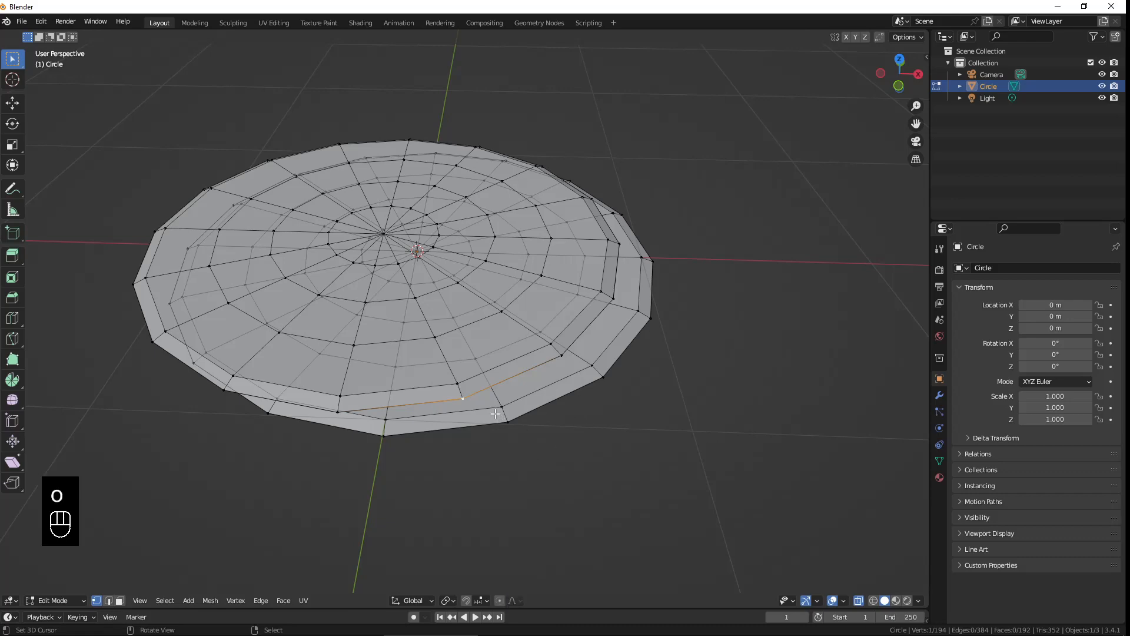
# Step: Select all geometry linked to the duplicated disc's rim vertex and delete the duplicate
pyautogui.hotkey('ctrl', 'l')
pyautogui.moveTo(448, 404); pyautogui.dragTo(455, 368, button='middle')
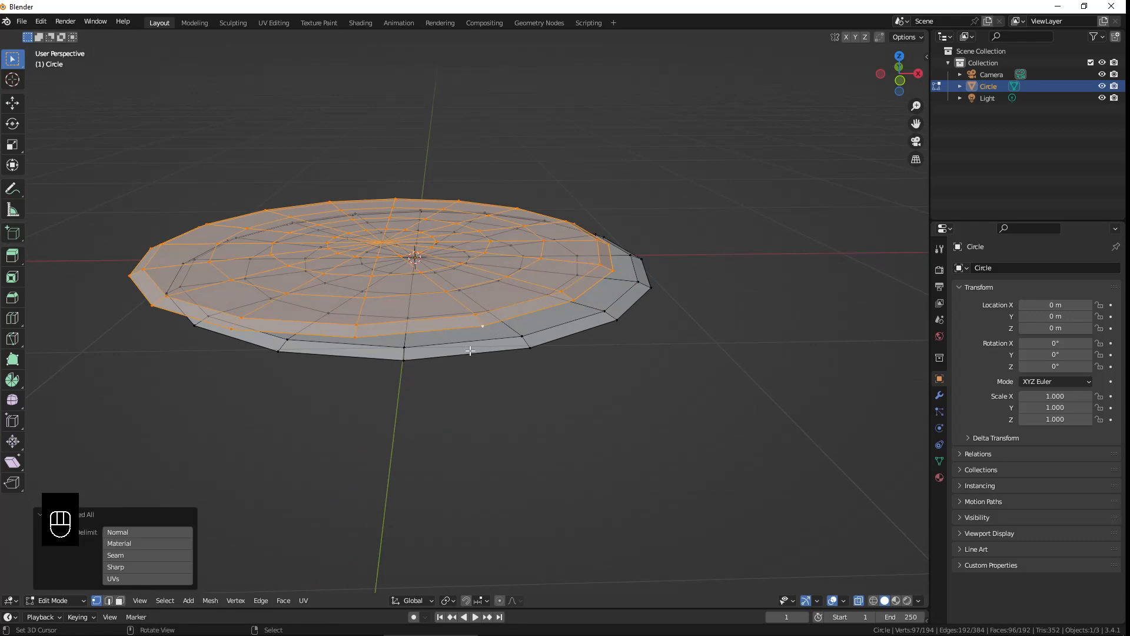
pyautogui.press('x')
pyautogui.click(433, 368)
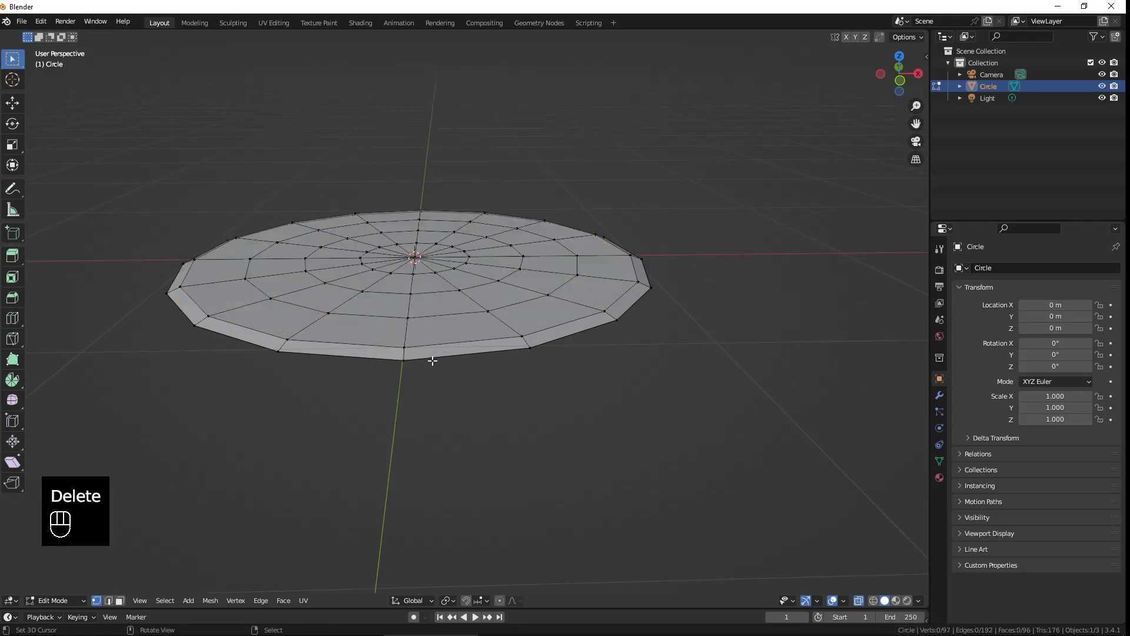
# Step: Select the outer rim edge loop of the remaining disc and try moving it freely
pyautogui.moveTo(432, 360); pyautogui.dragTo(458, 396, button='middle')
pyautogui.keyDown('alt'); pyautogui.click(446, 392); pyautogui.keyUp('alt')
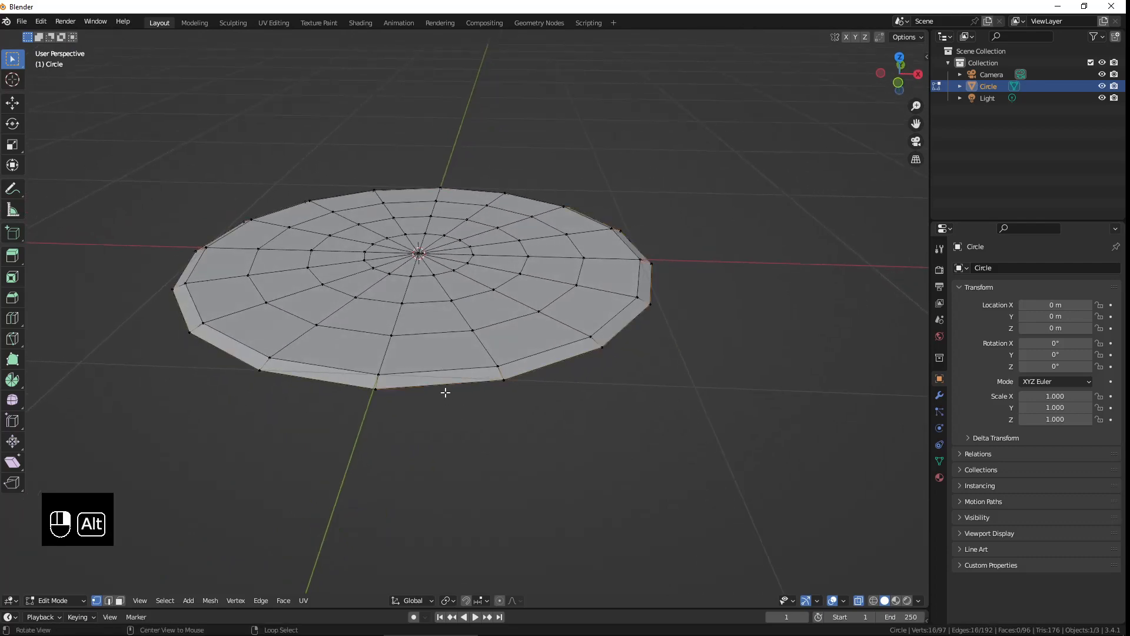
pyautogui.moveTo(492, 415); pyautogui.dragTo(469, 411, button='middle')
pyautogui.keyDown('alt'); pyautogui.click(397, 398); pyautogui.keyUp('alt')
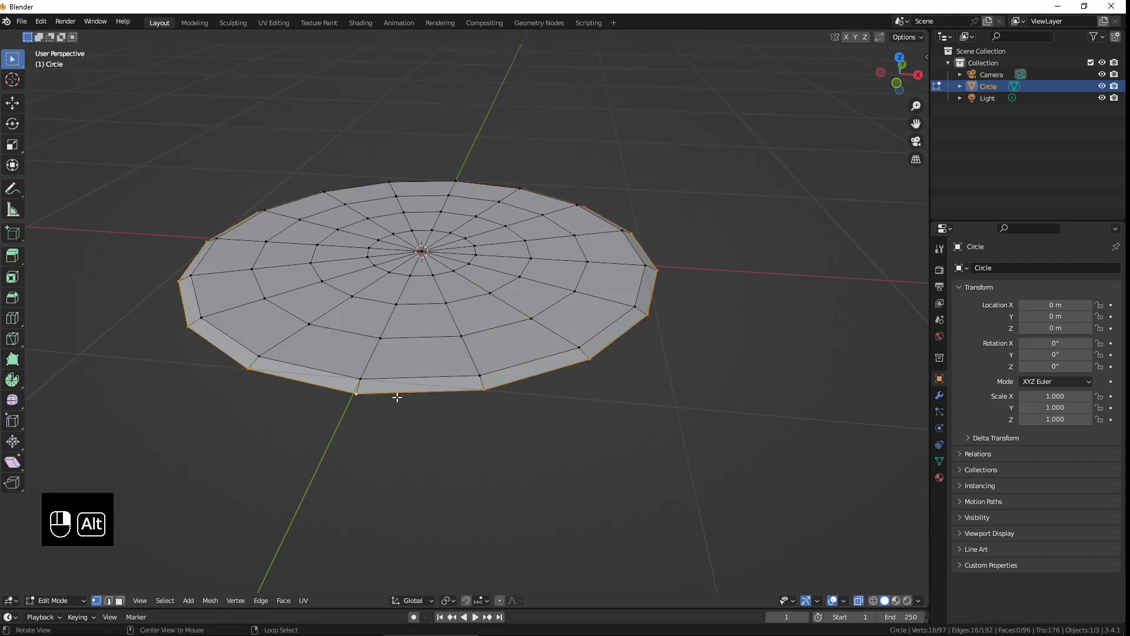
pyautogui.press('g')
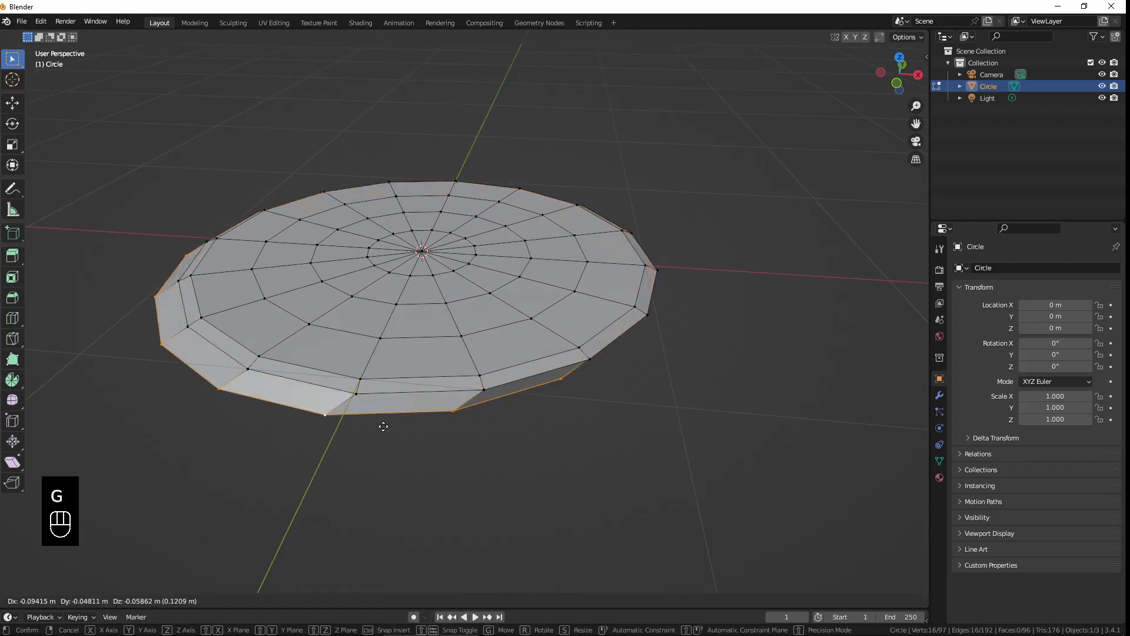
pyautogui.click(390, 400)
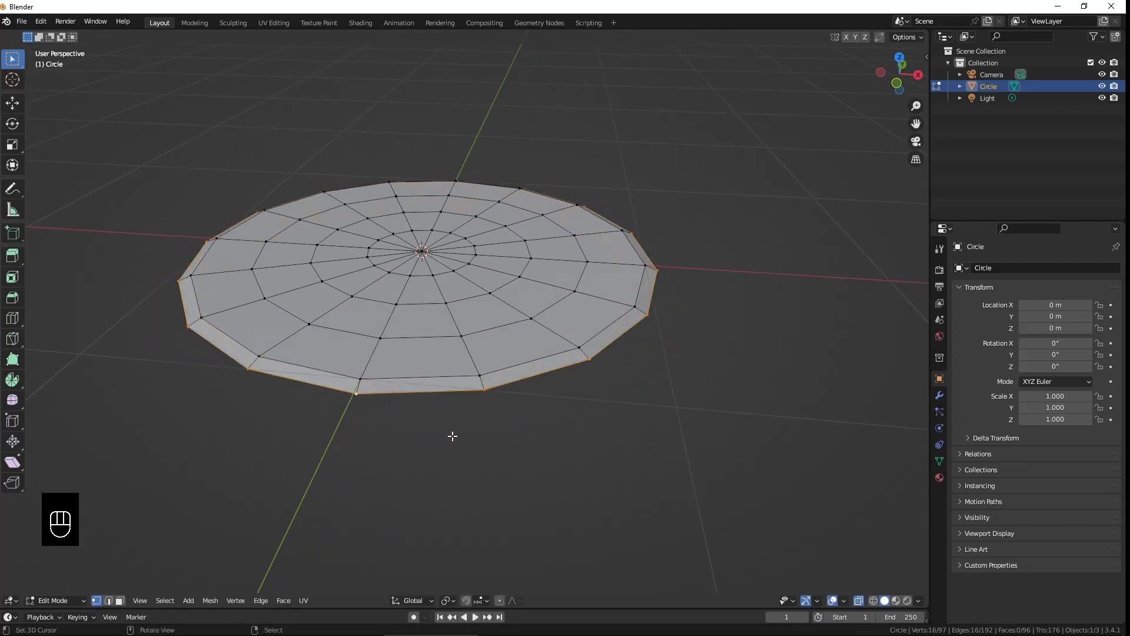
# Step: Reselect the outer rim loop in a close-up of the disc's edge and try raising it slightly
pyautogui.moveTo(451, 435); pyautogui.dragTo(456, 424, button='middle')
pyautogui.scroll(3, 456, 424)
pyautogui.keyDown('shift'); pyautogui.moveTo(449, 464); pyautogui.dragTo(434, 438, button='middle'); pyautogui.keyUp('shift')
pyautogui.moveTo(434, 438); pyautogui.dragTo(432, 437, button='middle')
pyautogui.scroll(2, 431, 437)
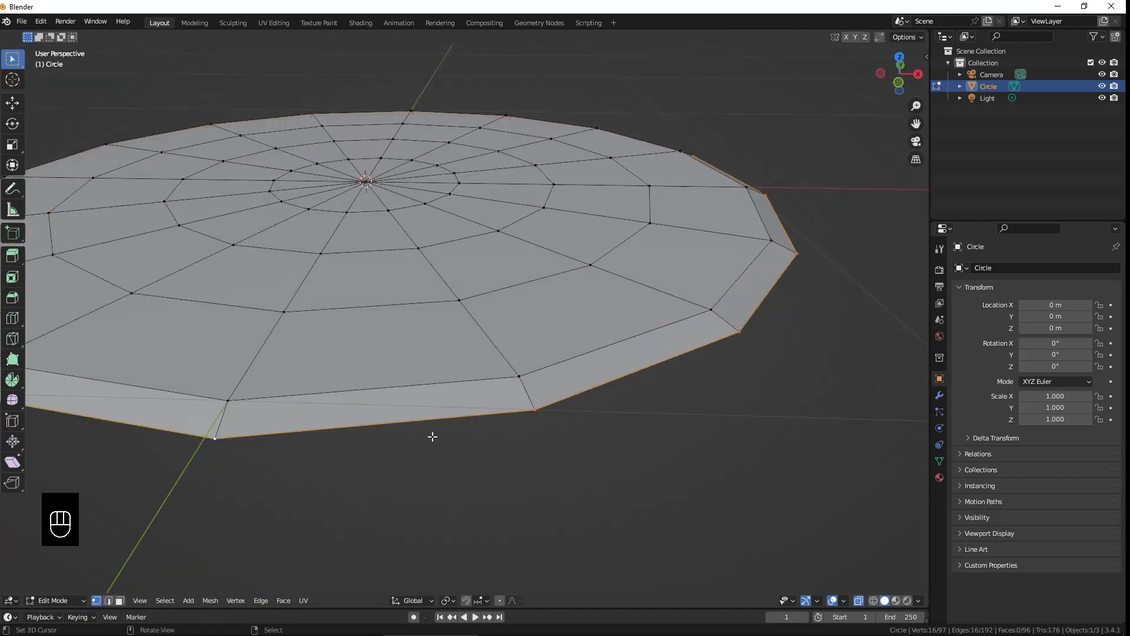
pyautogui.keyDown('shift'); pyautogui.moveTo(436, 484); pyautogui.dragTo(441, 415, button='middle'); pyautogui.keyUp('shift')
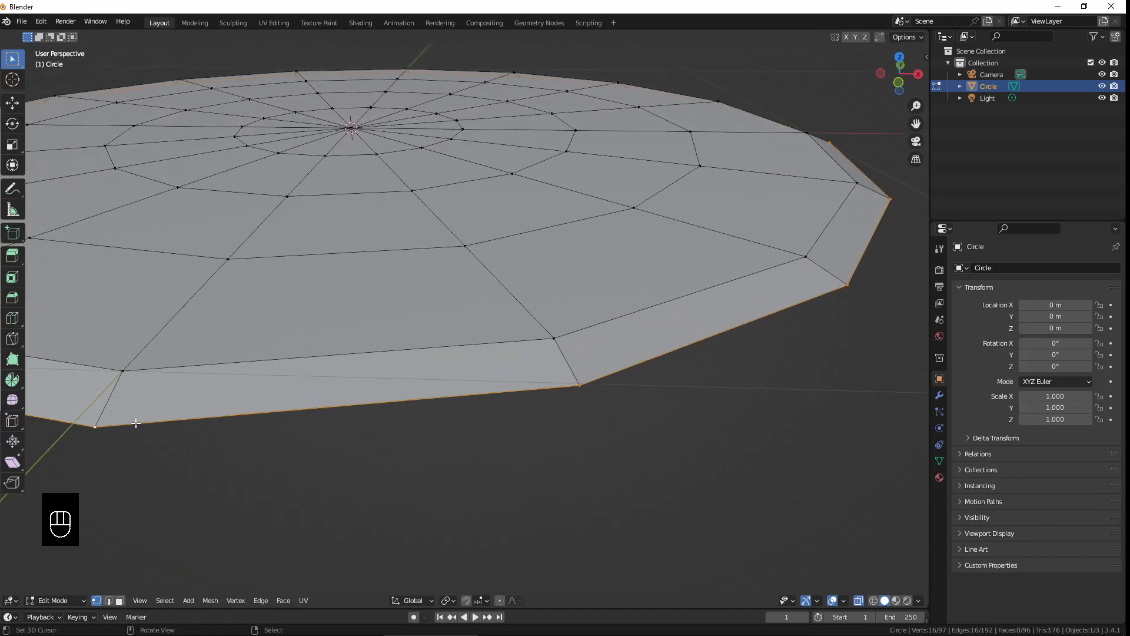
pyautogui.keyDown('alt'); pyautogui.click(435, 403); pyautogui.keyUp('alt')
pyautogui.press('g')
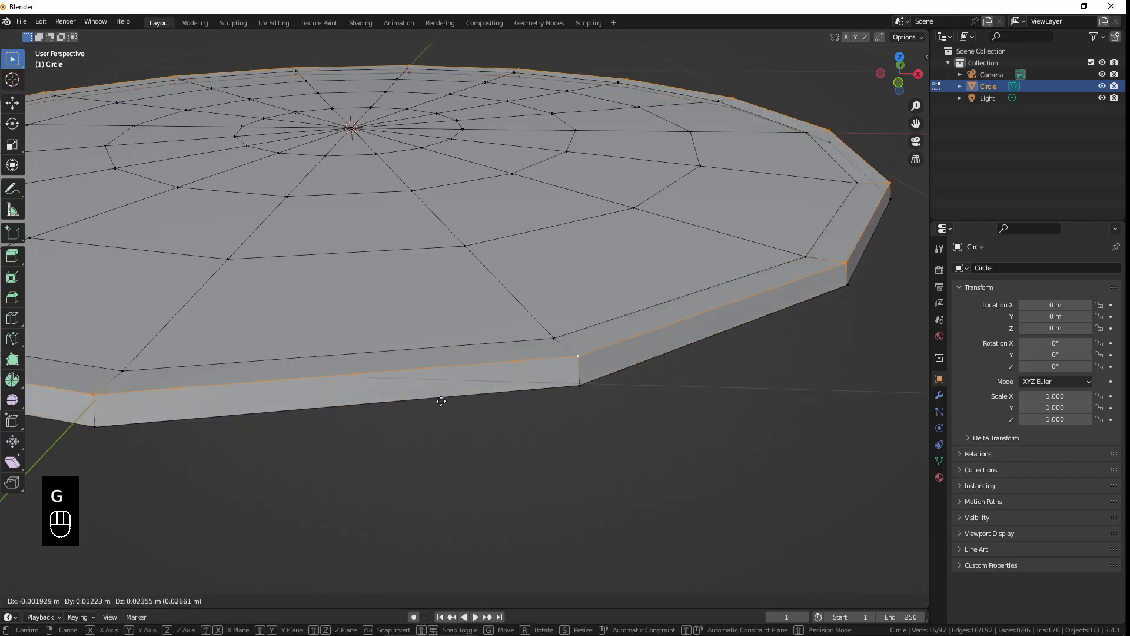
pyautogui.rightClick(436, 424)
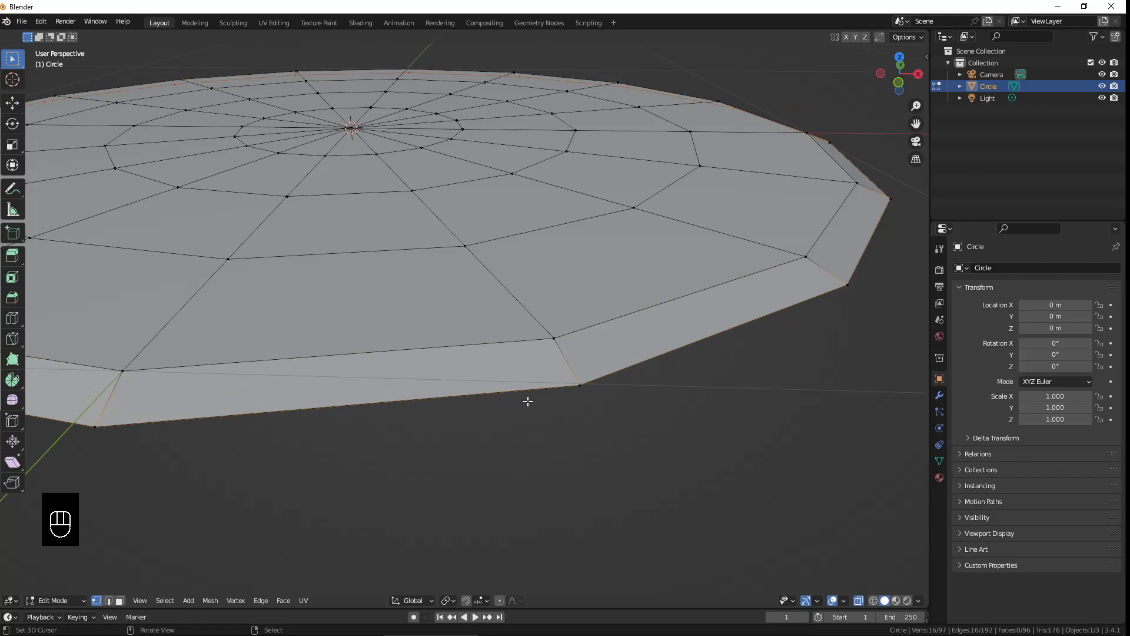
# Step: Select the disc's outermost edge loop and scale it outward to about 1.086
pyautogui.keyDown('alt'); pyautogui.click(496, 396); pyautogui.keyUp('alt')
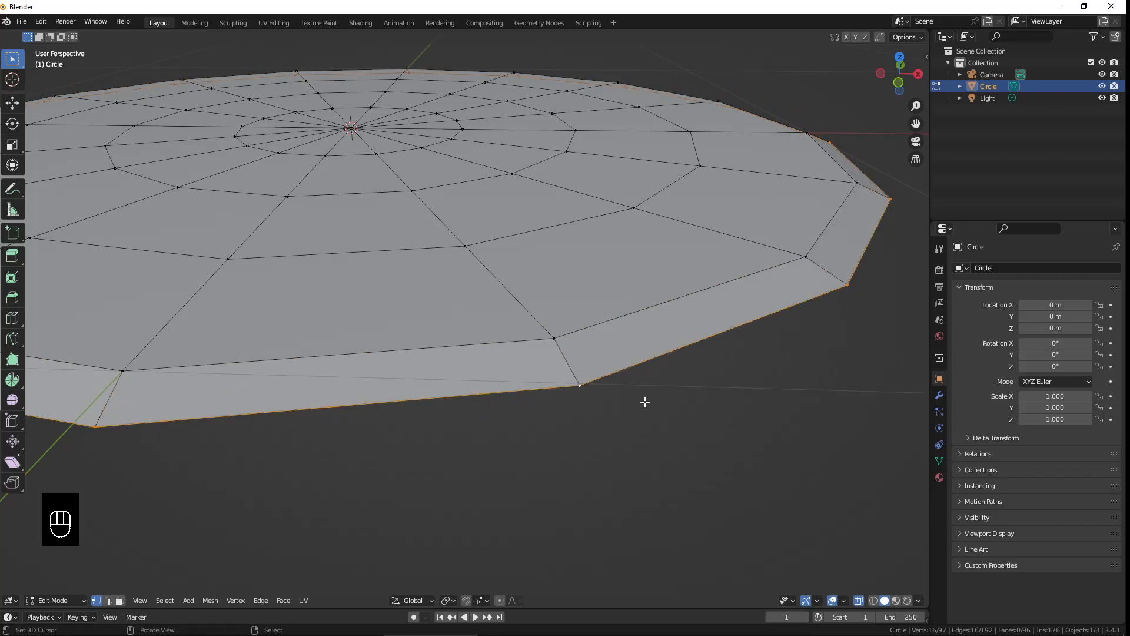
pyautogui.press('s')
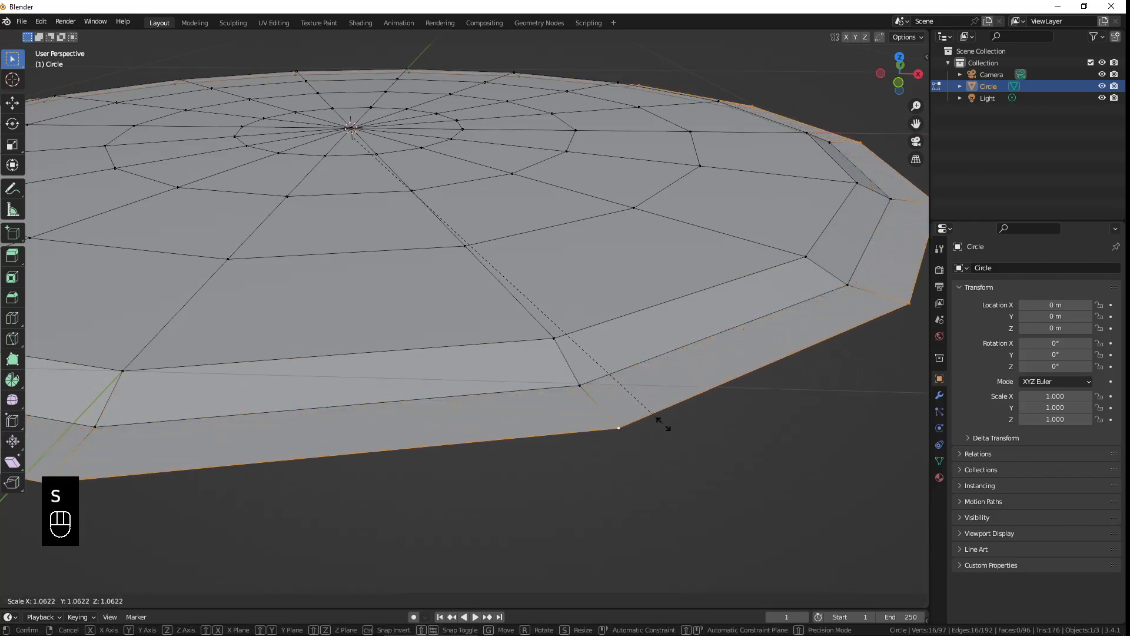
pyautogui.click(668, 434)
pyautogui.scroll(-5, 642, 417)
pyautogui.moveTo(424, 347); pyautogui.dragTo(464, 383, button='middle')
pyautogui.moveTo(557, 469); pyautogui.dragTo(532, 464, button='middle')
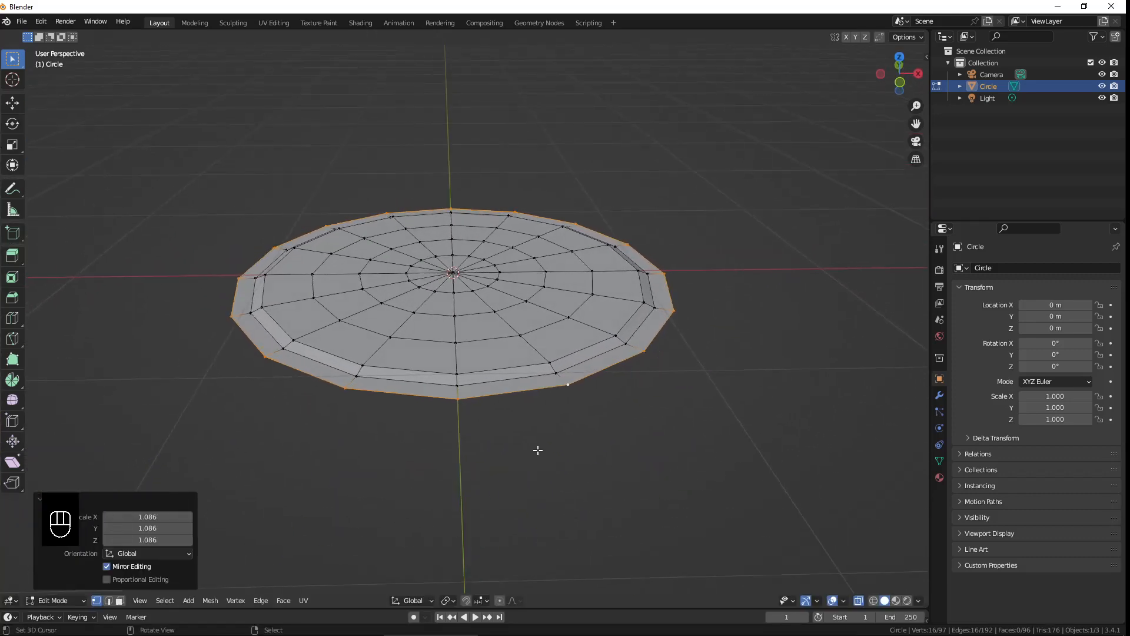
# Step: In front view, extrude the outer loop about 0.06 m up along Z and scale the new loop to 1.04
pyautogui.press('KP_1')
pyautogui.keyDown('shift'); pyautogui.scroll(2, 610, 351); pyautogui.keyUp('shift')
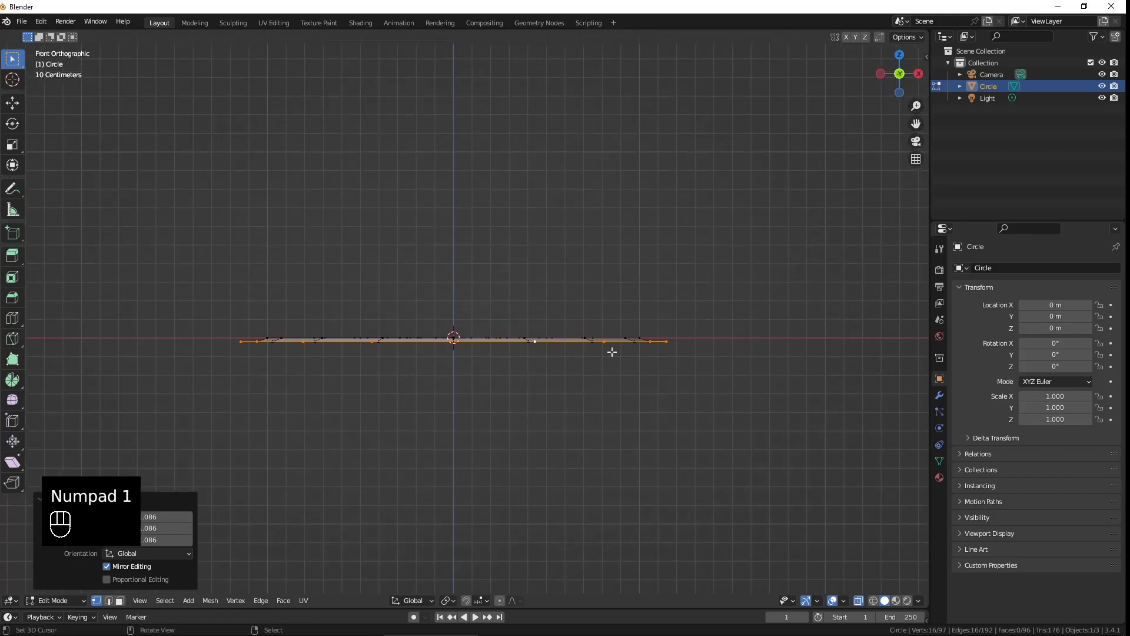
pyautogui.press('e')
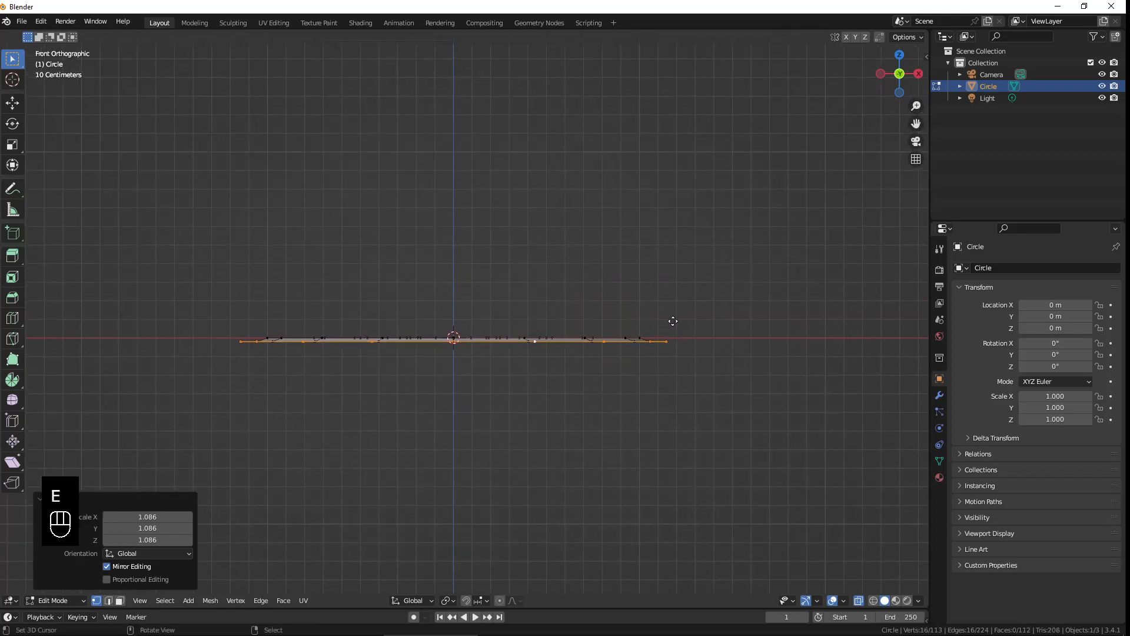
pyautogui.press('z')
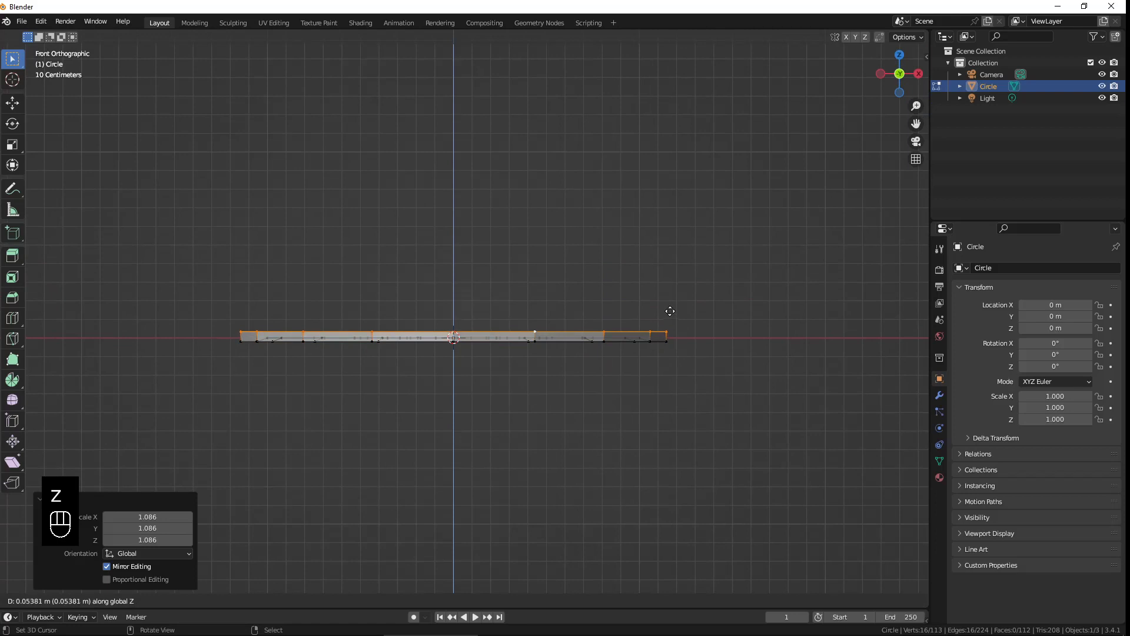
pyautogui.click(670, 312)
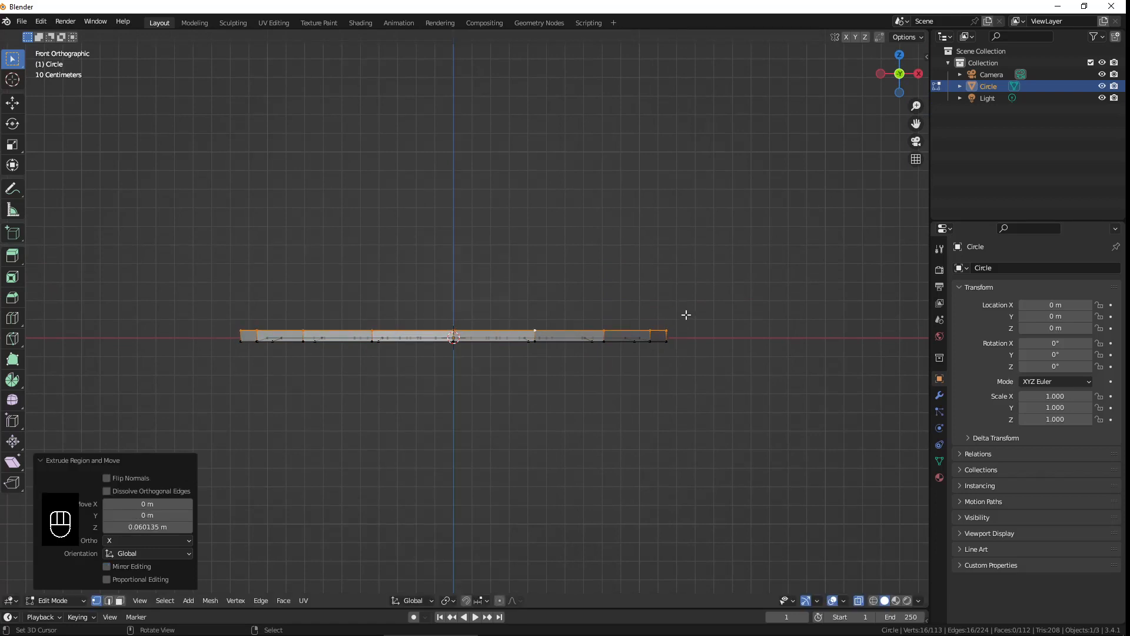
pyautogui.press('s')
pyautogui.click(692, 315)
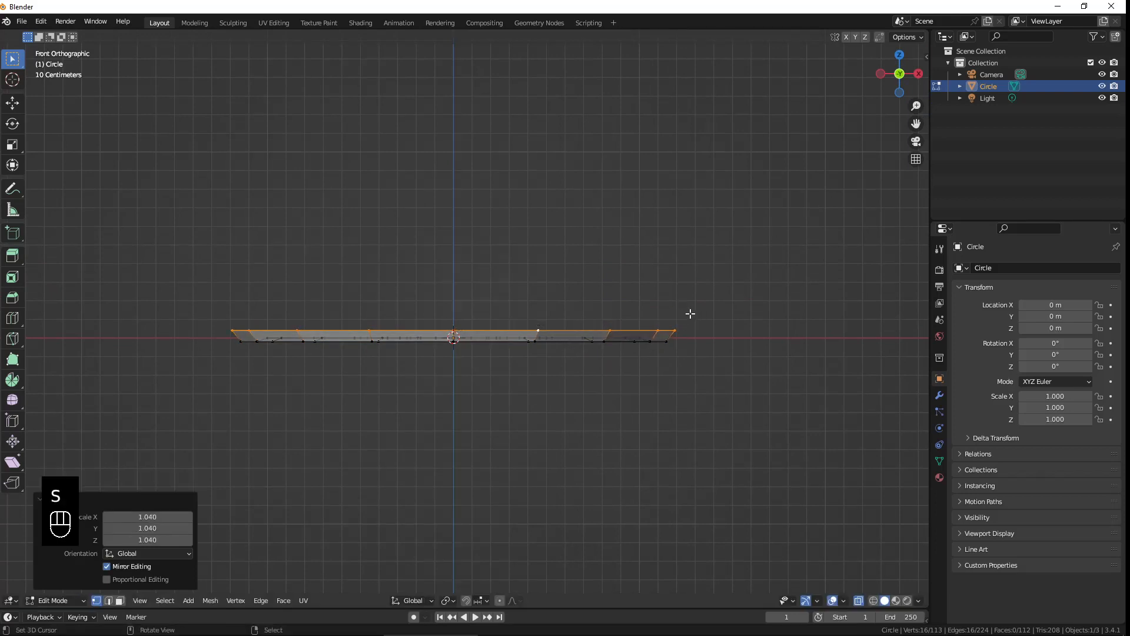
# Step: Extrude the upper loop about 0.14 m further up along Z and scale it in to 0.985
pyautogui.keyDown('shift'); pyautogui.moveTo(679, 360); pyautogui.dragTo(678, 396, button='middle'); pyautogui.keyUp('shift')
pyautogui.press('e')
pyautogui.press('z')
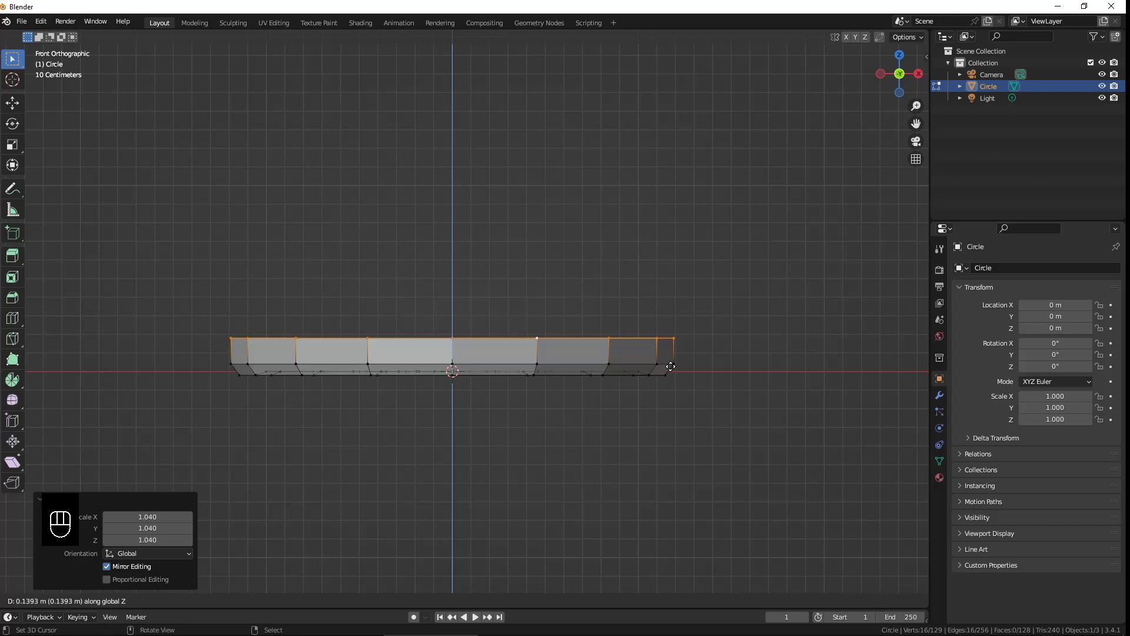
pyautogui.click(670, 366)
pyautogui.press('s')
pyautogui.click(760, 350)
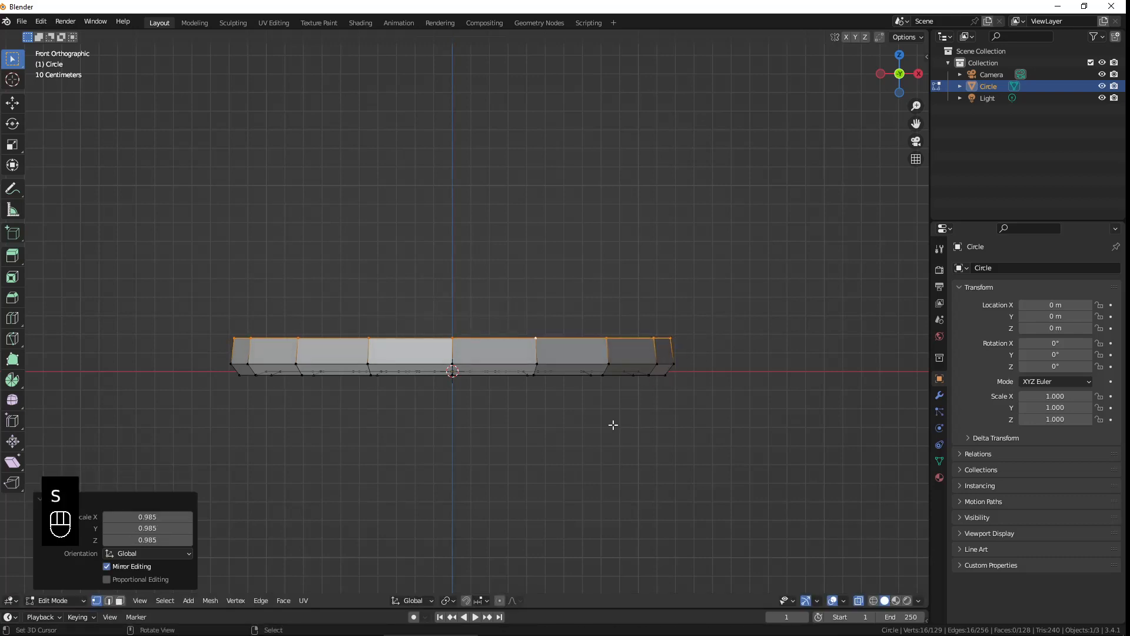
# Step: Extrude the next wall section about 0.17 m up along Z and taper its upper loop to 0.941
pyautogui.press('e')
pyautogui.press('z')
pyautogui.press('z')
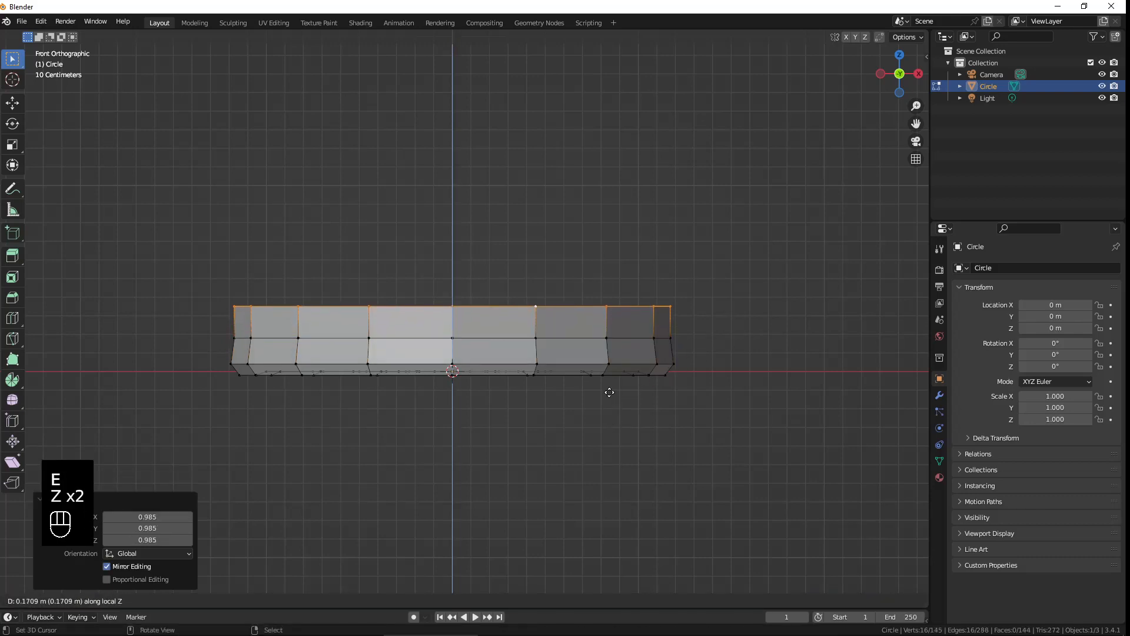
pyautogui.click(609, 392)
pyautogui.press('s')
pyautogui.click(731, 360)
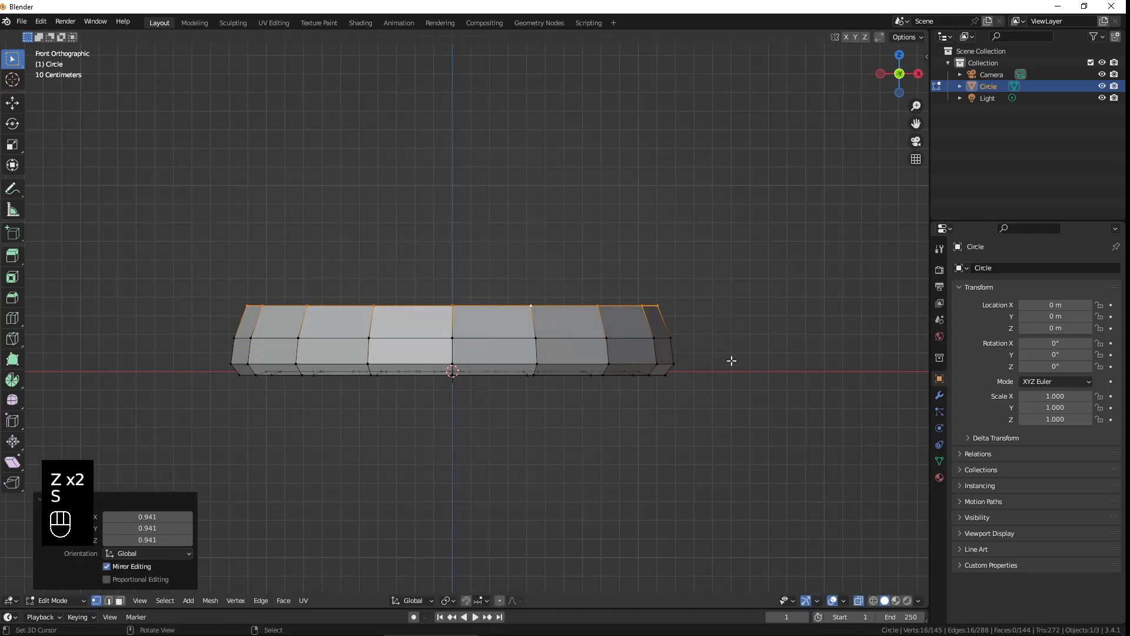
# Step: Move the coffeemug.jpg reference photo window away from the modelling viewport
pyautogui.keyDown('shift'); pyautogui.moveTo(731, 360); pyautogui.dragTo(723, 446, button='middle'); pyautogui.keyUp('shift')
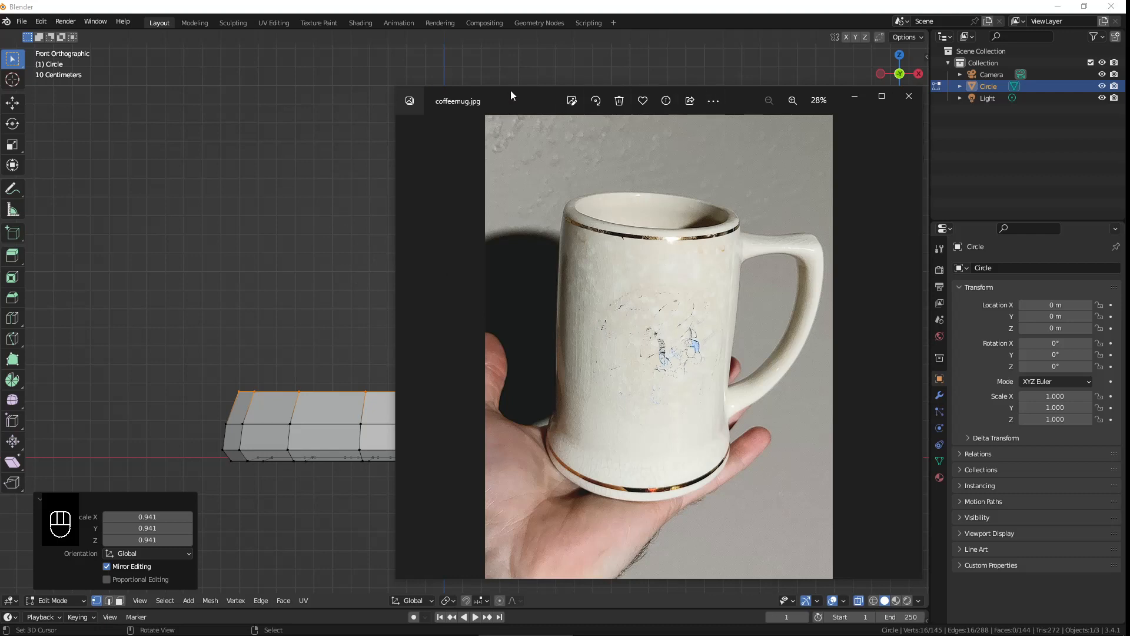
pyautogui.moveTo(511, 93); pyautogui.dragTo(1129, 91)
pyautogui.keyDown('shift'); pyautogui.moveTo(544, 416); pyautogui.dragTo(578, 456, button='middle'); pyautogui.keyUp('shift')
pyautogui.press('g')
pyautogui.rightClick(487, 458)
# Step: Extrude the upper edge loop about 2.14 m up along Z to form the mug's main wall
pyautogui.press('e')
pyautogui.press('z')
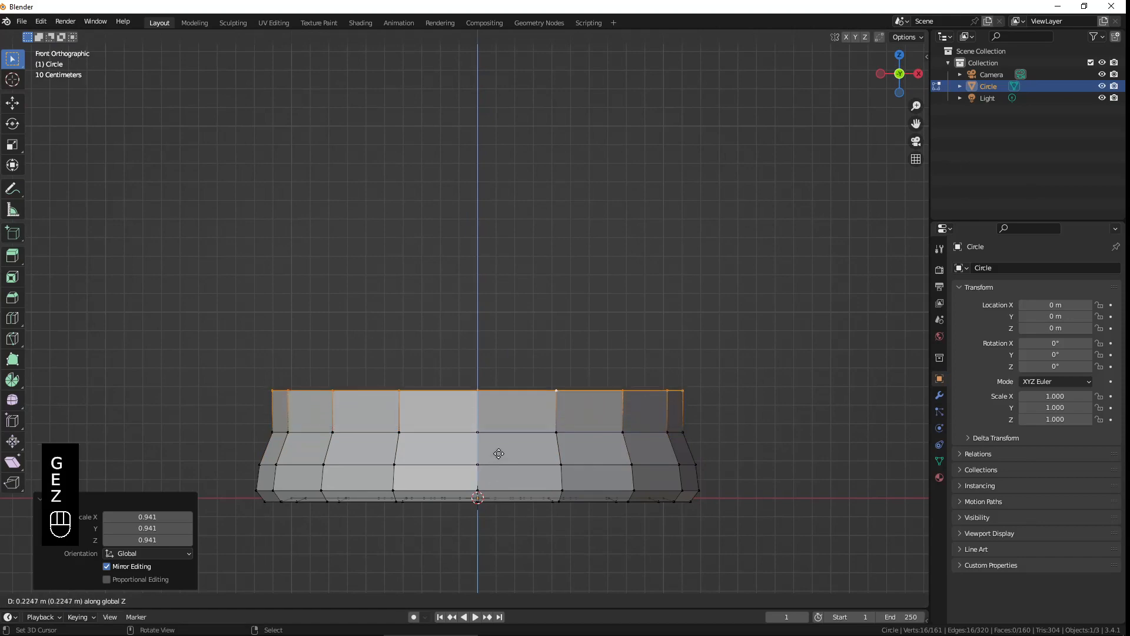
pyautogui.click(471, 100)
pyautogui.scroll(-6, 497, 207)
pyautogui.keyDown('shift'); pyautogui.moveTo(511, 273); pyautogui.dragTo(527, 399, button='middle'); pyautogui.keyUp('shift')
pyautogui.scroll(2, 527, 399)
pyautogui.scroll(-1, 527, 393)
pyautogui.scroll(1, 527, 393)
pyautogui.scroll(-1, 528, 394)
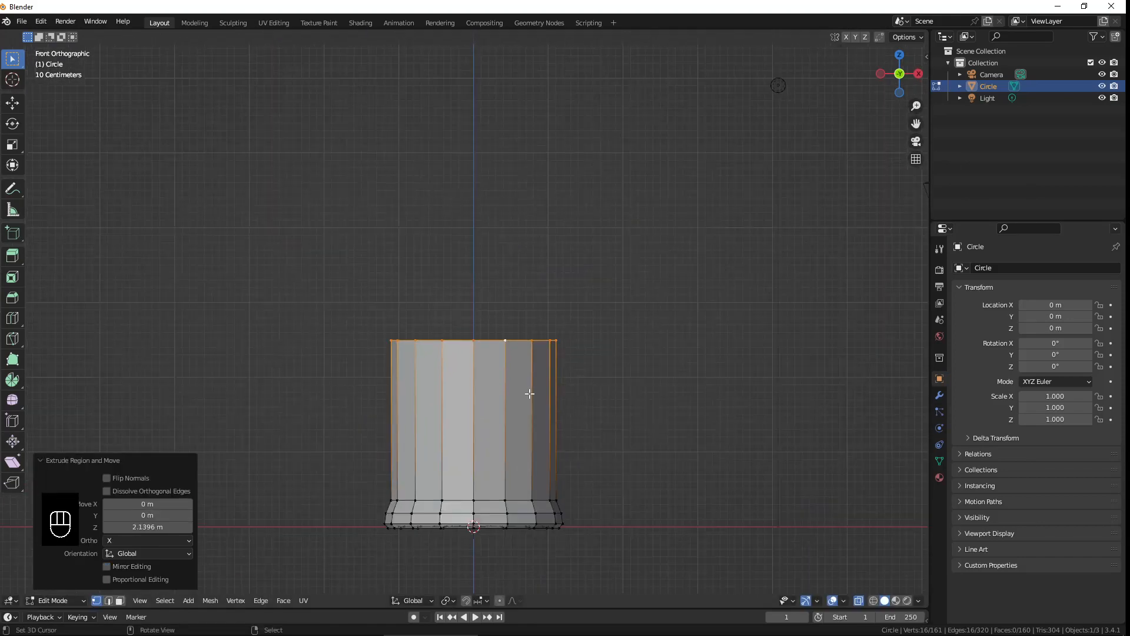
# Step: Raise the mug's top edge loop about 1.12 m further along Z
pyautogui.scroll(1, 530, 406)
pyautogui.keyDown('shift'); pyautogui.moveTo(539, 438); pyautogui.dragTo(526, 392, button='middle'); pyautogui.keyUp('shift')
pyautogui.press('g')
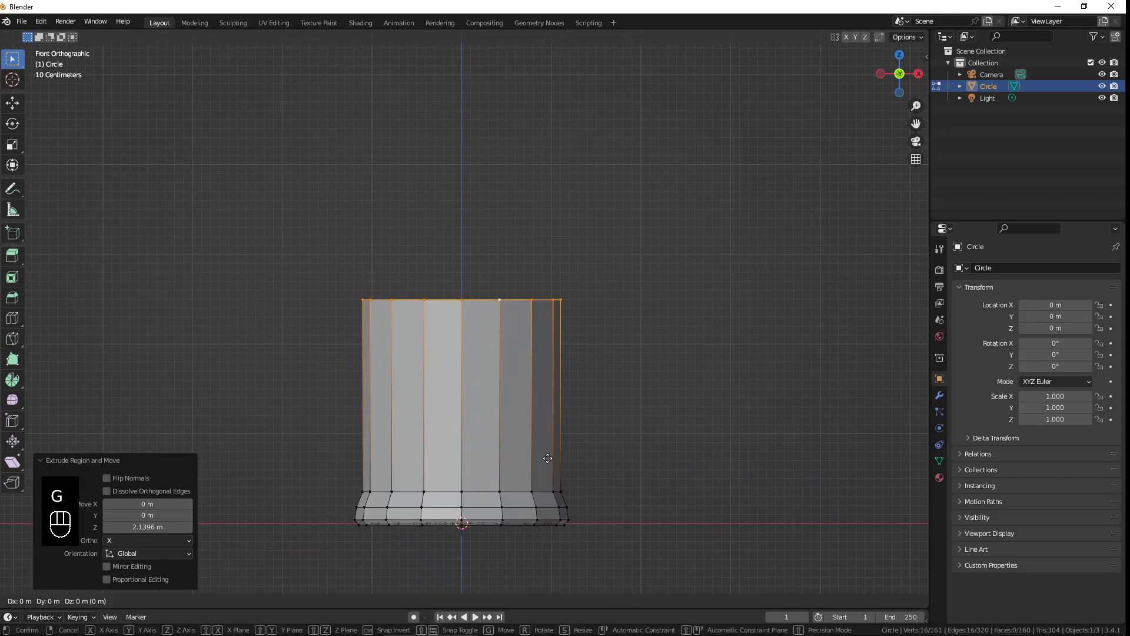
pyautogui.press('z')
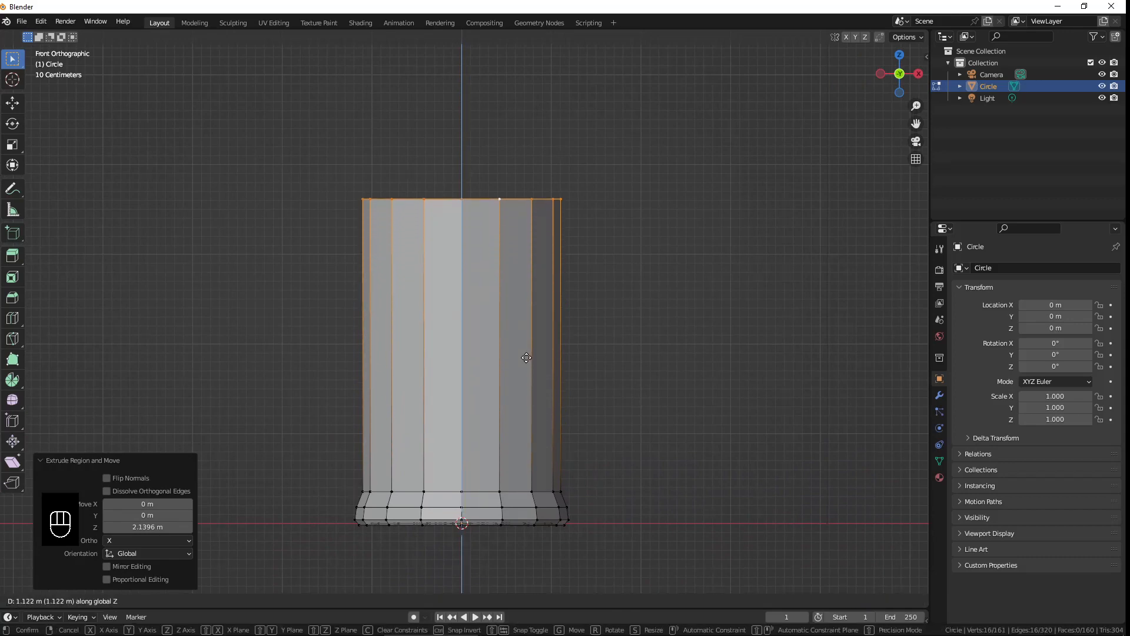
pyautogui.click(526, 357)
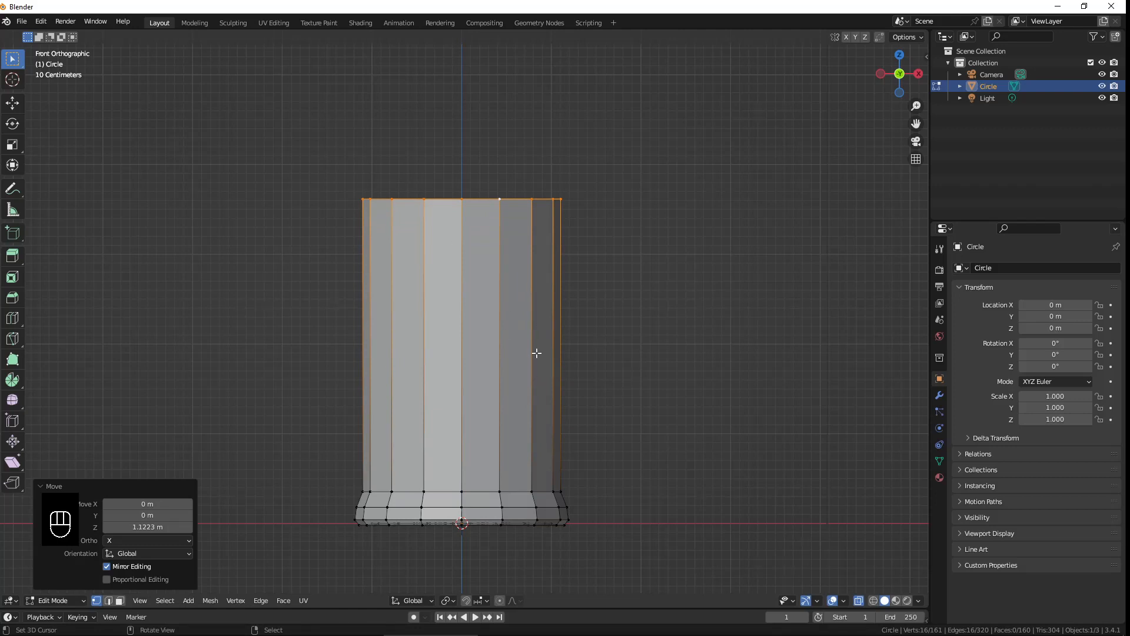
# Step: Add three evenly spaced horizontal loop cuts around the tall wall section, leaving them practically unslid
pyautogui.hotkey('ctrl', 'r')
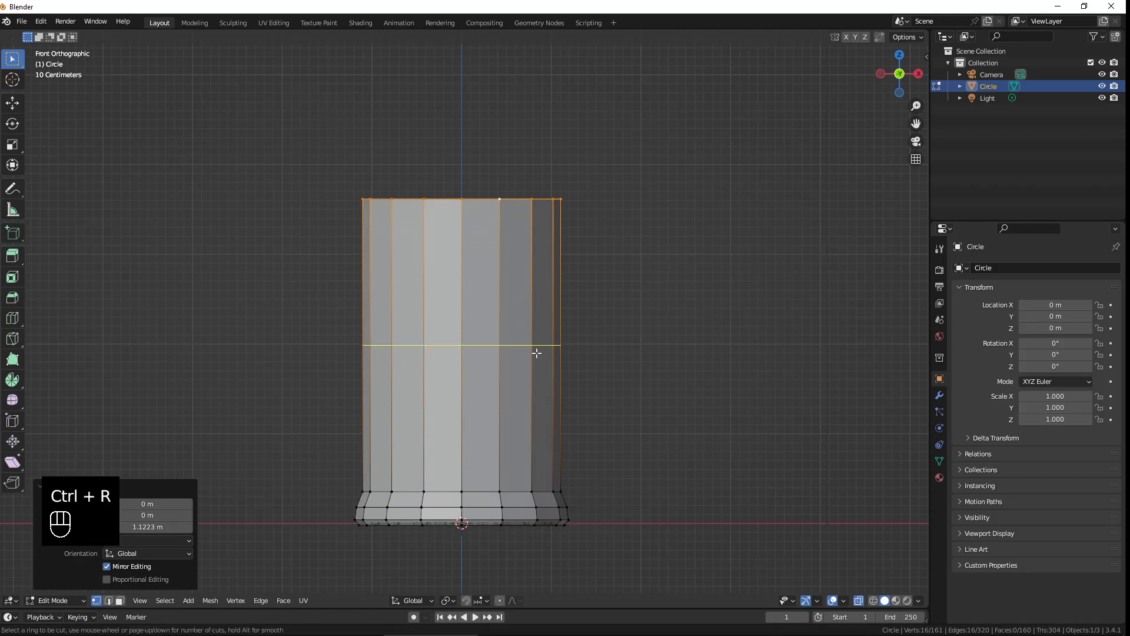
pyautogui.scroll(1, 536, 353)
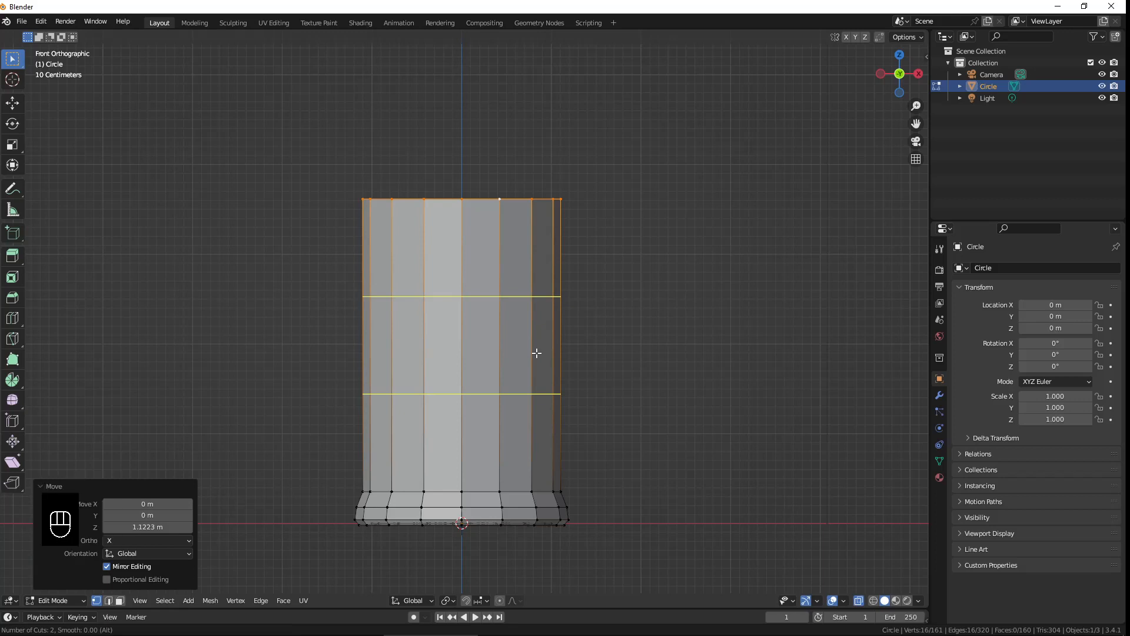
pyautogui.scroll(1, 536, 352)
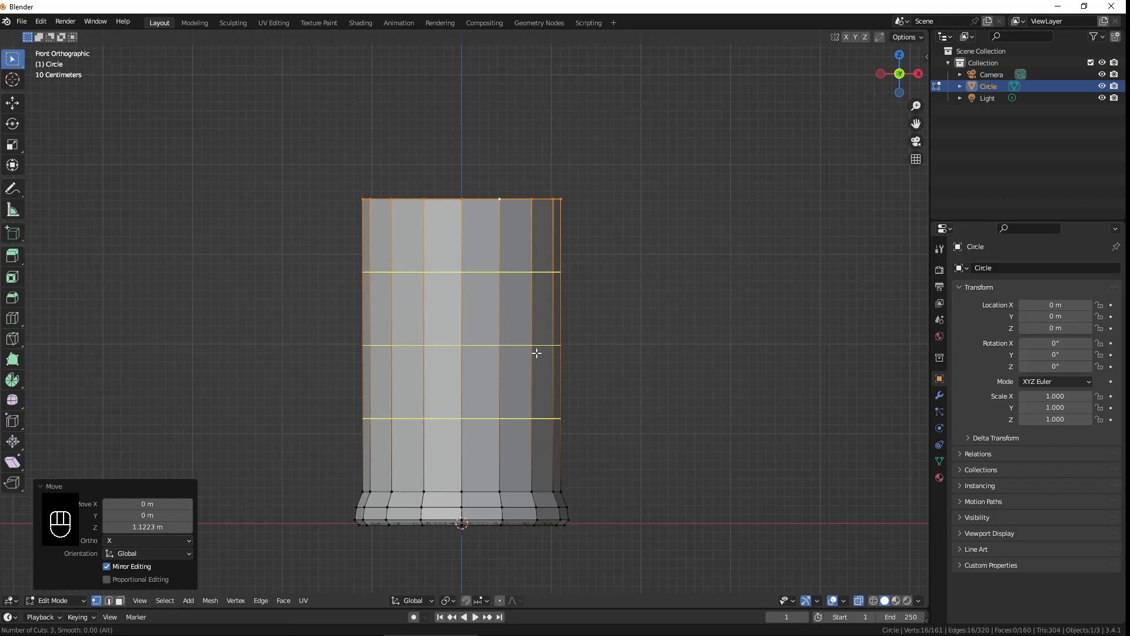
pyautogui.click(536, 352)
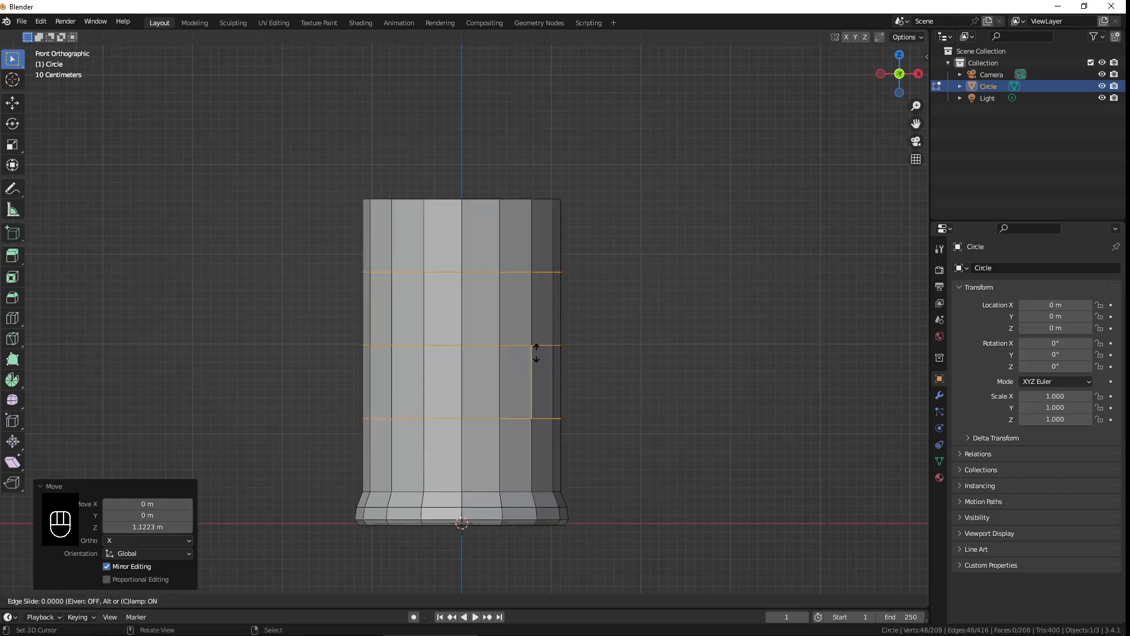
pyautogui.click(597, 351)
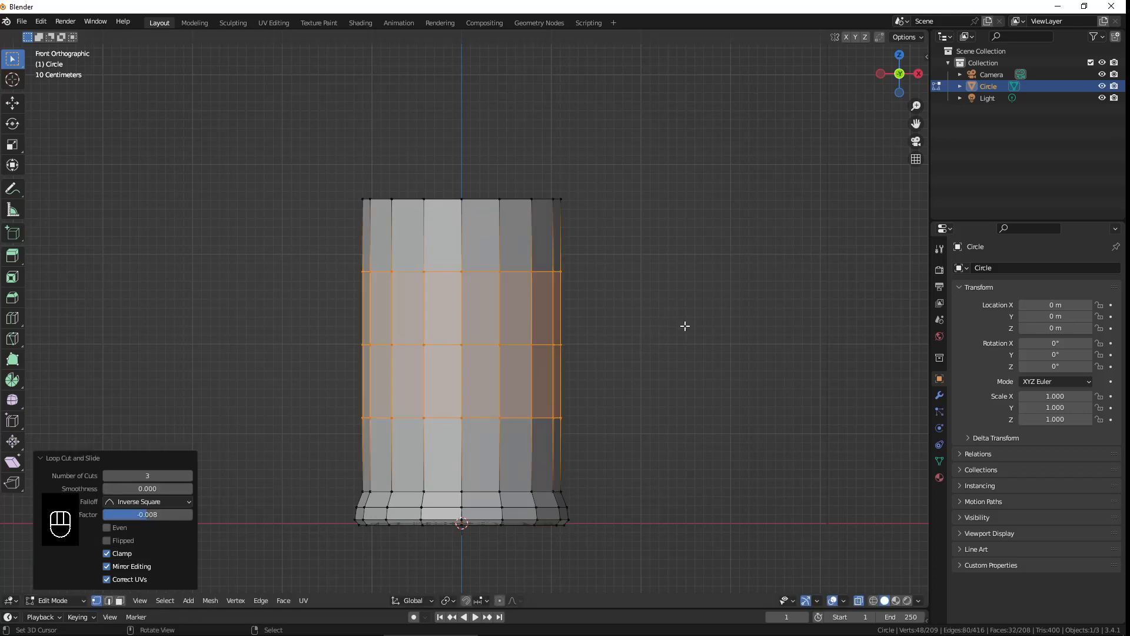
# Step: Bulge the wall by scaling the three new loops to 1.031 and the middle loop alone to about 1.017
pyautogui.press('s')
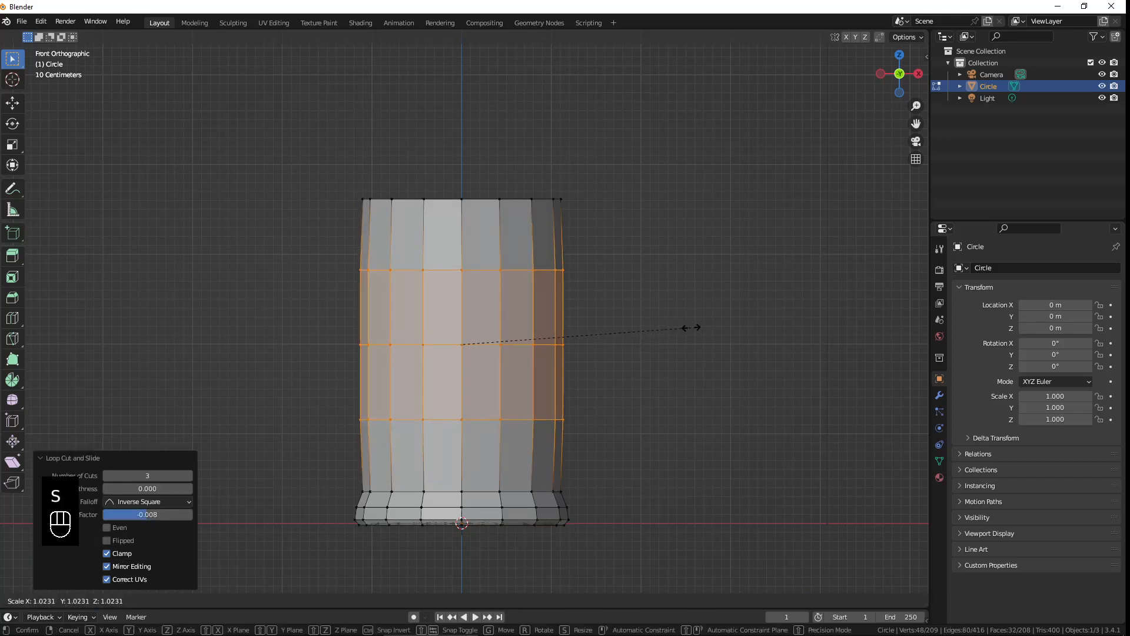
pyautogui.click(699, 329)
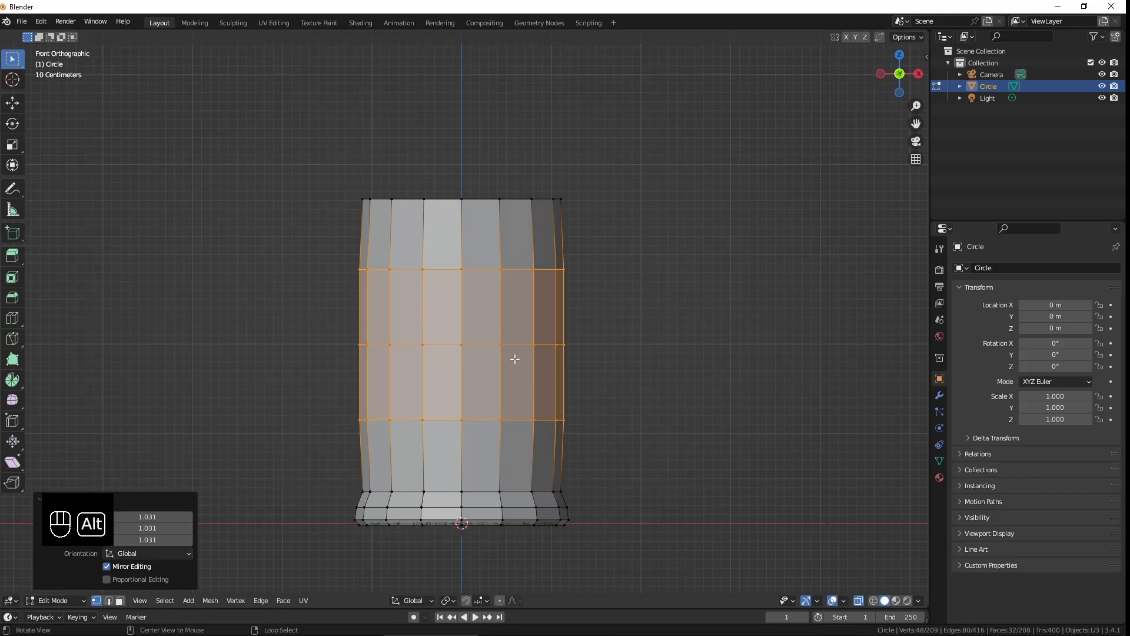
pyautogui.keyDown('alt'); pyautogui.click(510, 344); pyautogui.keyUp('alt')
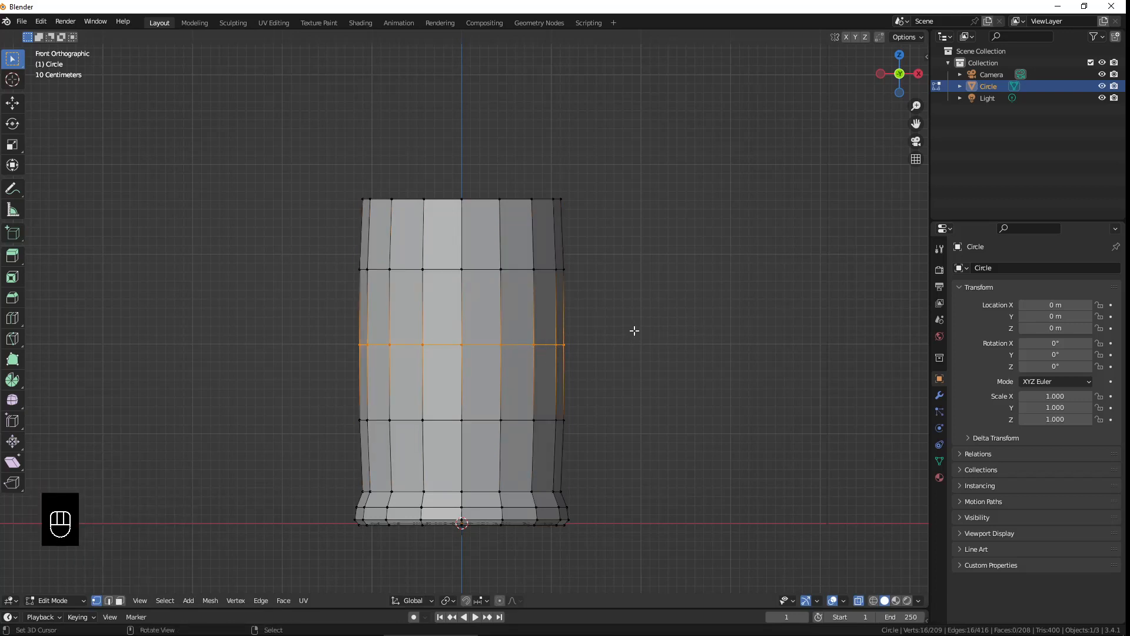
pyautogui.press('s')
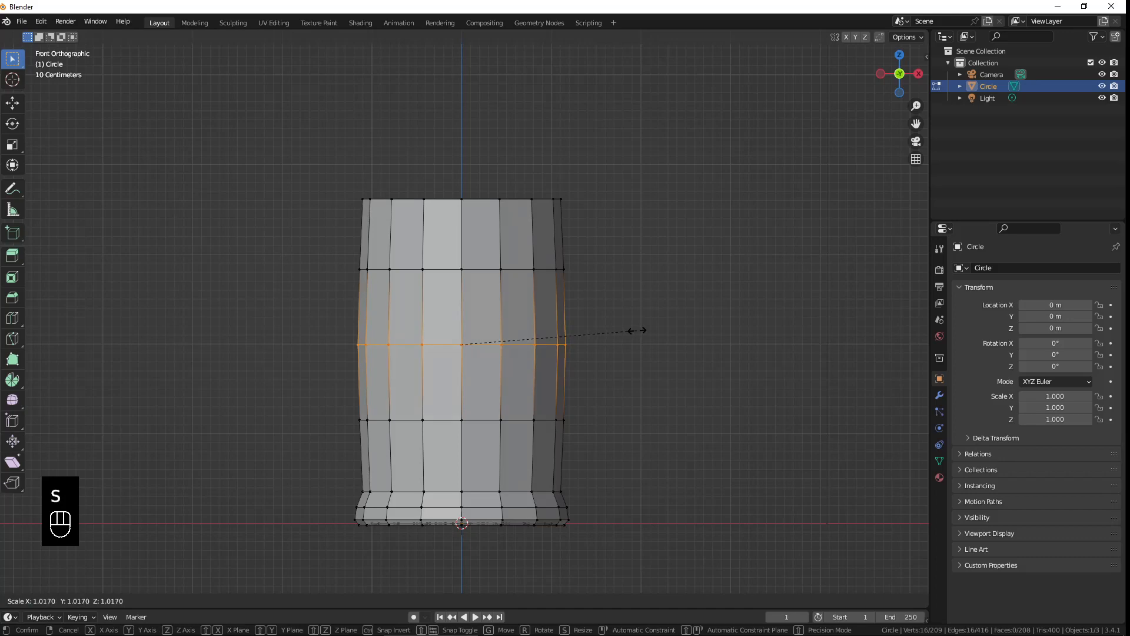
pyautogui.click(636, 330)
# Step: Return to Object Mode and apply Shade Smooth to the mug
pyautogui.scroll(-3, 601, 346)
pyautogui.press('Tab')
pyautogui.moveTo(454, 362); pyautogui.dragTo(423, 398, button='middle')
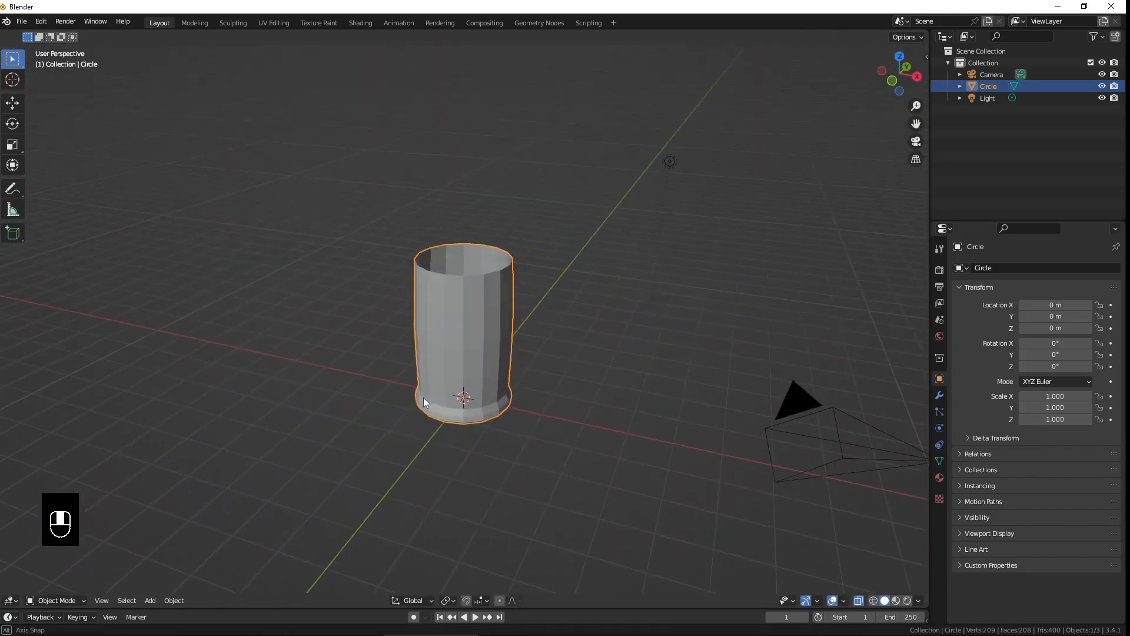
pyautogui.moveTo(563, 355); pyautogui.dragTo(499, 429, button='middle')
pyautogui.scroll(2, 499, 429)
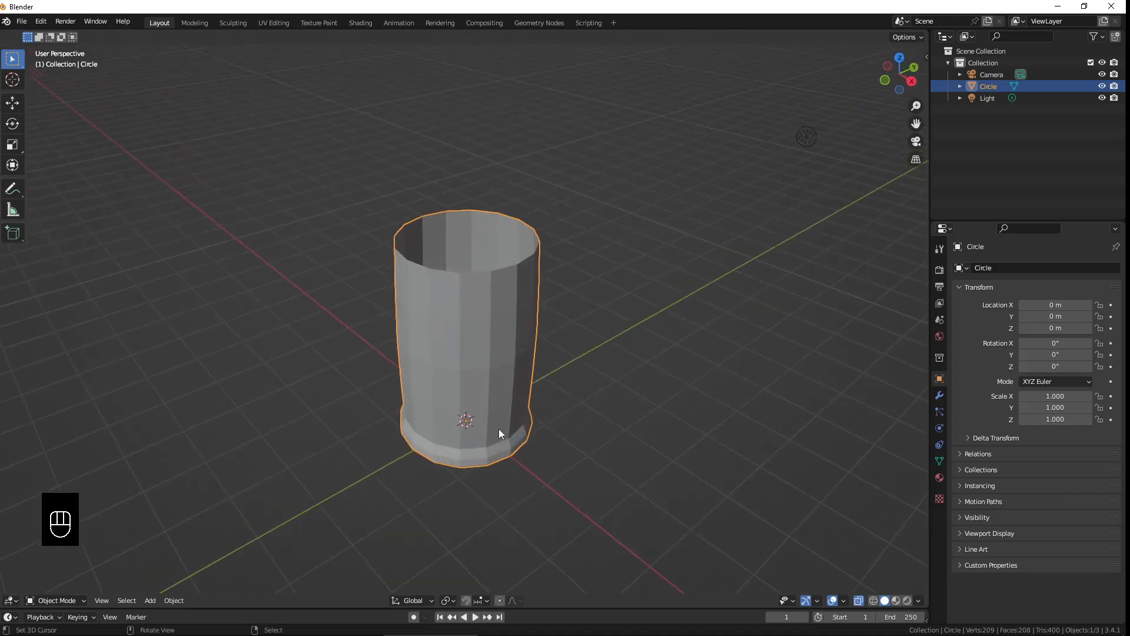
pyautogui.keyDown('shift'); pyautogui.moveTo(484, 340); pyautogui.dragTo(479, 344, button='middle'); pyautogui.keyUp('shift')
pyautogui.moveTo(483, 424); pyautogui.dragTo(472, 447, button='middle')
pyautogui.scroll(1, 499, 423)
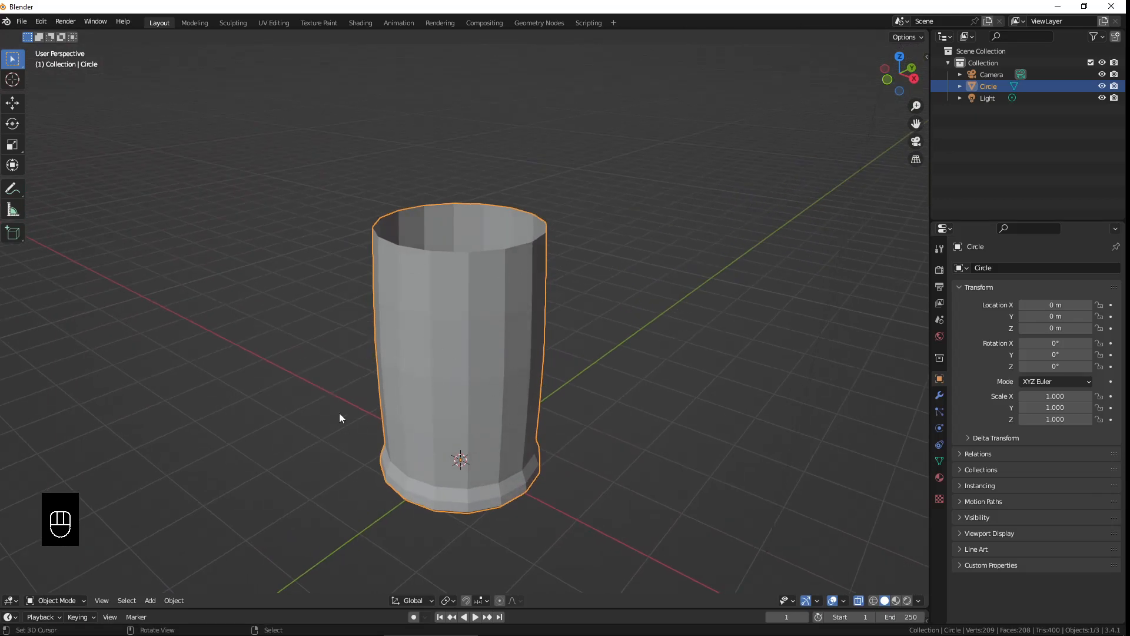
pyautogui.click(174, 600)
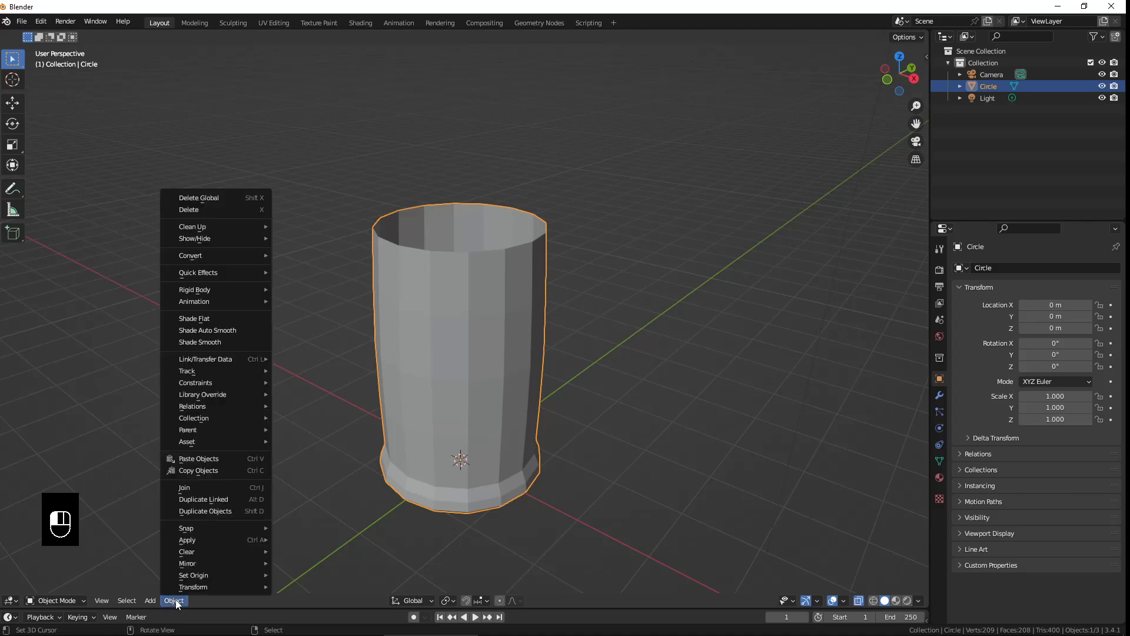
pyautogui.click(204, 342)
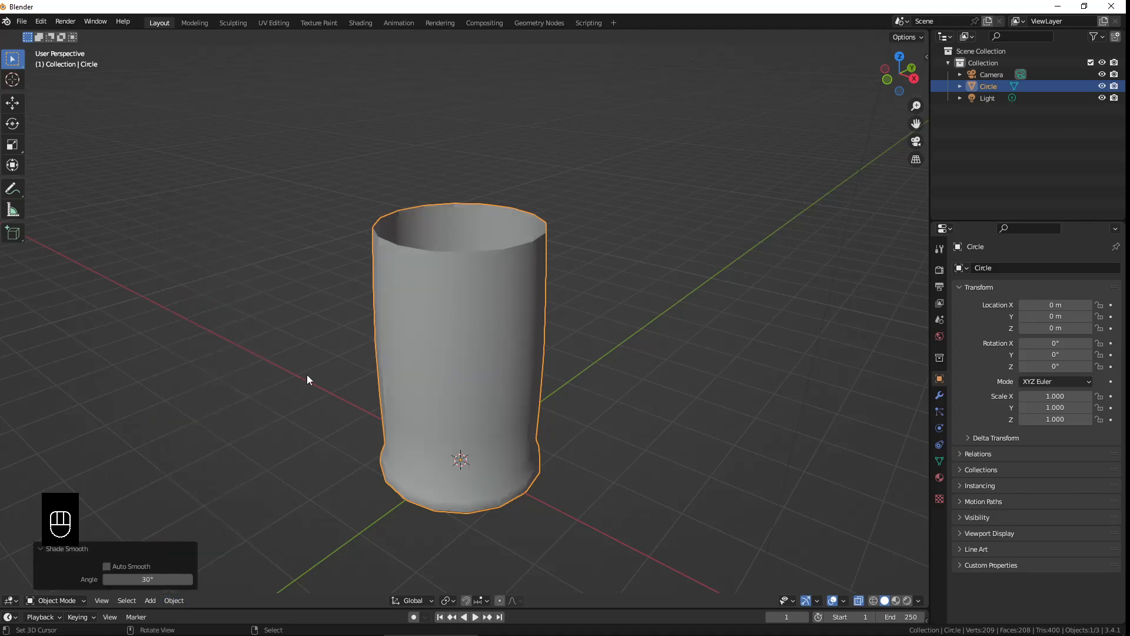
pyautogui.moveTo(503, 397); pyautogui.dragTo(520, 380, button='middle')
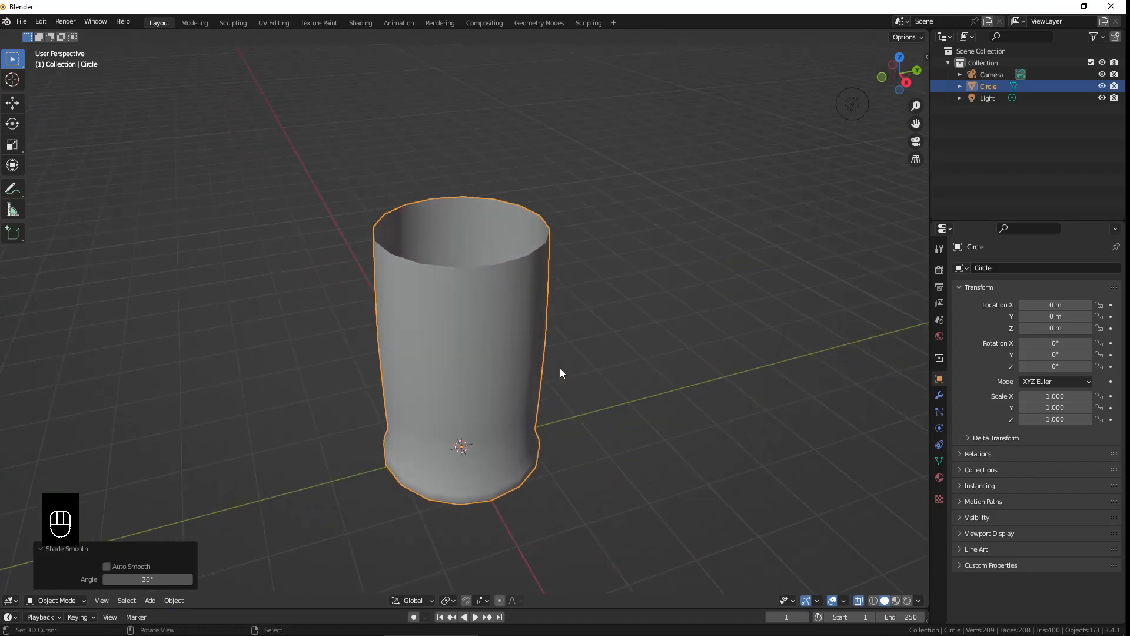
# Step: Add a Subdivision Surface modifier to the mug
pyautogui.click(939, 395)
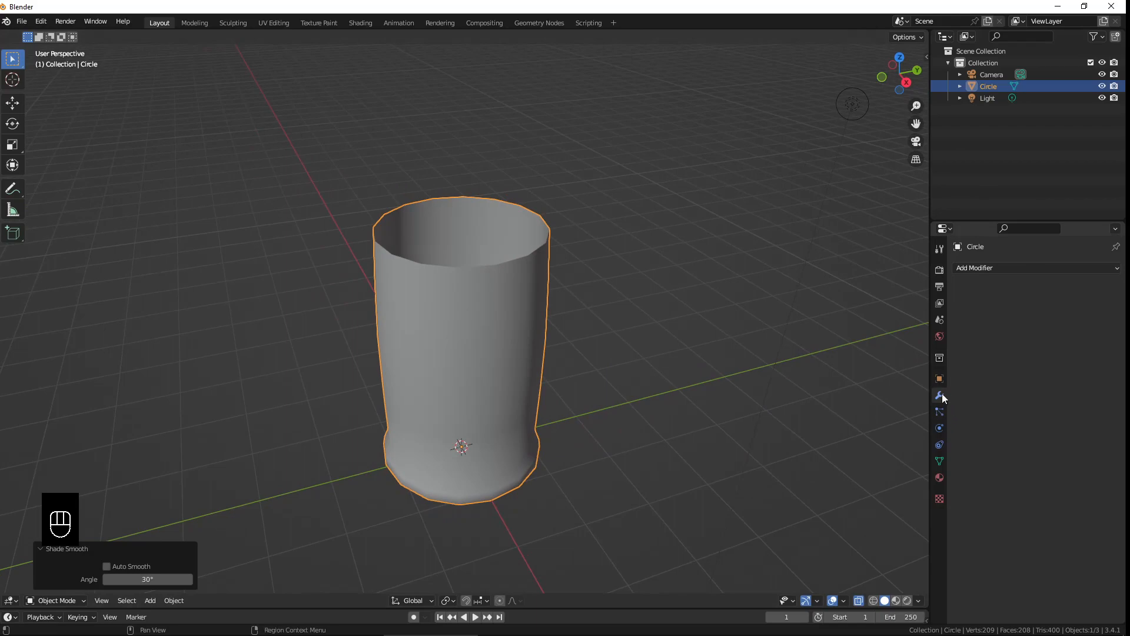
pyautogui.click(1001, 267)
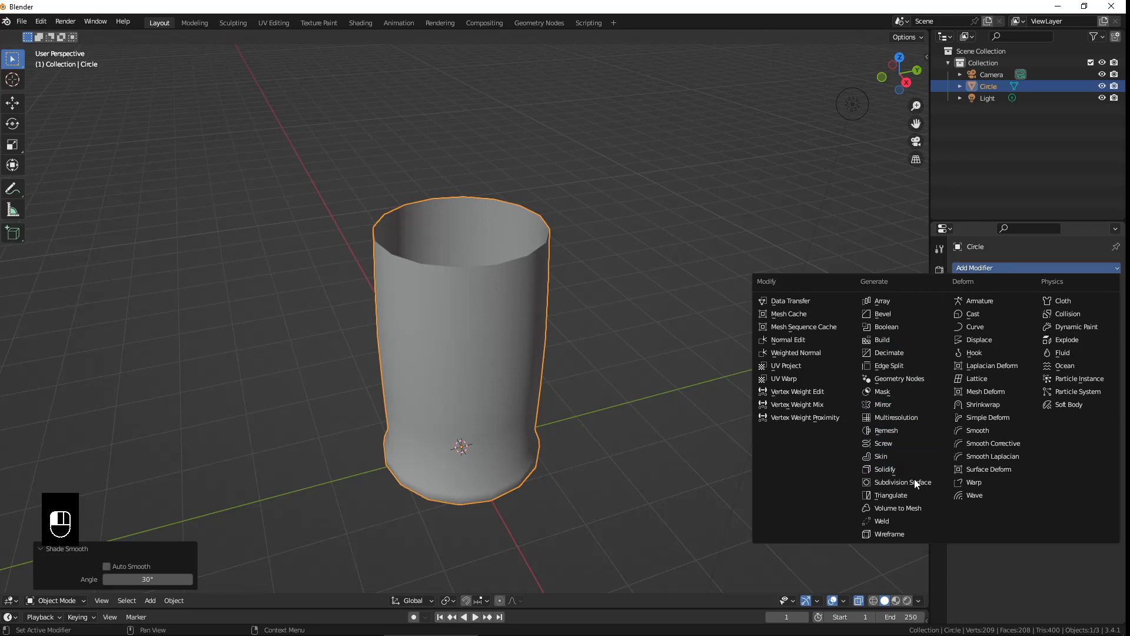
pyautogui.click(894, 482)
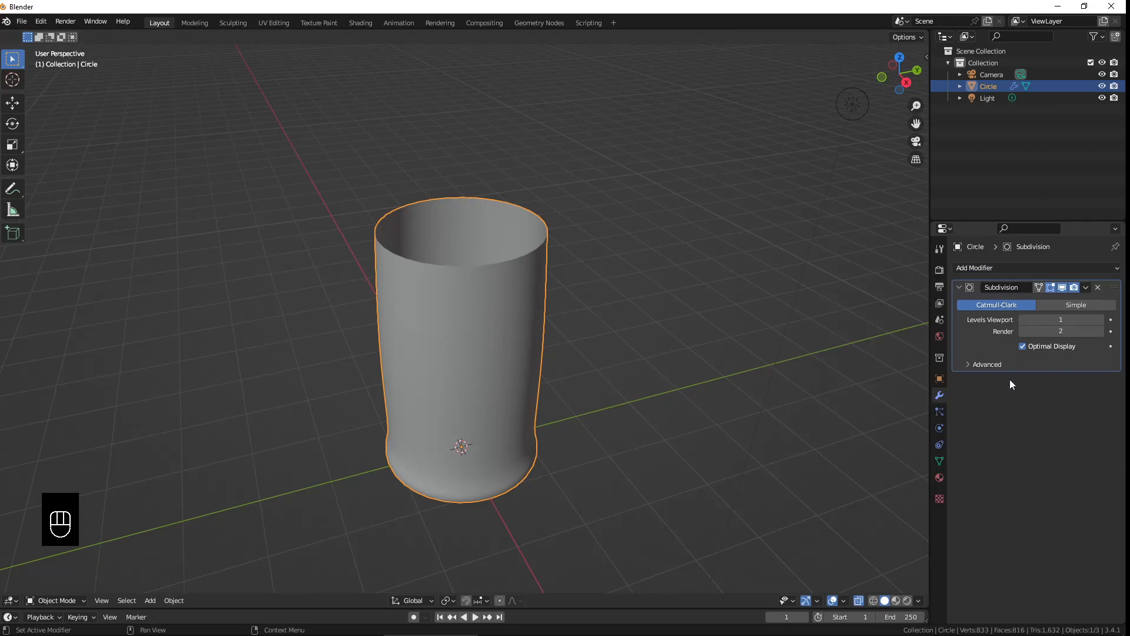
pyautogui.moveTo(547, 406); pyautogui.dragTo(531, 367, button='middle')
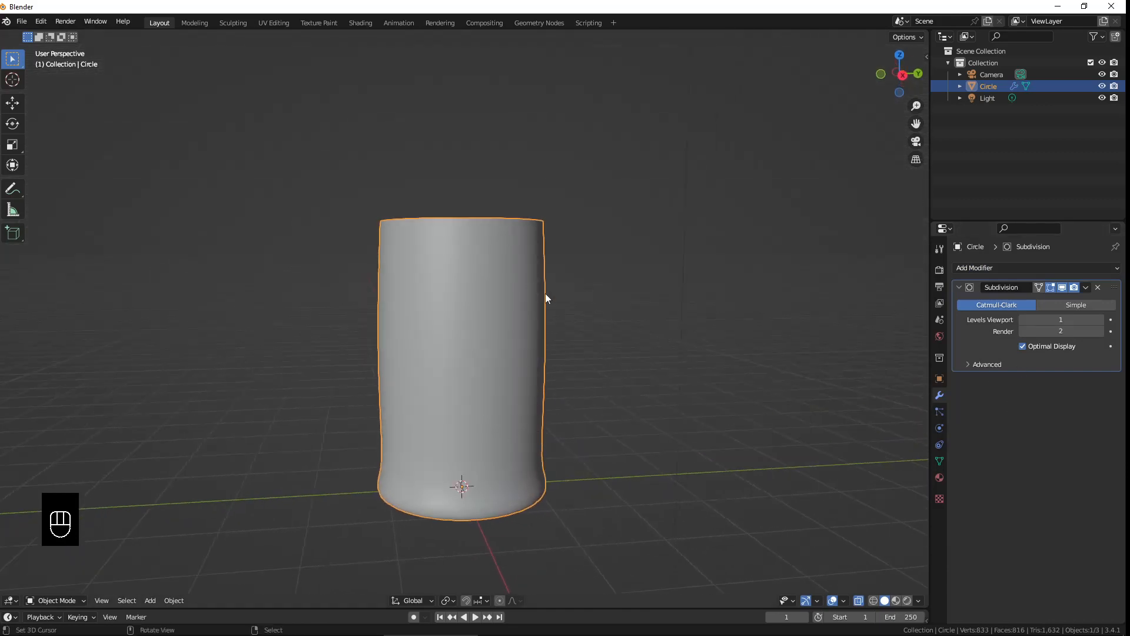
# Step: Apply Shade Flat to the mug to check its subdivided facets
pyautogui.moveTo(545, 293); pyautogui.dragTo(538, 335, button='middle')
pyautogui.click(174, 599)
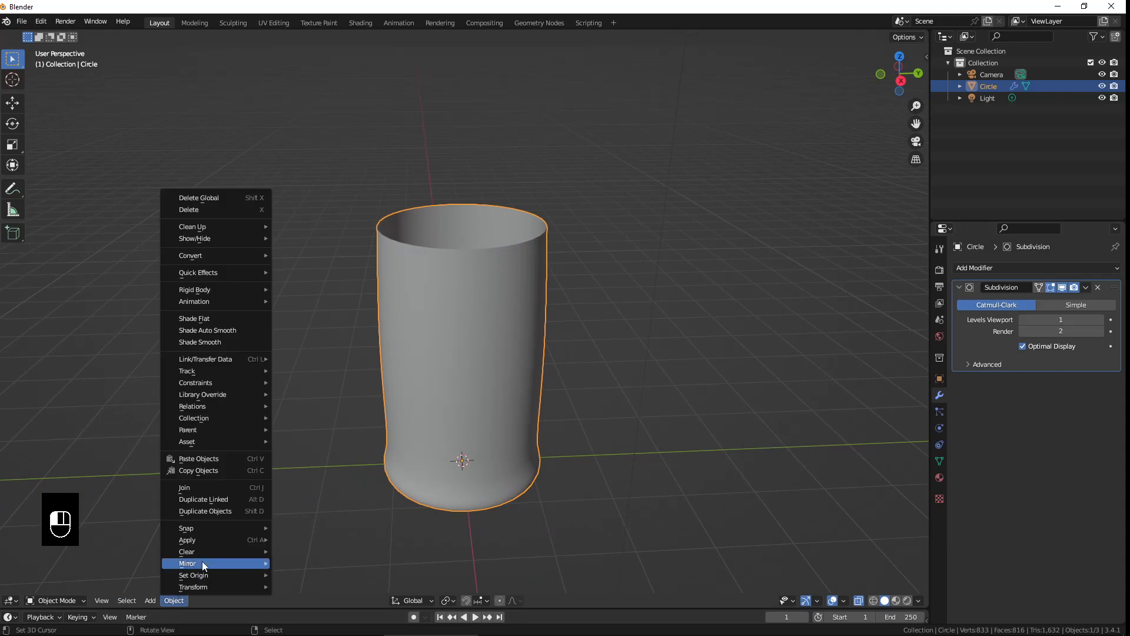
pyautogui.click(215, 321)
pyautogui.moveTo(475, 335); pyautogui.dragTo(524, 309, button='middle')
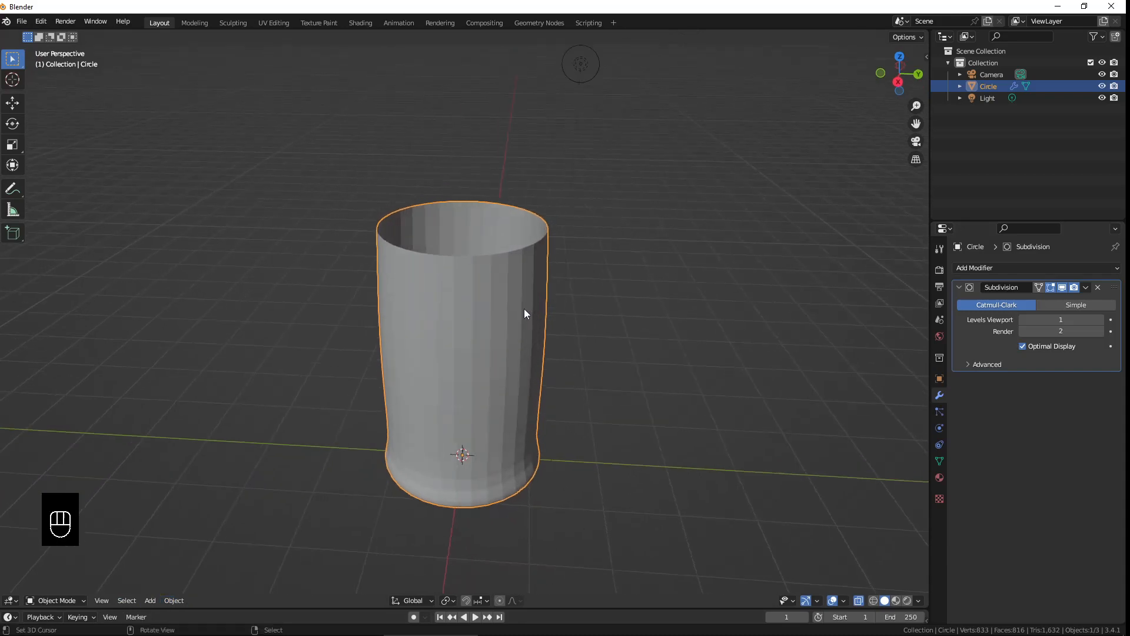
# Step: Compare the mug with the Subdivision modifier's viewport display off and on, and open the modifier's Apply options
pyautogui.click(1062, 287)
pyautogui.click(1063, 287)
pyautogui.doubleClick(1062, 287)
pyautogui.click(1085, 287)
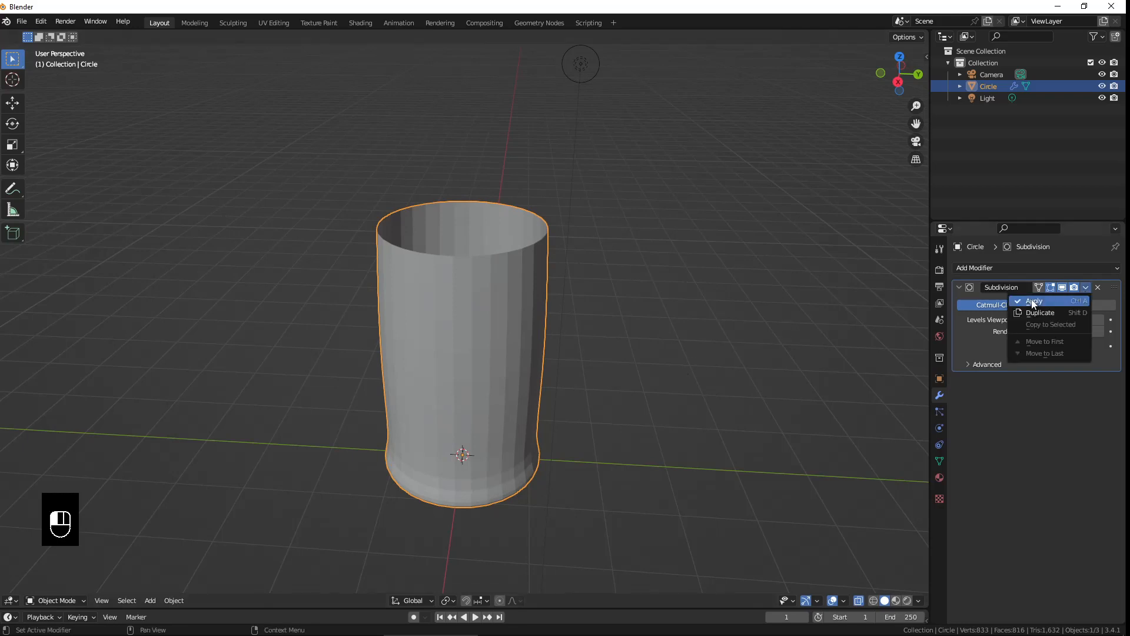
# Step: Apply Shade Smooth to the mug again
pyautogui.moveTo(450, 267); pyautogui.dragTo(422, 310, button='middle')
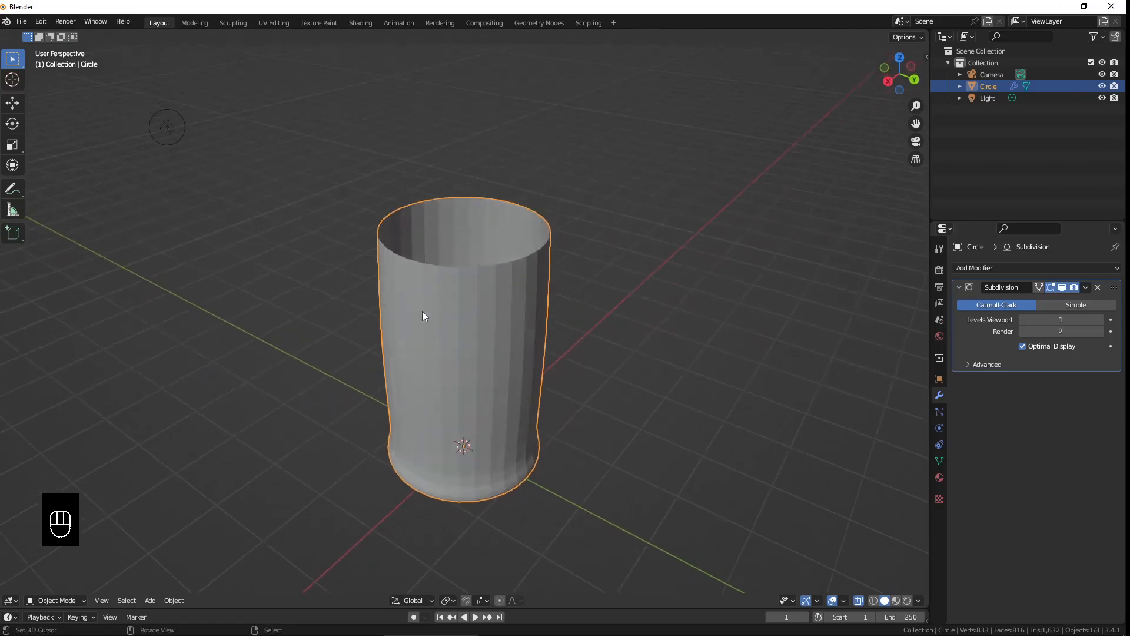
pyautogui.moveTo(450, 361); pyautogui.dragTo(338, 469, button='middle')
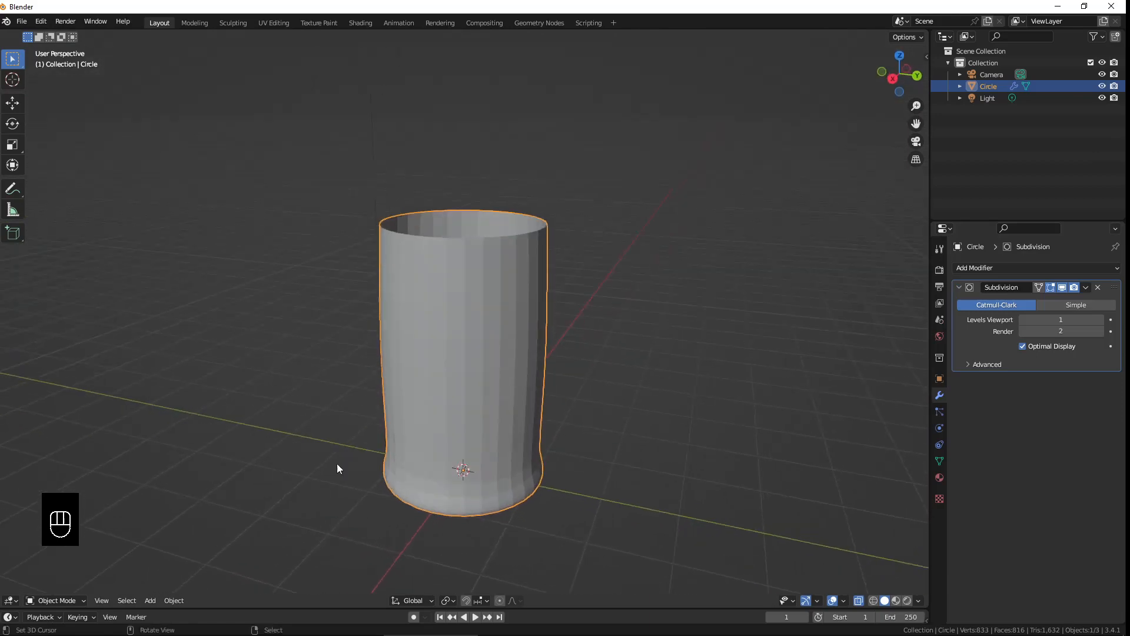
pyautogui.click(171, 600)
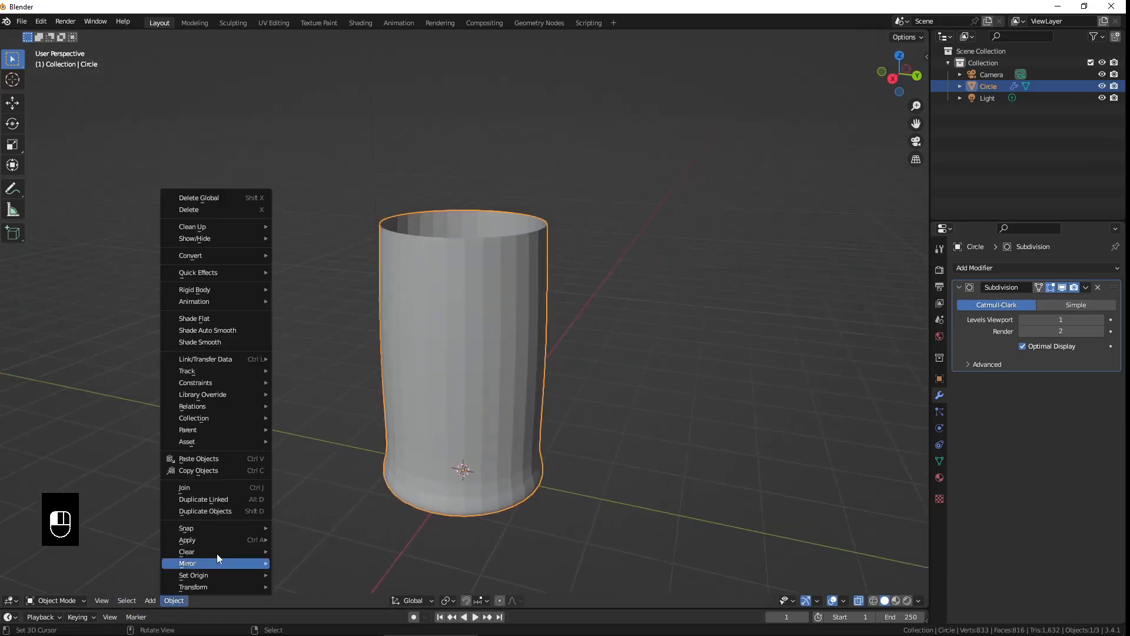
pyautogui.click(232, 340)
pyautogui.moveTo(473, 470); pyautogui.dragTo(486, 393, button='middle')
# Step: Minimise the reference photo and, in front view, add a loop cut to the lowest wall section, slid down to factor 0.918 above the flared base
pyautogui.press('KP_1')
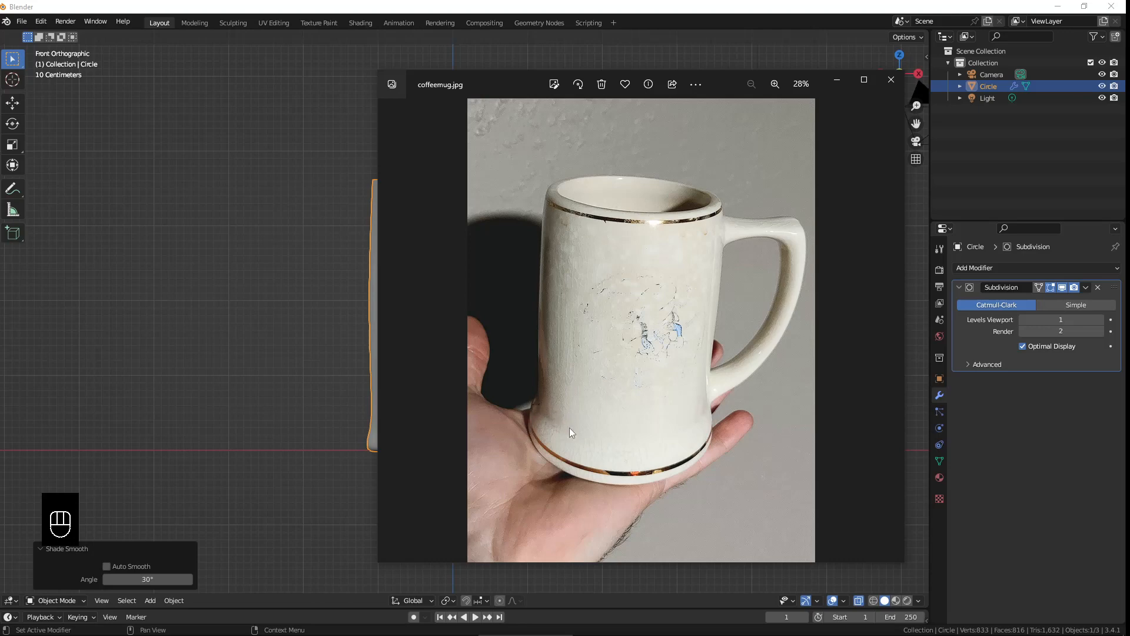
pyautogui.click(837, 80)
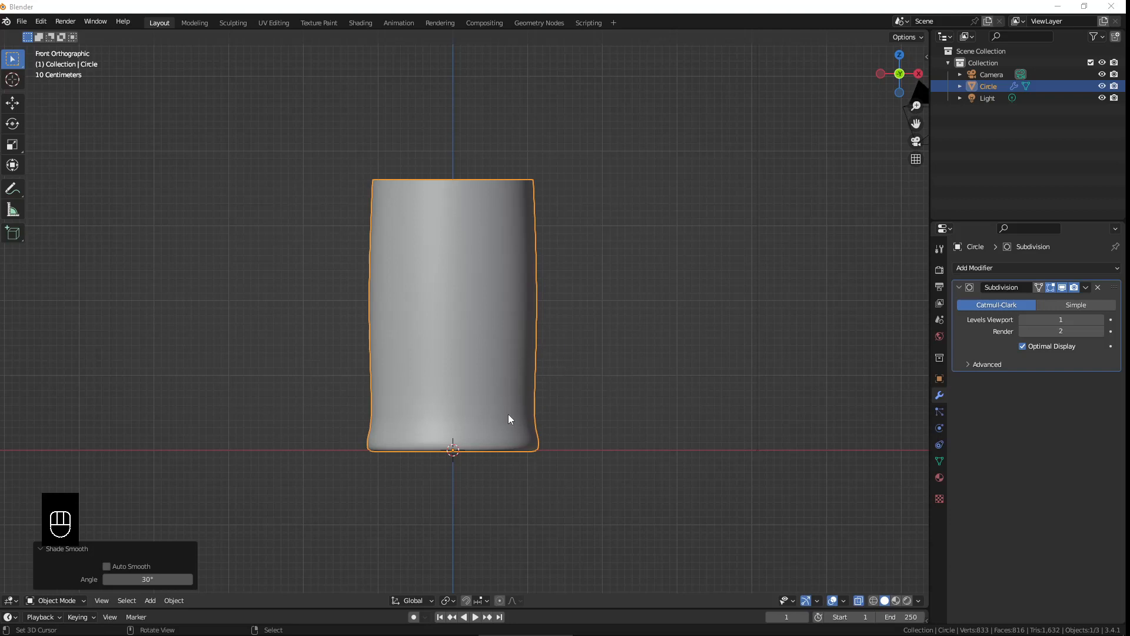
pyautogui.press('Tab')
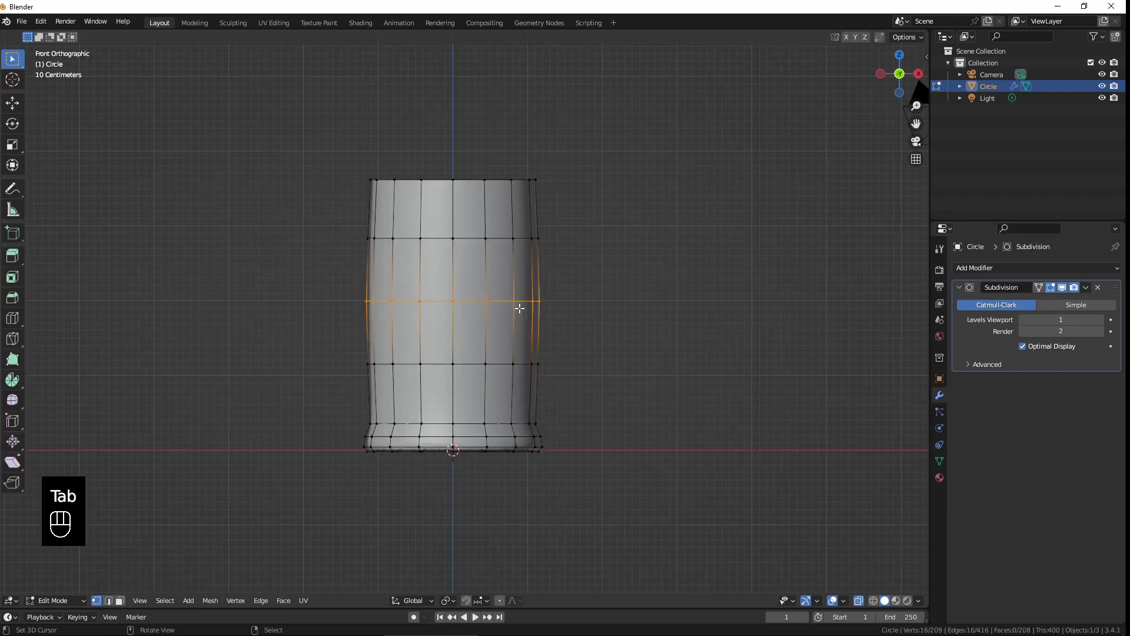
pyautogui.hotkey('ctrl', 'r')
pyautogui.click(538, 403)
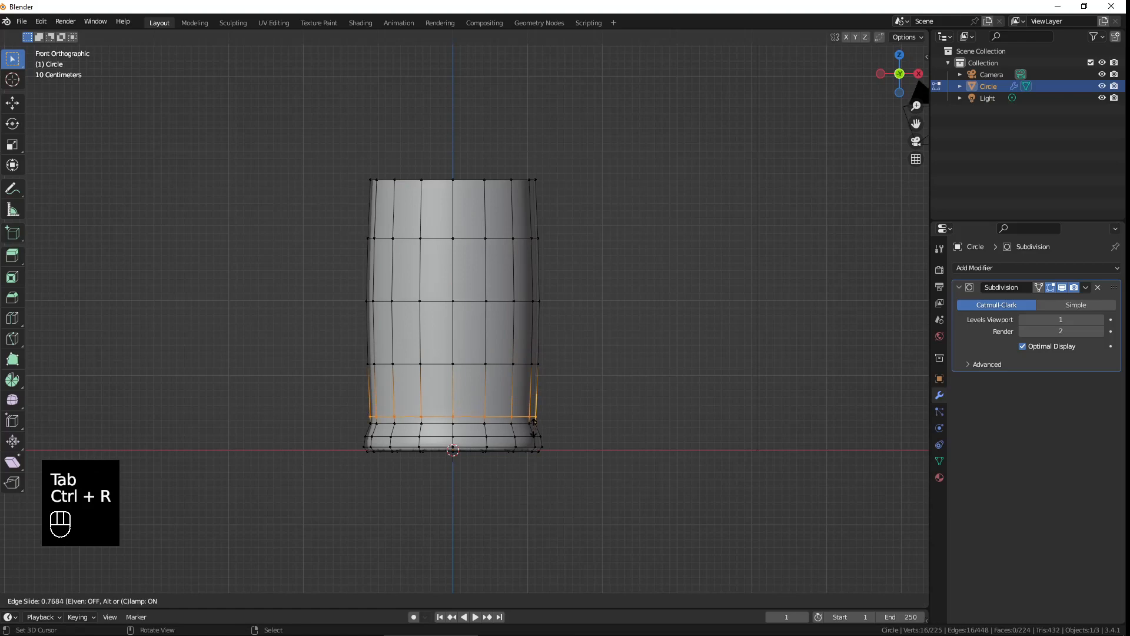
pyautogui.click(527, 430)
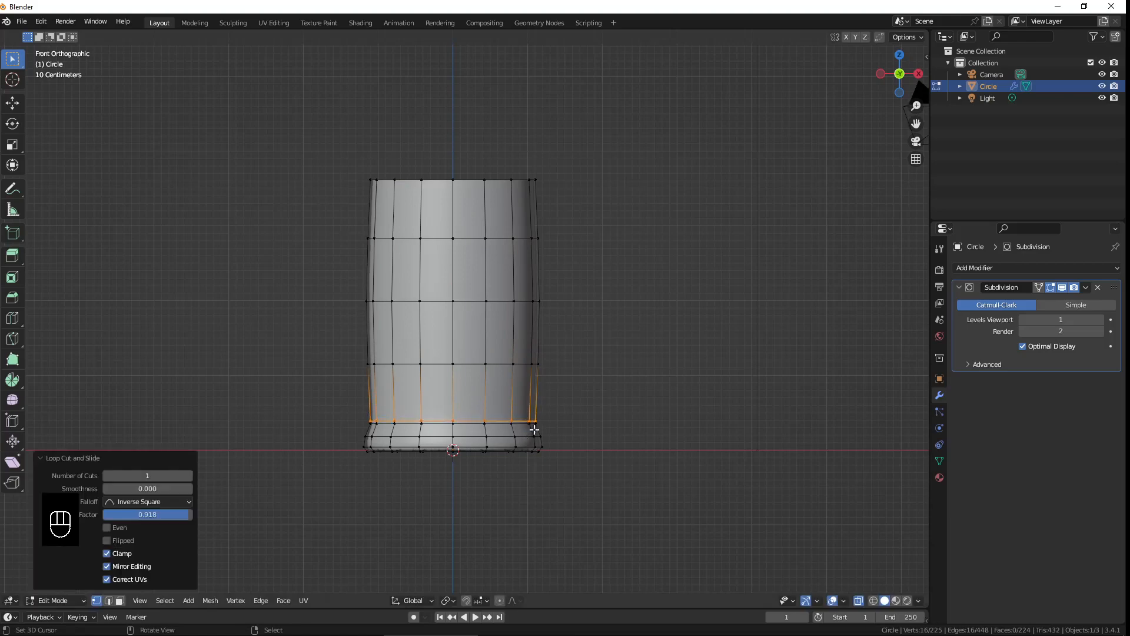
pyautogui.scroll(5, 533, 459)
pyautogui.keyDown('shift'); pyautogui.moveTo(538, 497); pyautogui.dragTo(591, 319, button='middle'); pyautogui.keyUp('shift')
pyautogui.scroll(2, 591, 318)
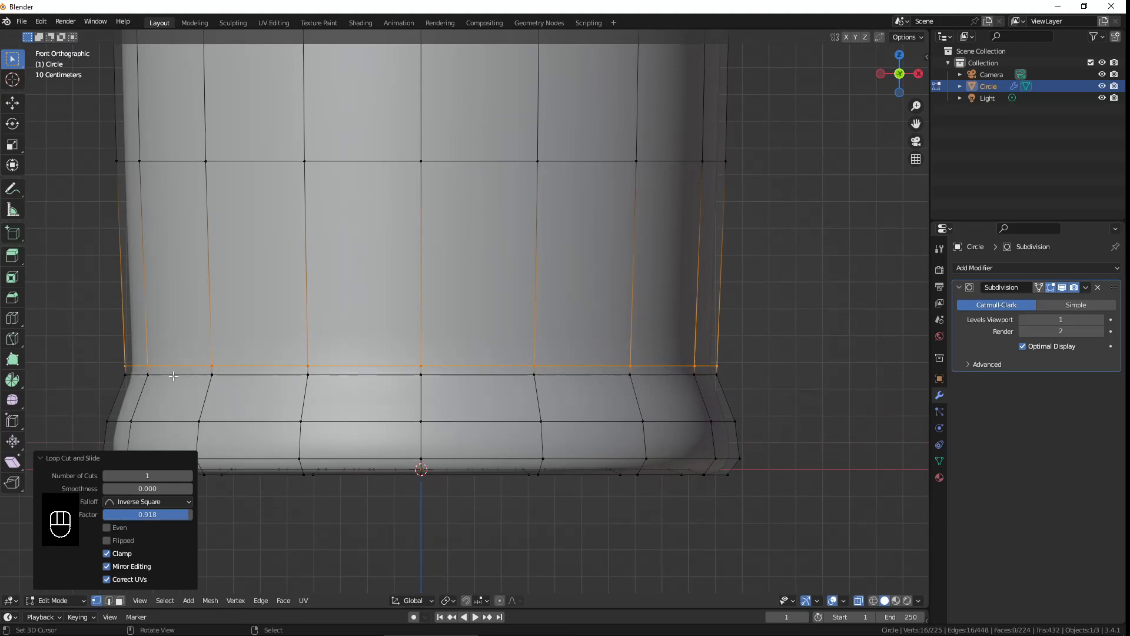
pyautogui.press('Tab')
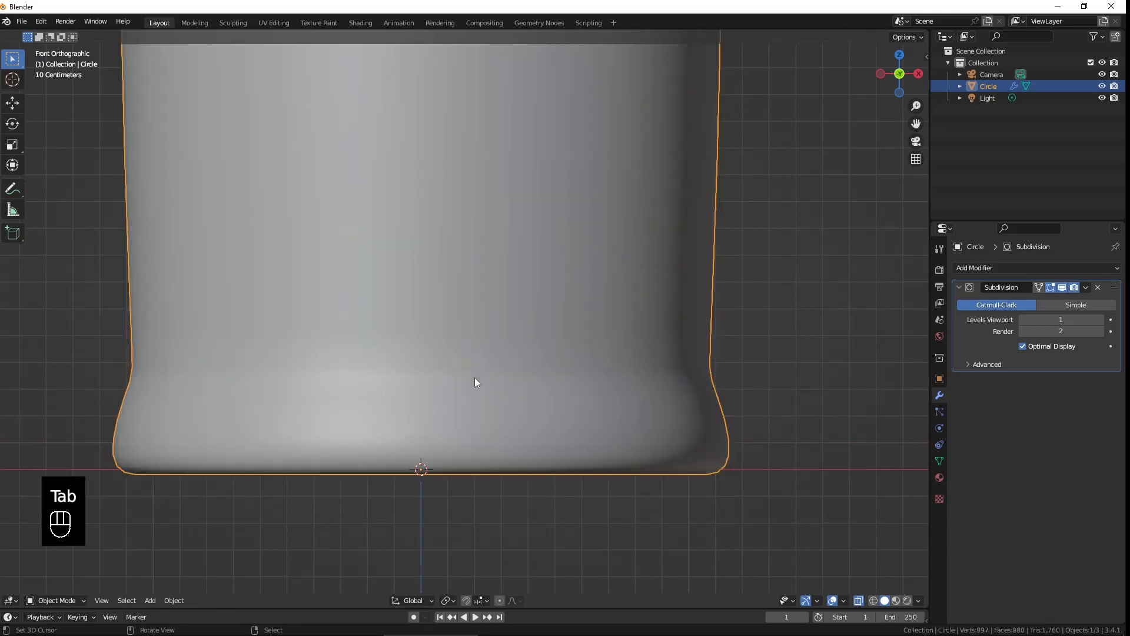
# Step: In front view, scale the new edge loop above the flared base inward to 0.966
pyautogui.scroll(-7, 481, 379)
pyautogui.moveTo(441, 355); pyautogui.dragTo(462, 384, button='middle')
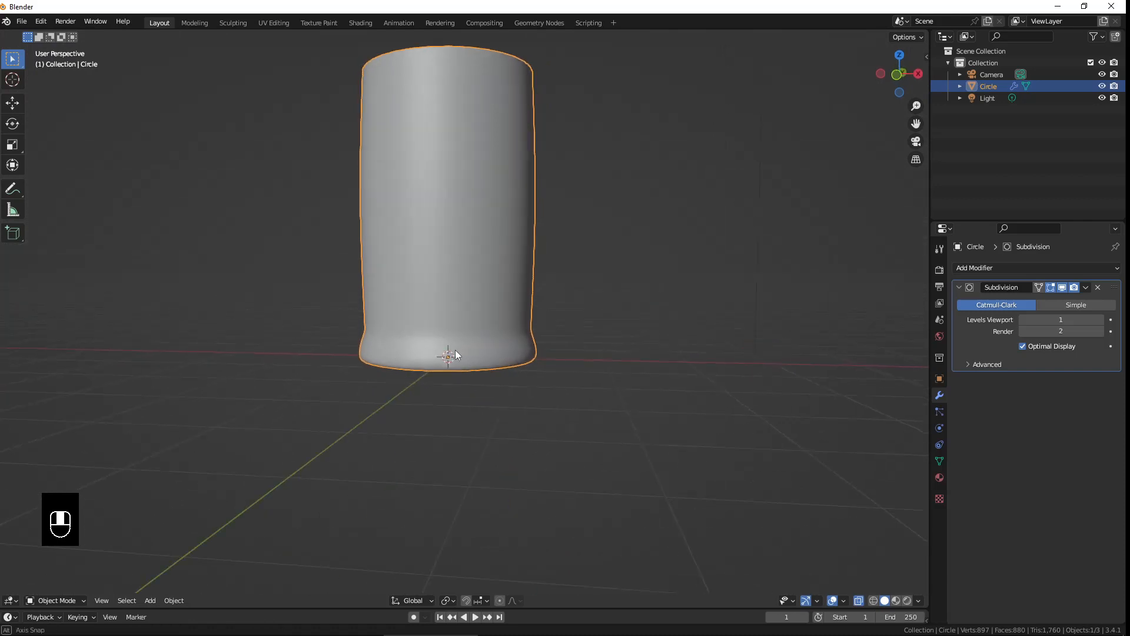
pyautogui.press('KP_1')
pyautogui.scroll(5, 462, 372)
pyautogui.press('Tab')
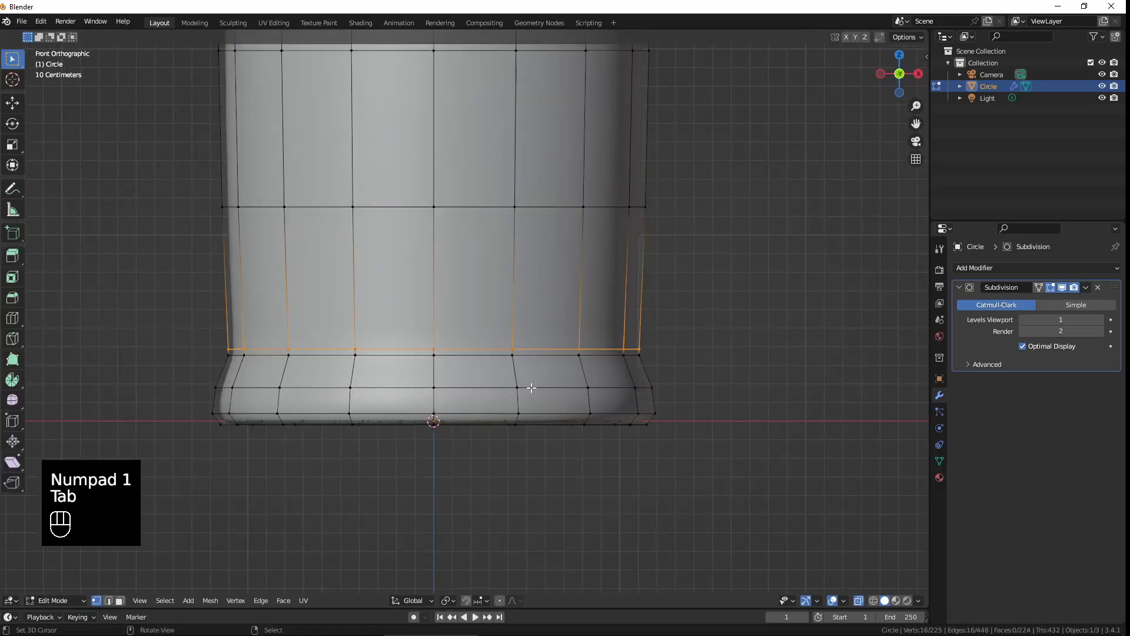
pyautogui.press('s')
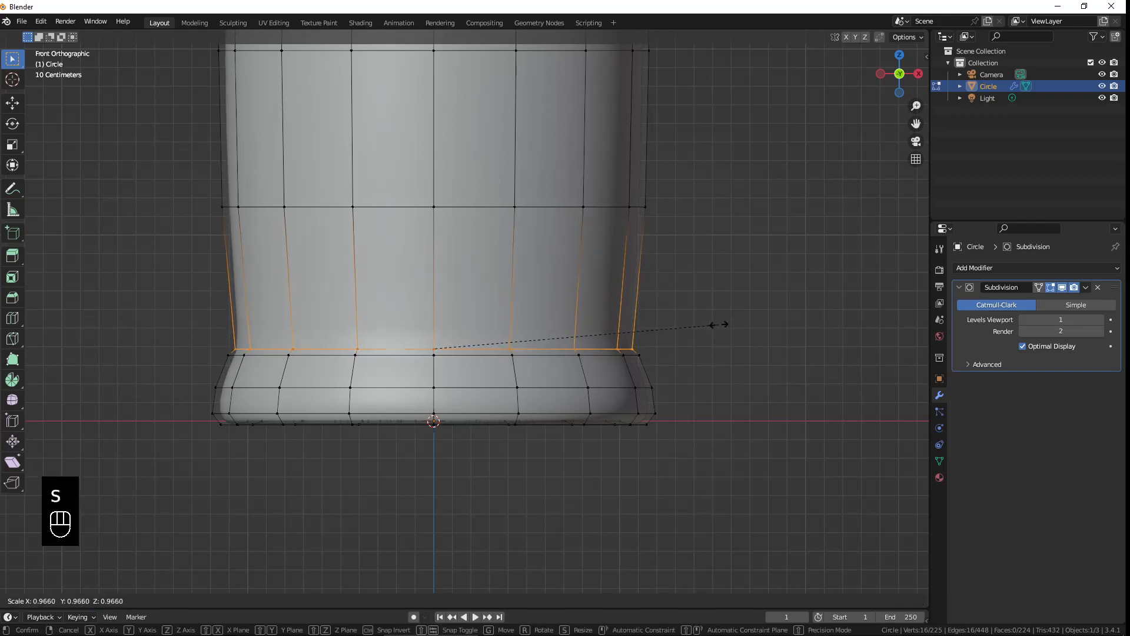
pyautogui.click(719, 324)
# Step: Add another loop cut just above the base groove with a slide factor of 0.920, and check the smoothed mug in Object Mode
pyautogui.hotkey('ctrl', 'r')
pyautogui.click(674, 245)
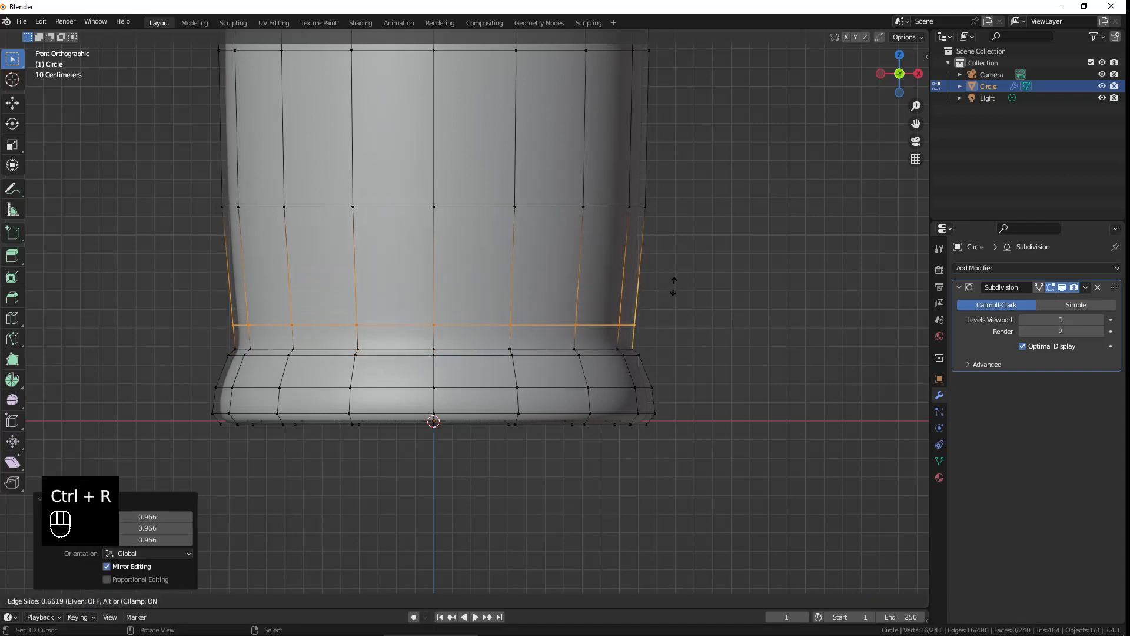
pyautogui.click(664, 298)
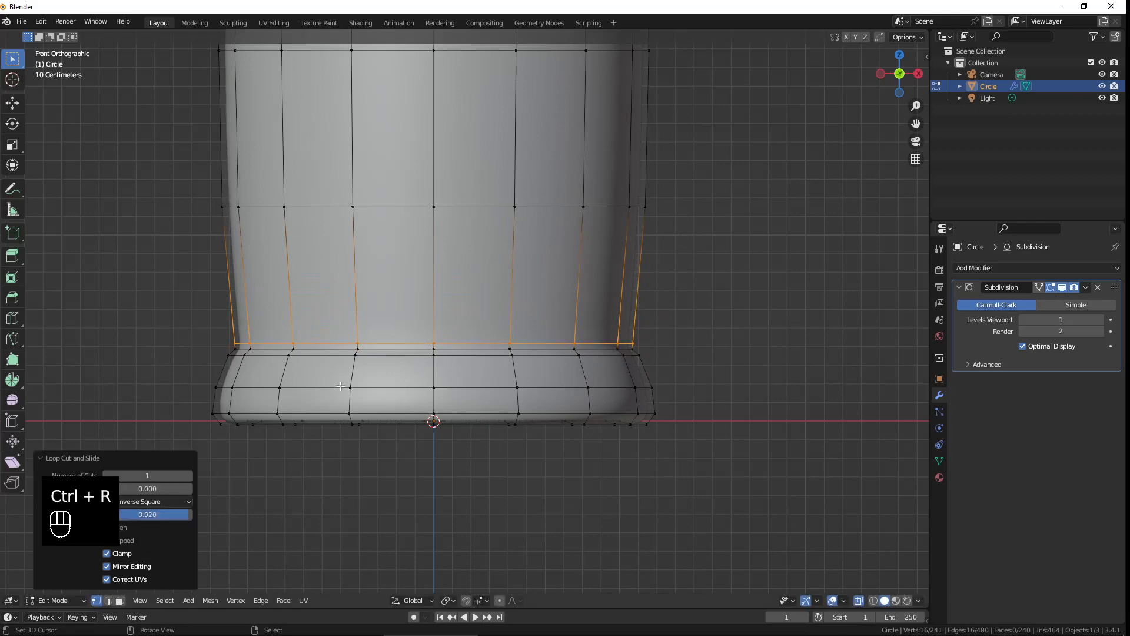
pyautogui.press('Tab')
pyautogui.moveTo(341, 377); pyautogui.dragTo(388, 298, button='middle')
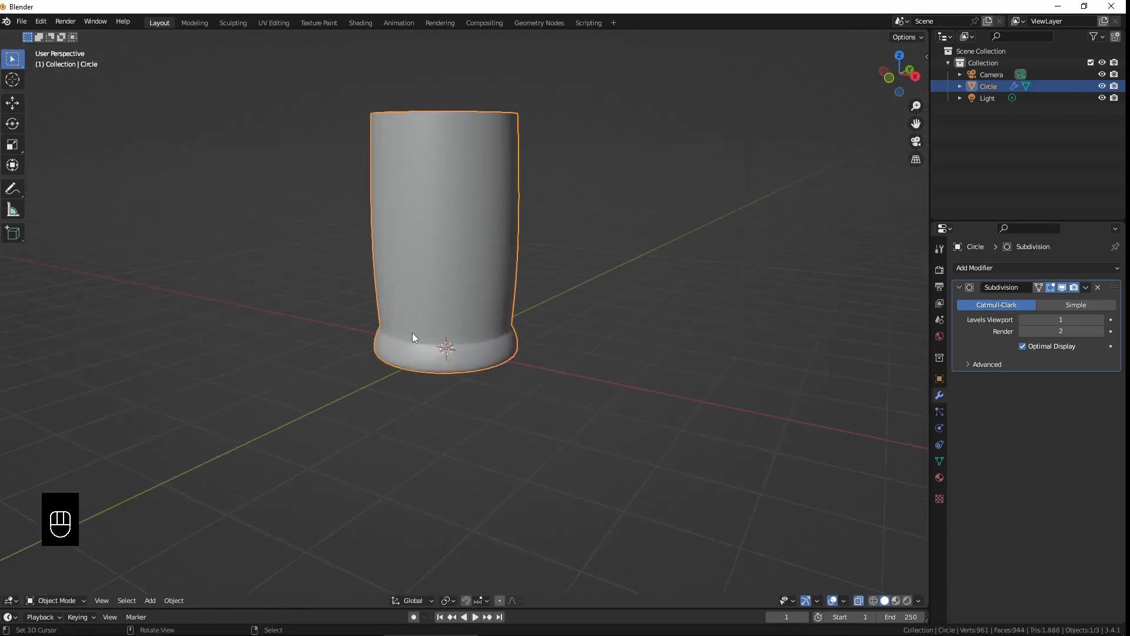
pyautogui.moveTo(471, 337); pyautogui.dragTo(441, 368, button='middle')
pyautogui.press('KP_1')
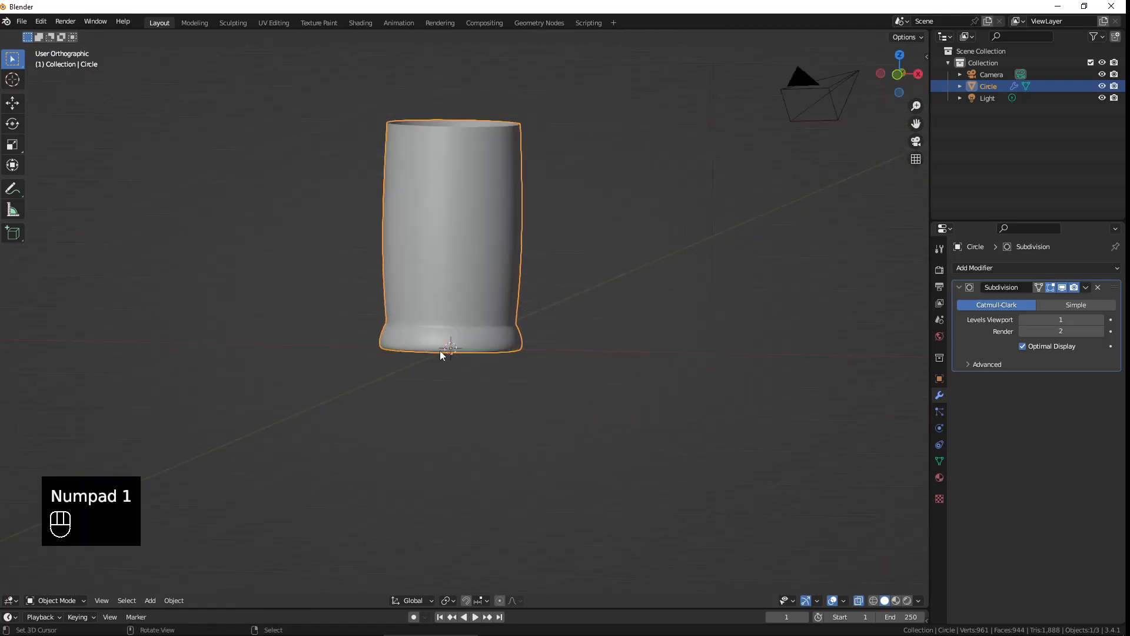
pyautogui.keyDown('shift'); pyautogui.moveTo(481, 181); pyautogui.dragTo(484, 268, button='middle'); pyautogui.keyUp('shift')
pyautogui.scroll(1, 486, 317)
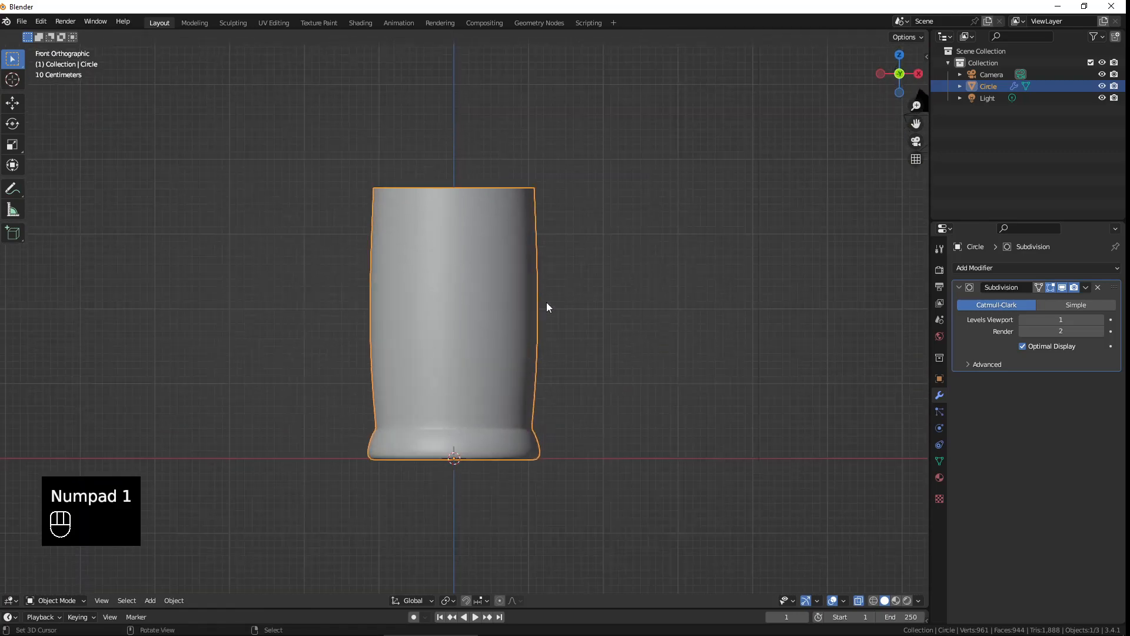
# Step: Add a Solidify modifier to the mug and collapse the Subdivision modifier's settings
pyautogui.press('Tab')
pyautogui.moveTo(503, 197); pyautogui.dragTo(486, 265, button='middle')
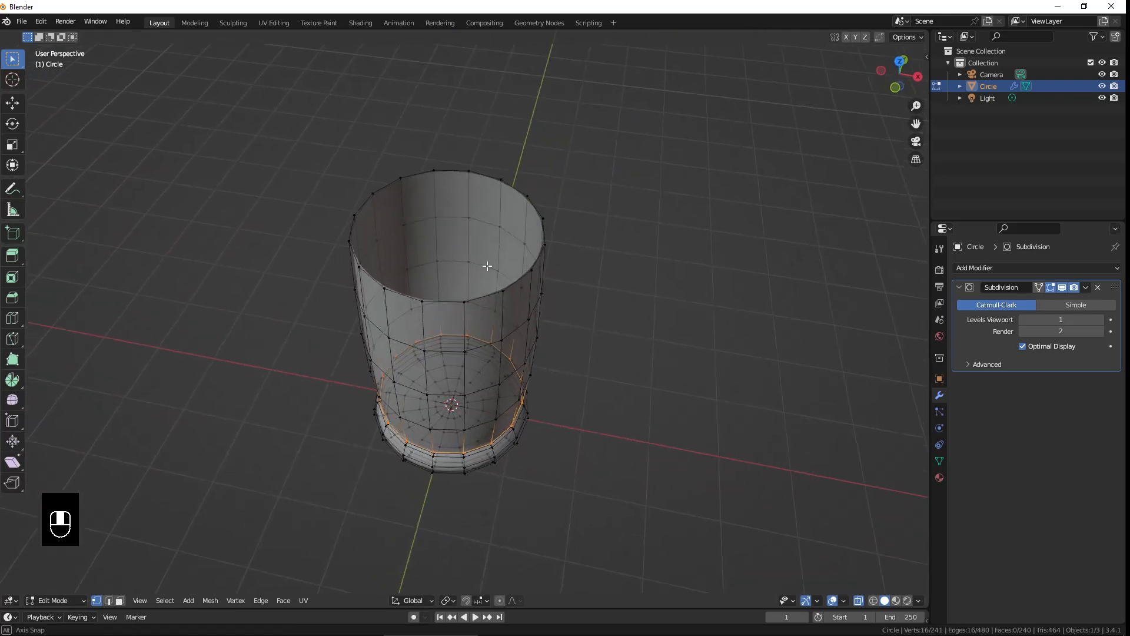
pyautogui.press('Tab')
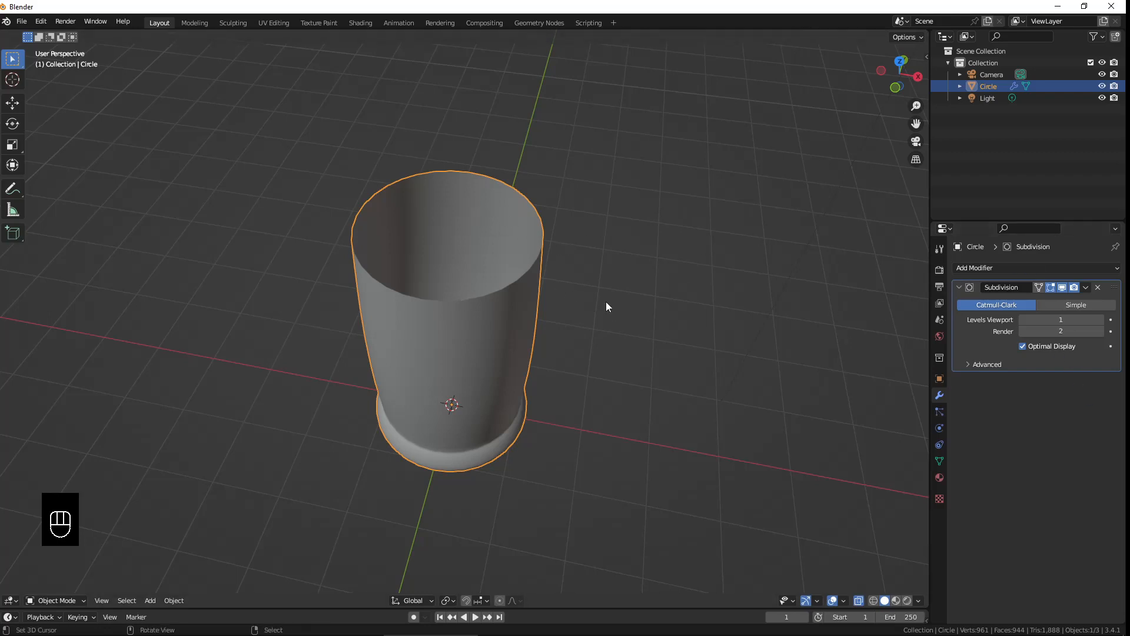
pyautogui.click(1018, 267)
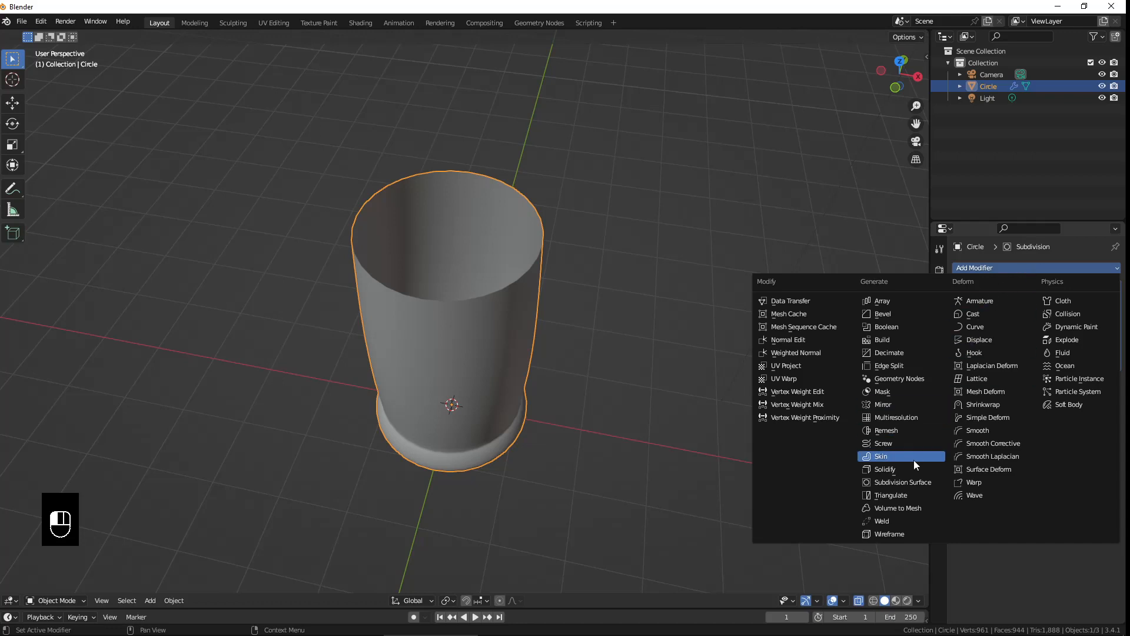
pyautogui.click(885, 469)
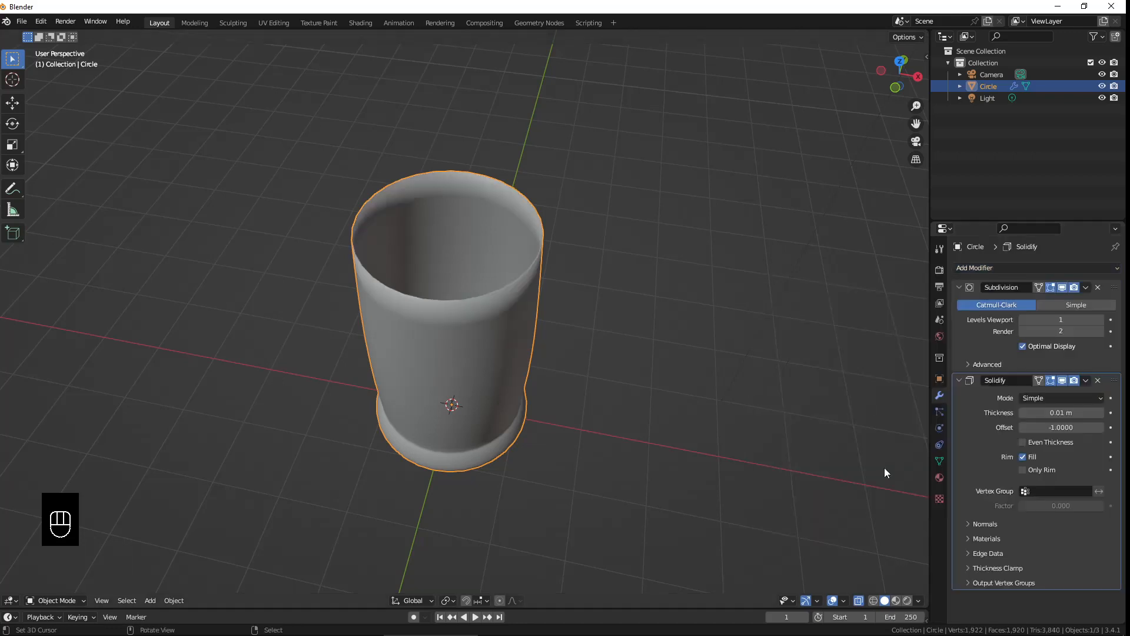
pyautogui.click(959, 286)
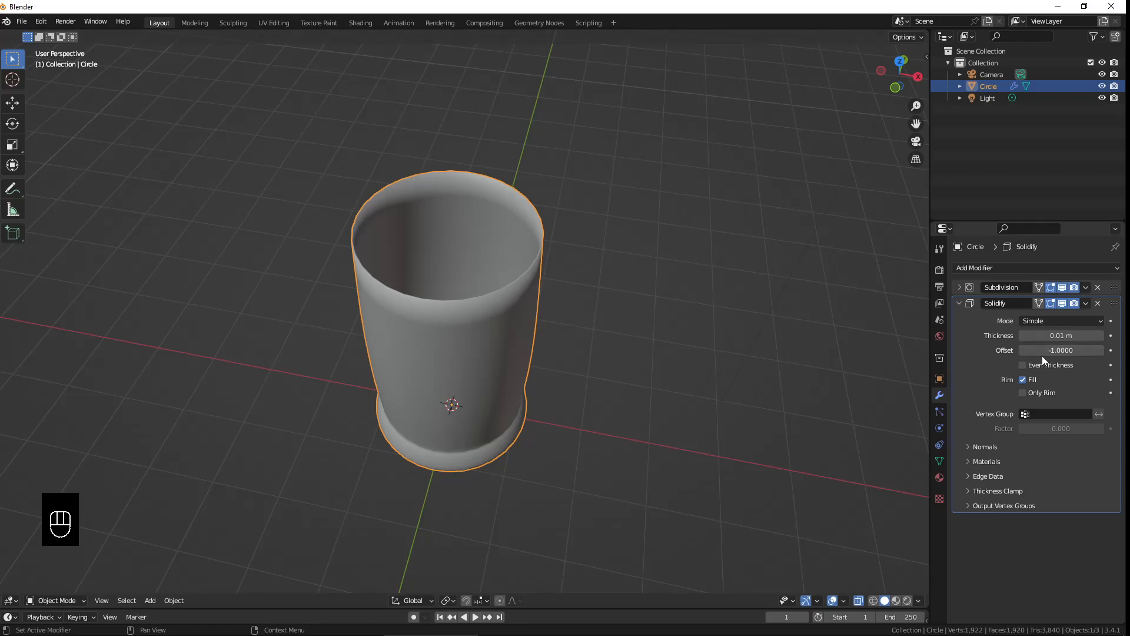
# Step: Try a Solidify thickness of 0.2 m, and settle on 0.06 m for the mug wall
pyautogui.moveTo(564, 292); pyautogui.dragTo(596, 280, button='middle')
pyautogui.moveTo(570, 338); pyautogui.dragTo(606, 267, button='middle')
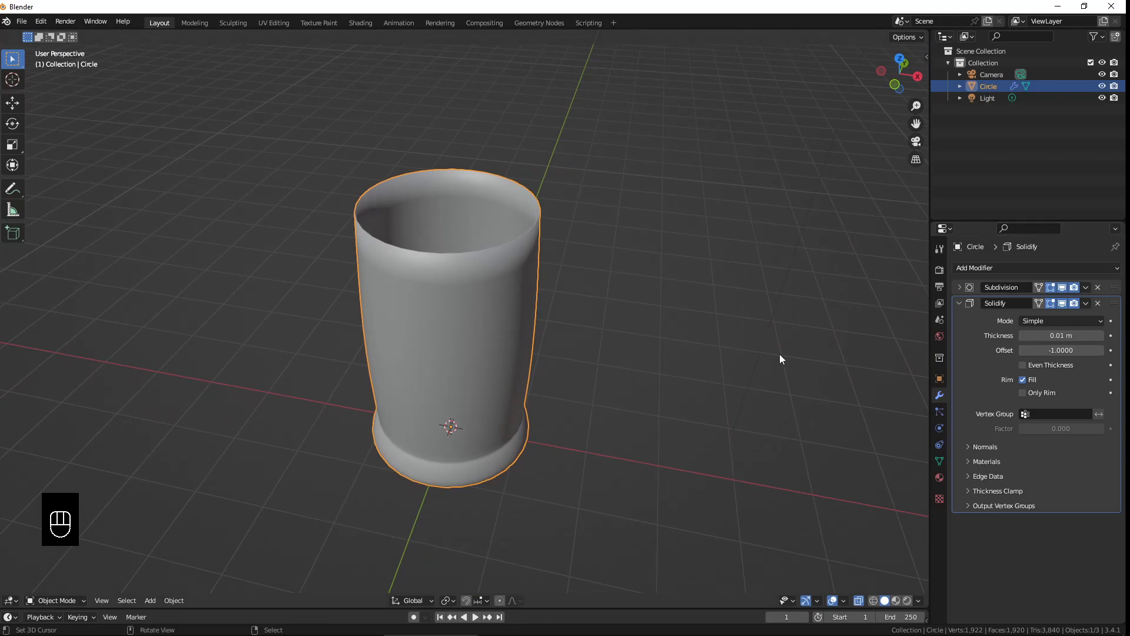
pyautogui.moveTo(1053, 336); pyautogui.dragTo(1118, 336)
pyautogui.scroll(1, 632, 233)
pyautogui.moveTo(632, 233); pyautogui.dragTo(529, 238, button='middle')
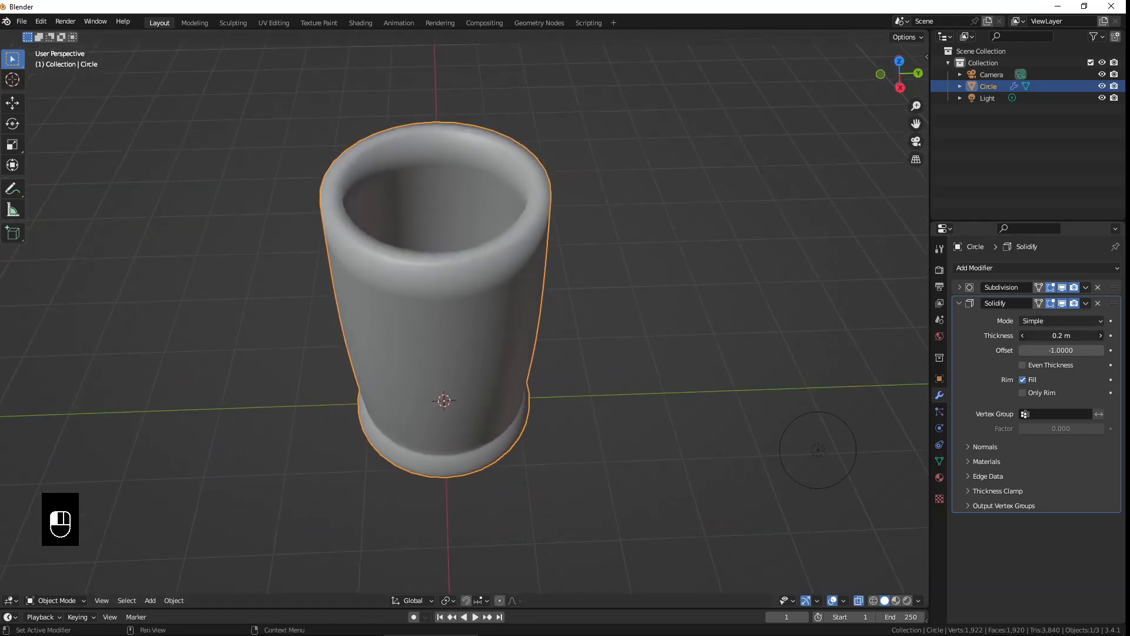
pyautogui.moveTo(1059, 336); pyautogui.dragTo(1036, 336)
pyautogui.moveTo(635, 318); pyautogui.dragTo(590, 356, button='middle')
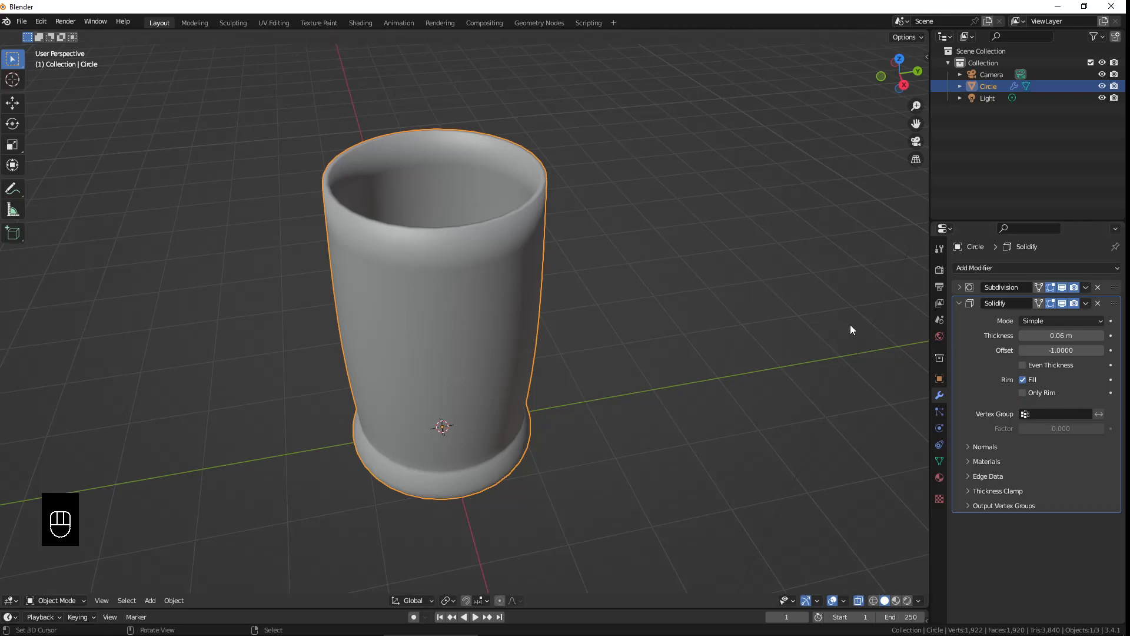
# Step: In Edit Mode, clear the selection and box-select all mug vertices below the rim
pyautogui.press('Tab')
pyautogui.moveTo(474, 287); pyautogui.dragTo(530, 176, button='middle')
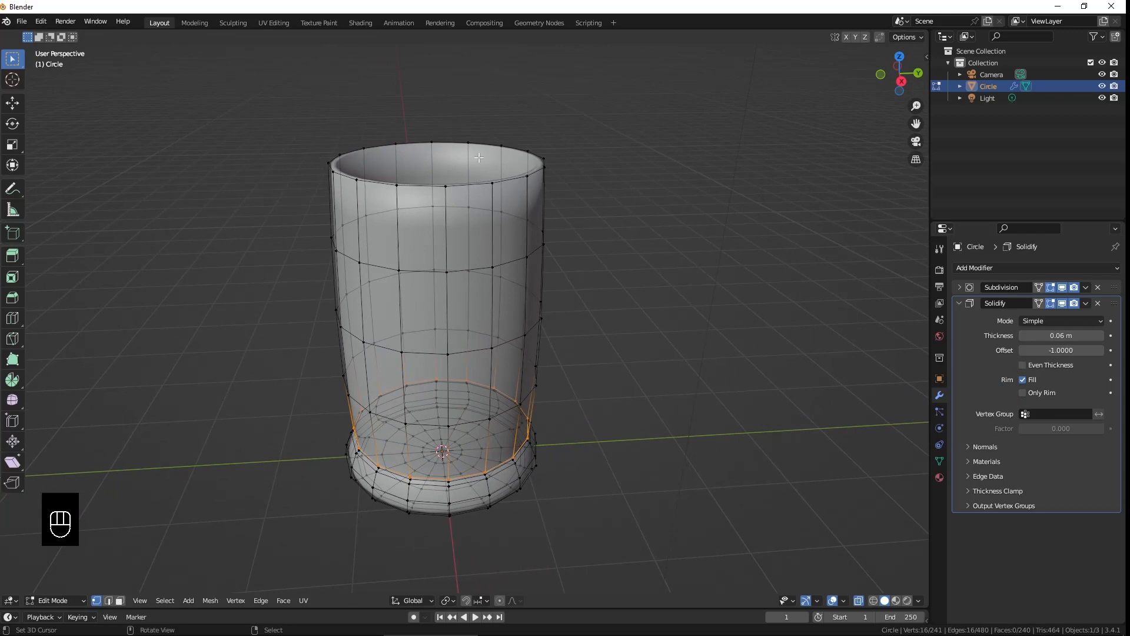
pyautogui.press('a')
pyautogui.press('a')
pyautogui.press('c')
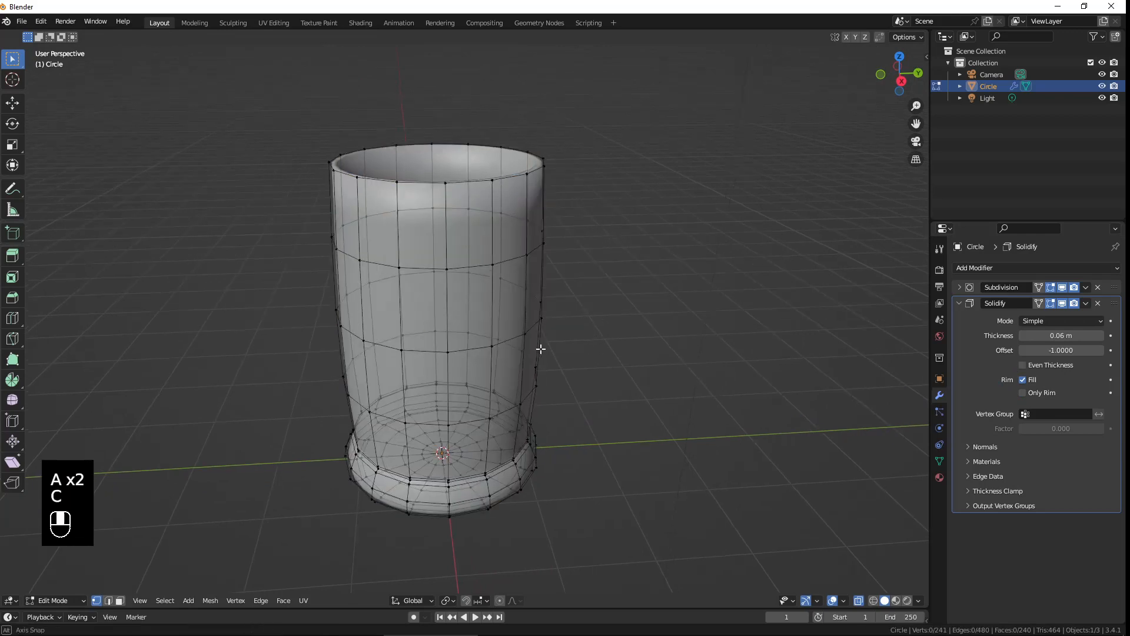
pyautogui.moveTo(537, 351); pyautogui.dragTo(551, 270, button='middle')
pyautogui.press('b')
pyautogui.moveTo(584, 204); pyautogui.dragTo(239, 548)
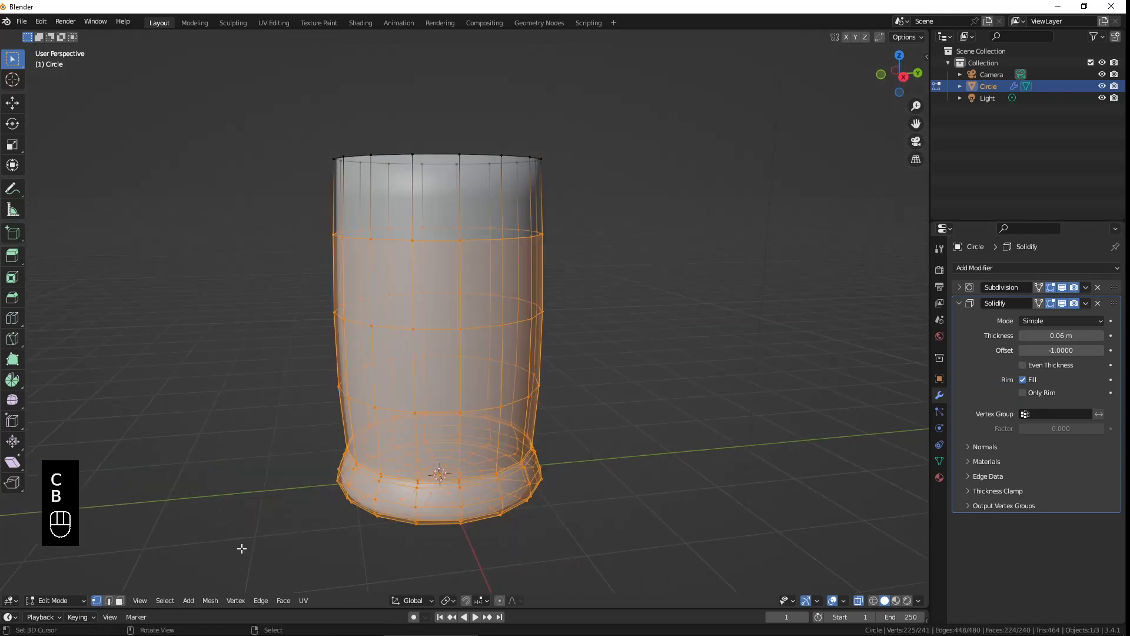
pyautogui.moveTo(523, 361); pyautogui.dragTo(530, 400, button='middle')
# Step: Lower the viewport X-Ray opacity to 0.750 to look through the mug's thickened walls, and restore the opaque display
pyautogui.click(918, 601)
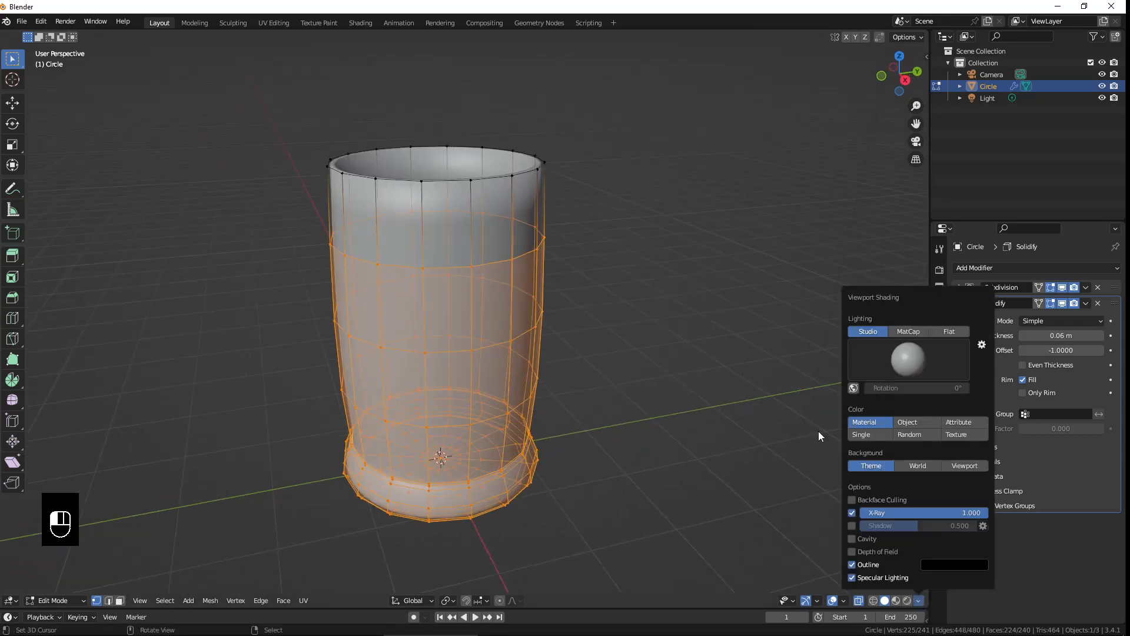
pyautogui.moveTo(986, 513)
pyautogui.mouseDown()
pyautogui.moveTo(934, 512)
pyautogui.moveTo(956, 513)
pyautogui.mouseUp()
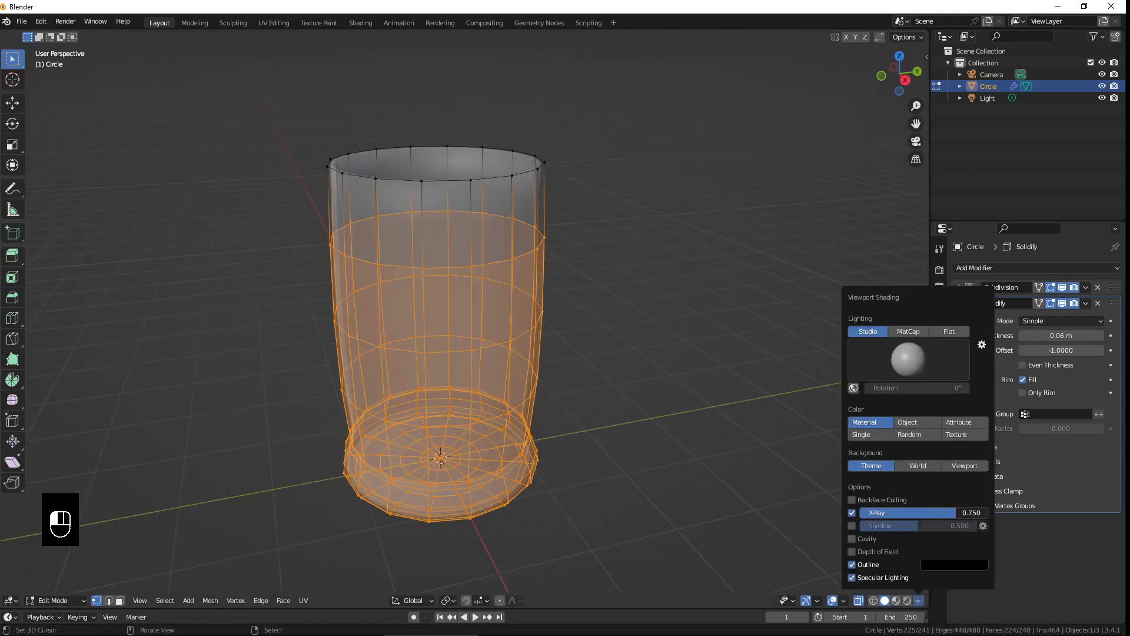
pyautogui.press('Tab')
pyautogui.moveTo(589, 342)
pyautogui.mouseDown(button='middle')
pyautogui.moveTo(531, 347)
pyautogui.moveTo(510, 390)
pyautogui.moveTo(513, 359)
pyautogui.mouseUp(button='middle')
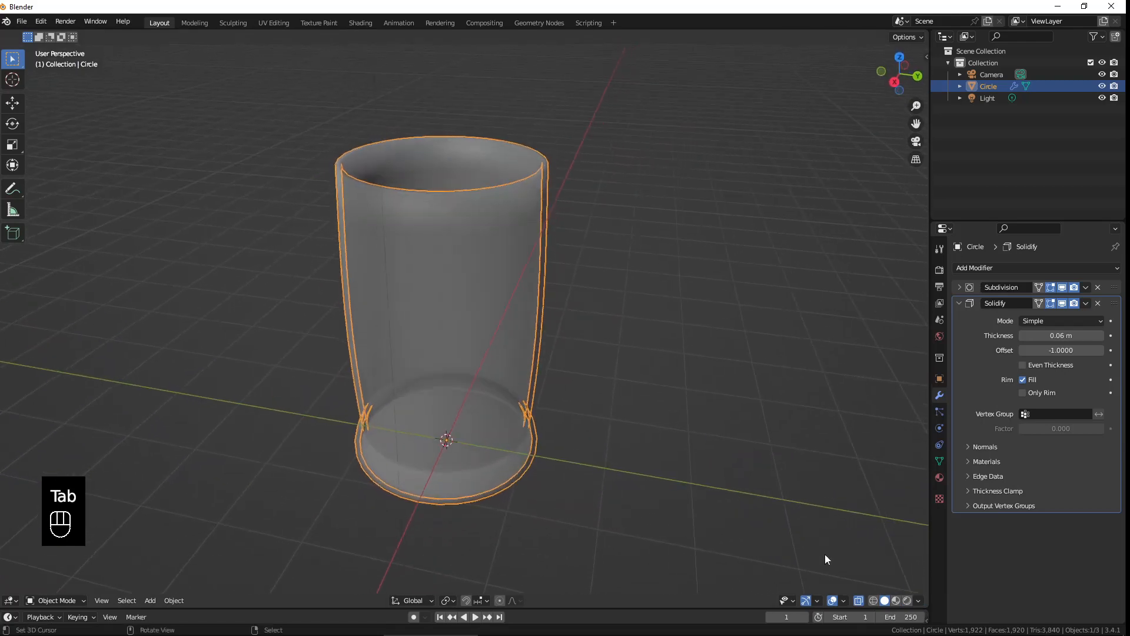
pyautogui.click(918, 599)
pyautogui.click(851, 512)
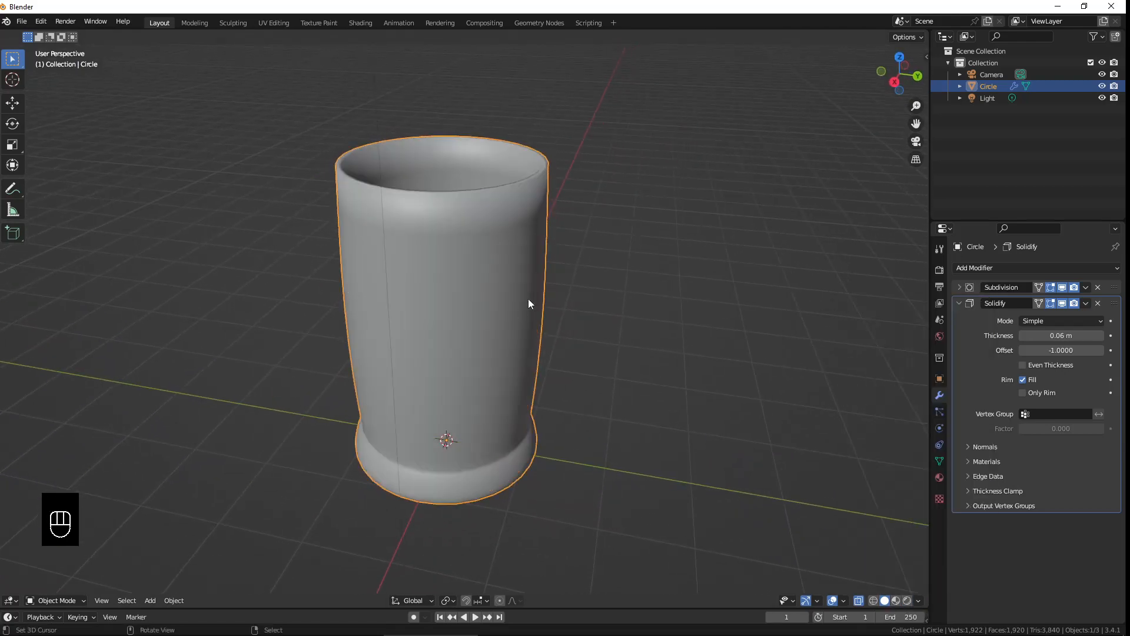
# Step: In Edit Mode and front view, box-select all mug vertices below the two uppermost edge loops
pyautogui.press('Tab')
pyautogui.moveTo(465, 298); pyautogui.dragTo(524, 323, button='middle')
pyautogui.press('a')
pyautogui.press('a')
pyautogui.scroll(-2, 523, 326)
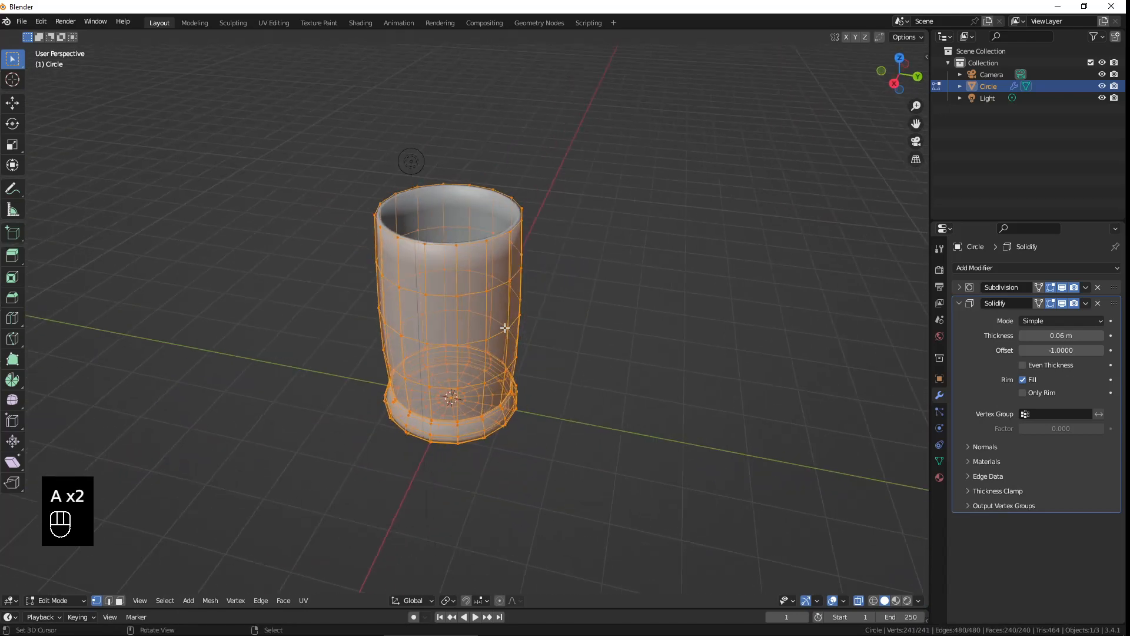
pyautogui.press('KP_1')
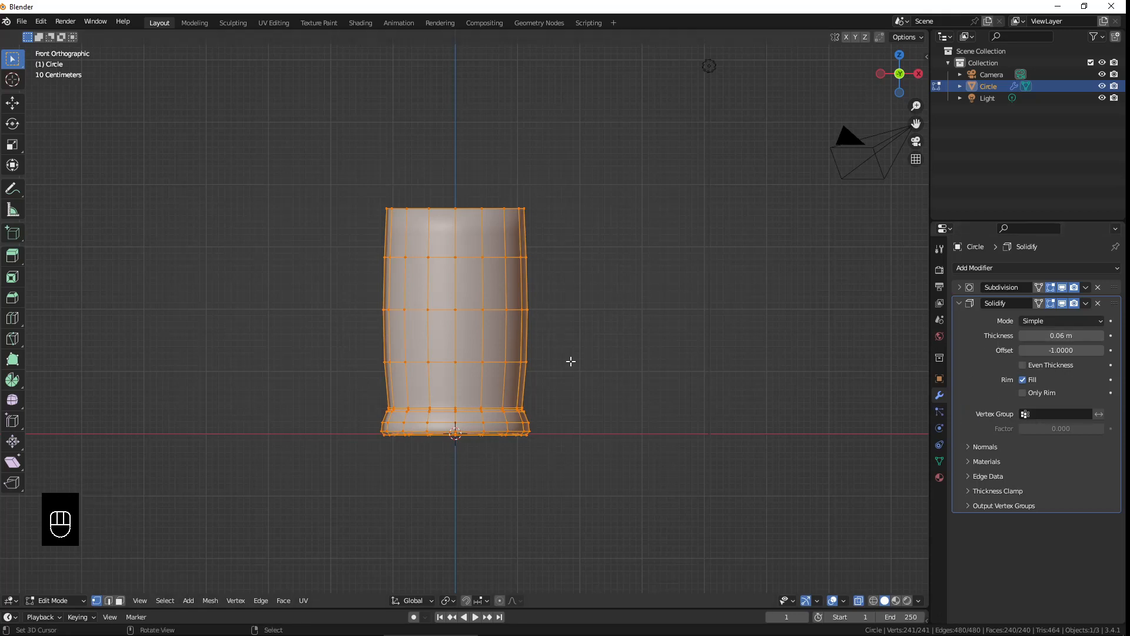
pyautogui.press('a')
pyautogui.press('a')
pyautogui.press('b')
pyautogui.moveTo(582, 451); pyautogui.dragTo(347, 277)
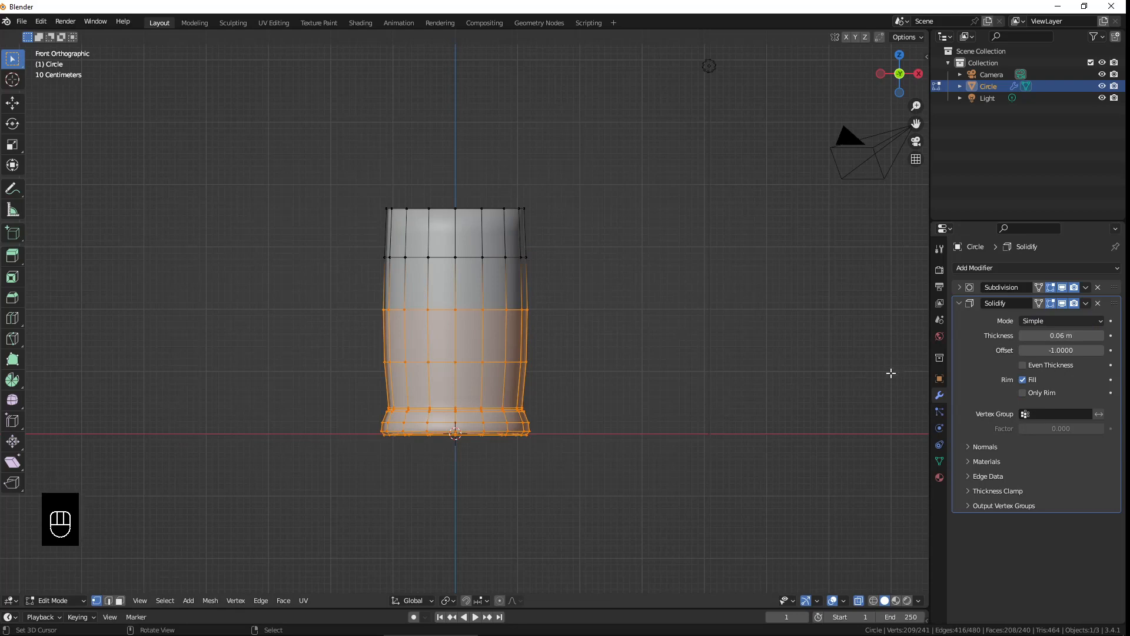
# Step: Create a vertex group named "solidify example" and assign the selected lower mug vertices to it
pyautogui.click(940, 460)
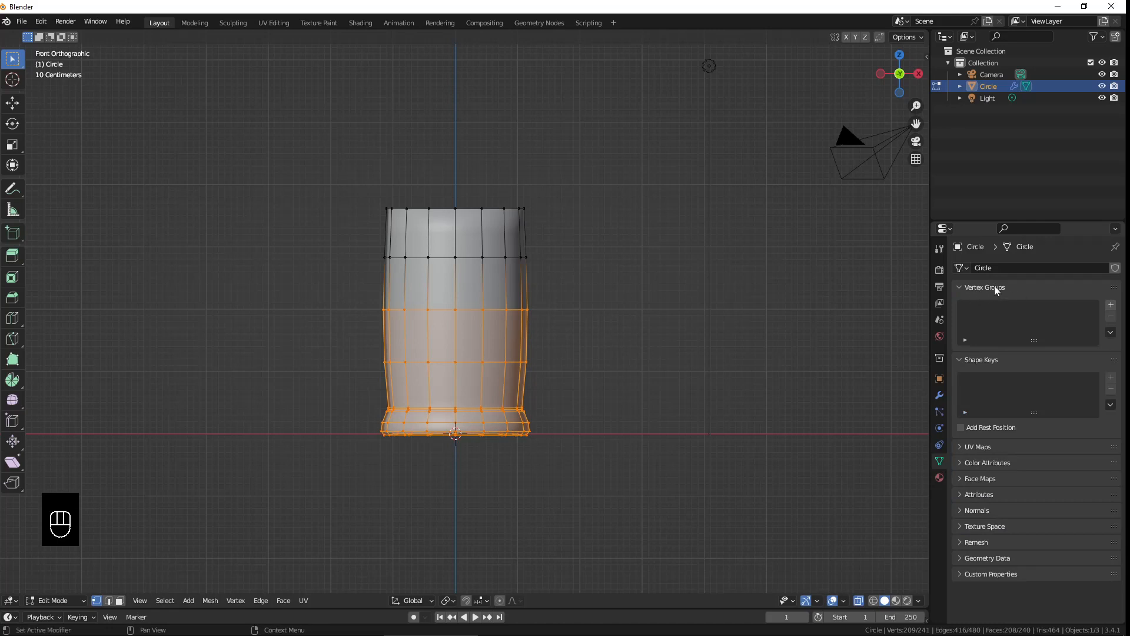
pyautogui.click(1111, 305)
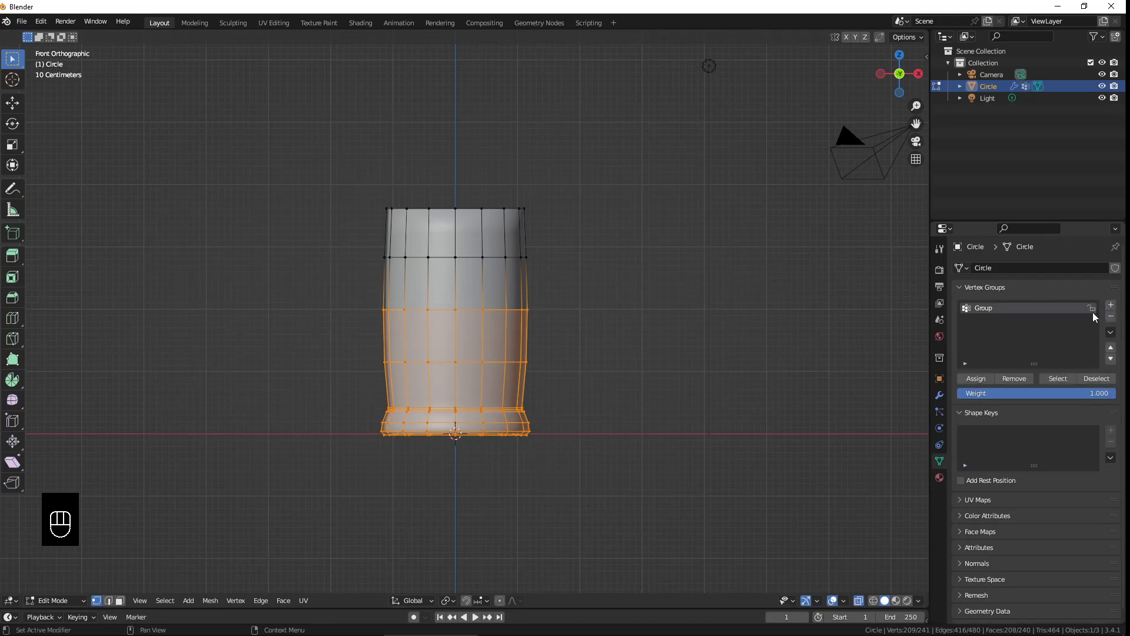
pyautogui.doubleClick(983, 309)
pyautogui.write('solidify')
pyautogui.press('BackSpace')
pyautogui.press('BackSpace')
pyautogui.write('ify')
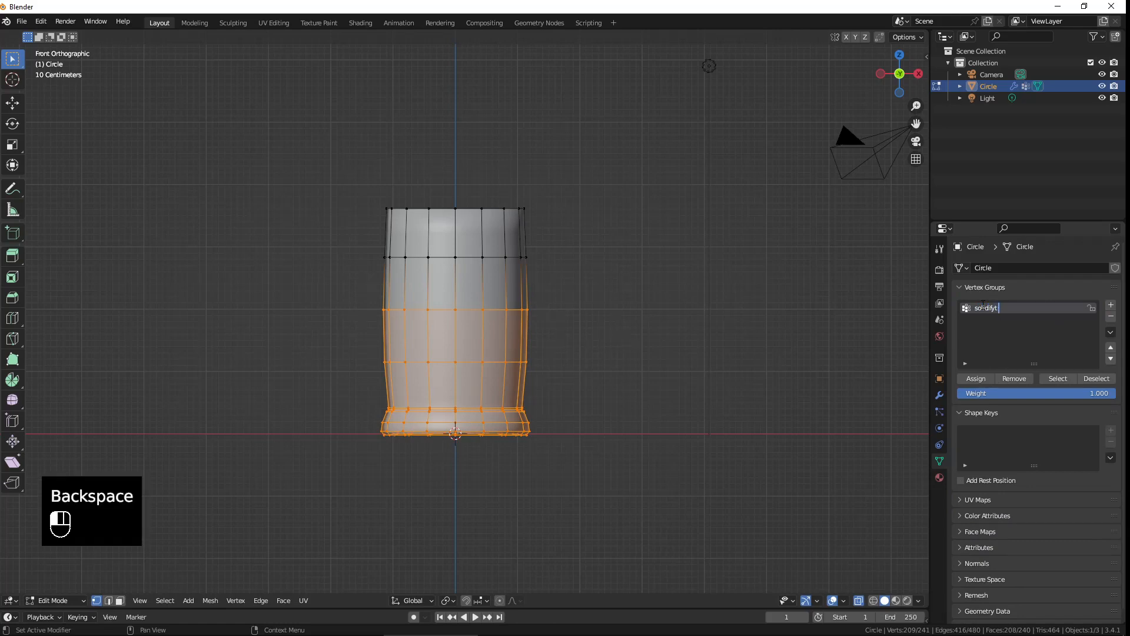
pyautogui.press('BackSpace')
pyautogui.press('BackSpace')
pyautogui.write('example')
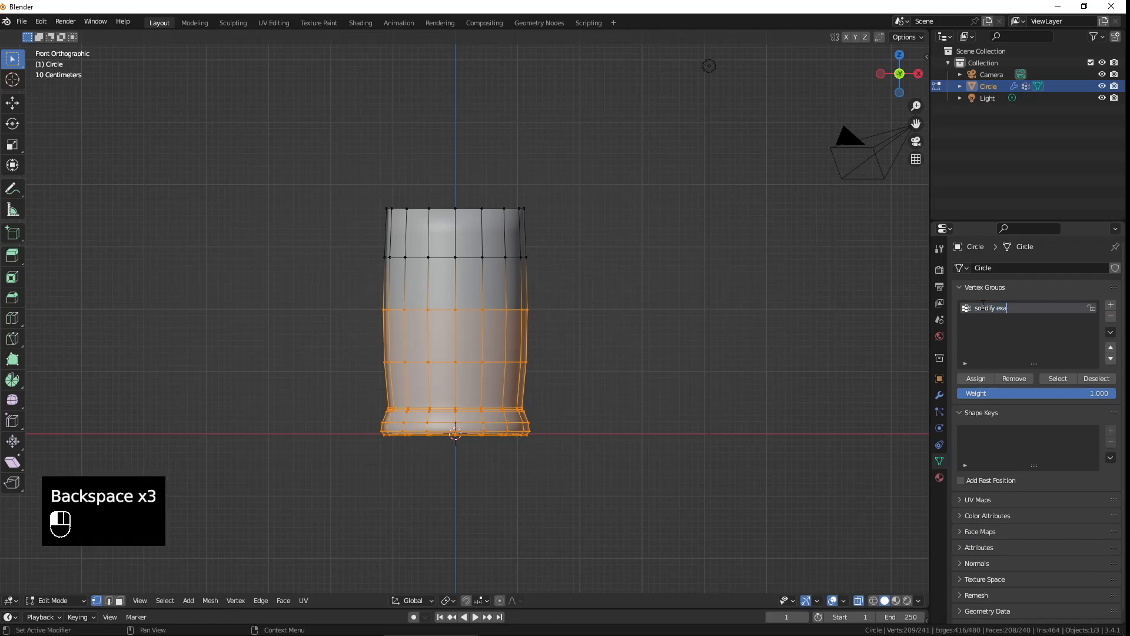
pyautogui.press('Return')
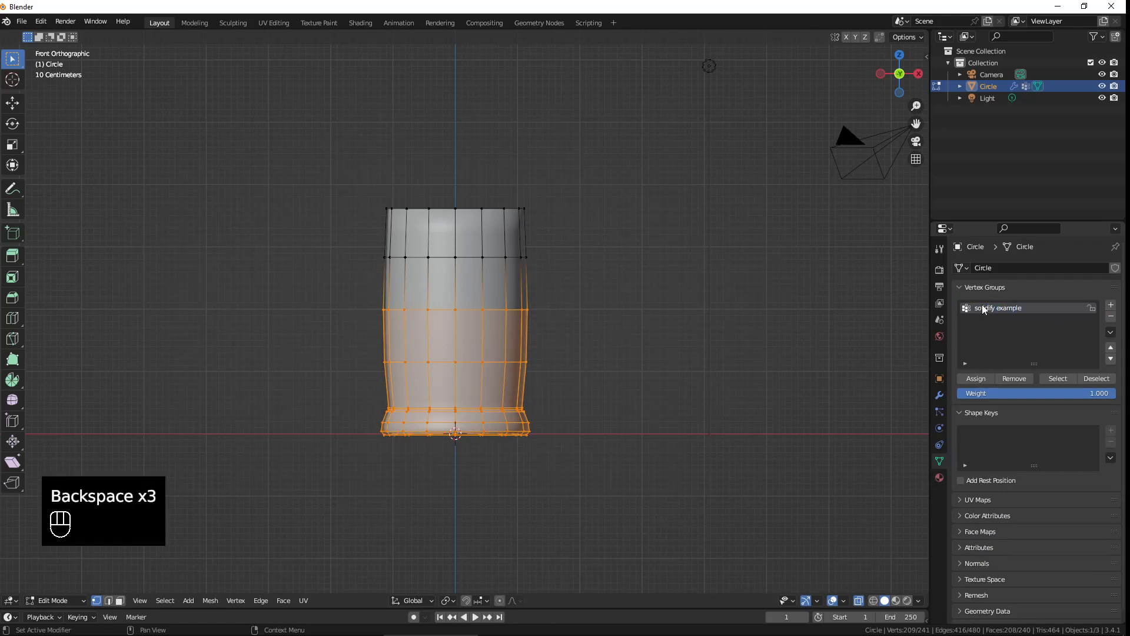
pyautogui.click(979, 378)
# Step: Return to Object Mode and limit the Solidify modifier to the "solidify example" vertex group
pyautogui.moveTo(579, 296); pyautogui.dragTo(593, 327, button='middle')
pyautogui.press('Tab')
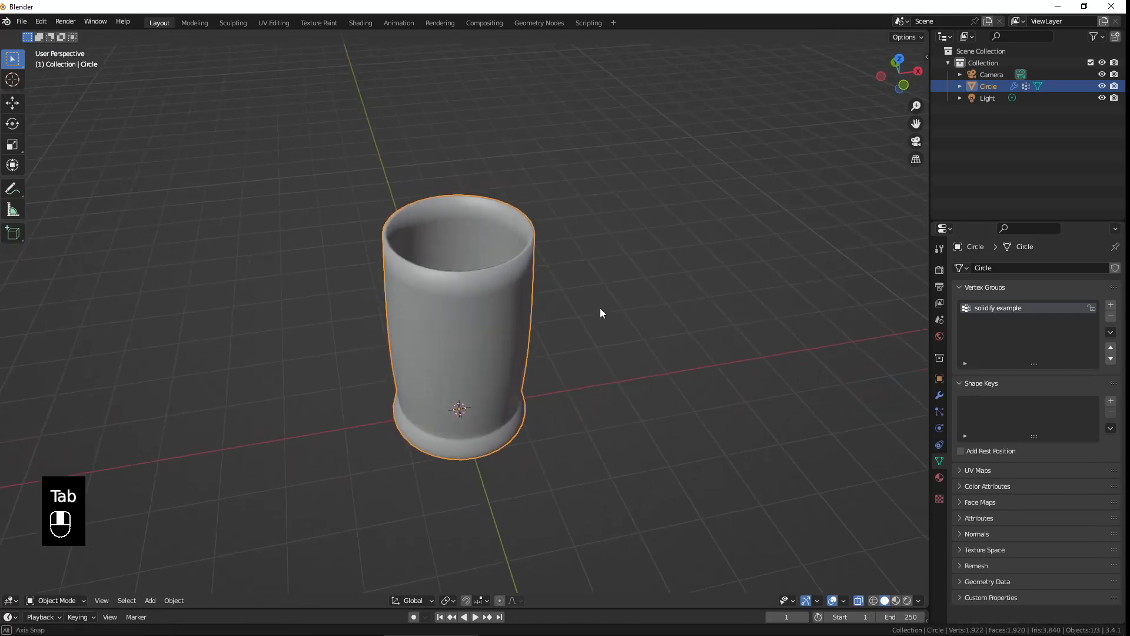
pyautogui.click(940, 395)
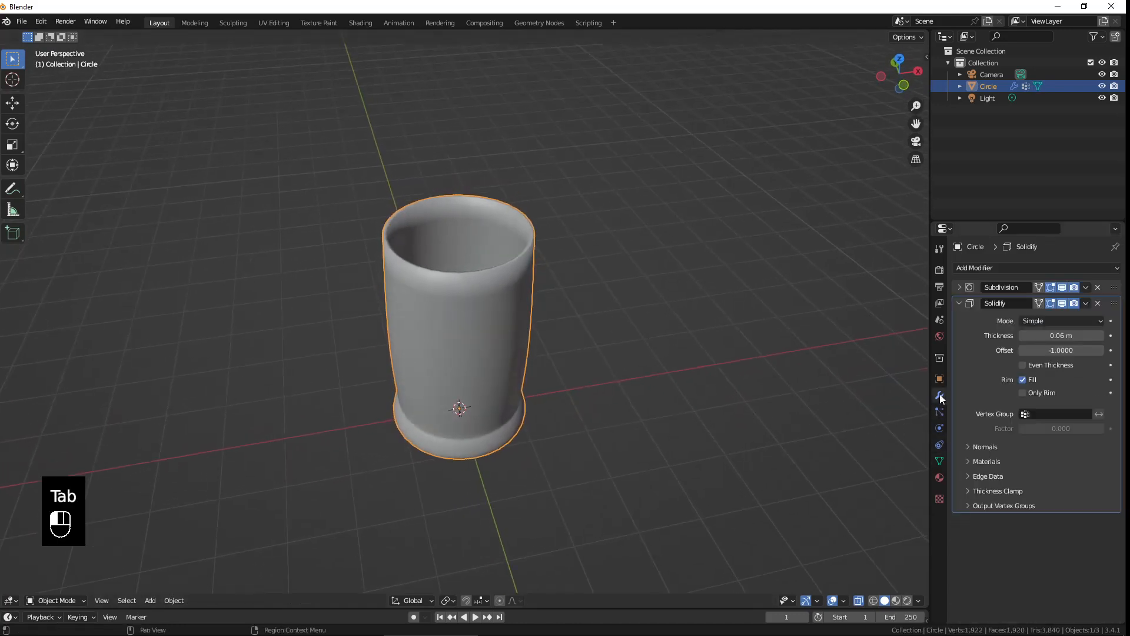
pyautogui.click(1047, 413)
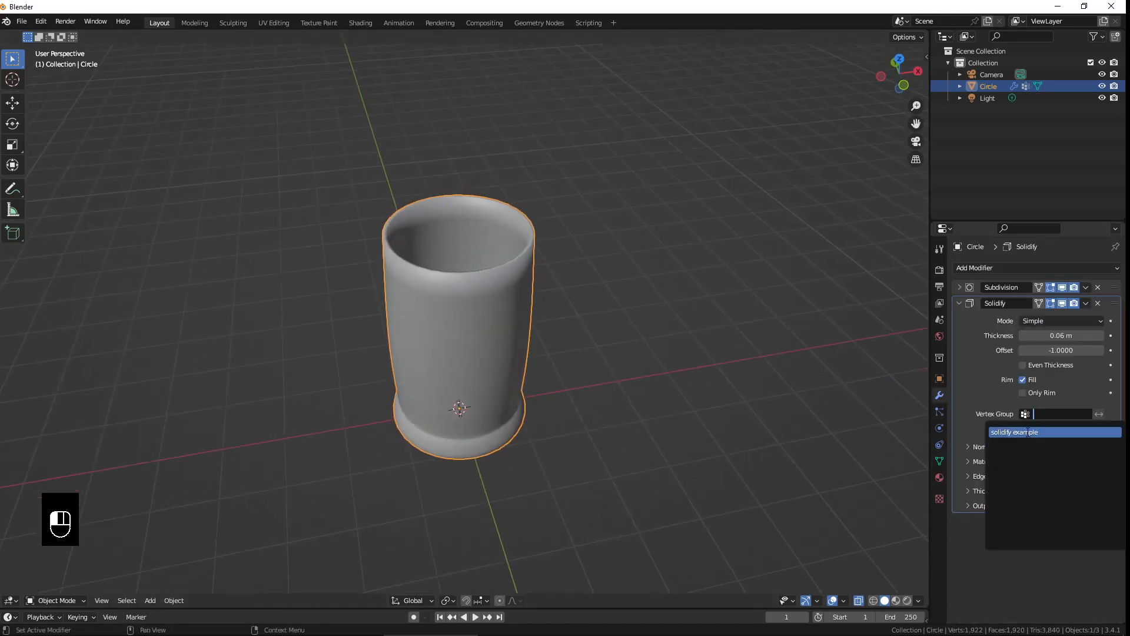
pyautogui.click(1024, 432)
pyautogui.moveTo(568, 300); pyautogui.dragTo(512, 306, button='middle')
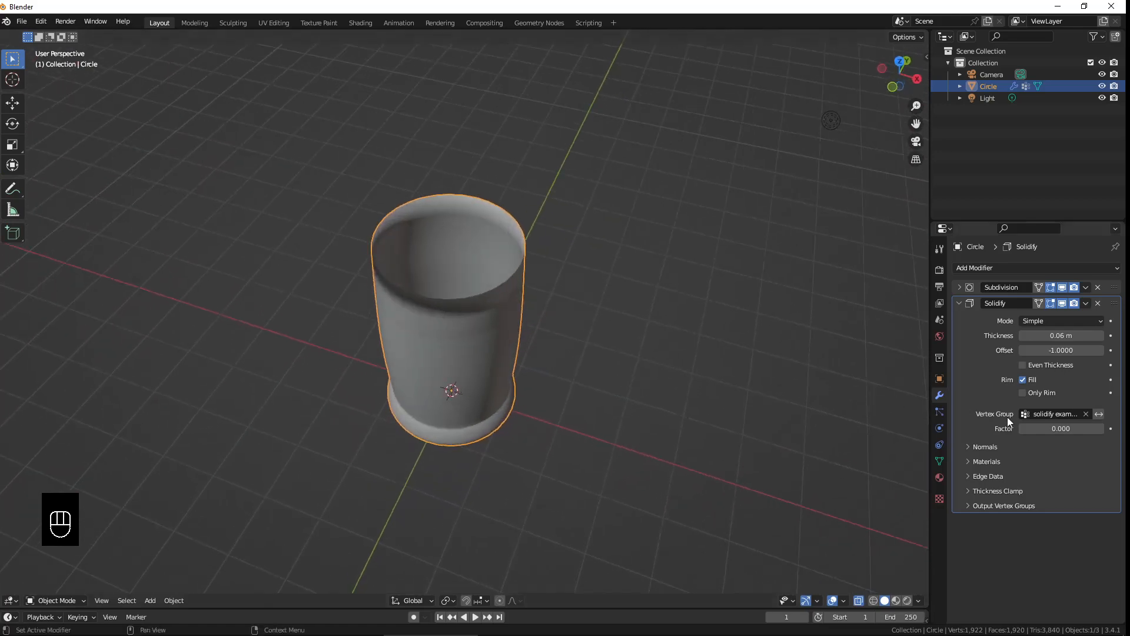
# Step: Invert the Solidify modifier's vertex group influence and inspect the mug's rim and walls
pyautogui.click(1099, 413)
pyautogui.moveTo(464, 363); pyautogui.dragTo(612, 371, button='middle')
pyautogui.scroll(5, 463, 362)
pyautogui.scroll(-5, 513, 408)
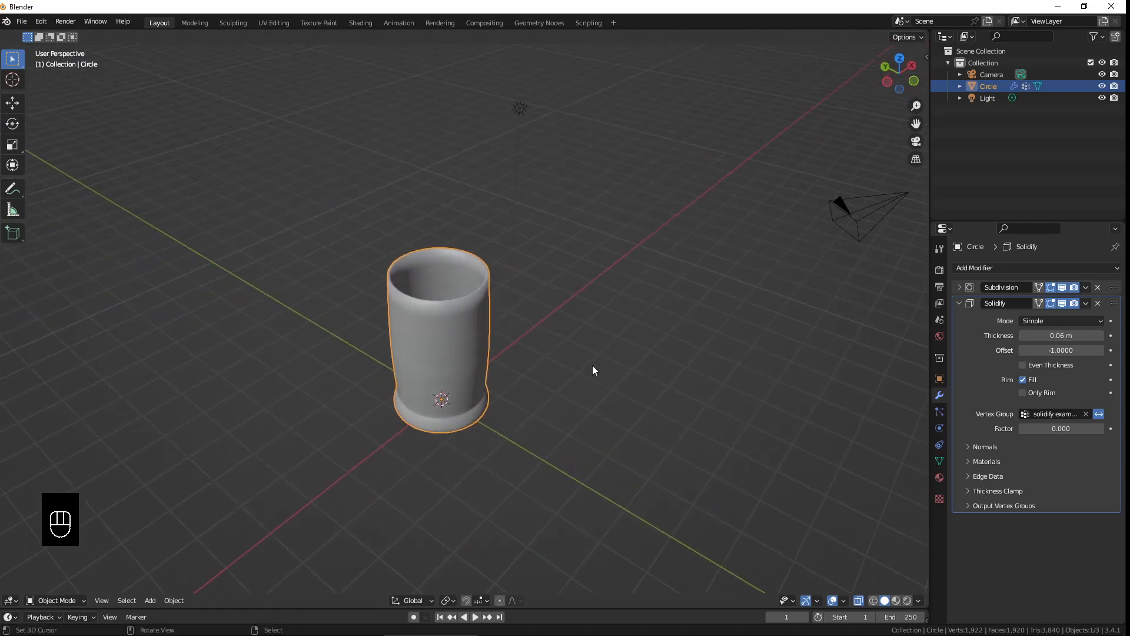
pyautogui.moveTo(438, 343); pyautogui.dragTo(468, 327, button='middle')
pyautogui.scroll(3, 546, 393)
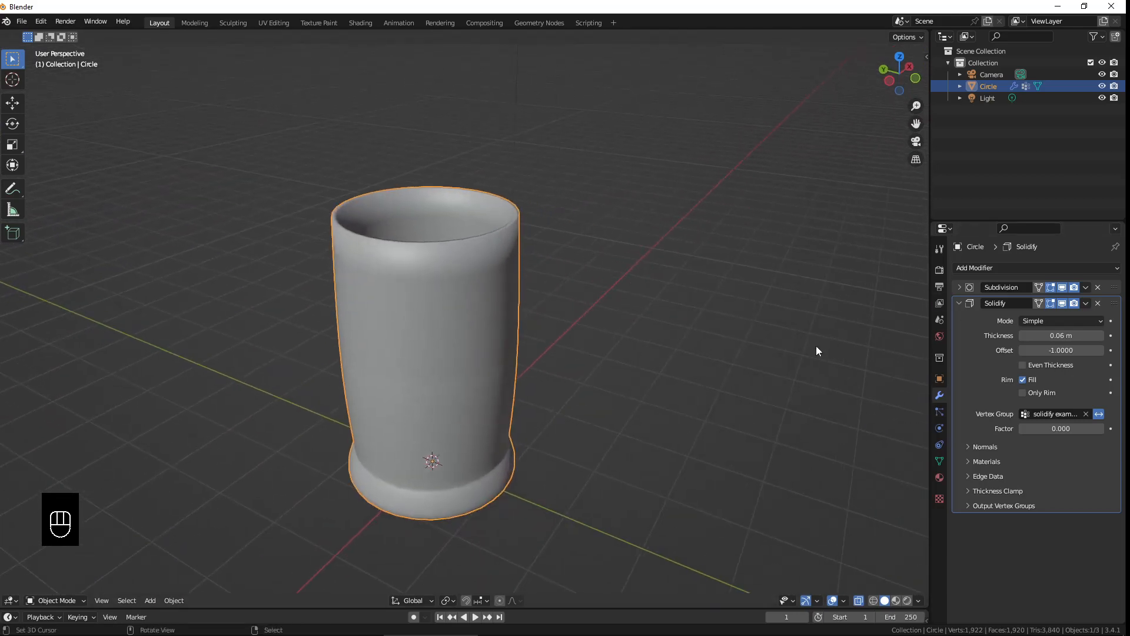
# Step: Remove the Solidify modifier from the mug, delete the "solidify example" vertex group, and collapse the Vertex Groups and Shape Keys sections
pyautogui.click(1098, 303)
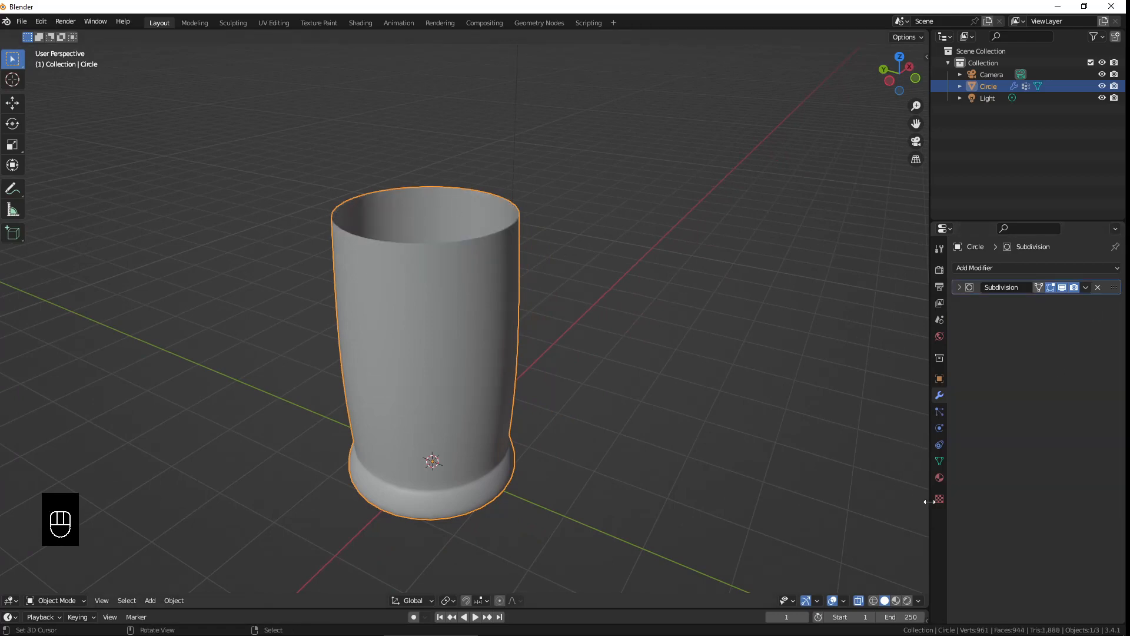
pyautogui.click(939, 460)
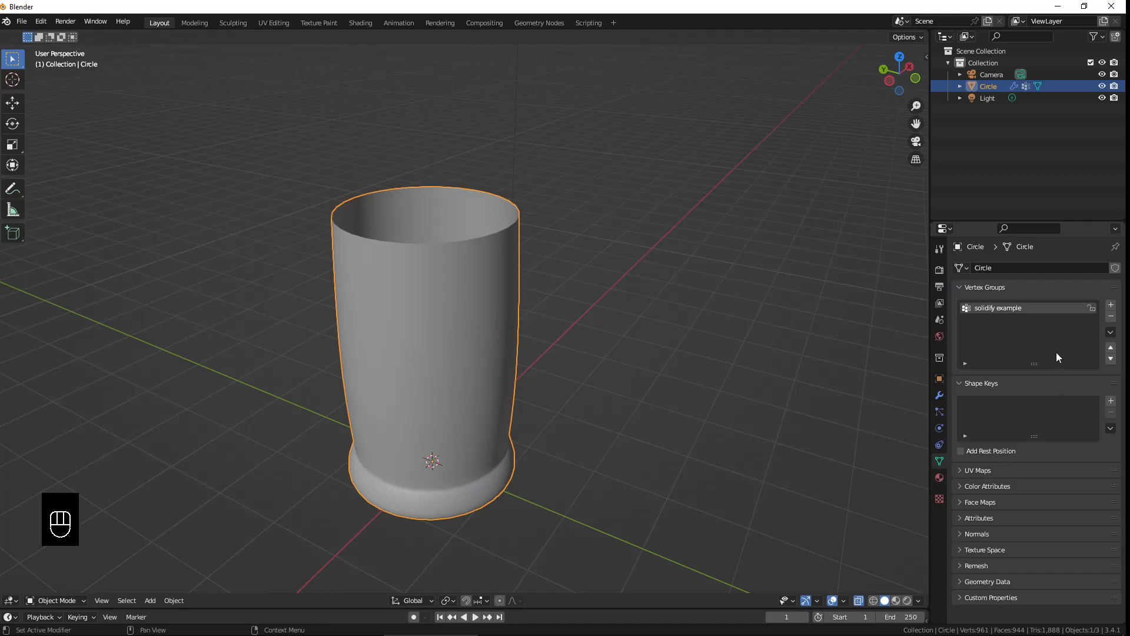
pyautogui.click(1110, 317)
pyautogui.click(961, 287)
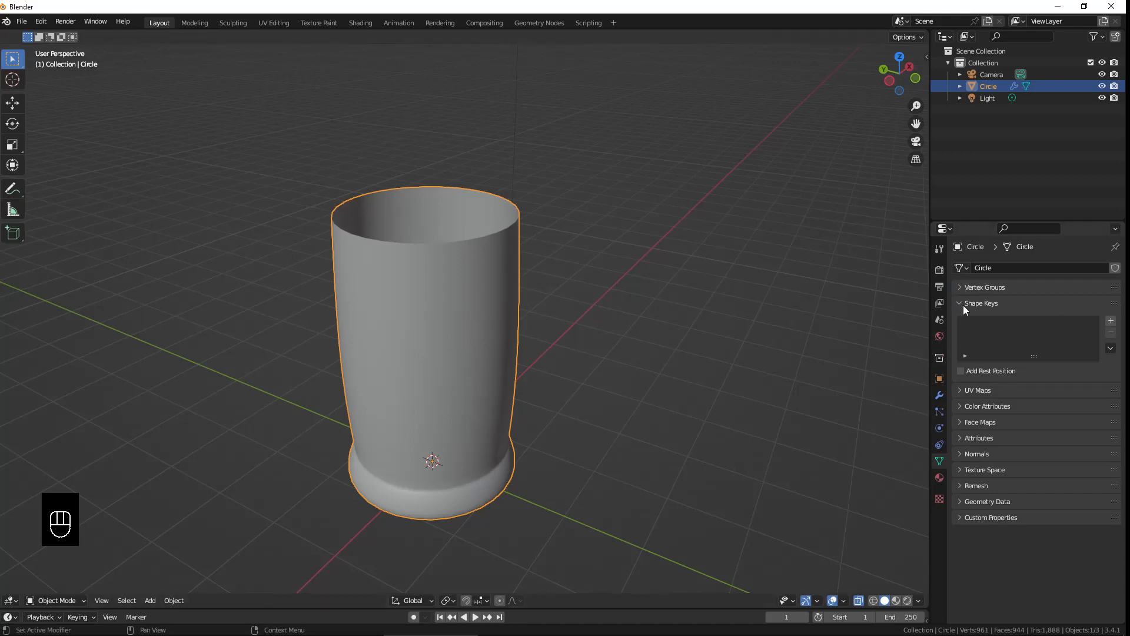
pyautogui.click(963, 303)
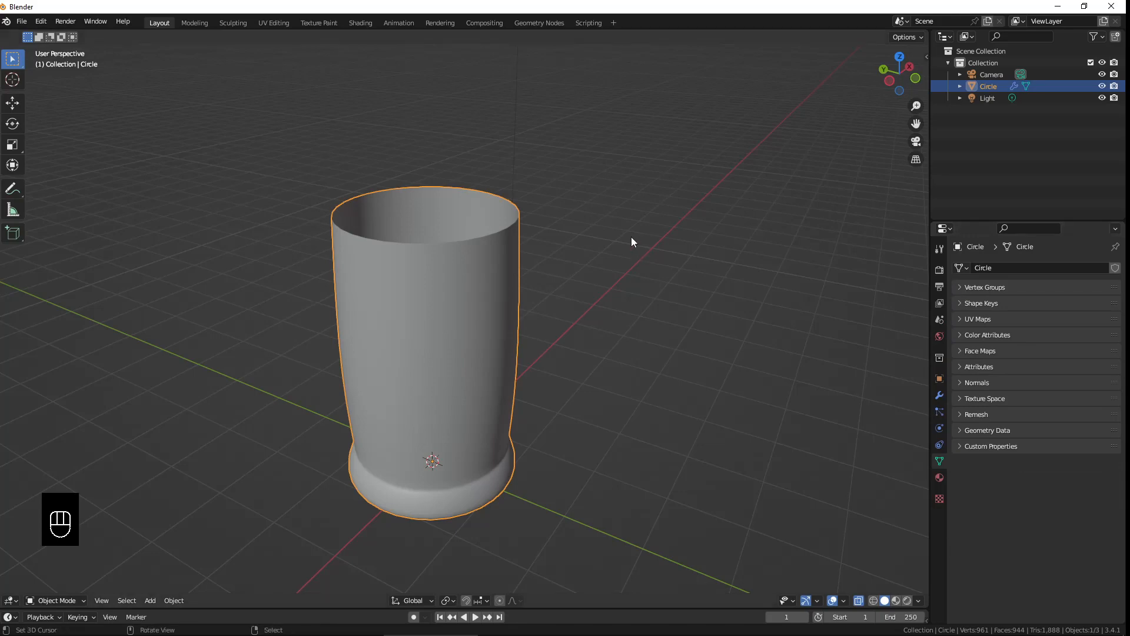
# Step: Enter Edit Mode on the mug with its open rim and interior in view
pyautogui.moveTo(485, 202); pyautogui.dragTo(518, 273, button='middle')
pyautogui.press('Tab')
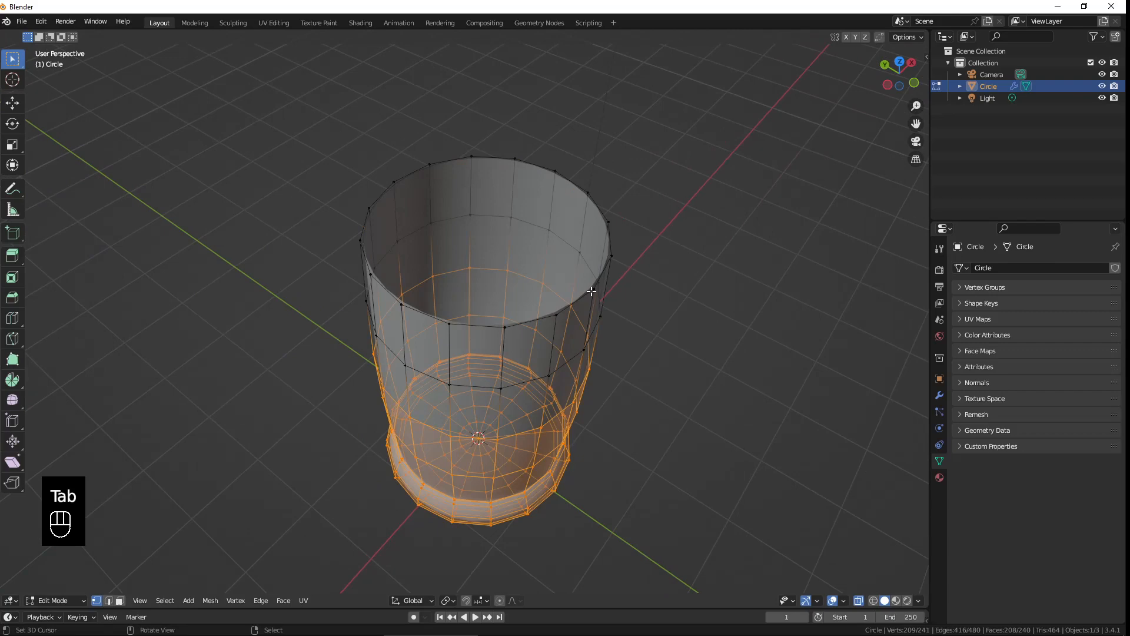
# Step: Extrude the open top edge loop of the cup in place and scale the new ring inward to 0.967
pyautogui.keyDown('alt'); pyautogui.click(579, 179); pyautogui.keyUp('alt')
pyautogui.keyDown('shift'); pyautogui.moveTo(573, 296); pyautogui.dragTo(542, 336, button='middle'); pyautogui.keyUp('shift')
pyautogui.press('e')
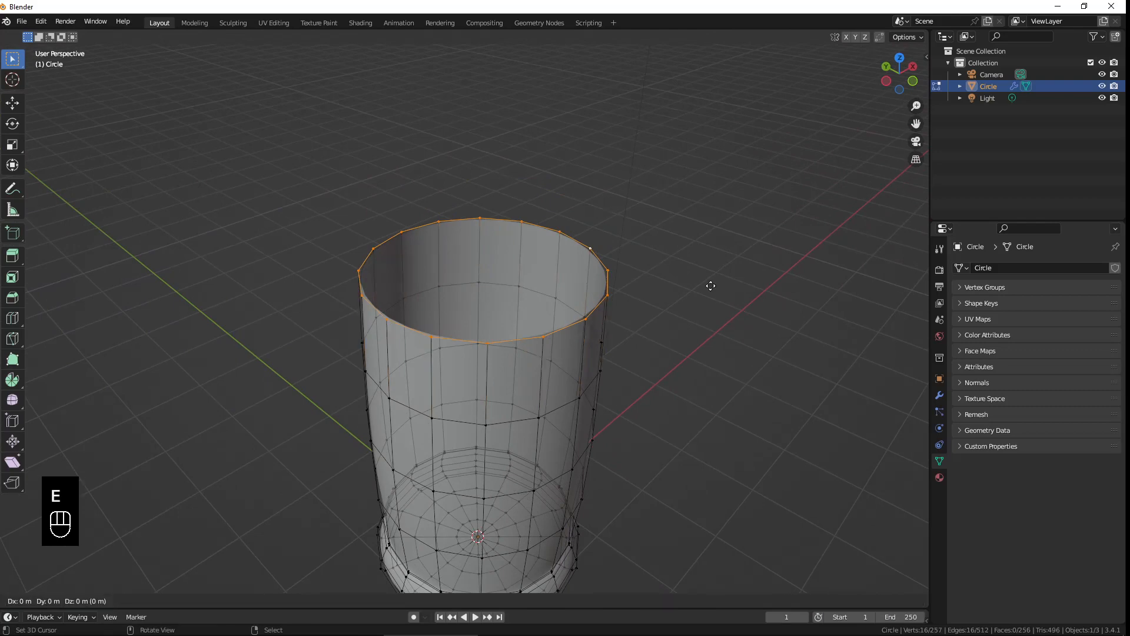
pyautogui.rightClick(711, 286)
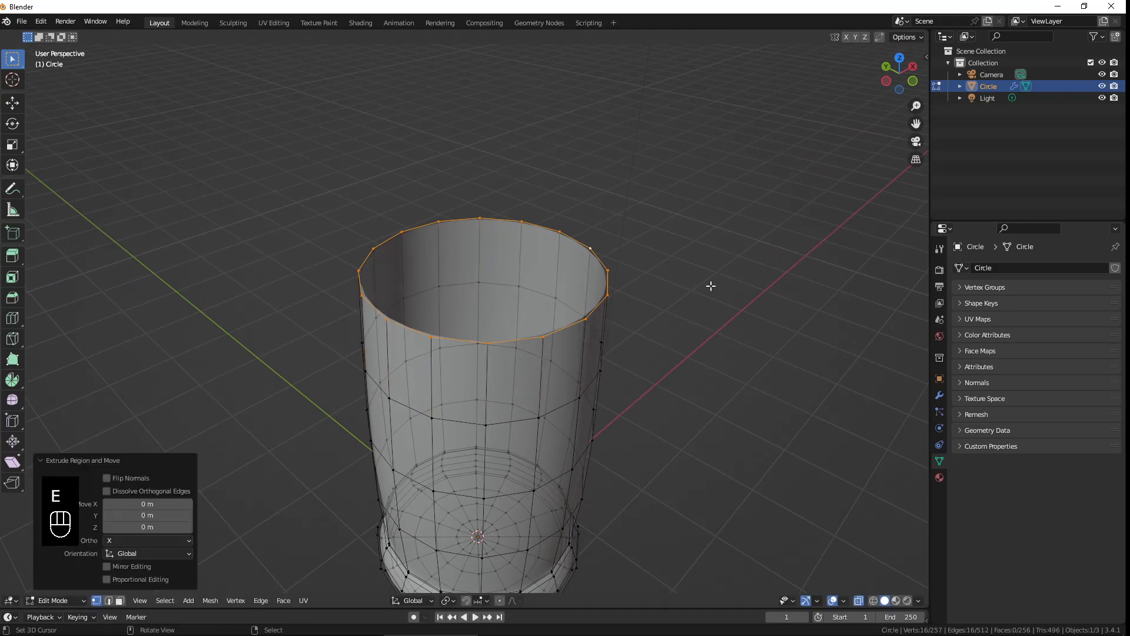
pyautogui.press('s')
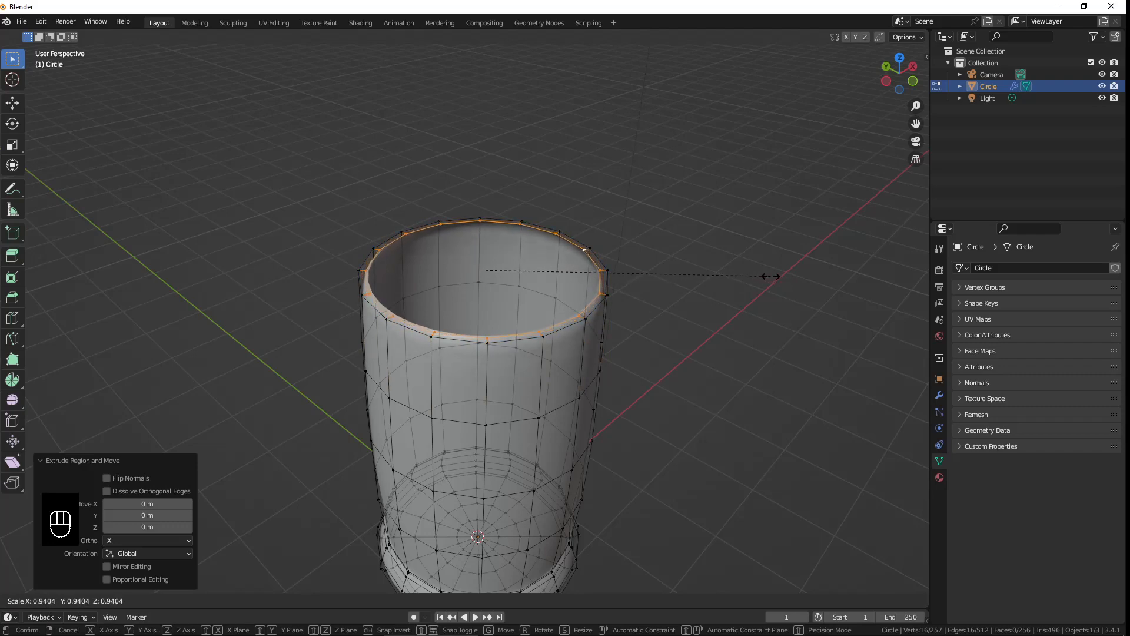
pyautogui.click(778, 275)
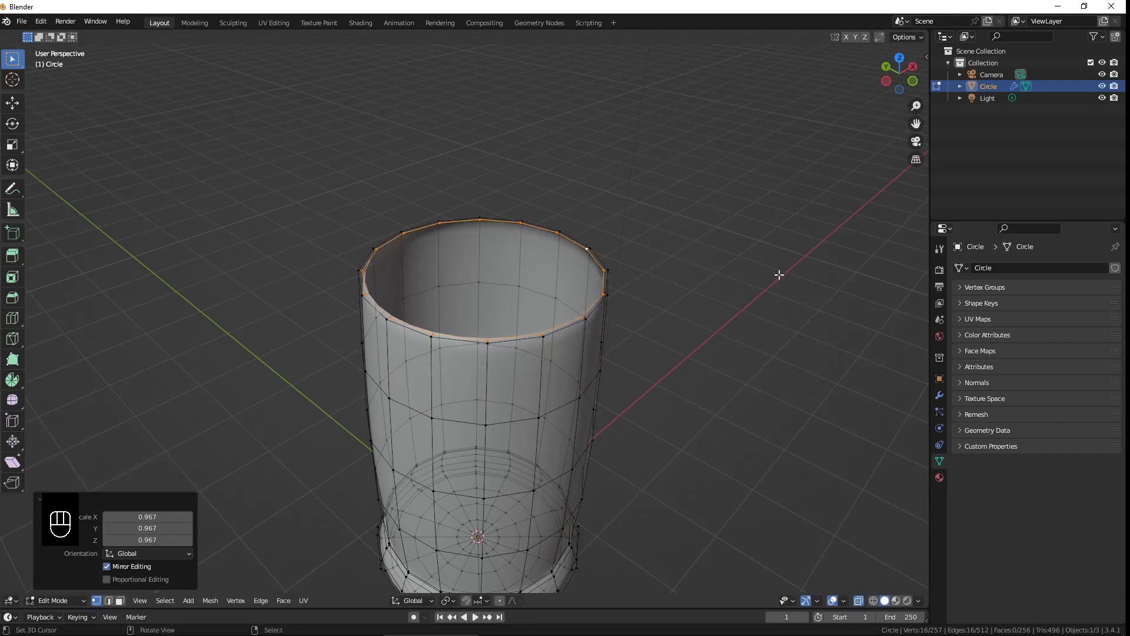
# Step: Extrude the inner rim loop again and scale it inward to 0.929 to give the rim its thickness
pyautogui.scroll(2, 665, 306)
pyautogui.keyDown('shift'); pyautogui.moveTo(661, 310); pyautogui.dragTo(752, 323, button='middle'); pyautogui.keyUp('shift')
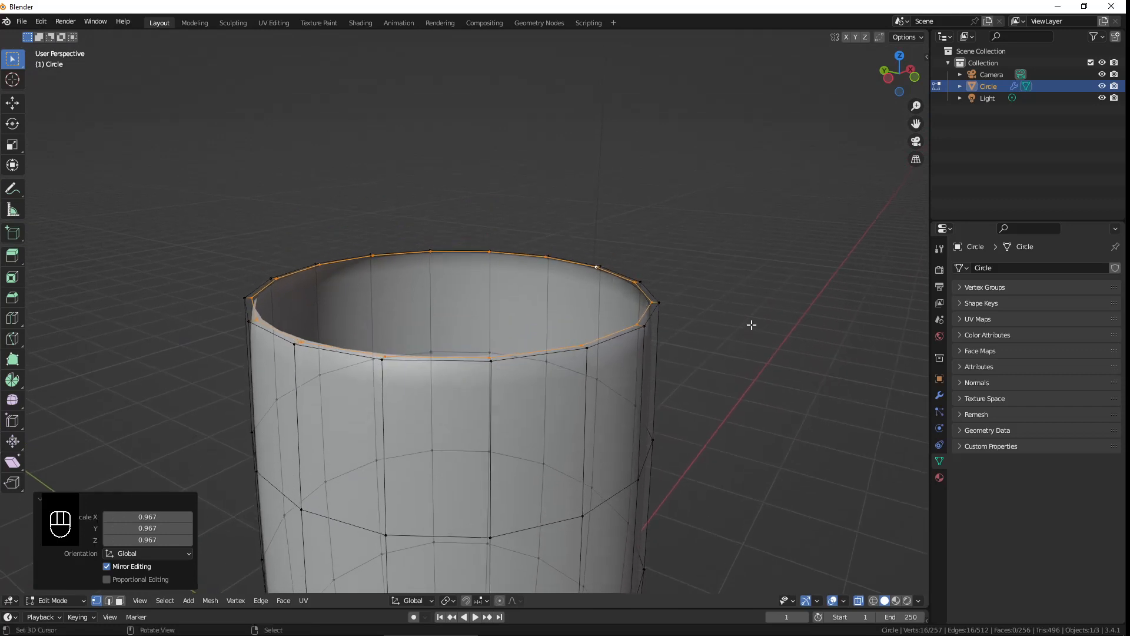
pyautogui.press('e')
pyautogui.rightClick(752, 323)
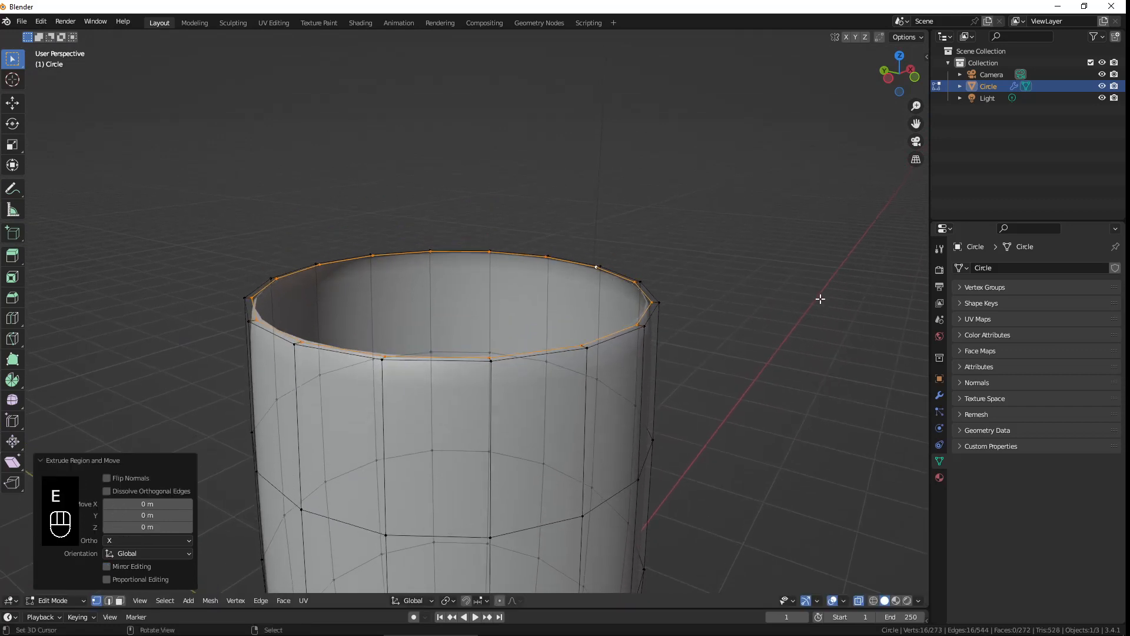
pyautogui.press('s')
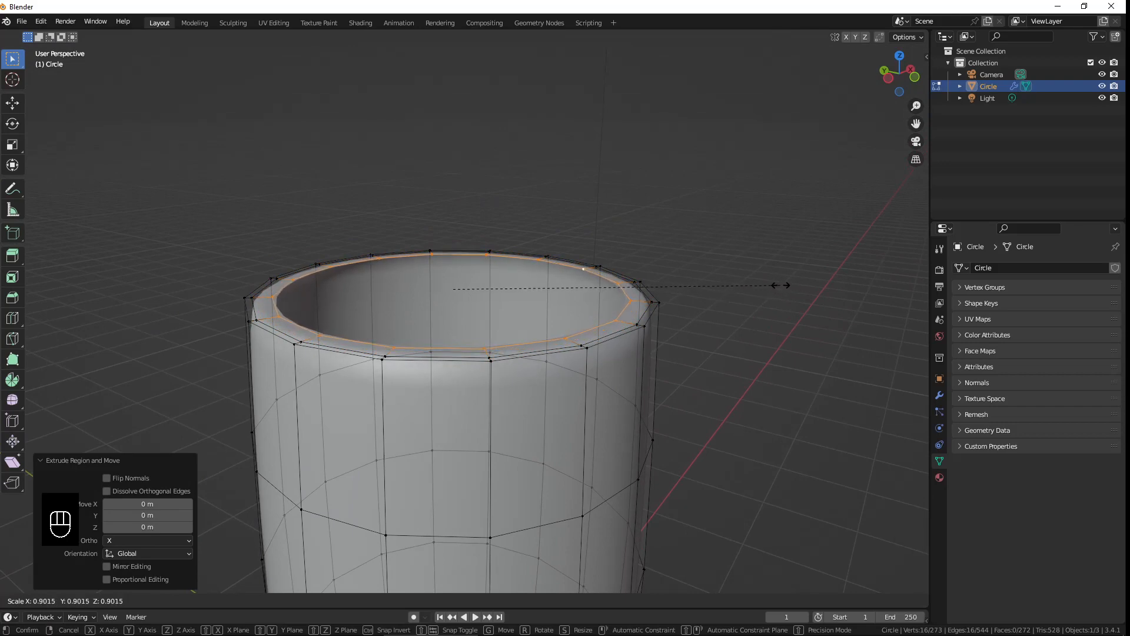
pyautogui.click(787, 285)
# Step: Extrude a third rim ring scaled to 0.966 and lower it about 0.021 m along Z to round the inner edge
pyautogui.moveTo(787, 285); pyautogui.dragTo(787, 316, button='middle')
pyautogui.keyDown('shift'); pyautogui.moveTo(638, 358); pyautogui.dragTo(671, 320, button='middle'); pyautogui.keyUp('shift')
pyautogui.scroll(2, 671, 320)
pyautogui.press('e')
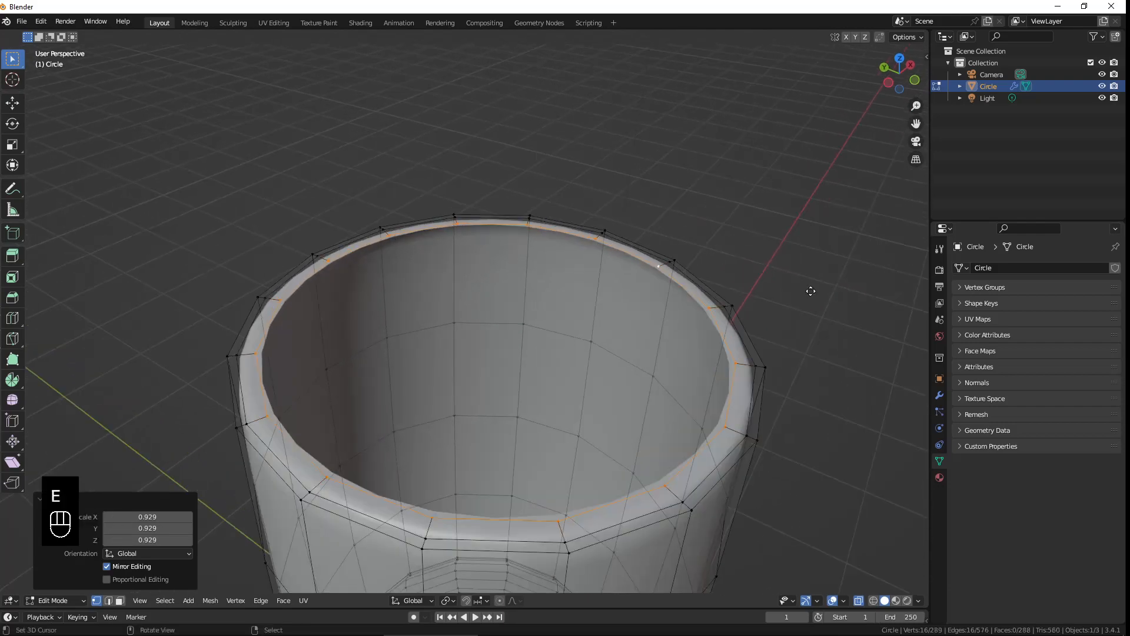
pyautogui.rightClick(811, 290)
pyautogui.press('s')
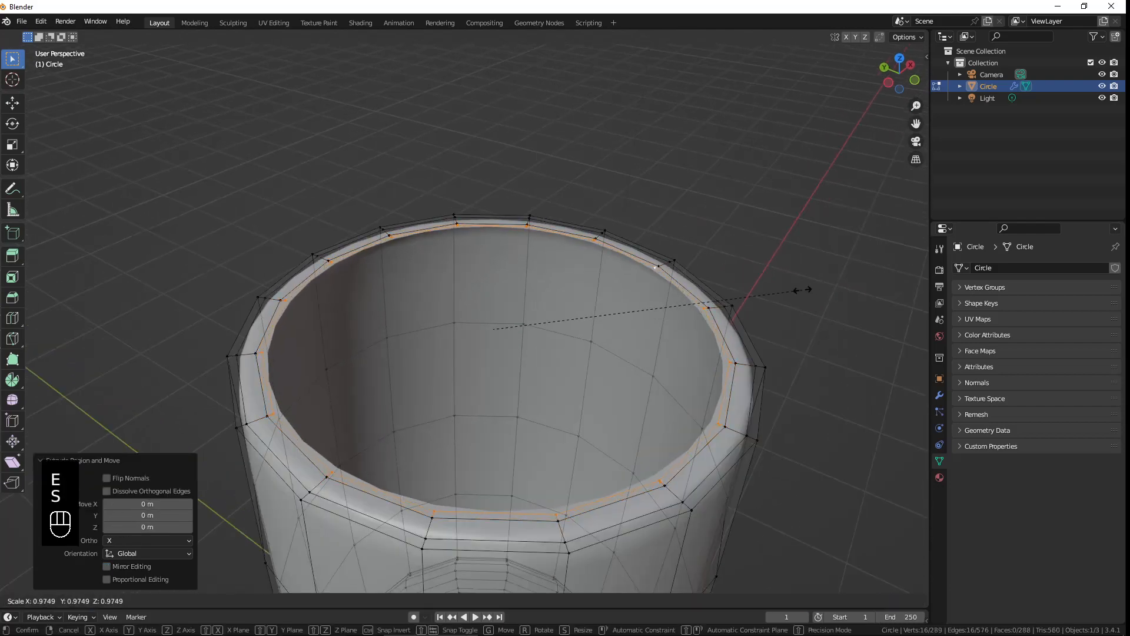
pyautogui.click(798, 289)
pyautogui.press('g')
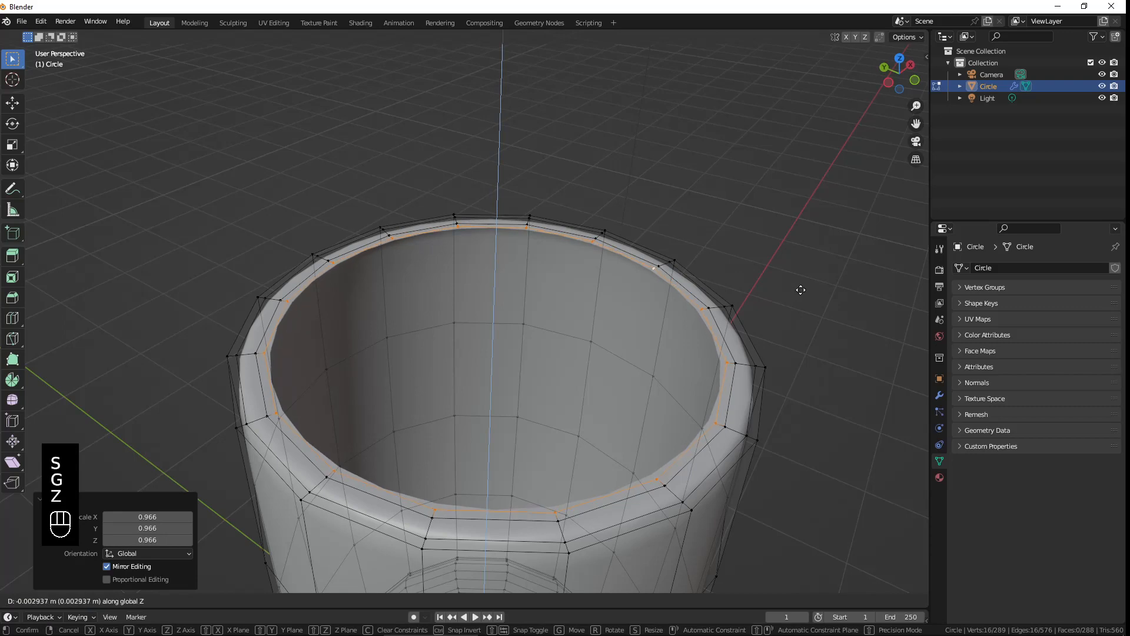
pyautogui.press('z')
pyautogui.click(802, 293)
# Step: Extrude the inner rim loop about 3.298 m straight down along Z in front view to form the inner wall
pyautogui.keyDown('shift'); pyautogui.moveTo(757, 323); pyautogui.dragTo(726, 289, button='middle'); pyautogui.keyUp('shift')
pyautogui.scroll(2, 718, 292)
pyautogui.moveTo(706, 300); pyautogui.dragTo(691, 263, button='middle')
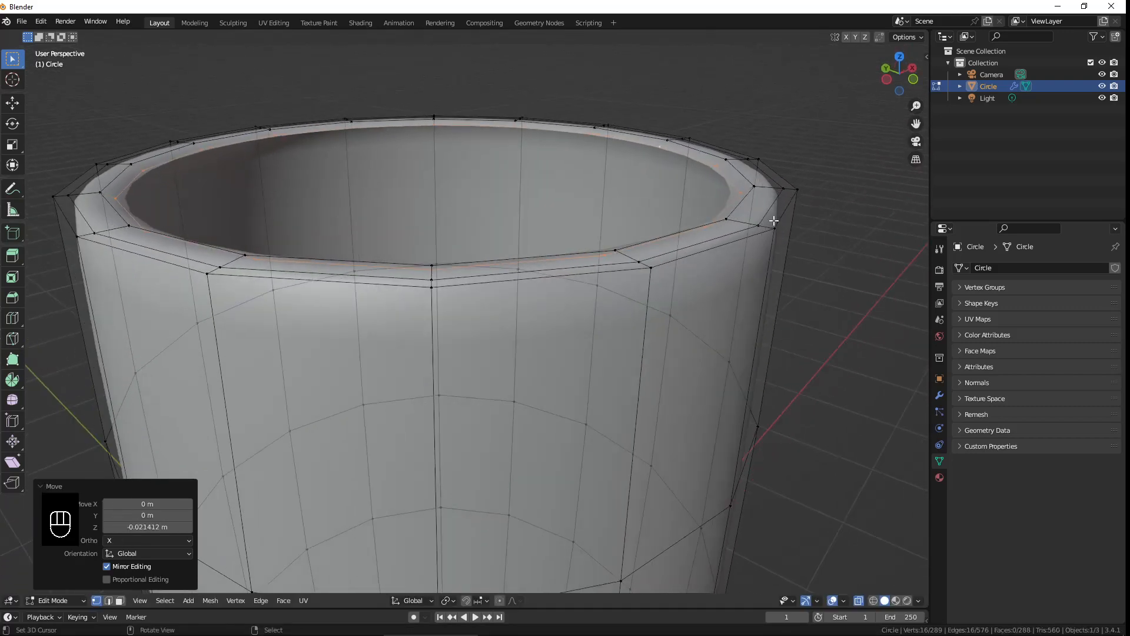
pyautogui.press('KP_1')
pyautogui.scroll(-3, 557, 221)
pyautogui.keyDown('shift'); pyautogui.moveTo(553, 229); pyautogui.dragTo(658, 150, button='middle'); pyautogui.keyUp('shift')
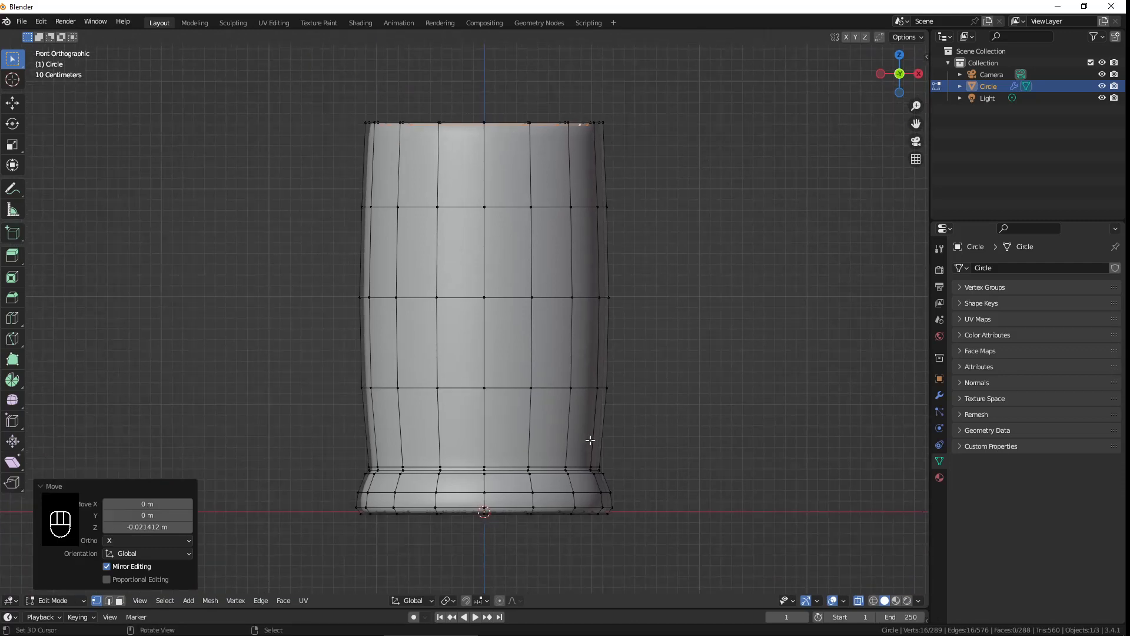
pyautogui.press('e')
pyautogui.press('z')
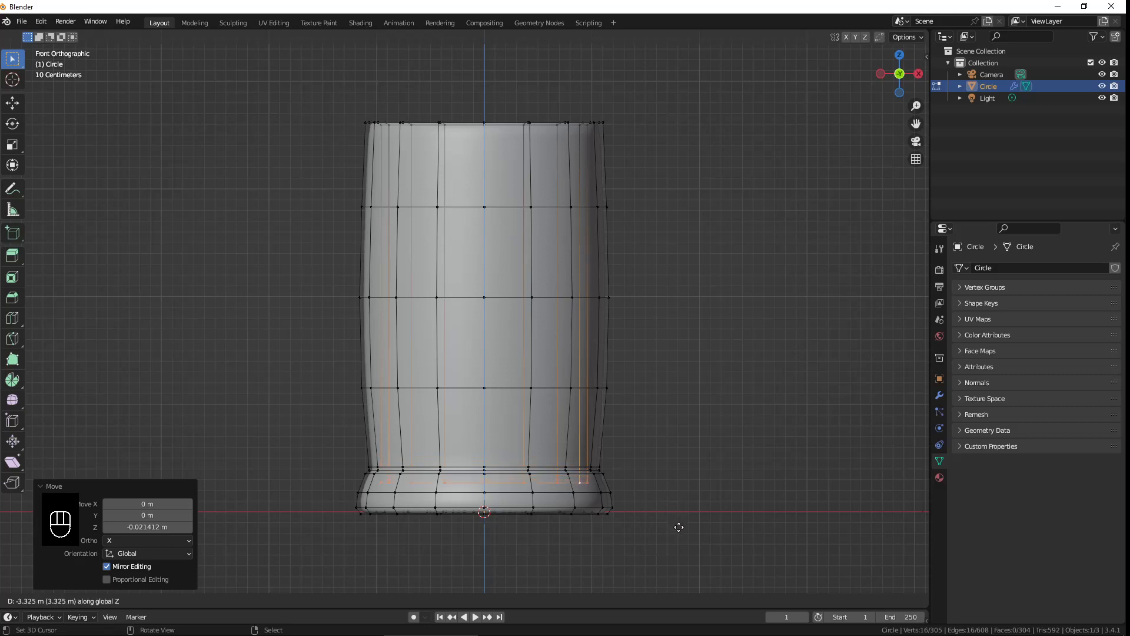
pyautogui.click(676, 523)
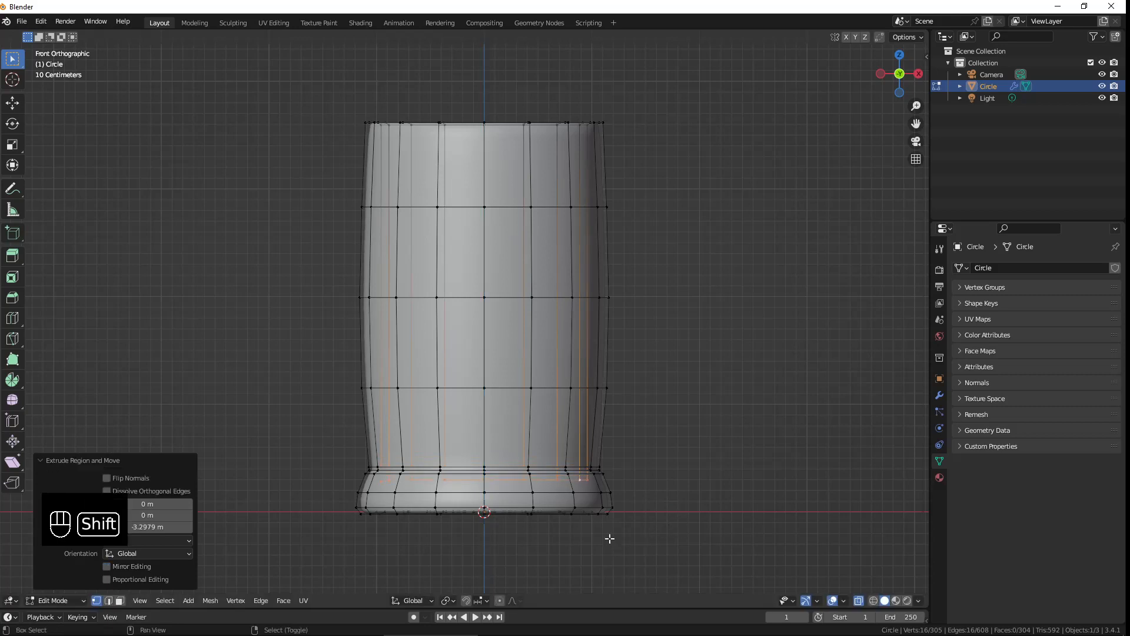
# Step: Extrude the inner wall's lower loop, scale it to 0.890 and move it down about 0.041 m along Z
pyautogui.keyDown('shift'); pyautogui.moveTo(662, 529); pyautogui.dragTo(604, 381, button='middle'); pyautogui.keyUp('shift')
pyautogui.scroll(3, 603, 382)
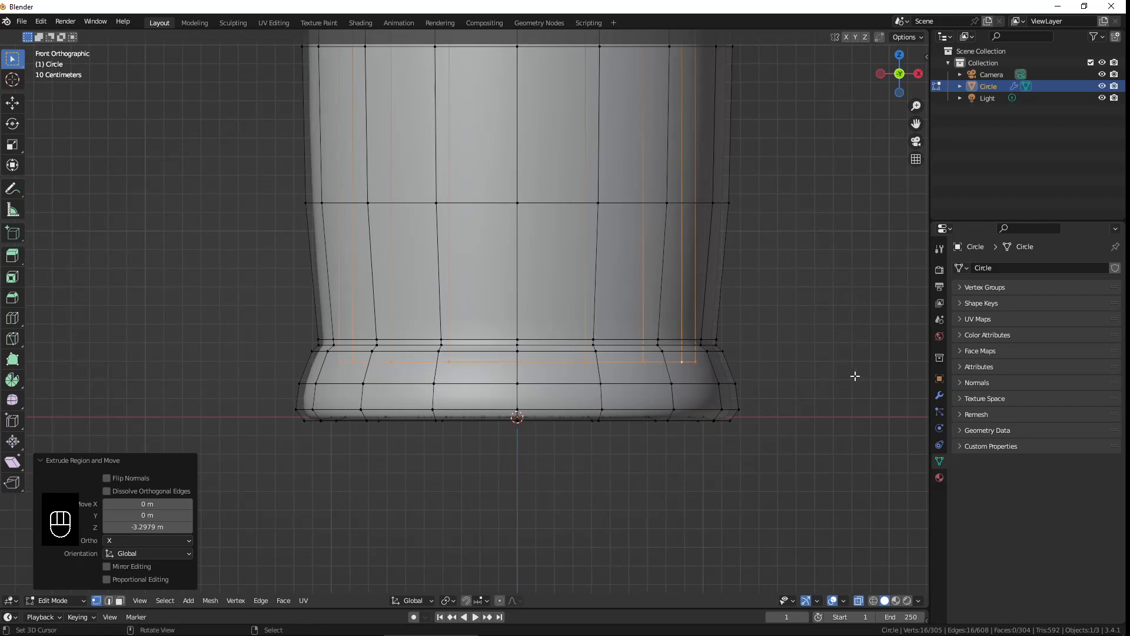
pyautogui.press('e')
pyautogui.press('s')
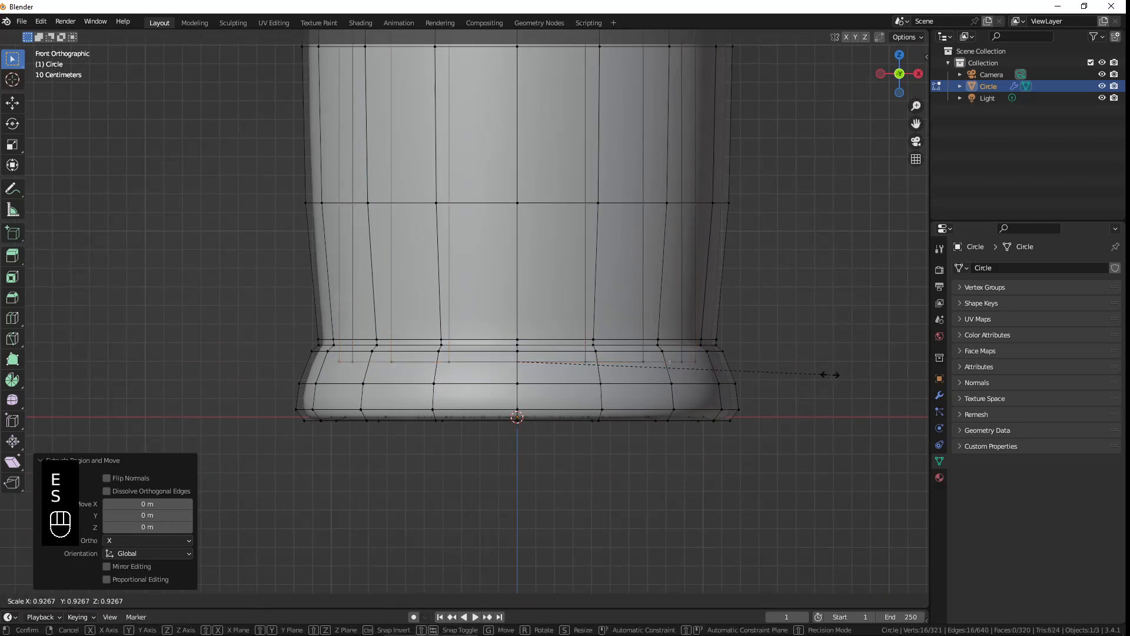
pyautogui.click(818, 371)
pyautogui.press('g')
pyautogui.press('z')
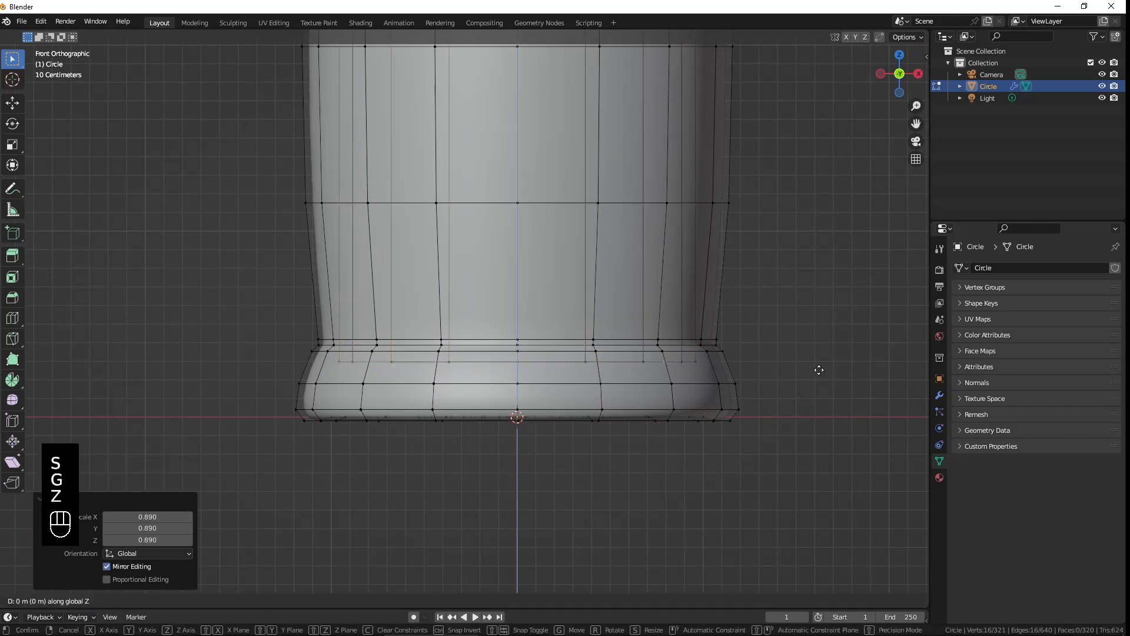
pyautogui.click(821, 377)
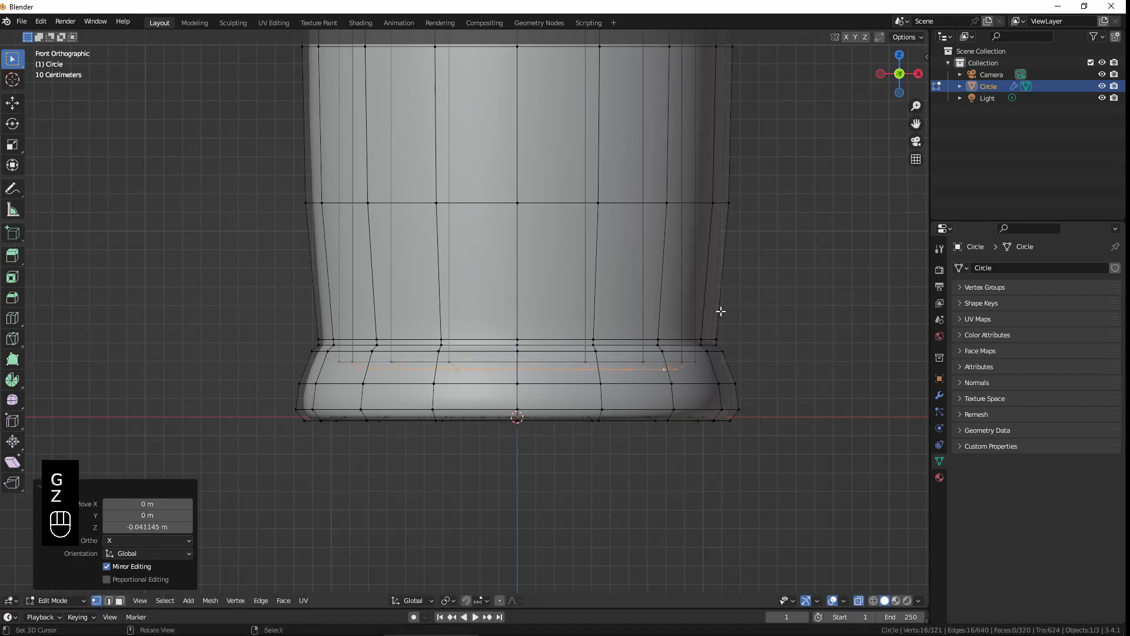
# Step: Extrude the inner bottom loop down about 0.068 m along Z and scale it to 0.619 to curve the floor
pyautogui.keyDown('shift'); pyautogui.moveTo(595, 380); pyautogui.dragTo(550, 390, button='middle'); pyautogui.keyUp('shift')
pyautogui.scroll(3, 588, 317)
pyautogui.press('e')
pyautogui.press('z')
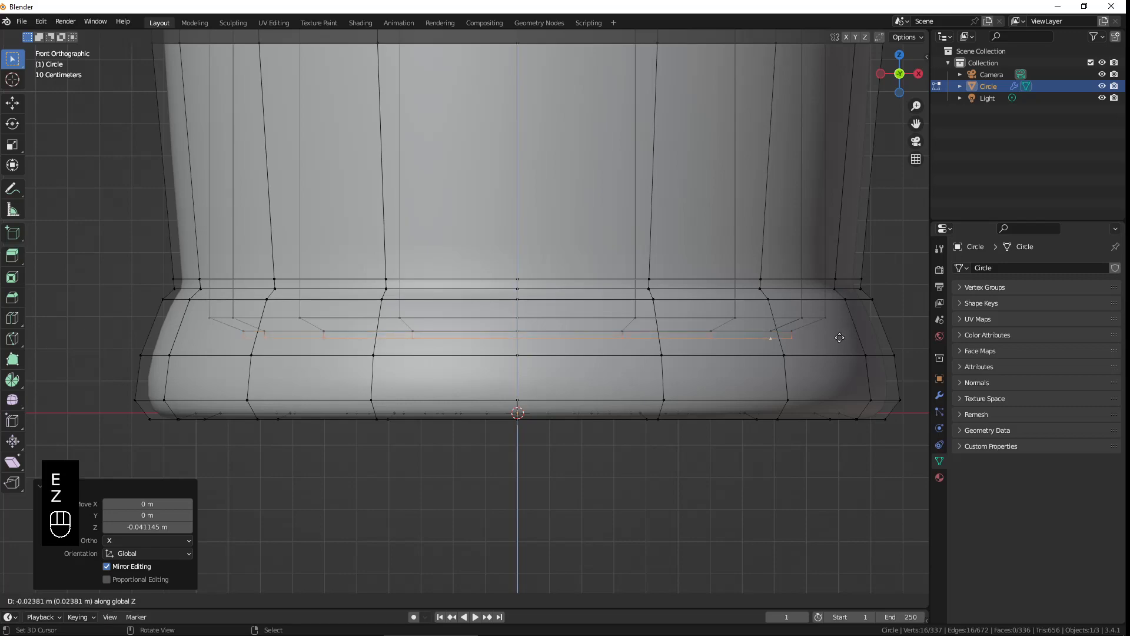
pyautogui.click(842, 351)
pyautogui.press('s')
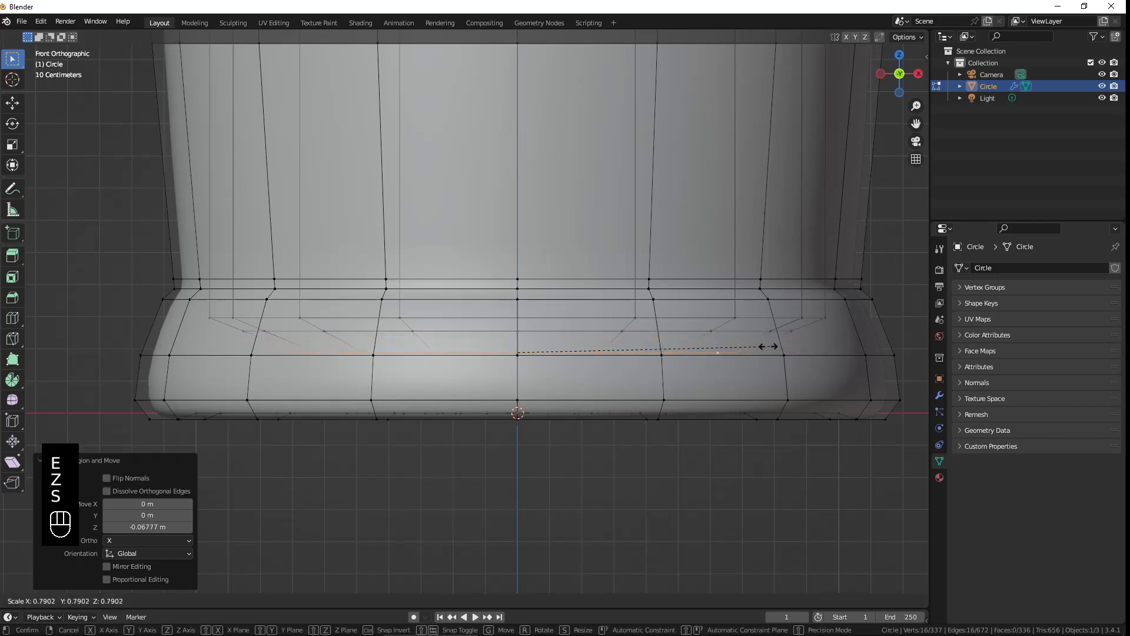
pyautogui.click(714, 352)
# Step: Extrude the innermost floor loop in place and scale it to 0 so the inner floor closes at its centre
pyautogui.scroll(-5, 577, 115)
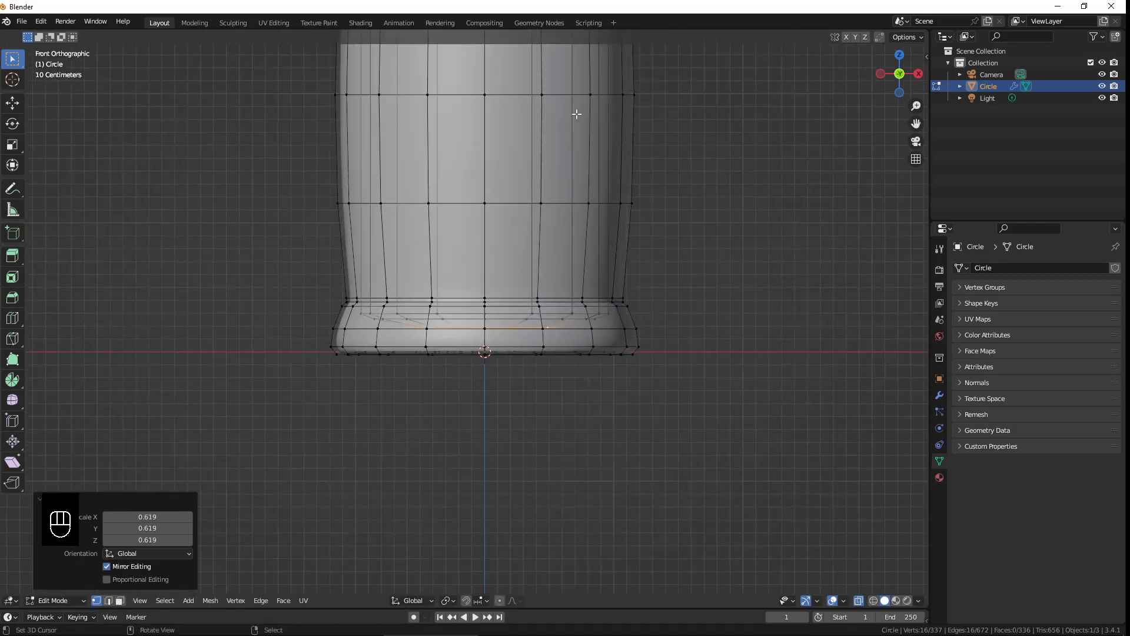
pyautogui.moveTo(521, 142); pyautogui.dragTo(471, 335, button='middle')
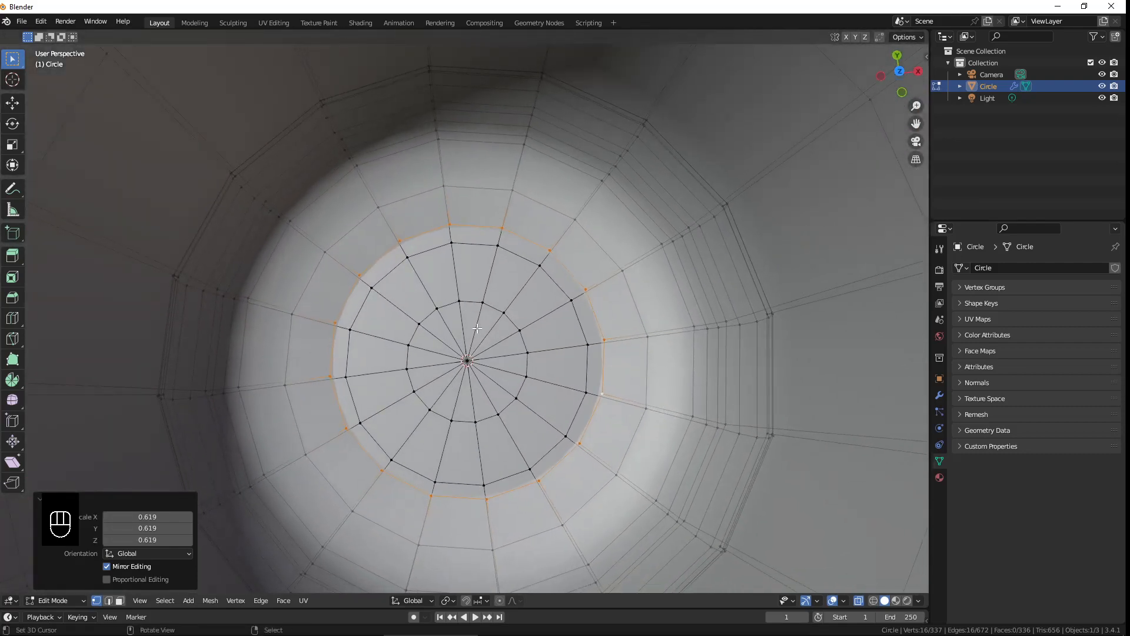
pyautogui.press('e')
pyautogui.rightClick(534, 335)
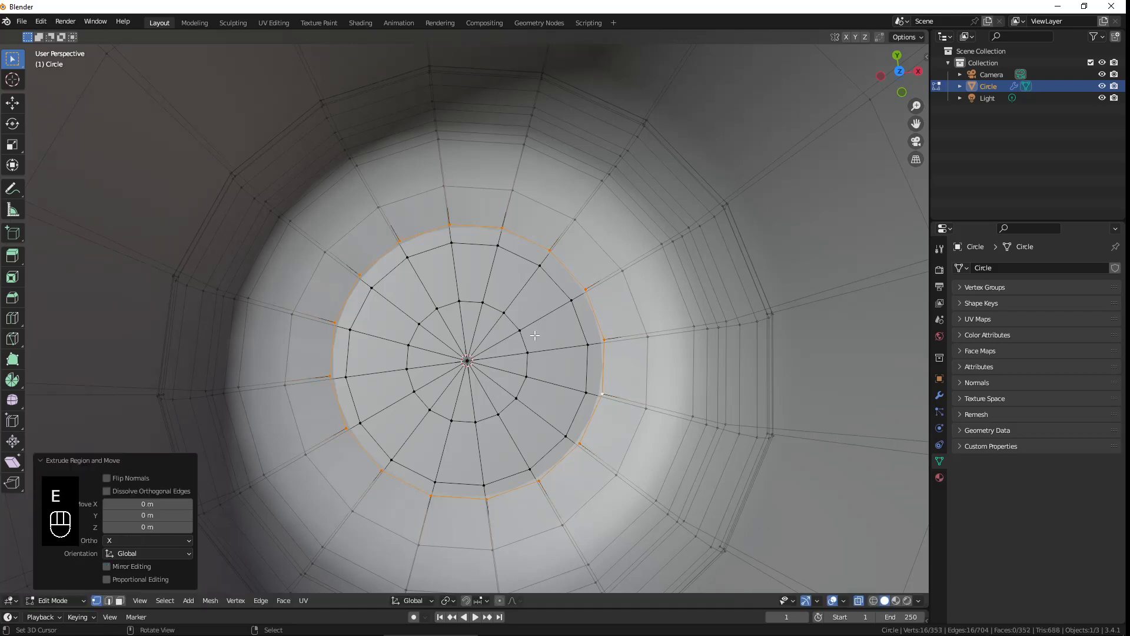
pyautogui.press('s')
pyautogui.press('KP_0')
pyautogui.press('KP_Enter')
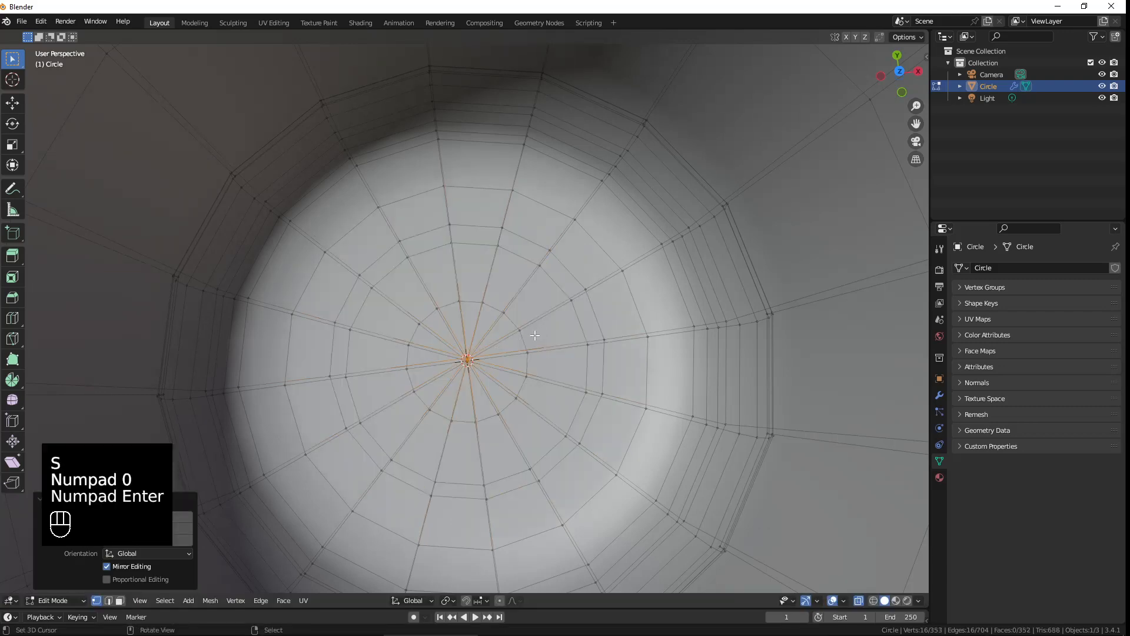
# Step: Merge the overlapping vertices in the middle of the inner floor using At Center
pyautogui.moveTo(534, 335); pyautogui.dragTo(471, 353, button='middle')
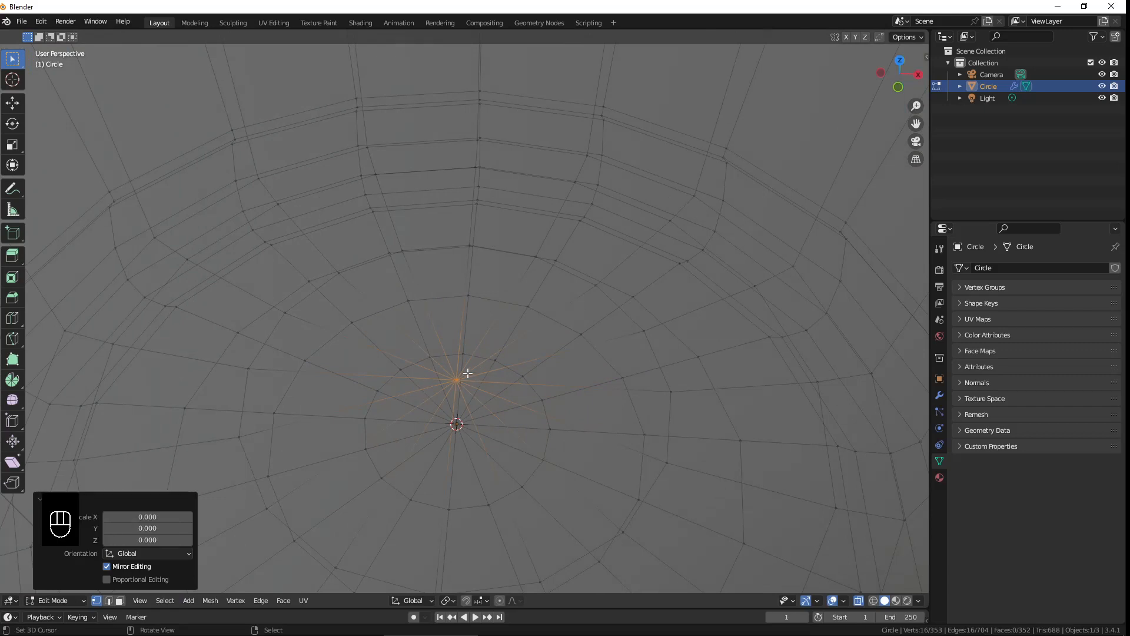
pyautogui.hotkey('alt', 'm')
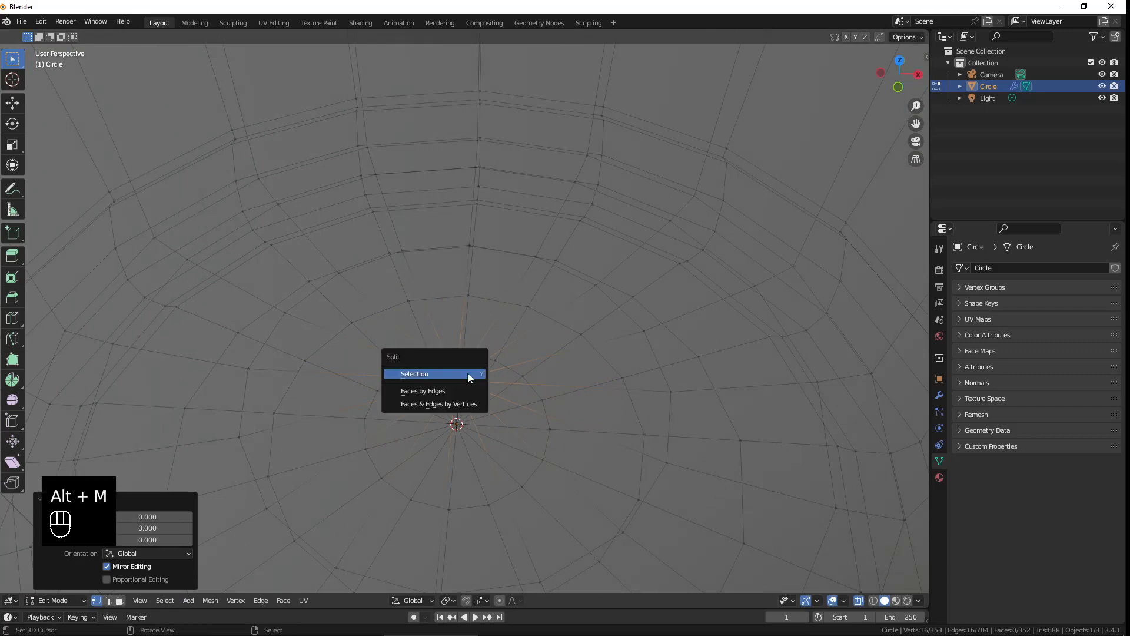
pyautogui.hotkey('alt', 'm')
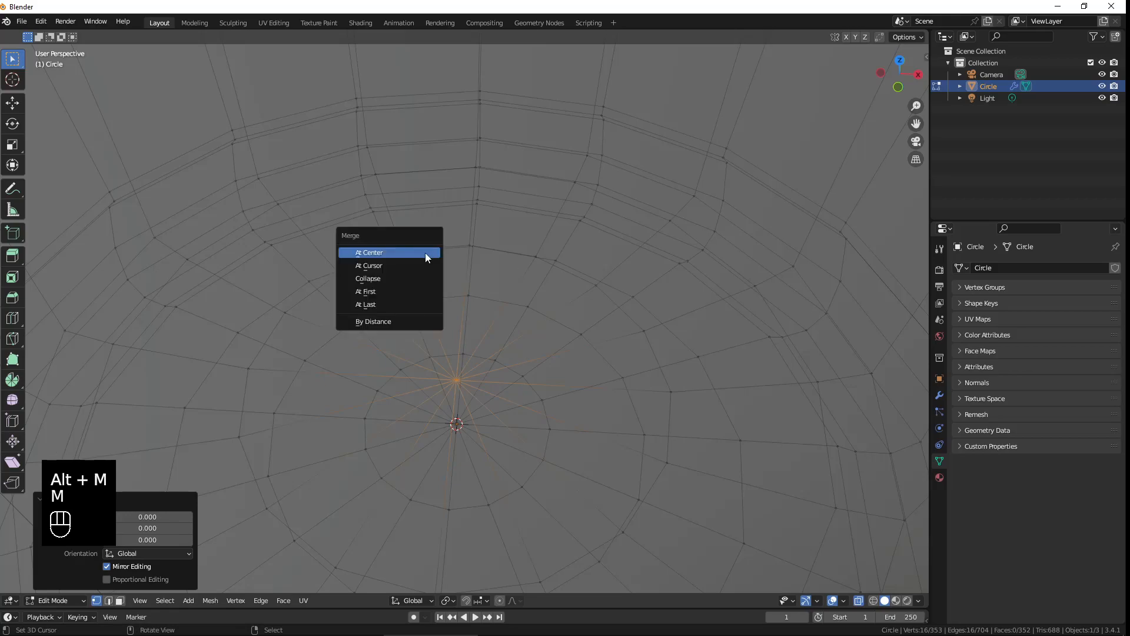
pyautogui.click(369, 253)
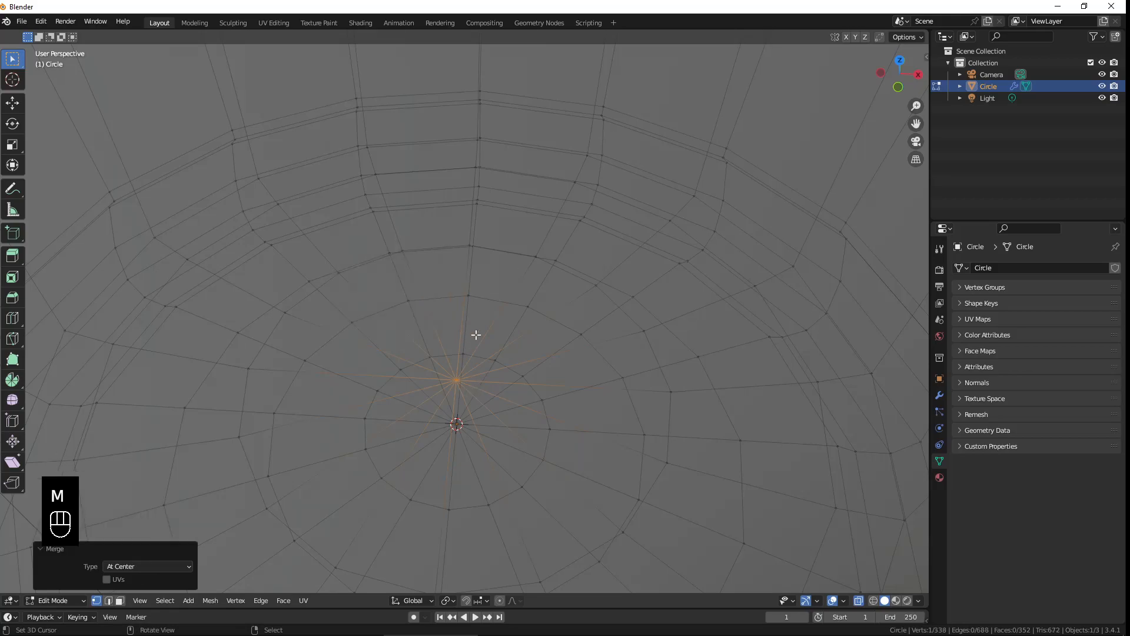
# Step: Add three evenly spaced horizontal loop cuts around the cup's inner wall without sliding them
pyautogui.scroll(-5, 476, 334)
pyautogui.moveTo(476, 334); pyautogui.dragTo(424, 302, button='middle')
pyautogui.scroll(-5, 502, 203)
pyautogui.press('KP_1')
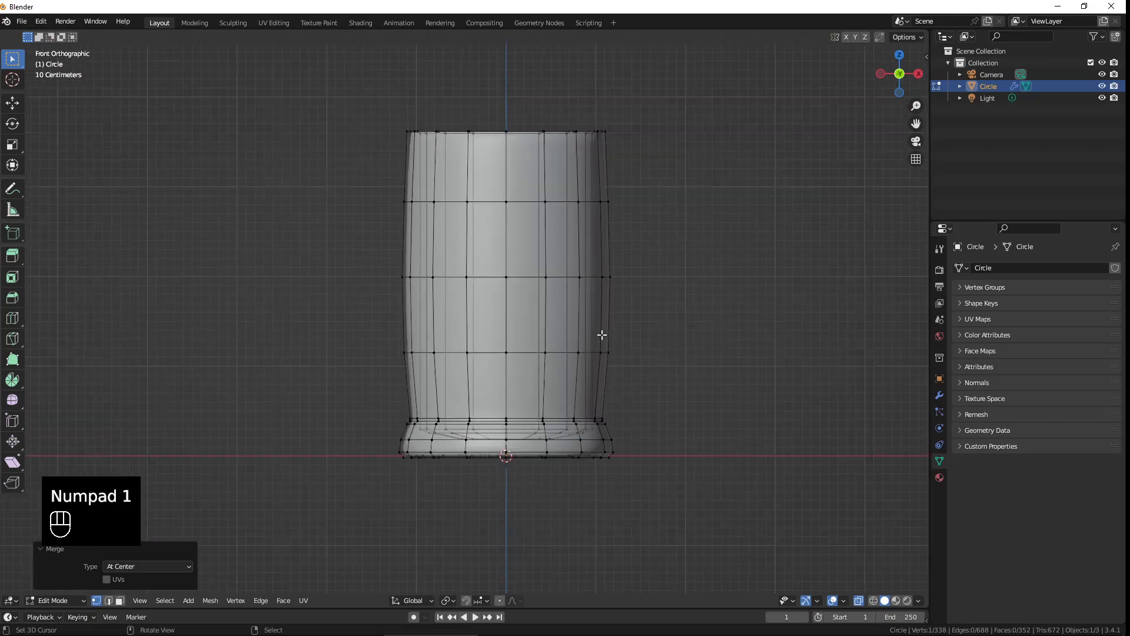
pyautogui.scroll(1, 602, 334)
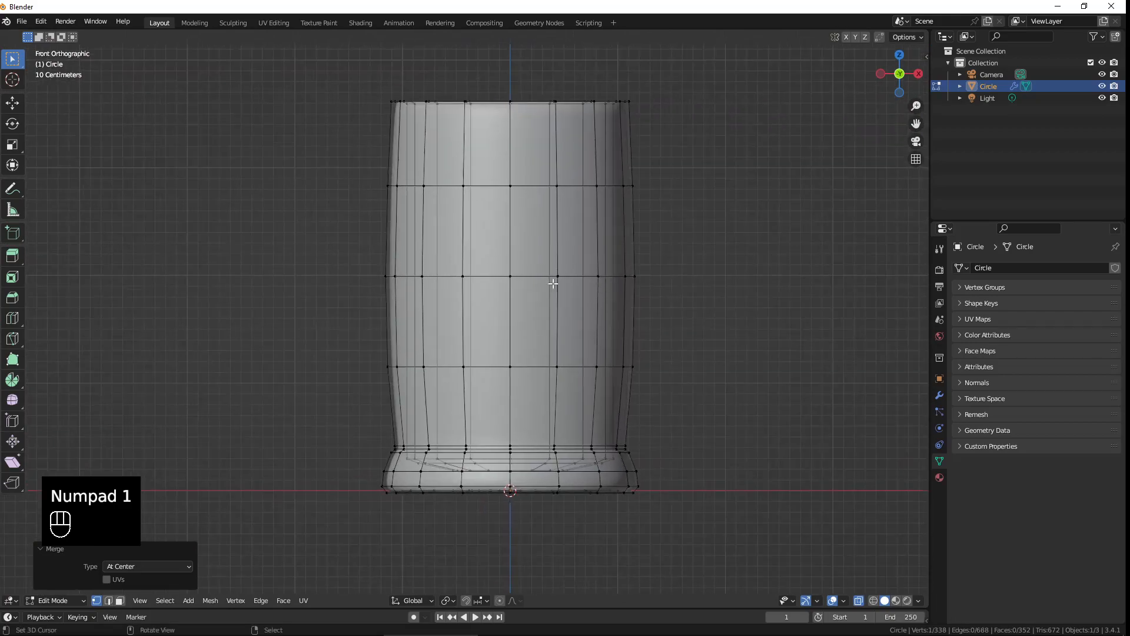
pyautogui.moveTo(553, 284); pyautogui.dragTo(522, 332, button='middle')
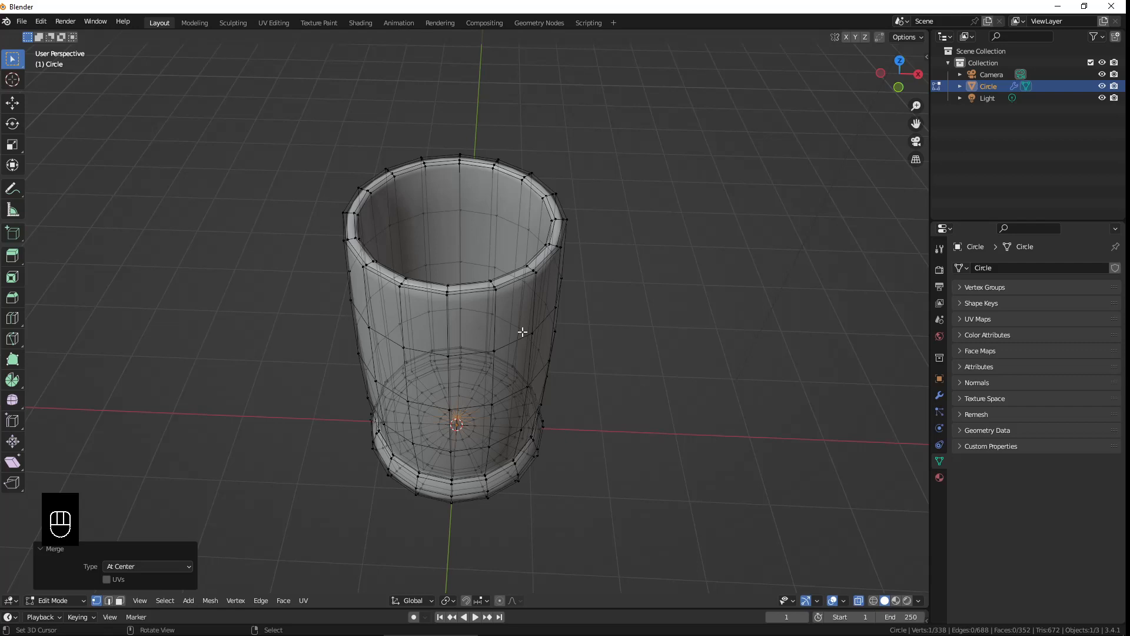
pyautogui.moveTo(522, 332); pyautogui.dragTo(505, 308, button='middle')
pyautogui.press('KP_1')
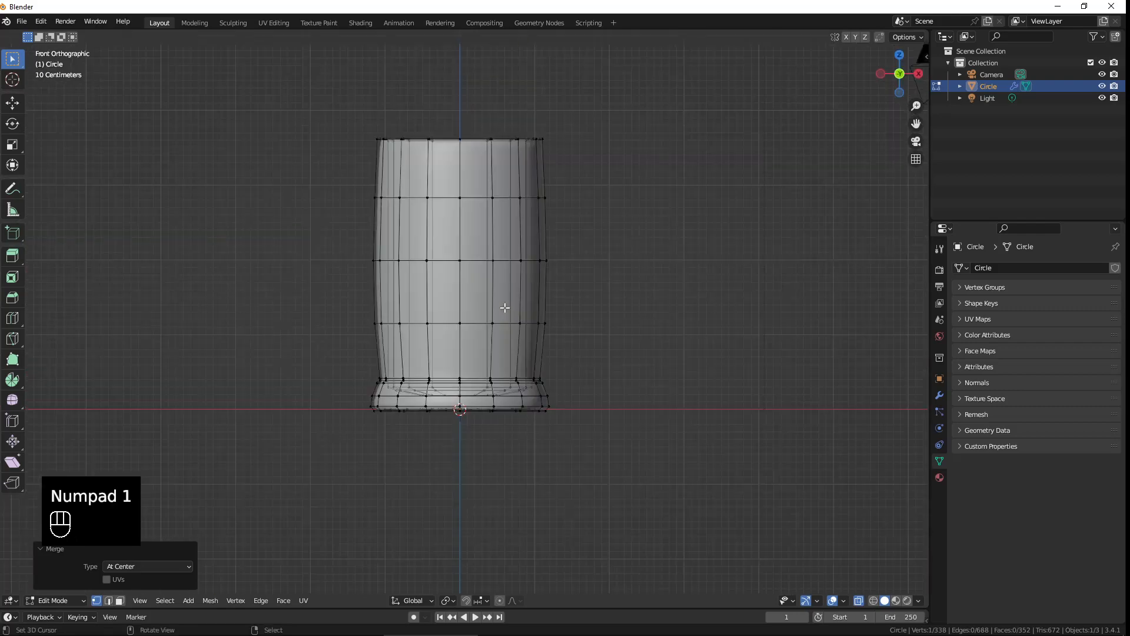
pyautogui.scroll(2, 521, 244)
pyautogui.keyDown('shift'); pyautogui.moveTo(515, 229); pyautogui.dragTo(494, 270, button='middle'); pyautogui.keyUp('shift')
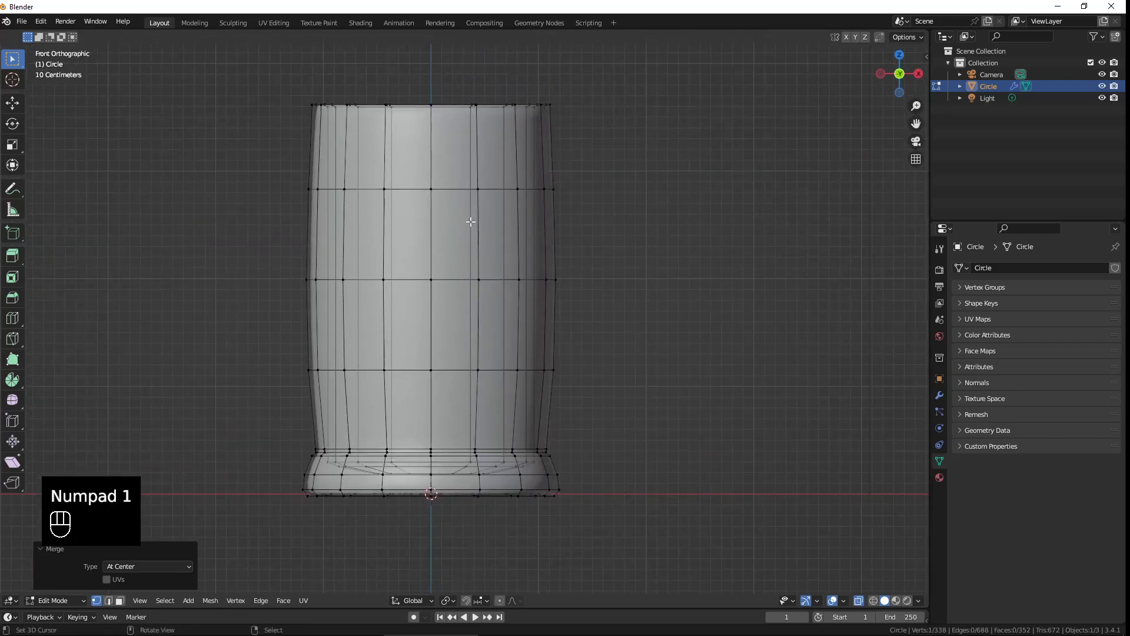
pyautogui.hotkey('ctrl', 'r')
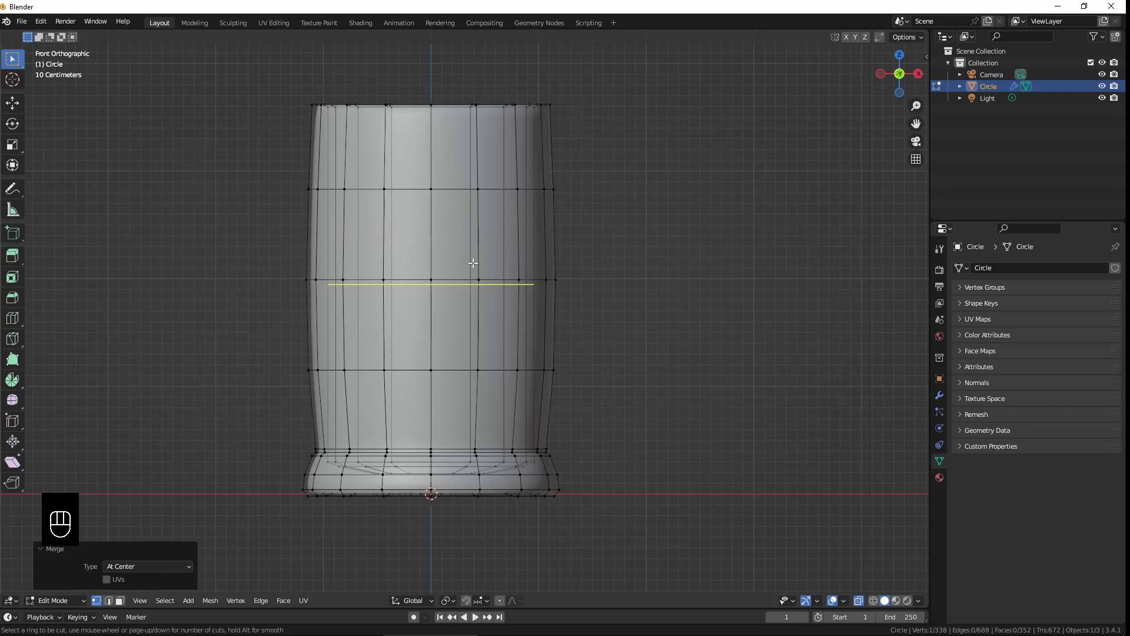
pyautogui.scroll(2, 472, 261)
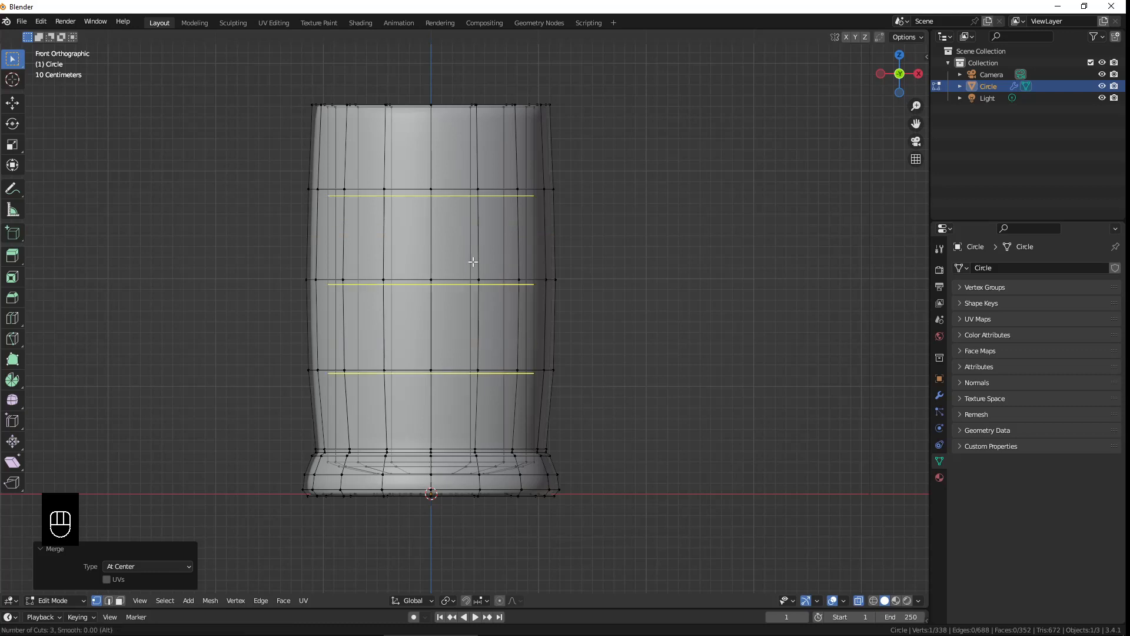
pyautogui.click(472, 261)
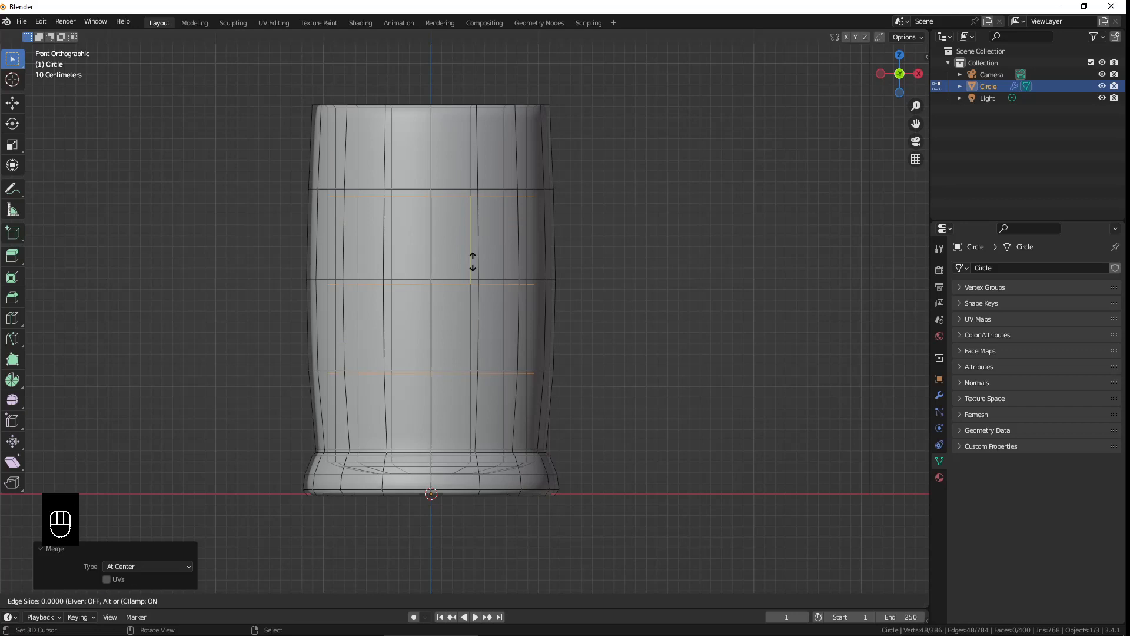
pyautogui.rightClick(473, 262)
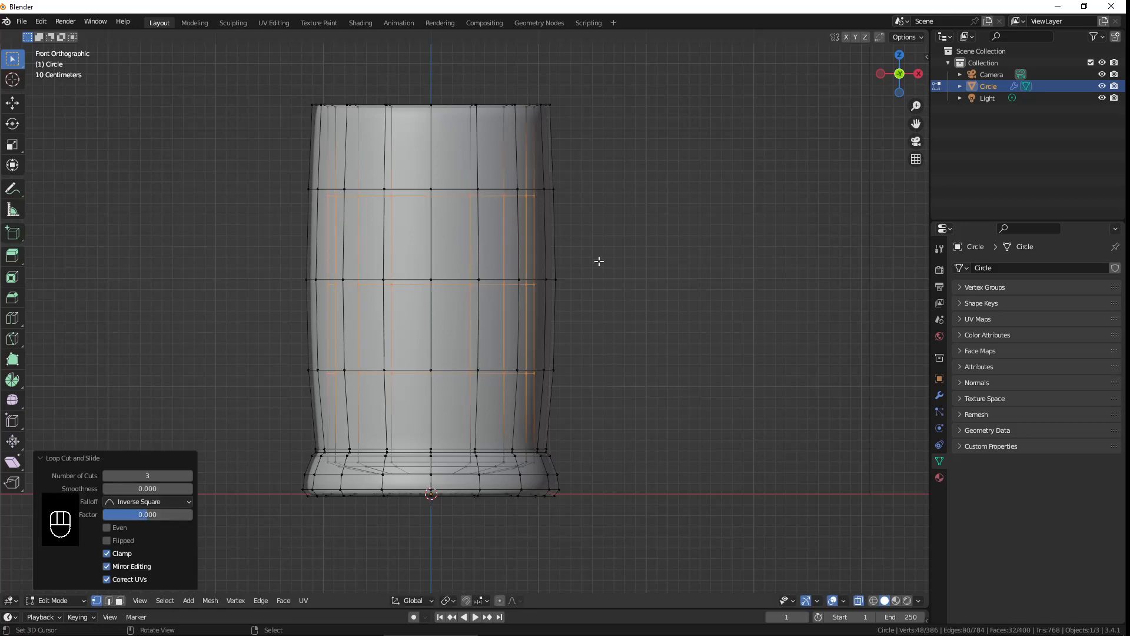
# Step: Scale the three new inner-wall loops to 1.065 so the inner wall follows the outer bulge, and clear the selection
pyautogui.press('s')
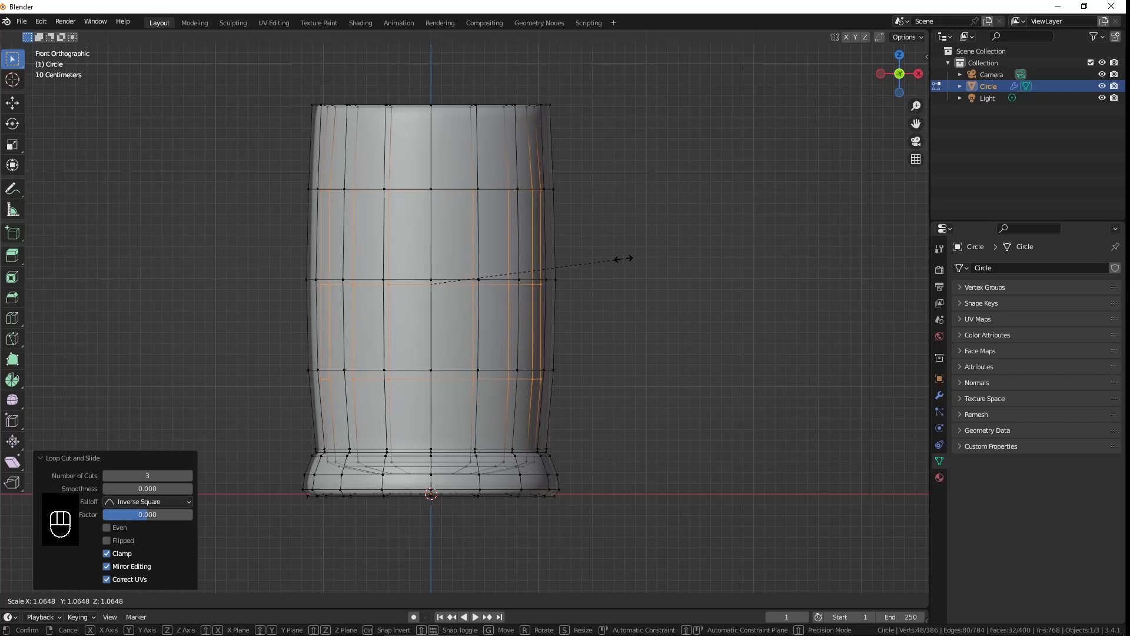
pyautogui.click(526, 290)
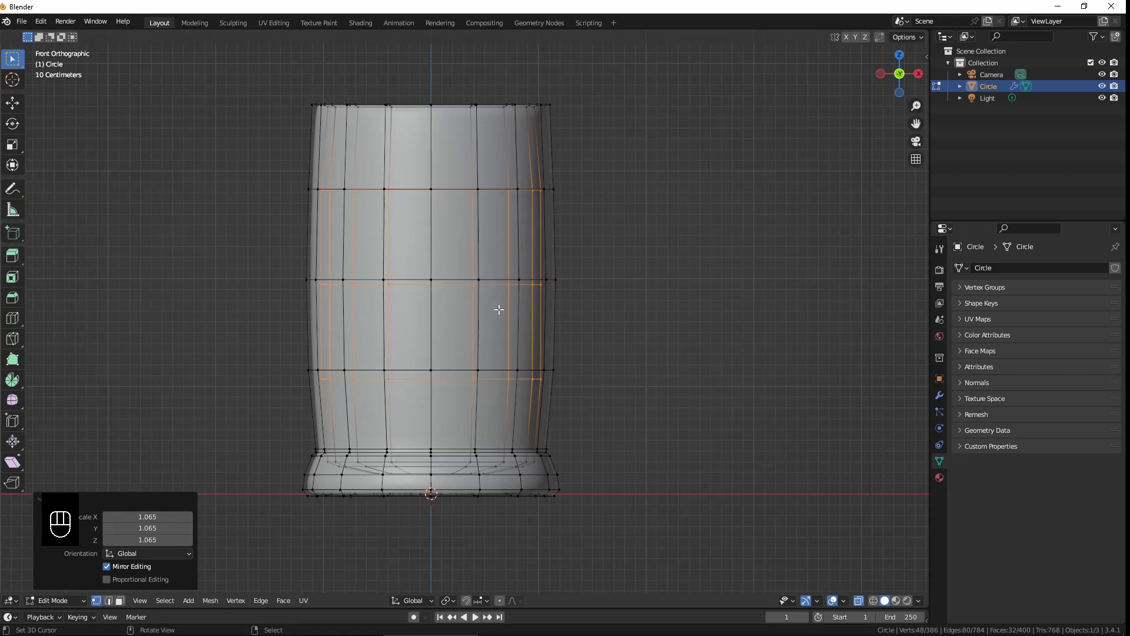
pyautogui.press('a')
pyautogui.press('a')
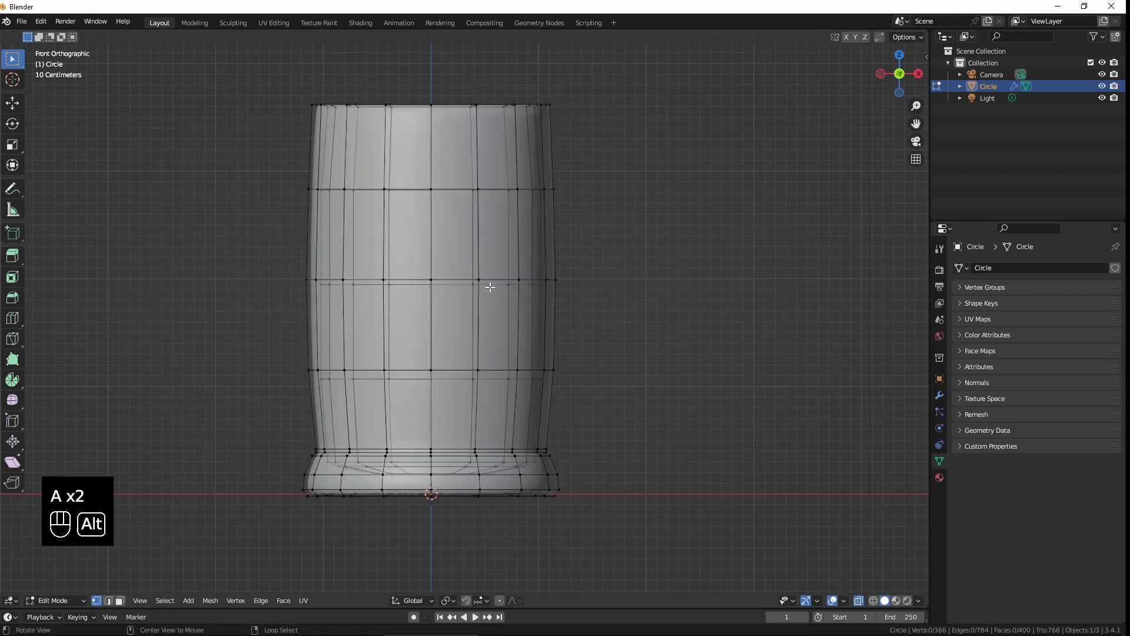
# Step: Scale the middle inner-wall loop up slightly and check the smoothed cup in Object Mode
pyautogui.keyDown('alt'); pyautogui.click(492, 283); pyautogui.keyUp('alt')
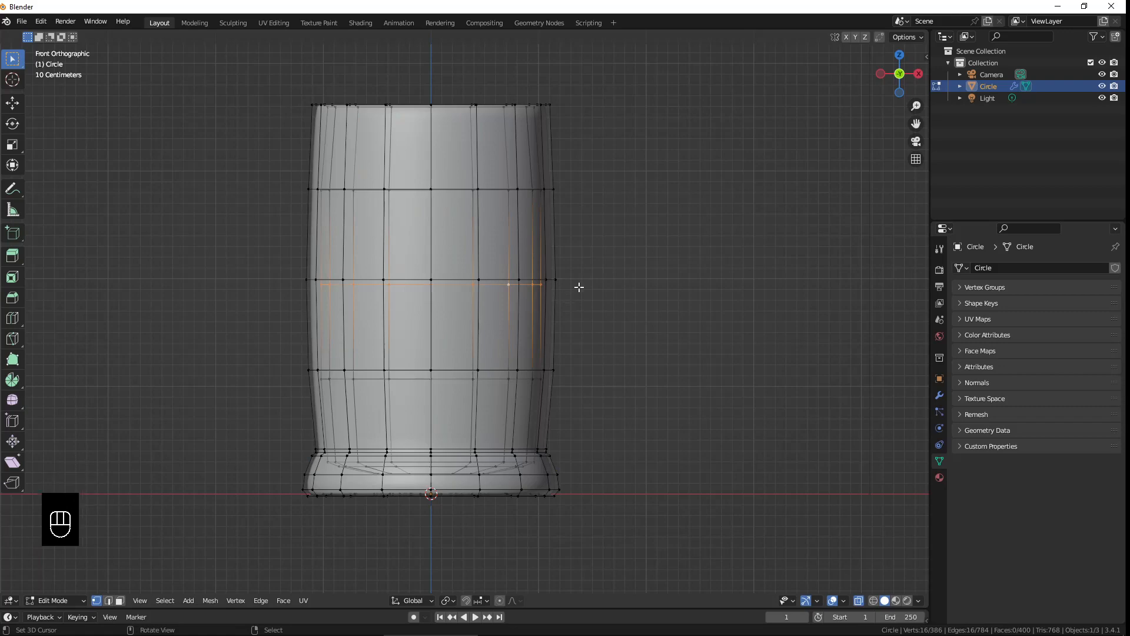
pyautogui.press('s')
pyautogui.click(551, 291)
pyautogui.press('Tab')
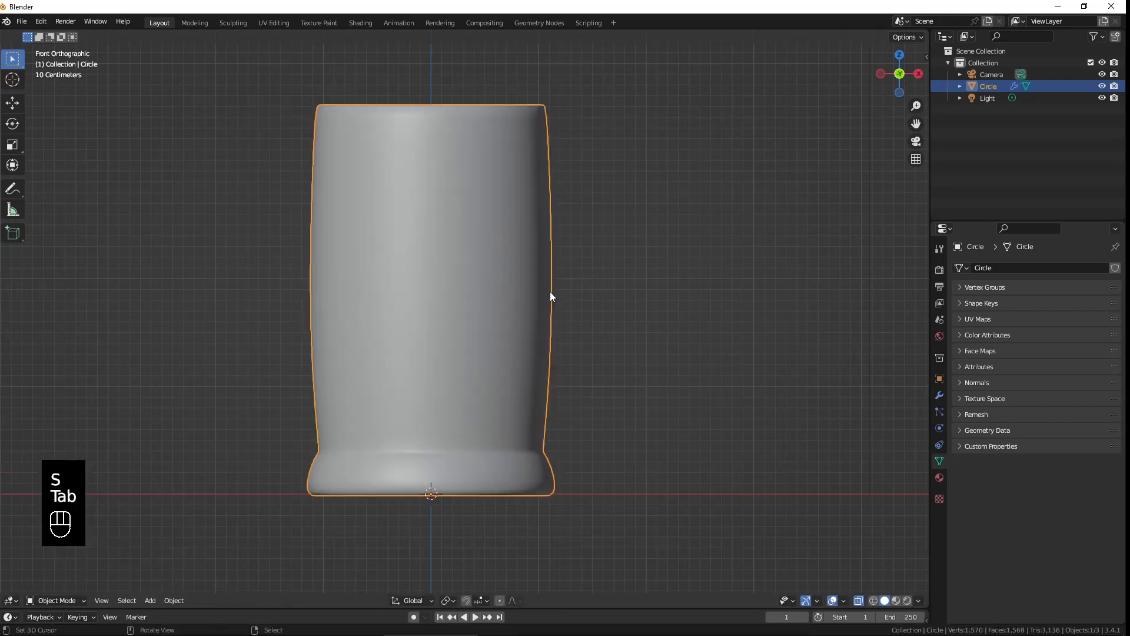
pyautogui.moveTo(549, 291); pyautogui.dragTo(580, 302, button='middle')
pyautogui.moveTo(535, 382); pyautogui.dragTo(443, 320, button='middle')
pyautogui.press('KP_1')
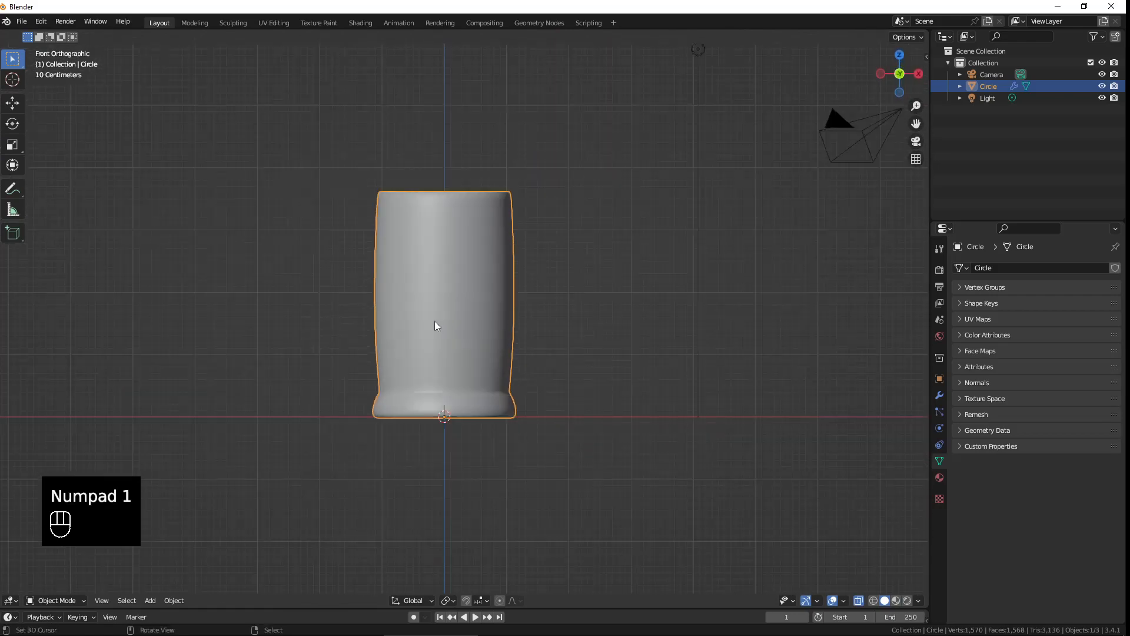
pyautogui.press('Tab')
pyautogui.scroll(2, 519, 276)
pyautogui.keyDown('shift'); pyautogui.moveTo(514, 259); pyautogui.dragTo(551, 297, button='middle'); pyautogui.keyUp('shift')
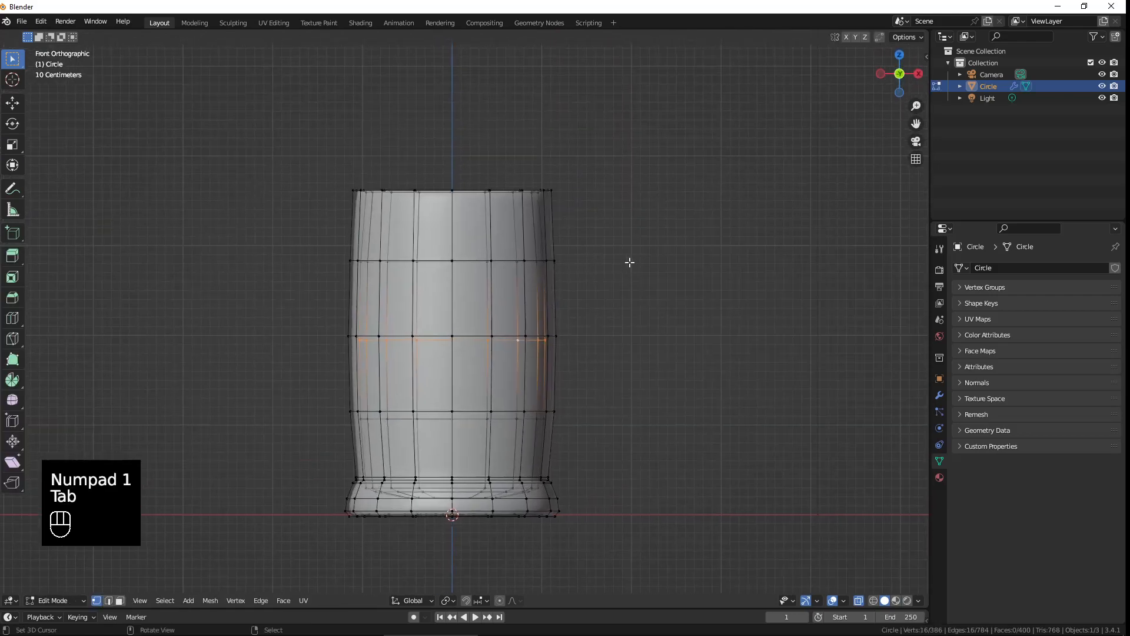
pyautogui.moveTo(492, 217); pyautogui.dragTo(507, 257, button='middle')
pyautogui.hotkey('ctrl', 'r')
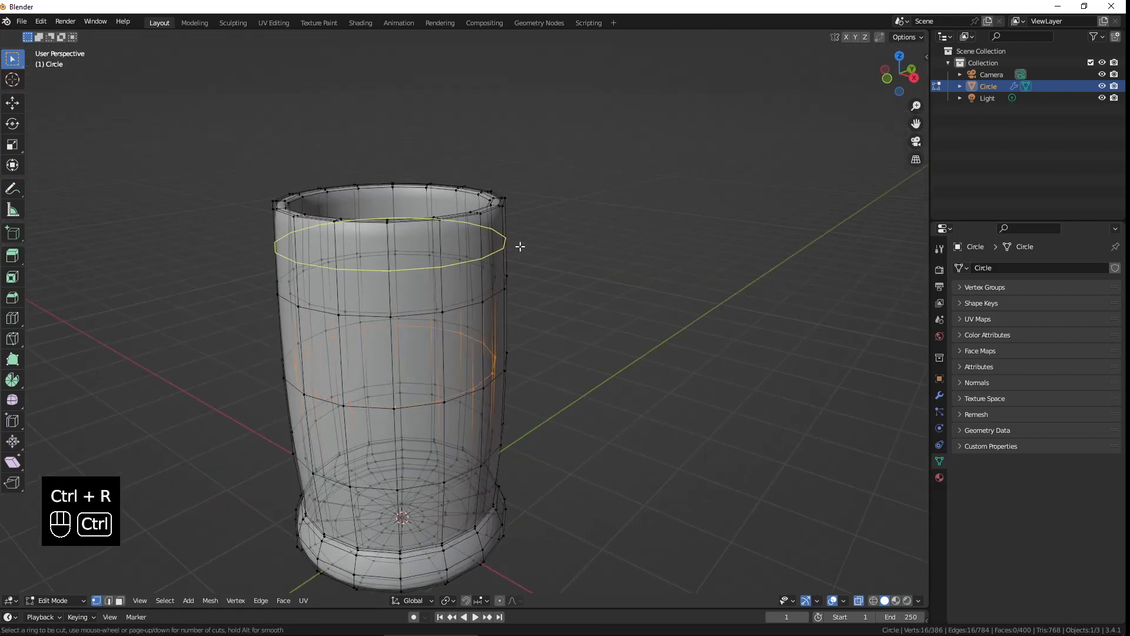
pyautogui.click(517, 245)
pyautogui.hotkey('ctrl', 'z')
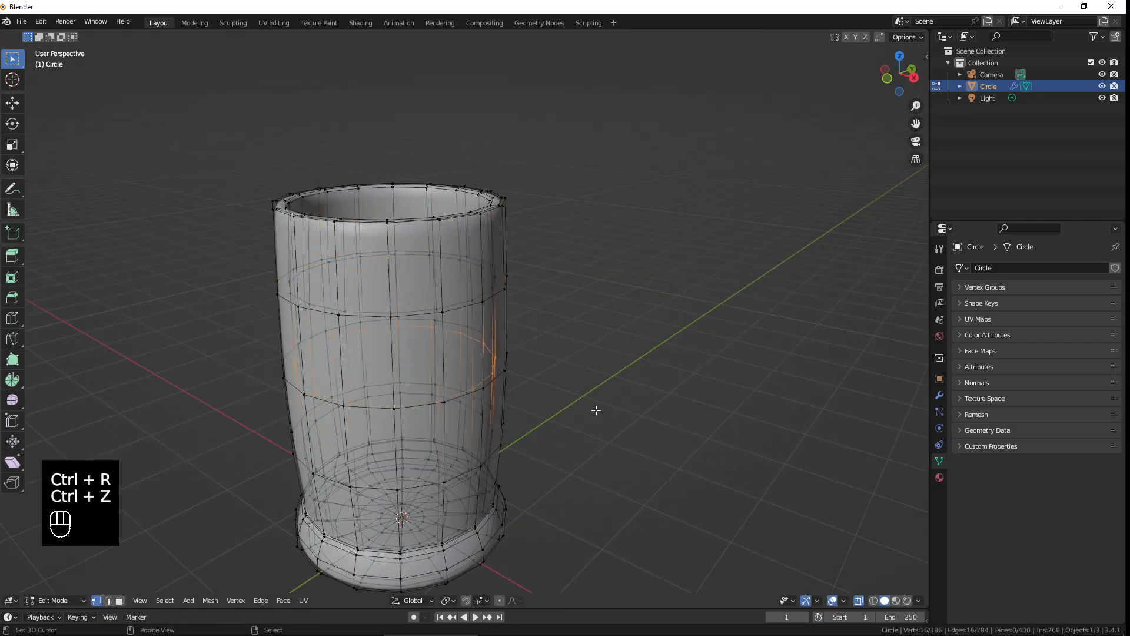
pyautogui.press('Tab')
# Step: Add one loop cut around the upper outer wall and slide it to just below the rim at a factor of -0.886
pyautogui.moveTo(462, 256); pyautogui.dragTo(567, 302, button='middle')
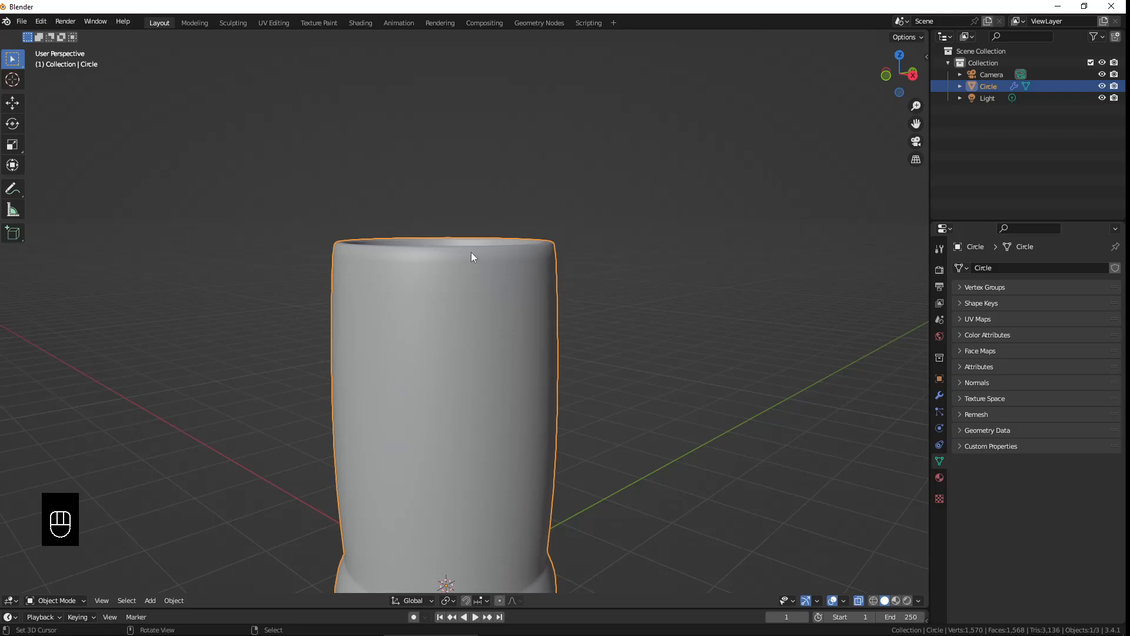
pyautogui.scroll(4, 420, 253)
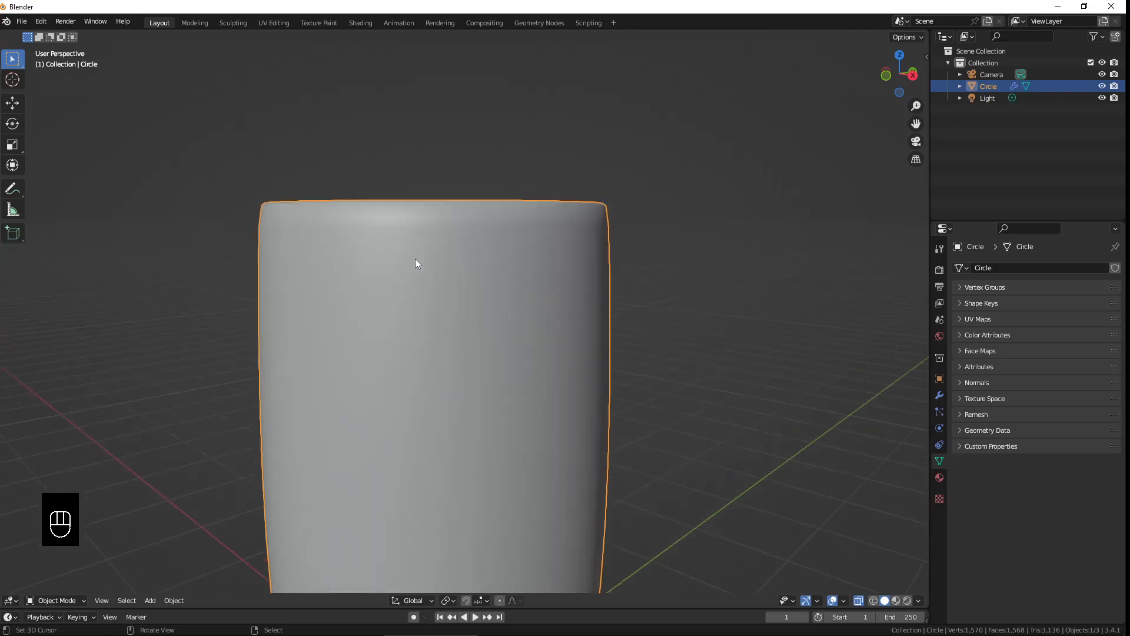
pyautogui.moveTo(634, 224); pyautogui.dragTo(655, 203, button='middle')
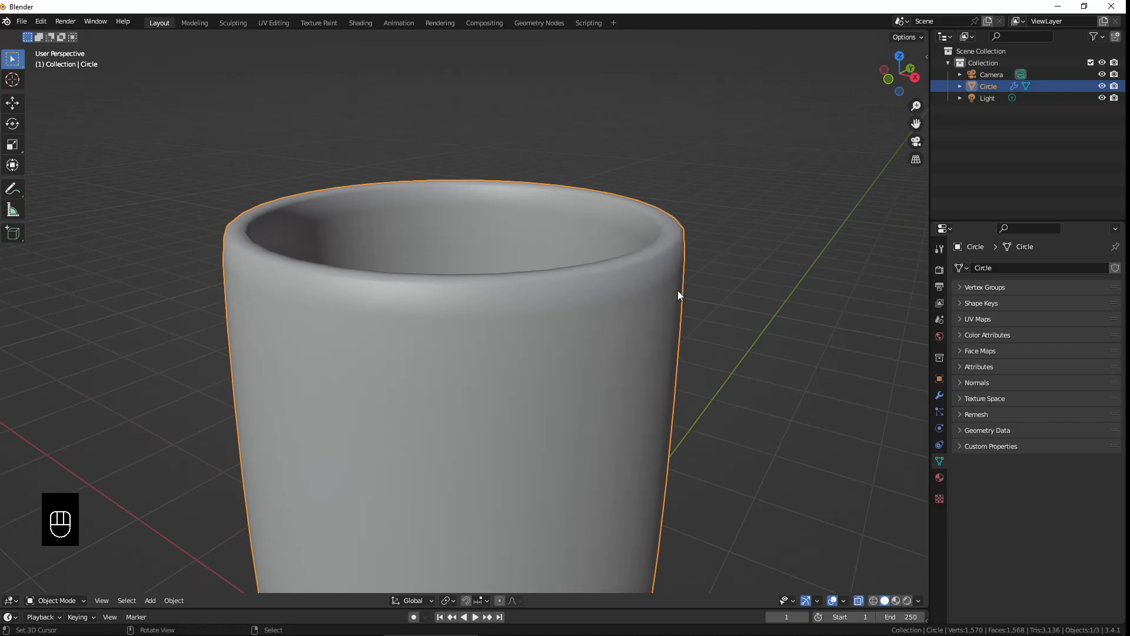
pyautogui.press('Tab')
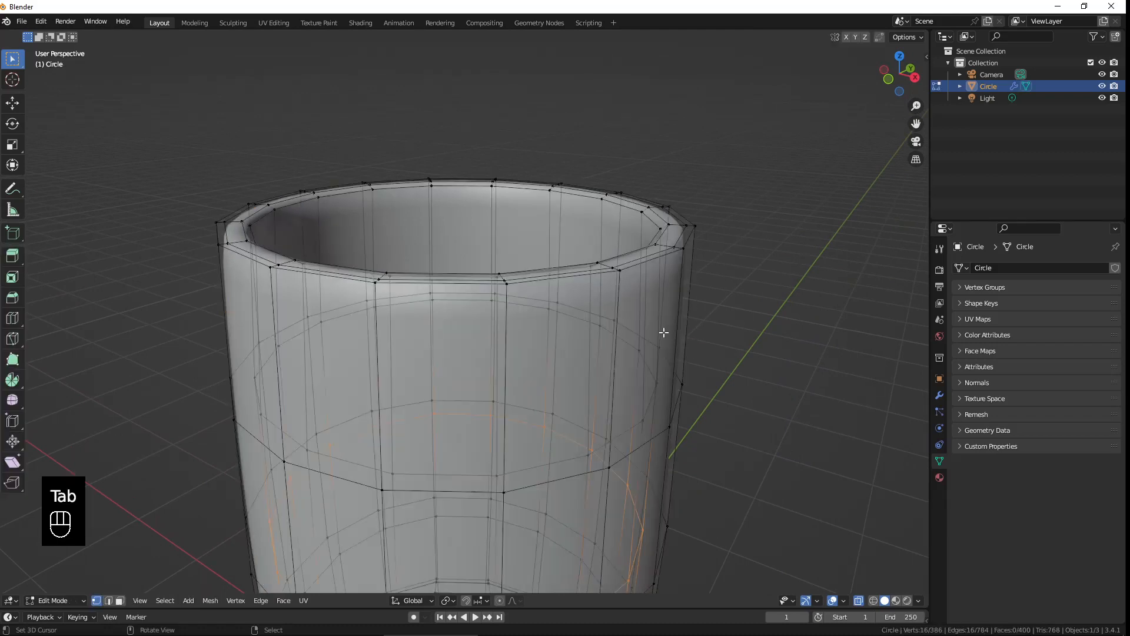
pyautogui.hotkey('ctrl', 'r')
pyautogui.click(708, 351)
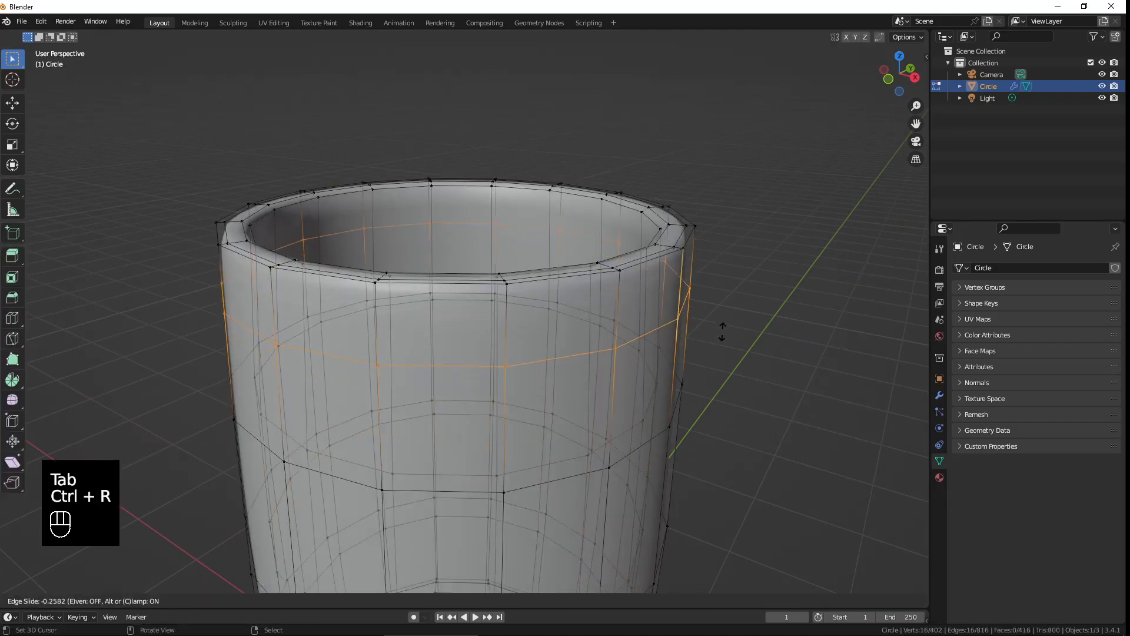
pyautogui.click(734, 281)
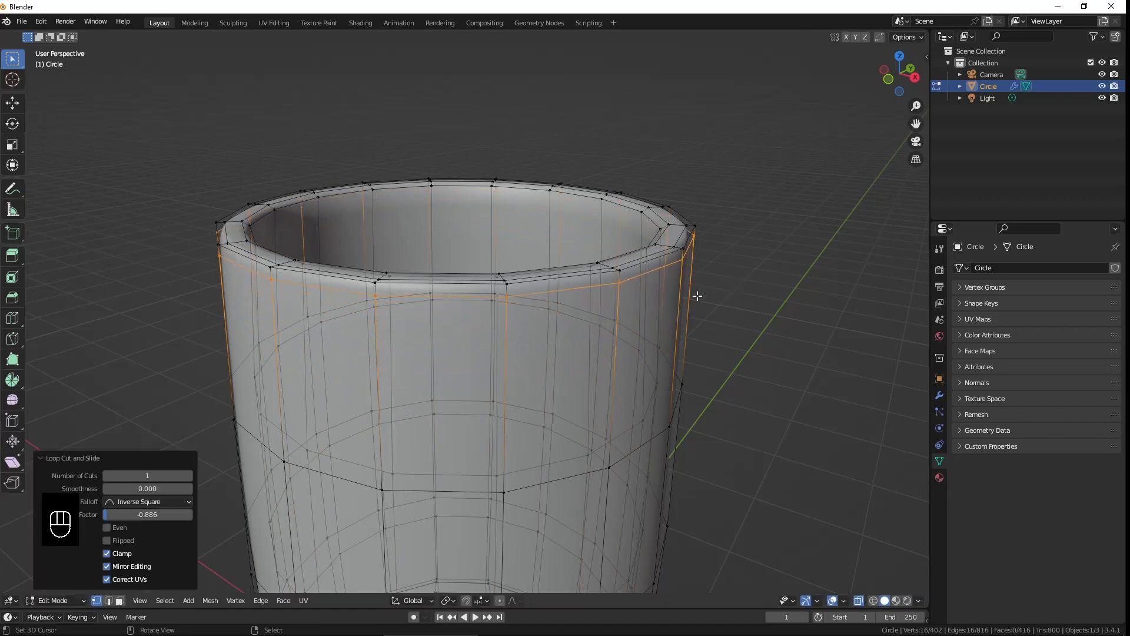
# Step: Inspect the smoothed cup in Object Mode and compare its proportions with the coffeemug.jpg reference photo
pyautogui.press('Tab')
pyautogui.scroll(-5, 652, 309)
pyautogui.moveTo(563, 337); pyautogui.dragTo(532, 363, button='middle')
pyautogui.scroll(-4, 497, 360)
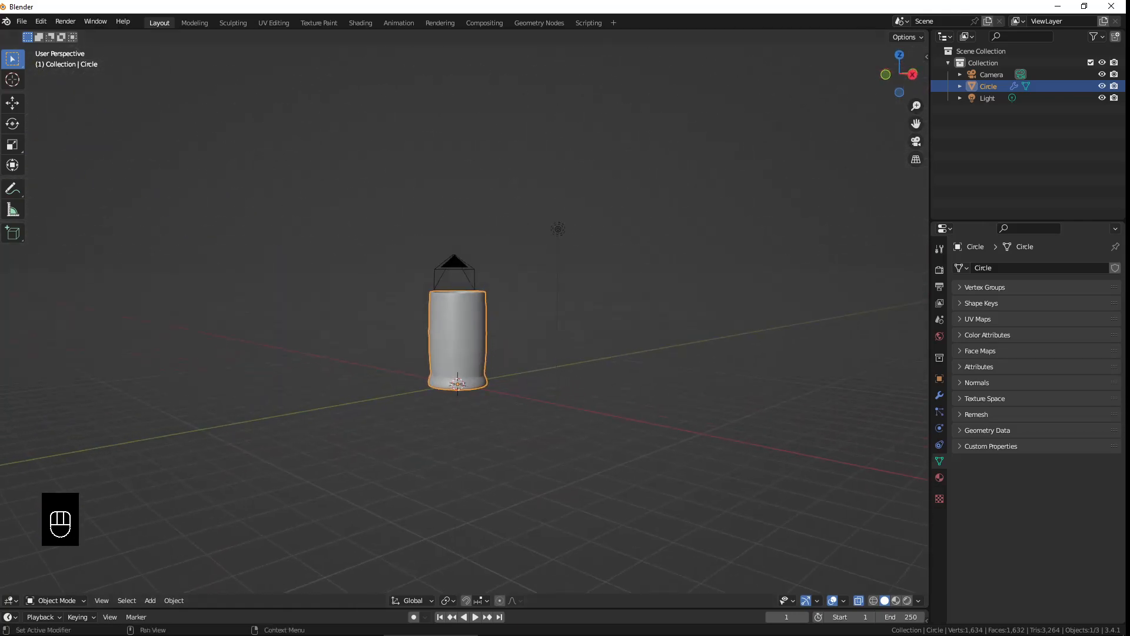
pyautogui.moveTo(1129, 99); pyautogui.dragTo(537, 104)
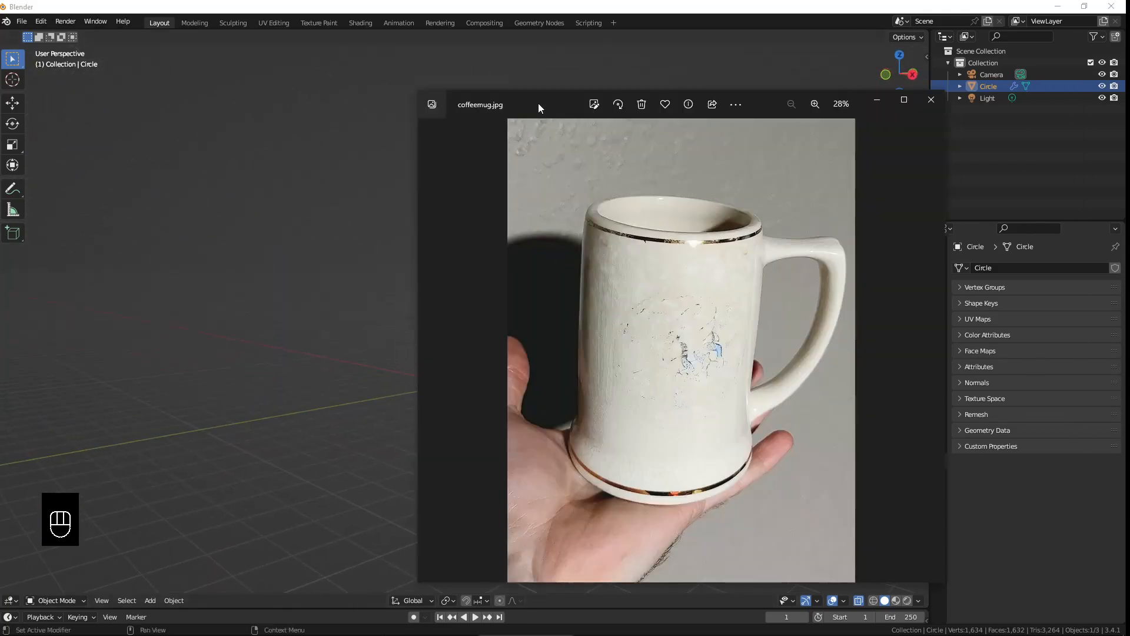
pyautogui.keyDown('shift'); pyautogui.moveTo(291, 270); pyautogui.dragTo(165, 267, button='middle'); pyautogui.keyUp('shift')
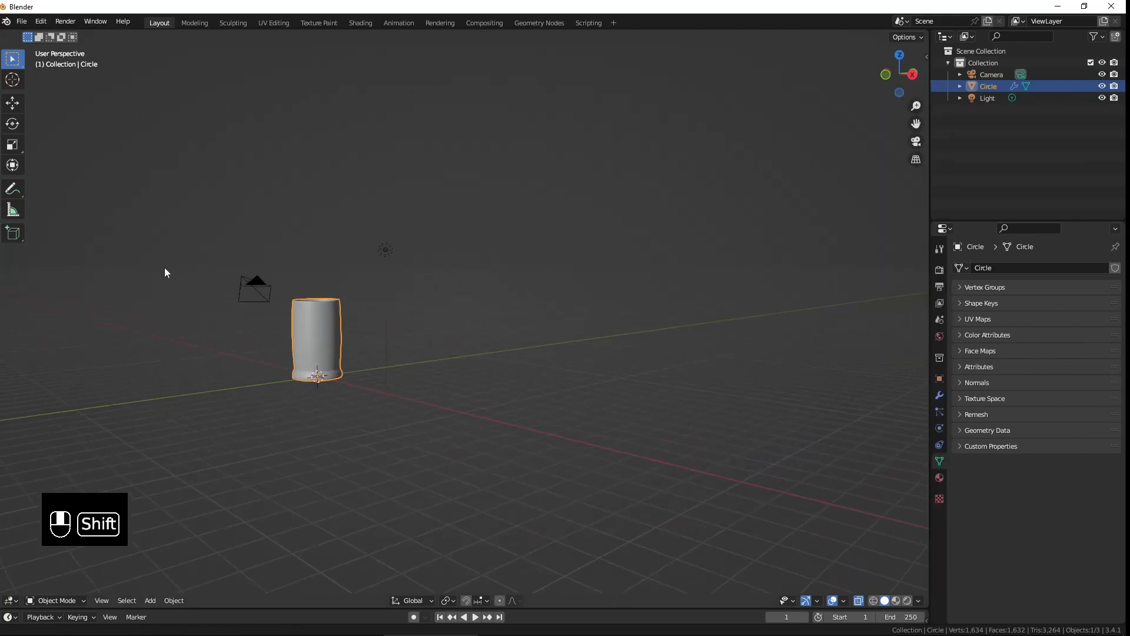
pyautogui.scroll(5, 255, 331)
pyautogui.keyDown('shift'); pyautogui.moveTo(255, 331); pyautogui.dragTo(601, 287, button='middle'); pyautogui.keyUp('shift')
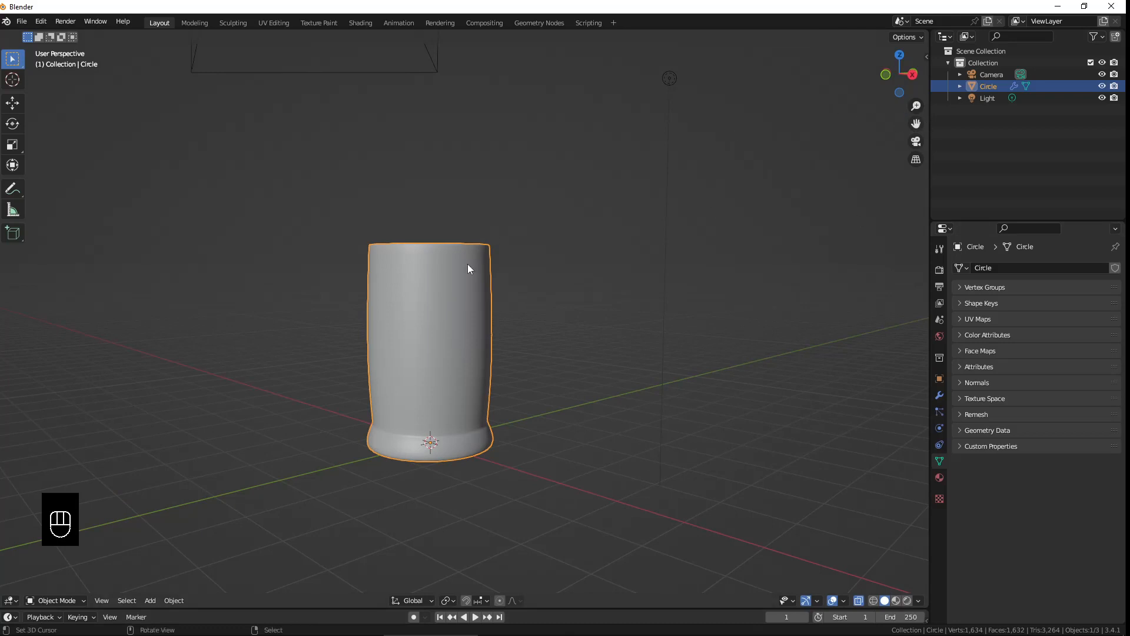
# Step: Select all cup vertices above the flared base in front view and scale them to 0.902 along Z
pyautogui.keyDown('shift'); pyautogui.moveTo(469, 264); pyautogui.dragTo(500, 300, button='middle'); pyautogui.keyUp('shift')
pyautogui.press('KP_1')
pyautogui.press('Tab')
pyautogui.press('a')
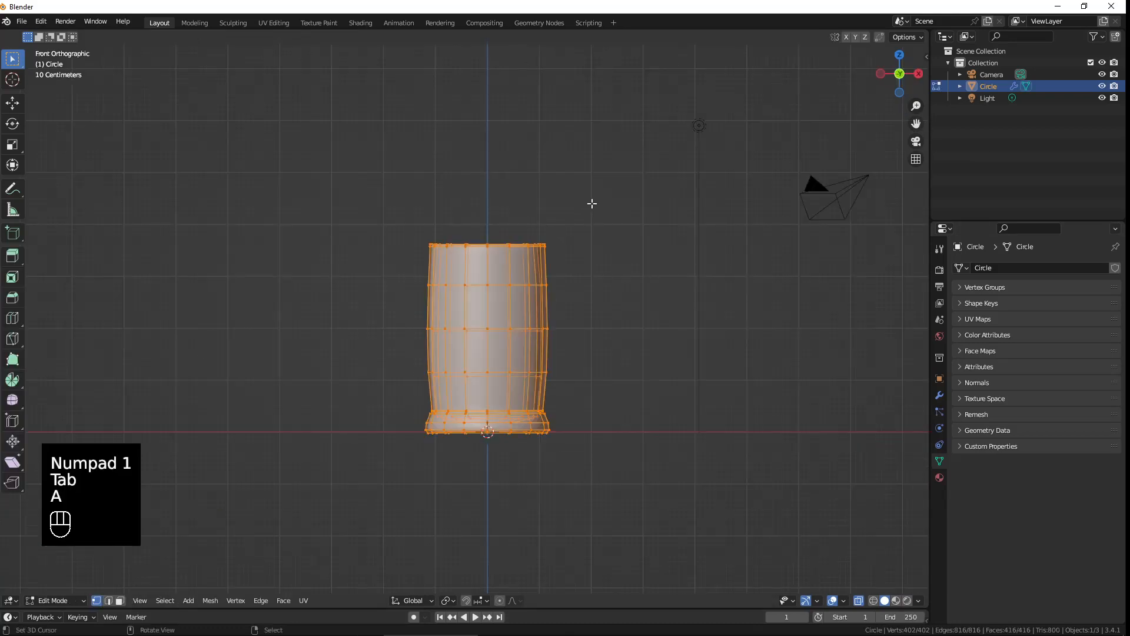
pyautogui.press('a')
pyautogui.press('a')
pyautogui.press('b')
pyautogui.moveTo(606, 198); pyautogui.dragTo(406, 382)
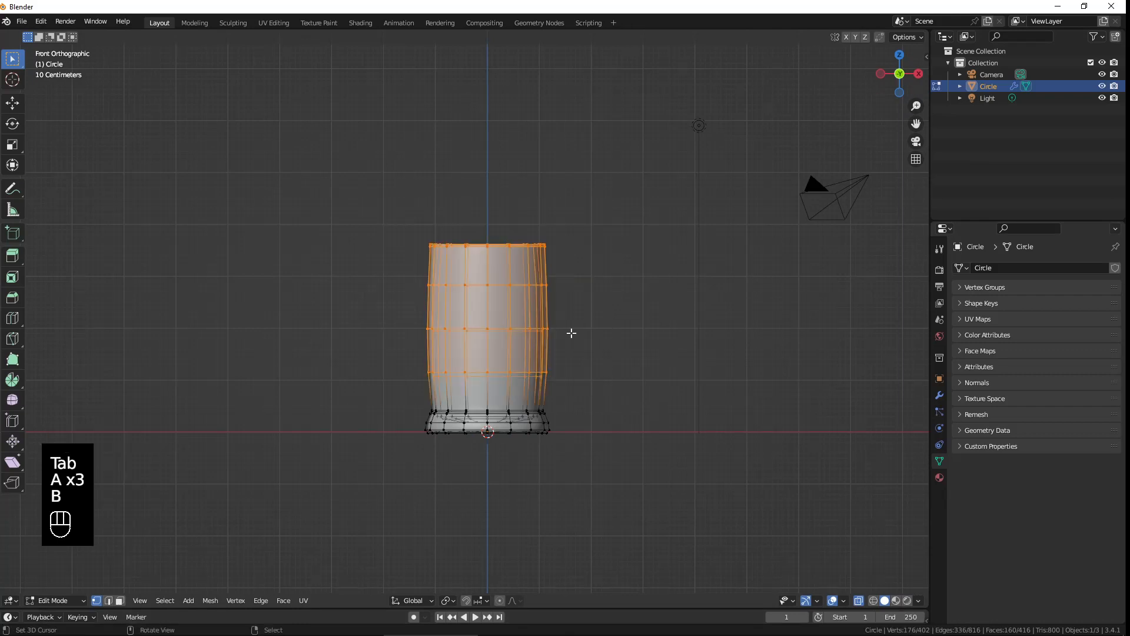
pyautogui.press('s')
pyautogui.press('z')
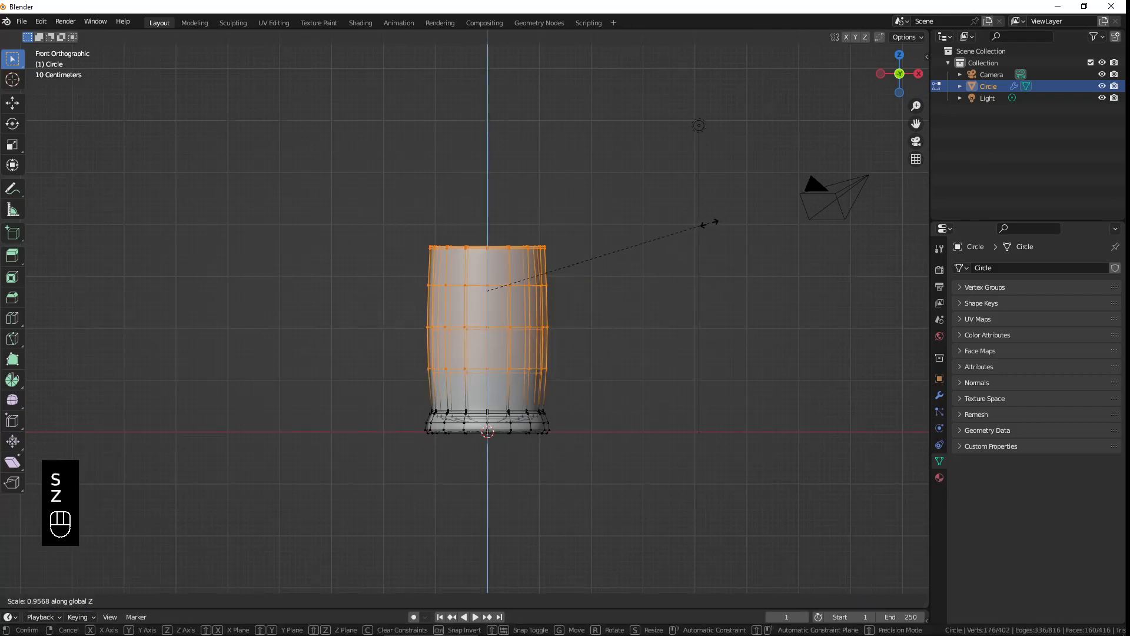
pyautogui.click(698, 226)
# Step: Move the selected upper body down about 0.39 m along Z and return to Object Mode
pyautogui.press('g')
pyautogui.press('z')
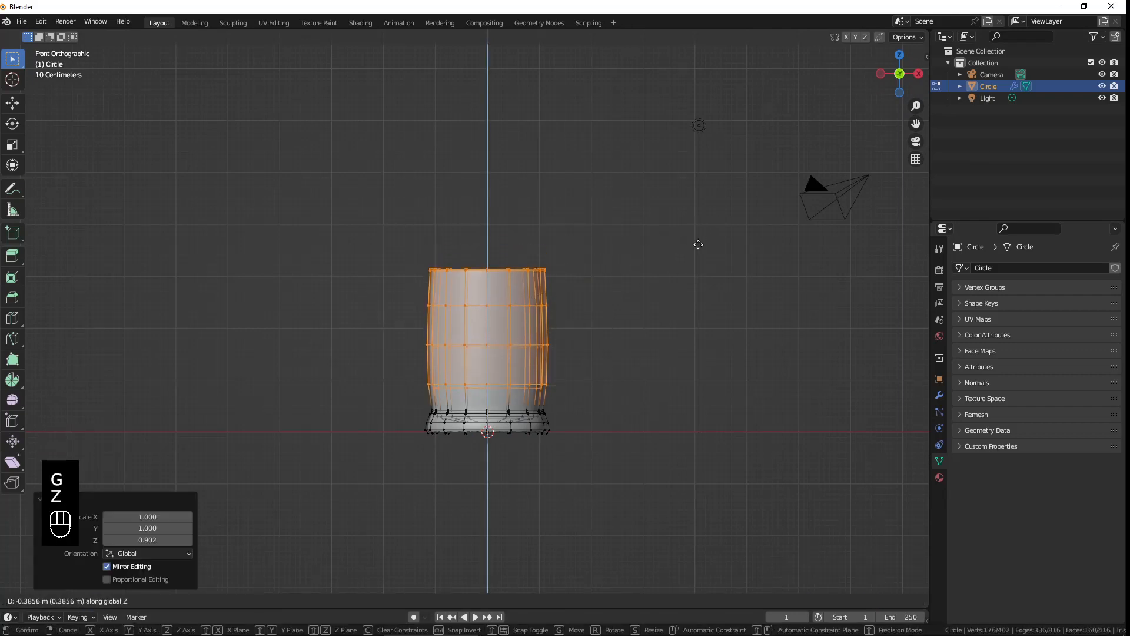
pyautogui.click(699, 242)
pyautogui.press('Tab')
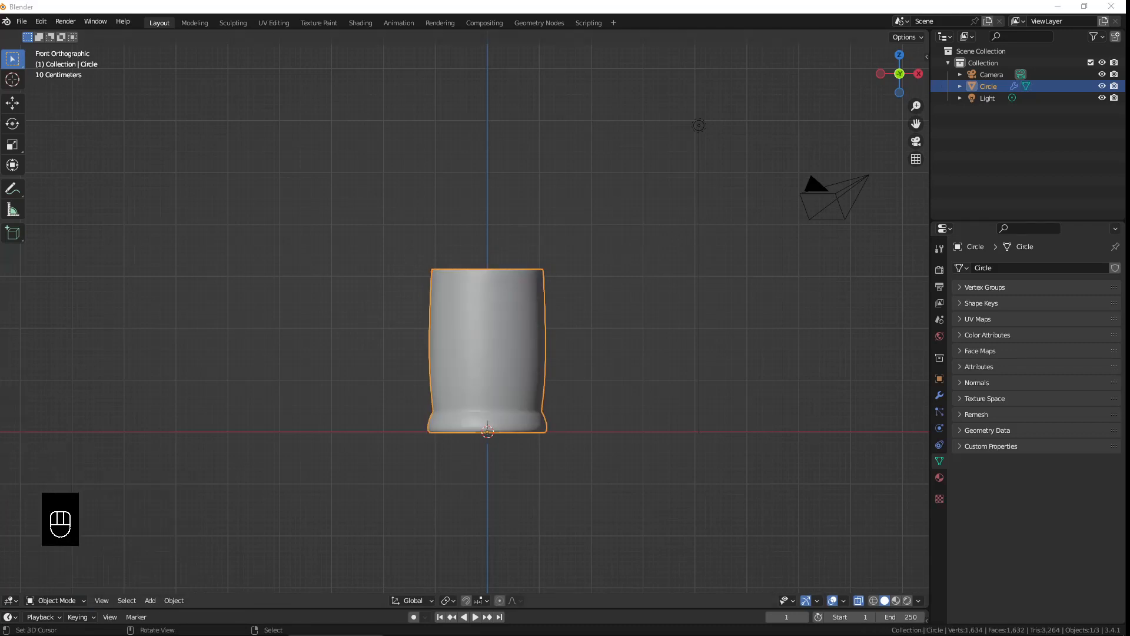
# Step: Bring up the coffeemug.jpg photo beside the shortened cup, examine the mug's shape and handle, and move the photo away
pyautogui.moveTo(1129, 71); pyautogui.dragTo(648, 93)
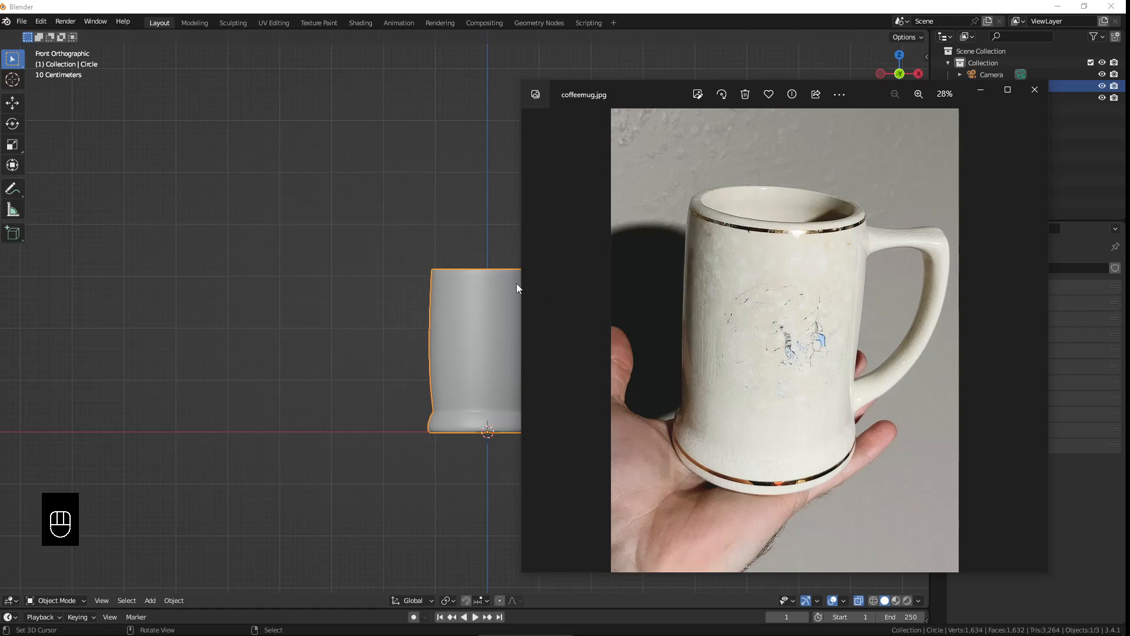
pyautogui.moveTo(649, 88); pyautogui.dragTo(756, 81)
pyautogui.moveTo(756, 81); pyautogui.dragTo(796, 80)
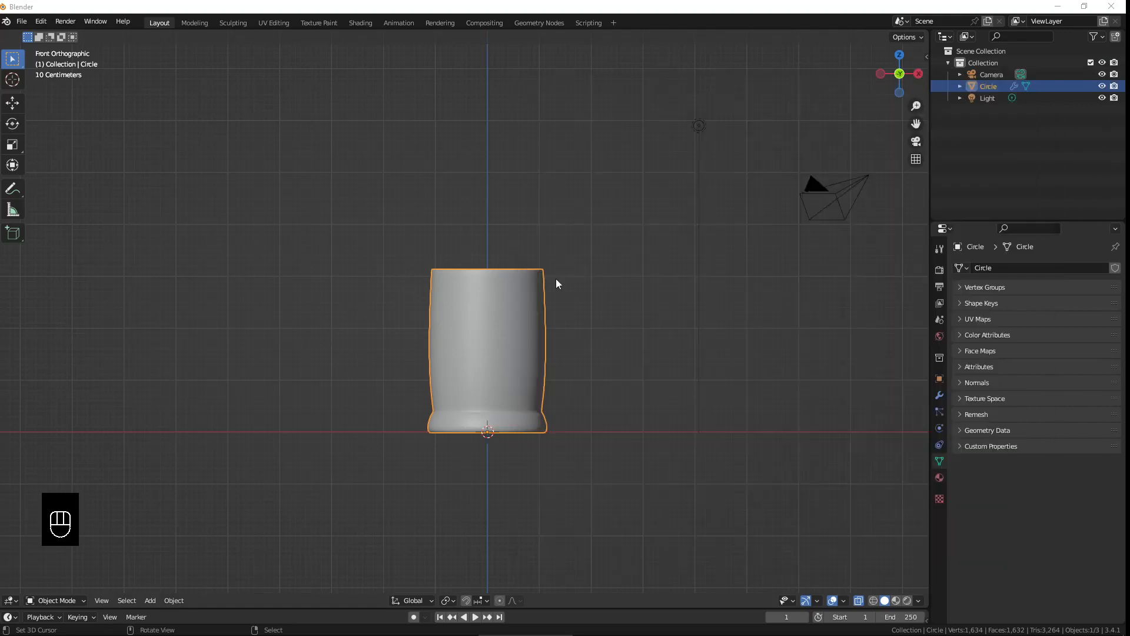
# Step: Add one loop cut around the outer wall just below the rim, slid toward it with a factor of about -0.383
pyautogui.keyDown('shift'); pyautogui.moveTo(563, 306); pyautogui.dragTo(459, 320, button='middle'); pyautogui.keyUp('shift')
pyautogui.press('Tab')
pyautogui.hotkey('ctrl', 'r')
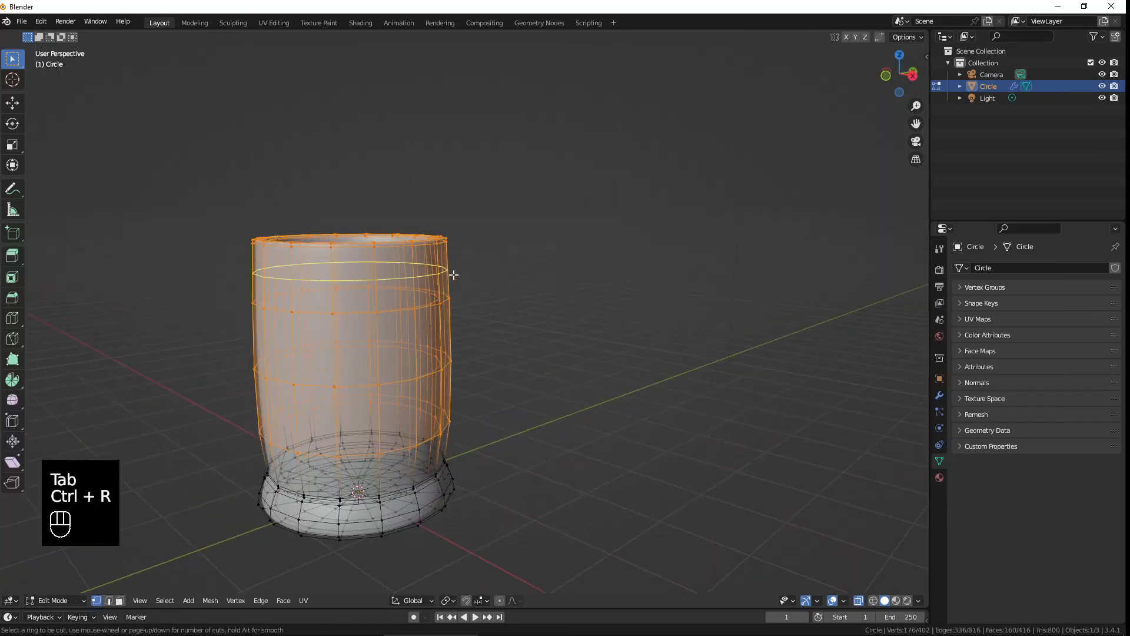
pyautogui.click(453, 274)
pyautogui.click(468, 263)
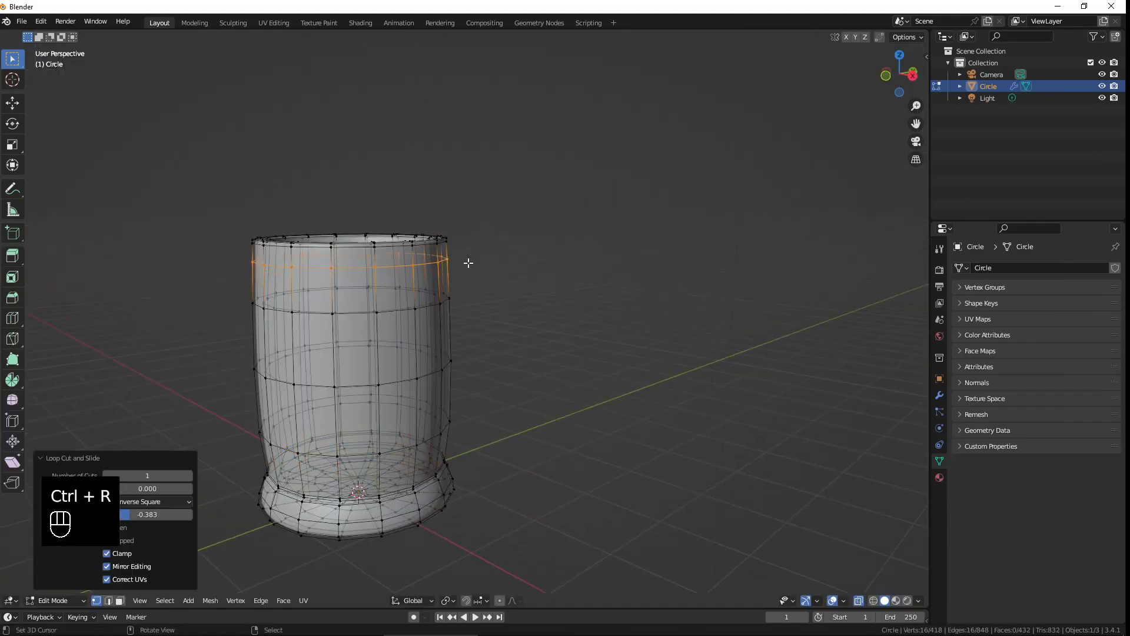
# Step: Rotate the whole cup mesh -11° in top view so one upper outer wall face is centred on the X axis
pyautogui.moveTo(468, 262); pyautogui.dragTo(349, 573, button='middle')
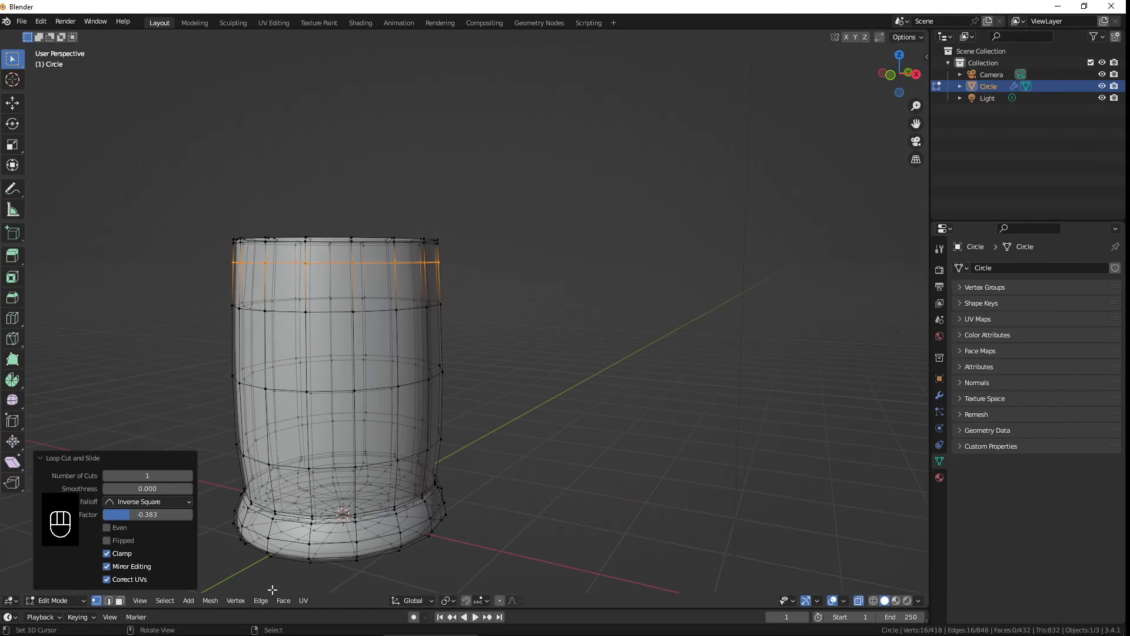
pyautogui.click(120, 601)
pyautogui.click(409, 288)
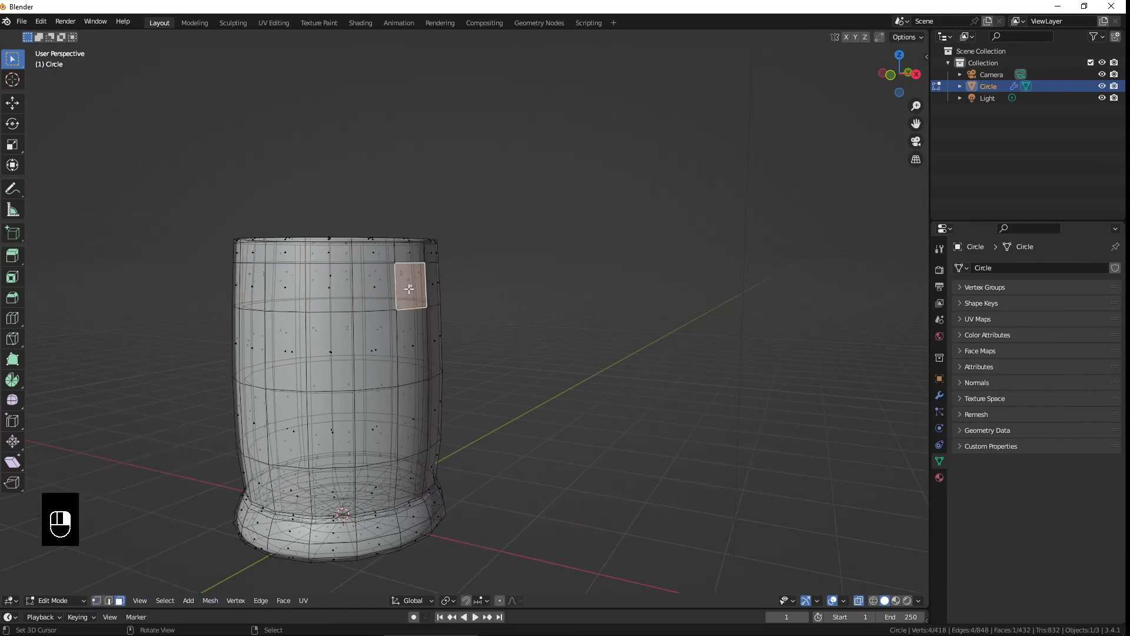
pyautogui.moveTo(409, 289); pyautogui.dragTo(468, 348, button='middle')
pyautogui.press('KP_7')
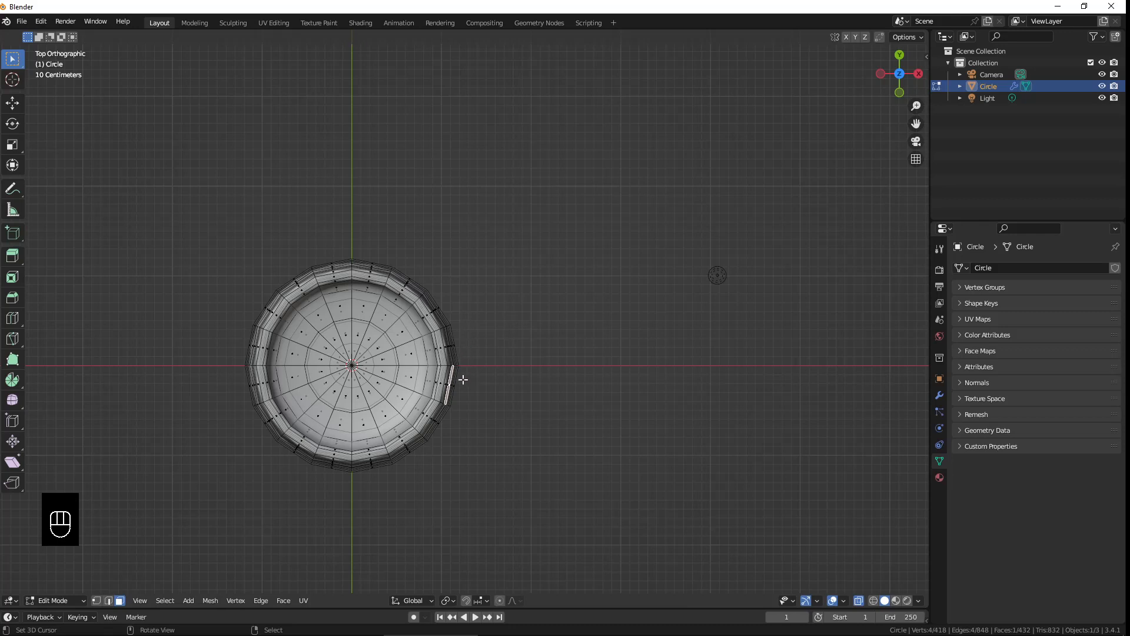
pyautogui.press('a')
pyautogui.press('r')
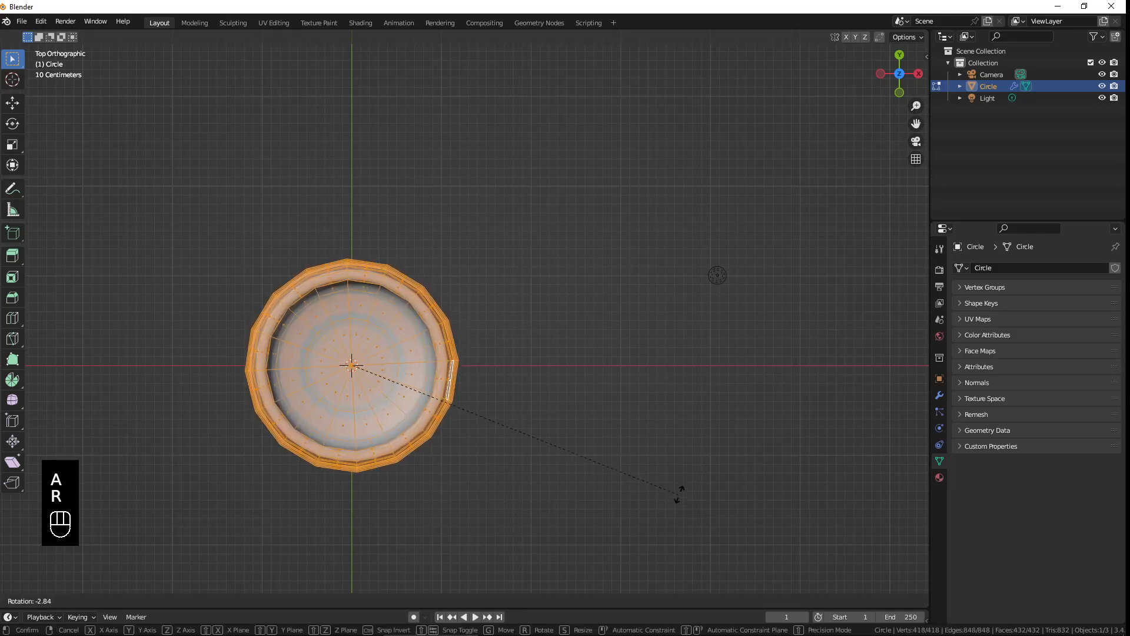
pyautogui.click(690, 443)
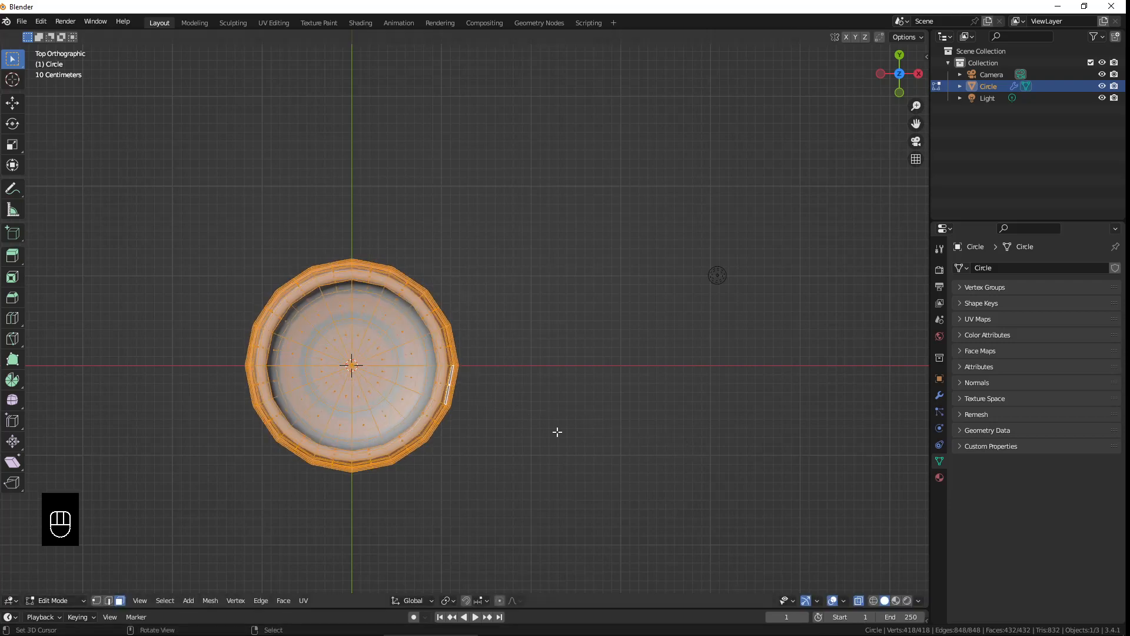
pyautogui.press('r')
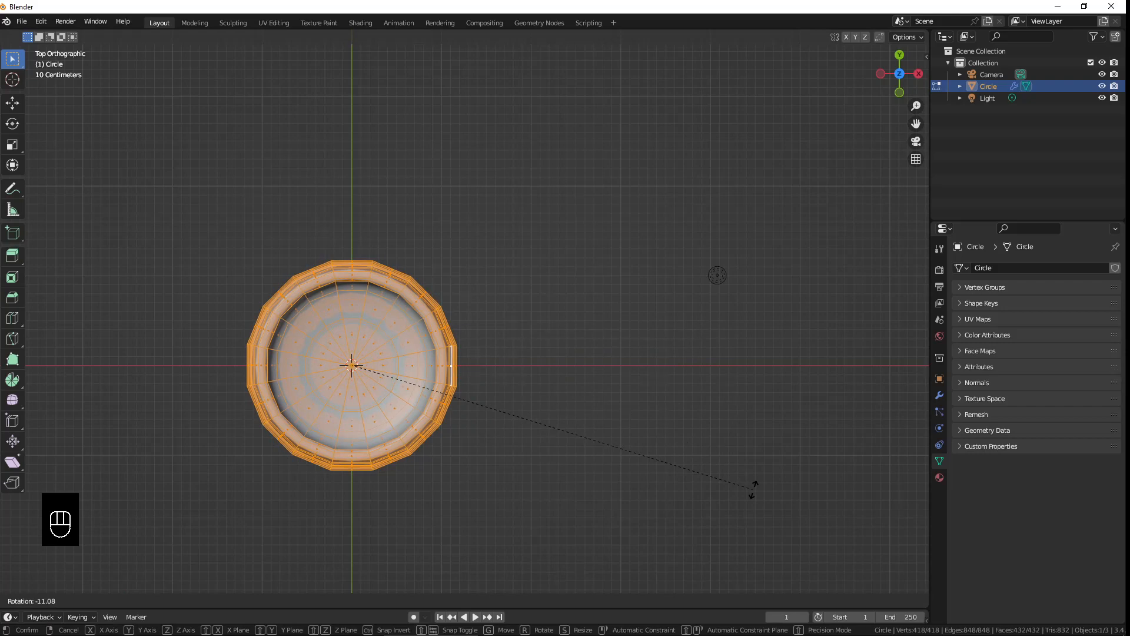
pyautogui.press('shift')
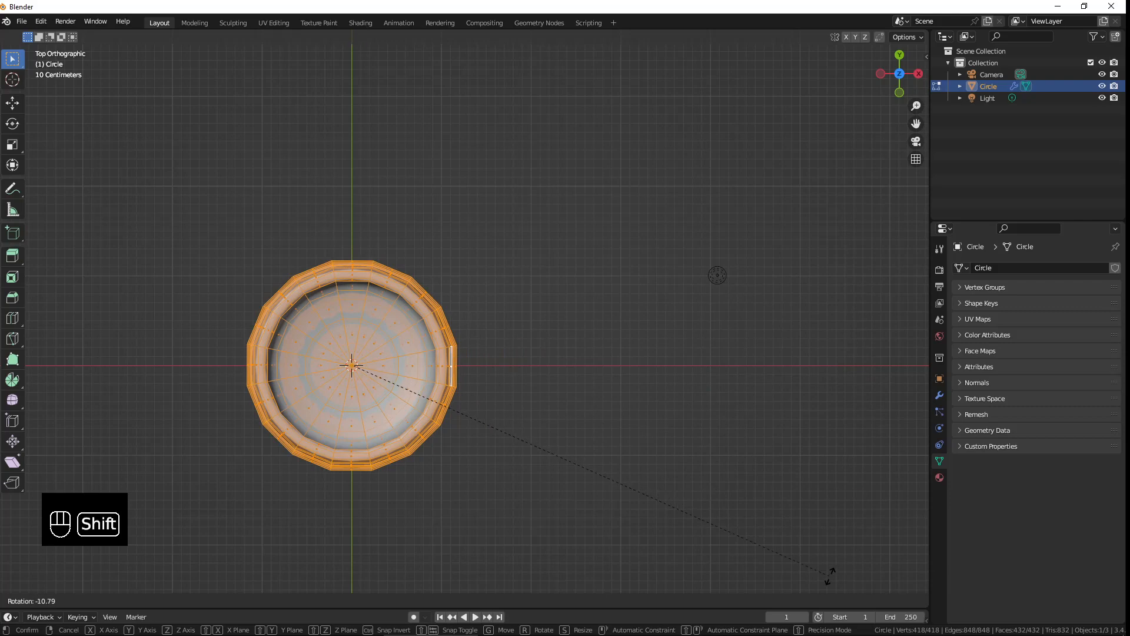
pyautogui.click(865, 524)
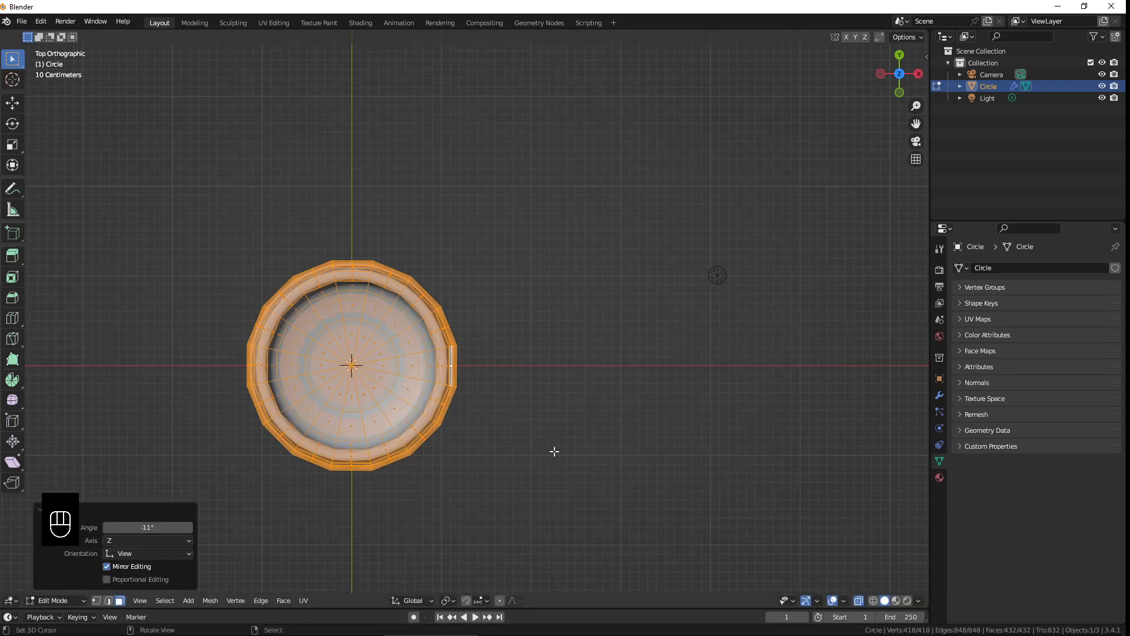
# Step: Select the upper and lower outer wall faces in the column centred on the X axis and extrude them about 0.159 m outward
pyautogui.moveTo(552, 451); pyautogui.dragTo(392, 282, button='middle')
pyautogui.rightClick(367, 276)
pyautogui.scroll(-2, 392, 359)
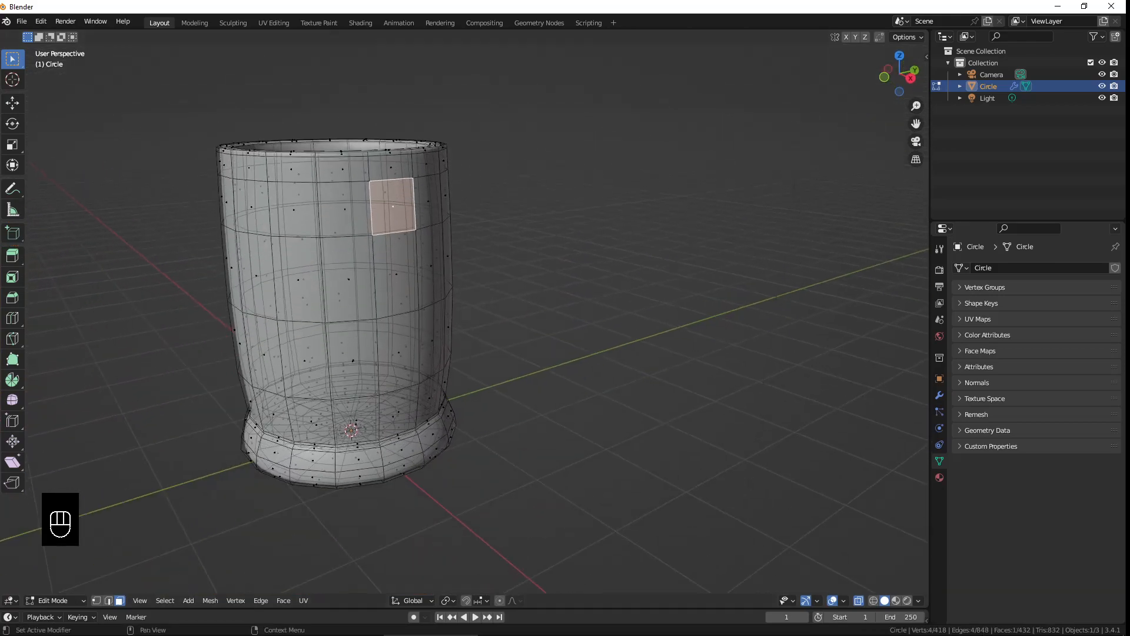
pyautogui.moveTo(433, 396); pyautogui.dragTo(452, 365, button='middle')
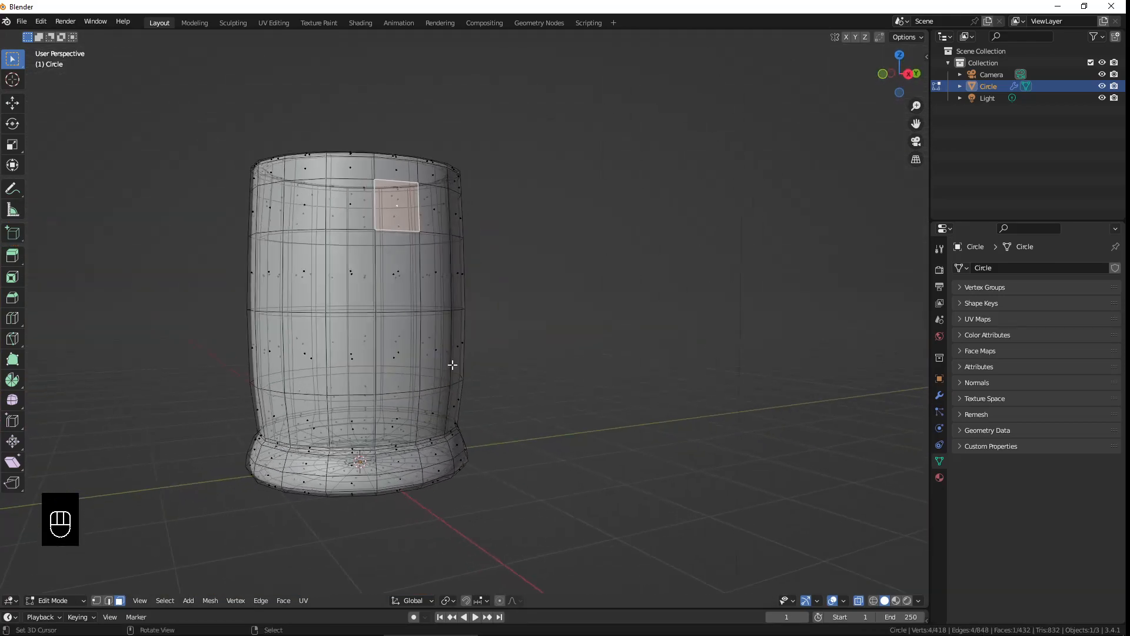
pyautogui.press('ctrl')
pyautogui.keyDown('shift'); pyautogui.click(406, 426); pyautogui.keyUp('shift')
pyautogui.moveTo(510, 383); pyautogui.dragTo(550, 368, button='middle')
pyautogui.press('KP_3')
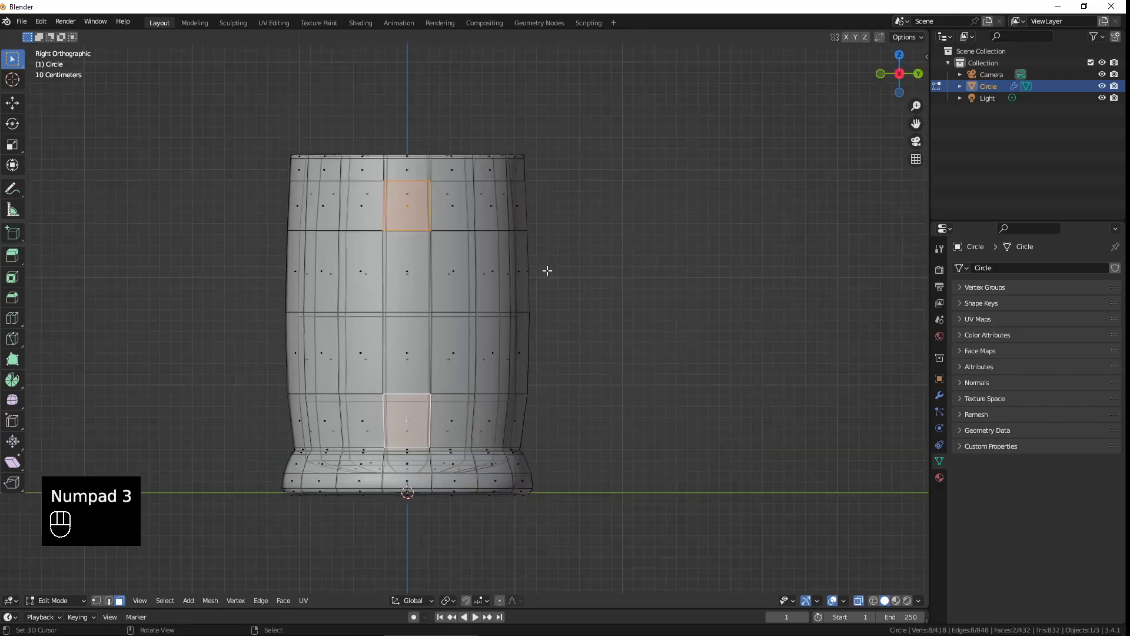
pyautogui.press('KP_1')
pyautogui.keyDown('shift'); pyautogui.moveTo(547, 271); pyautogui.dragTo(497, 264, button='middle'); pyautogui.keyUp('shift')
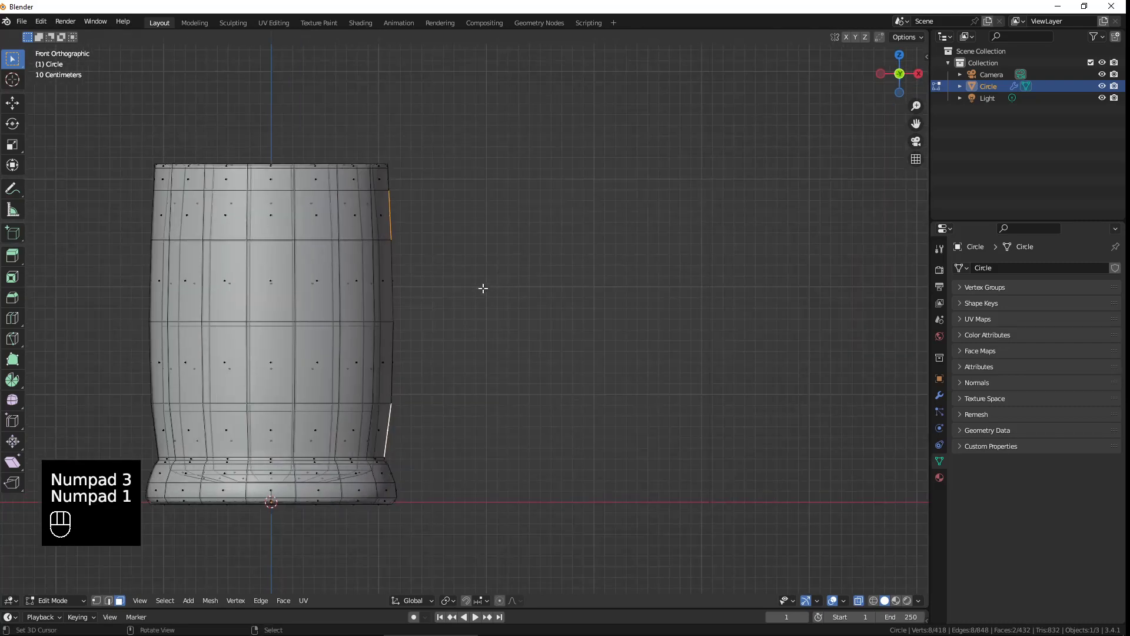
pyautogui.press('e')
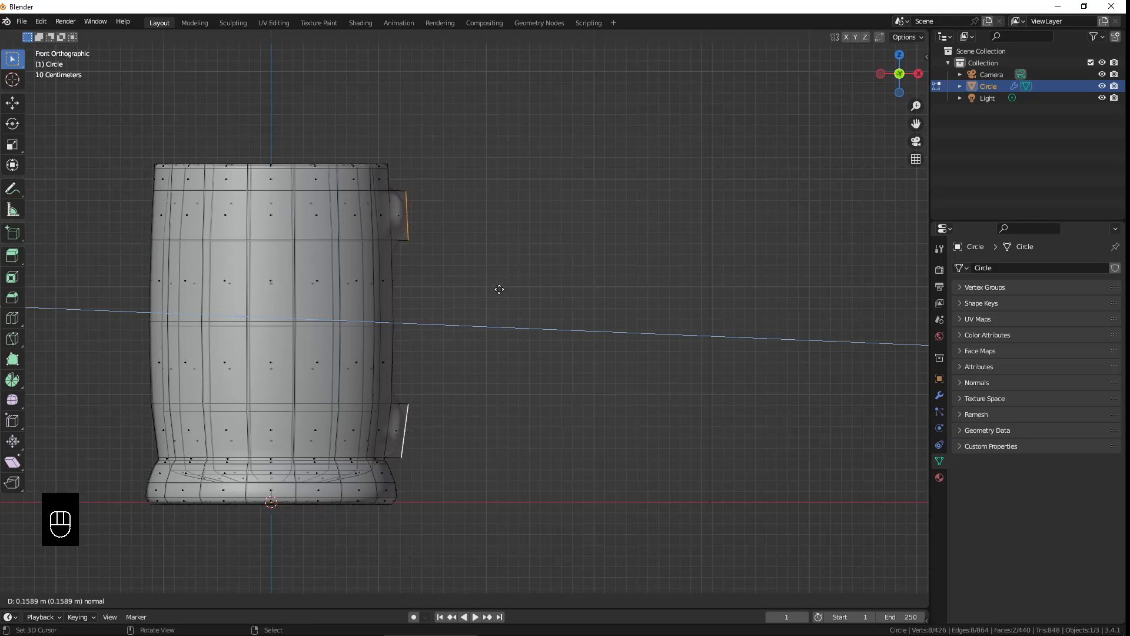
pyautogui.click(499, 289)
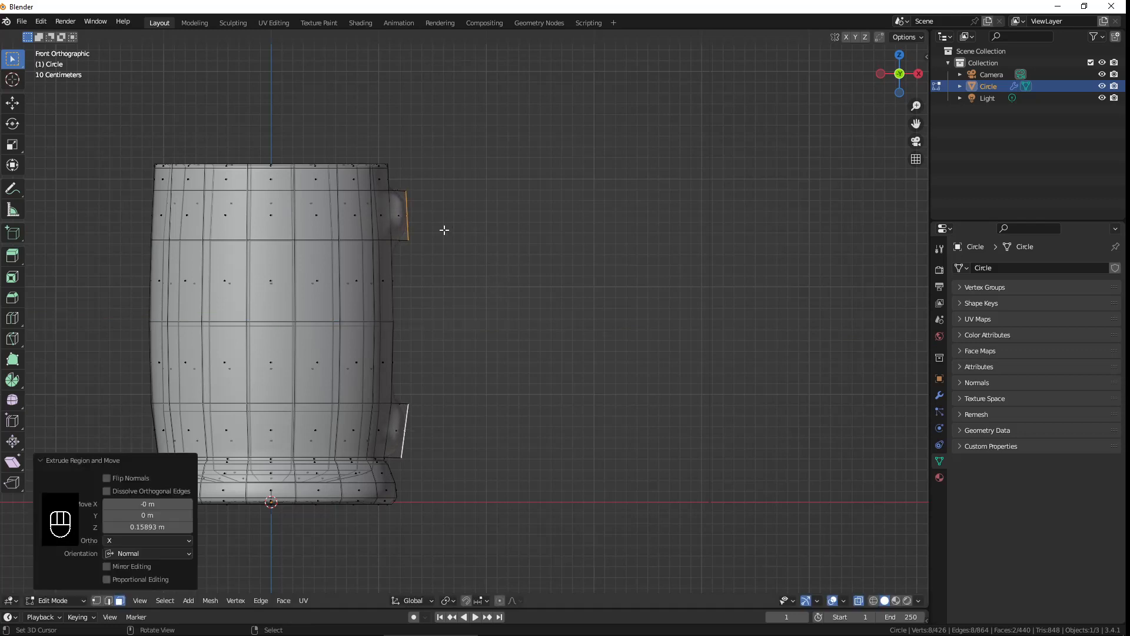
# Step: Scale the upper stub's end face to 0.671 along Z, rotate it about 4.35° to stand vertical, and raise it level with the stub's top
pyautogui.click(406, 216)
pyautogui.press('s')
pyautogui.press('z')
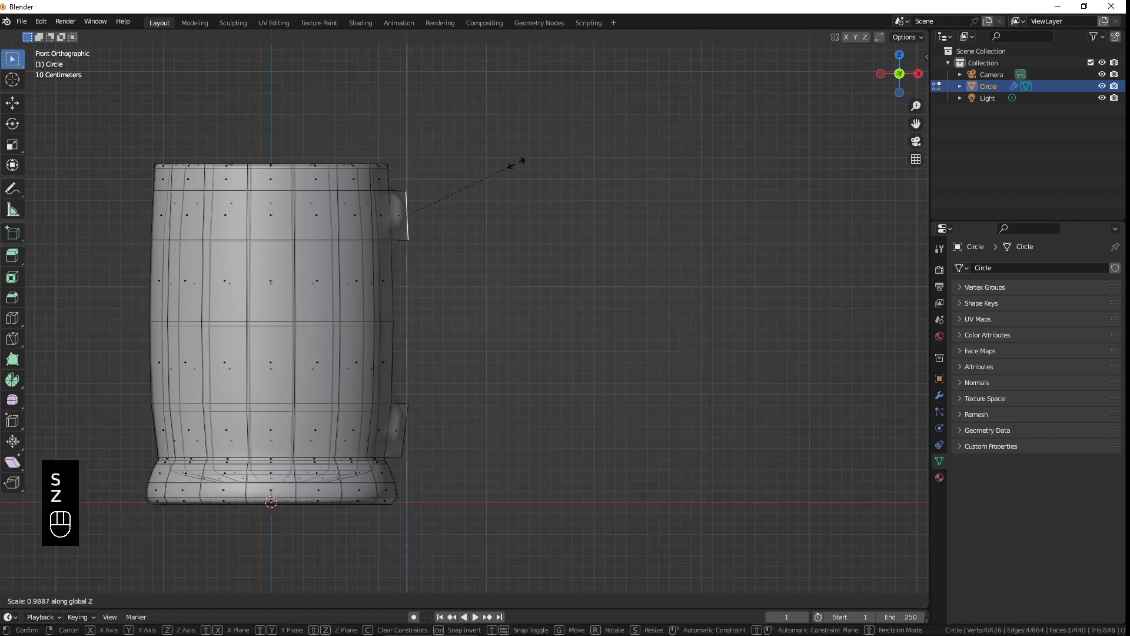
pyautogui.click(498, 161)
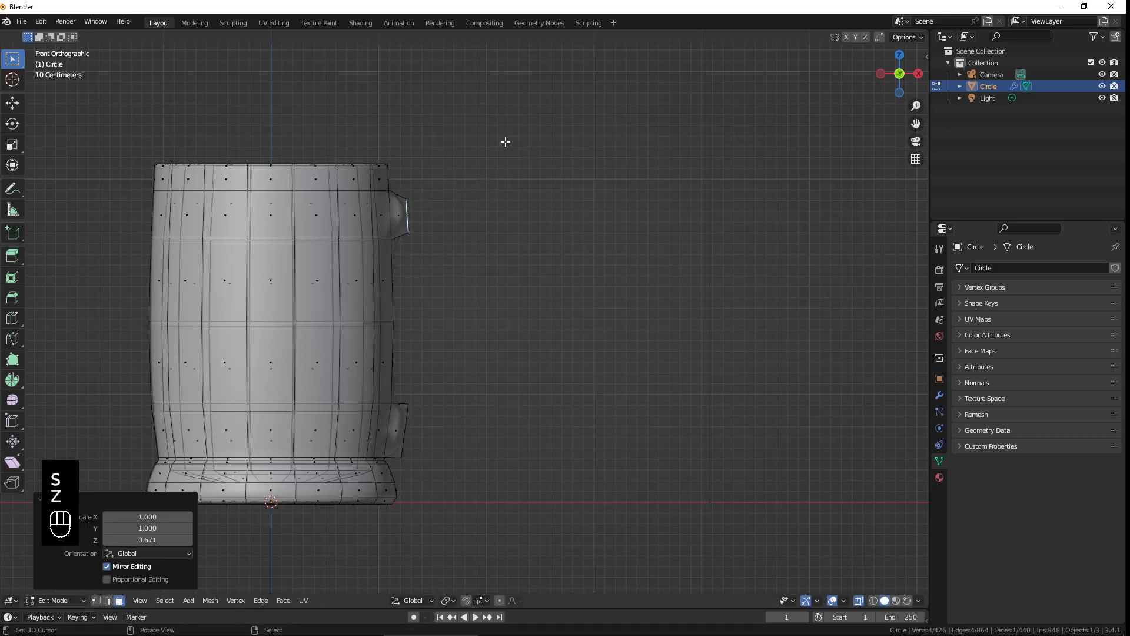
pyautogui.press('r')
pyautogui.click(514, 144)
pyautogui.press('g')
pyautogui.press('z')
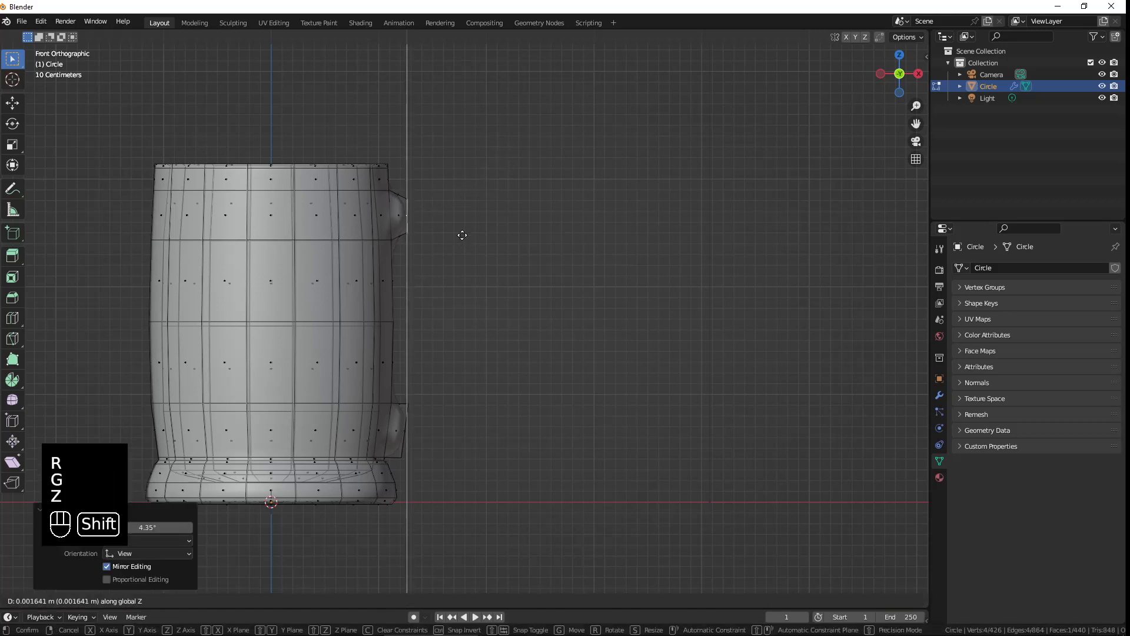
pyautogui.click(463, 158)
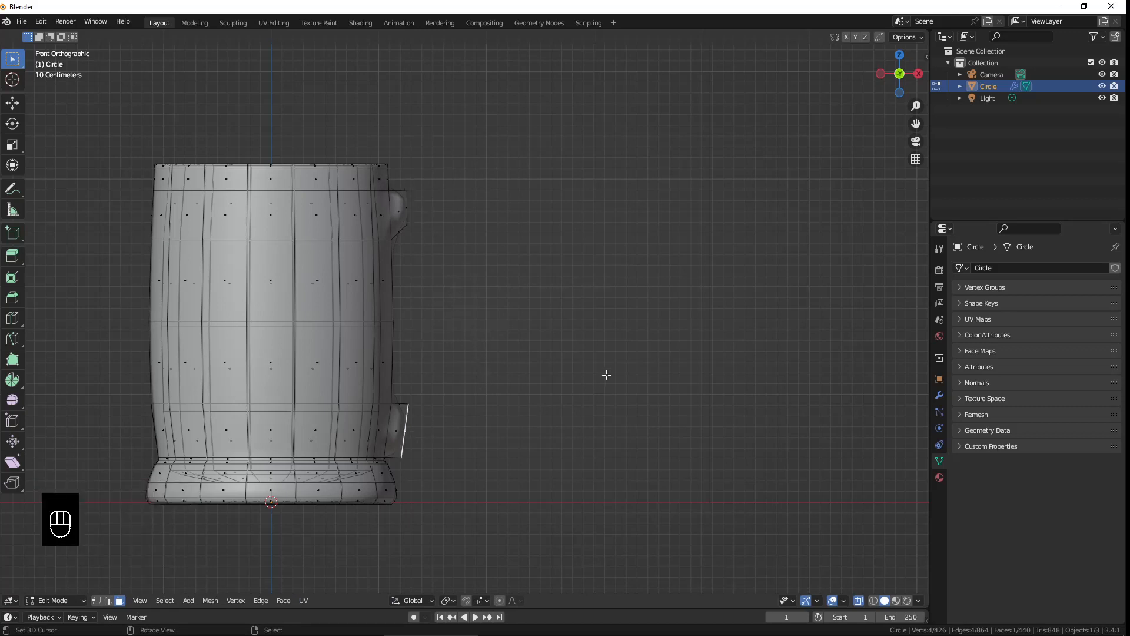
# Step: Scale the lower stub's end face to 0.728 along Z, tilt it about -17°, and move it about -0.027 m in X and 0.038 m in Z
pyautogui.press('s')
pyautogui.press('z')
pyautogui.click(558, 406)
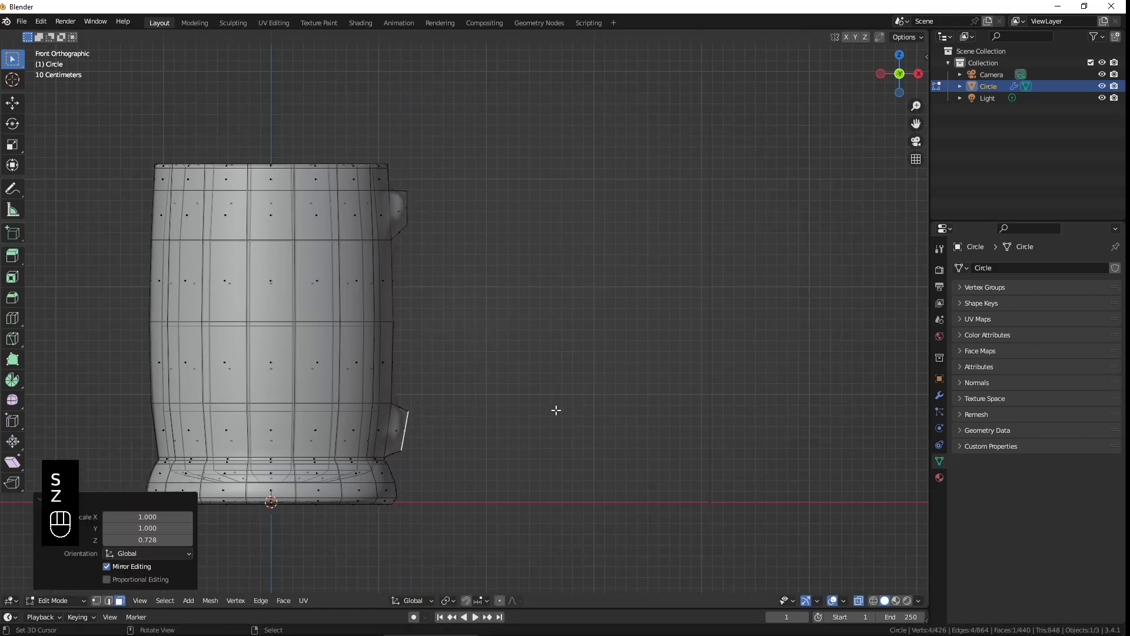
pyautogui.press('r')
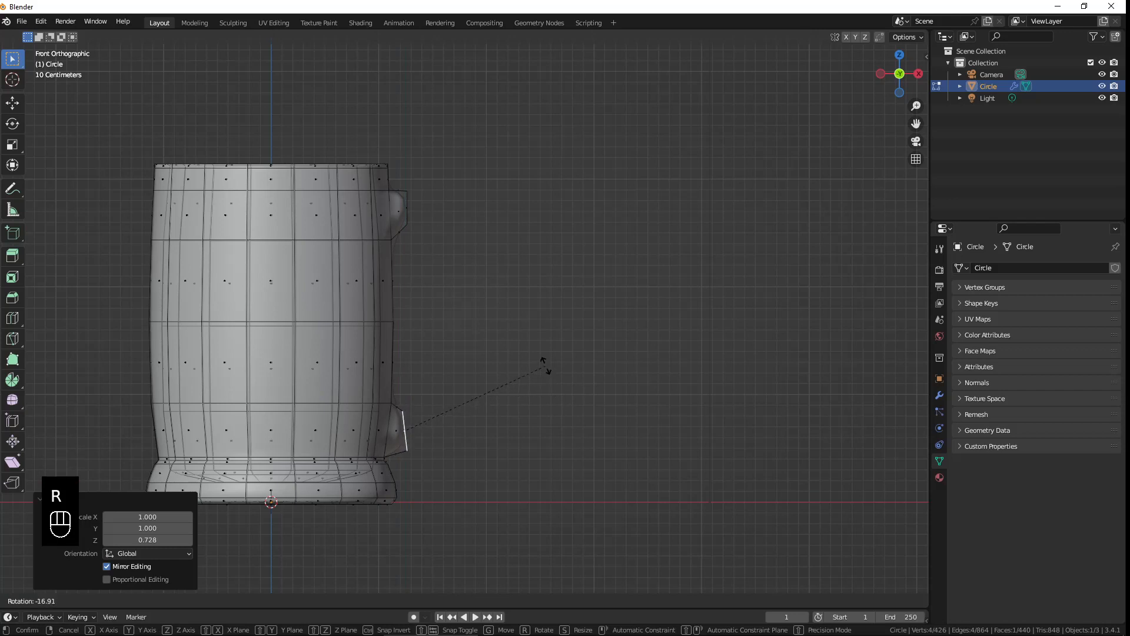
pyautogui.click(544, 365)
pyautogui.press('g')
pyautogui.click(539, 359)
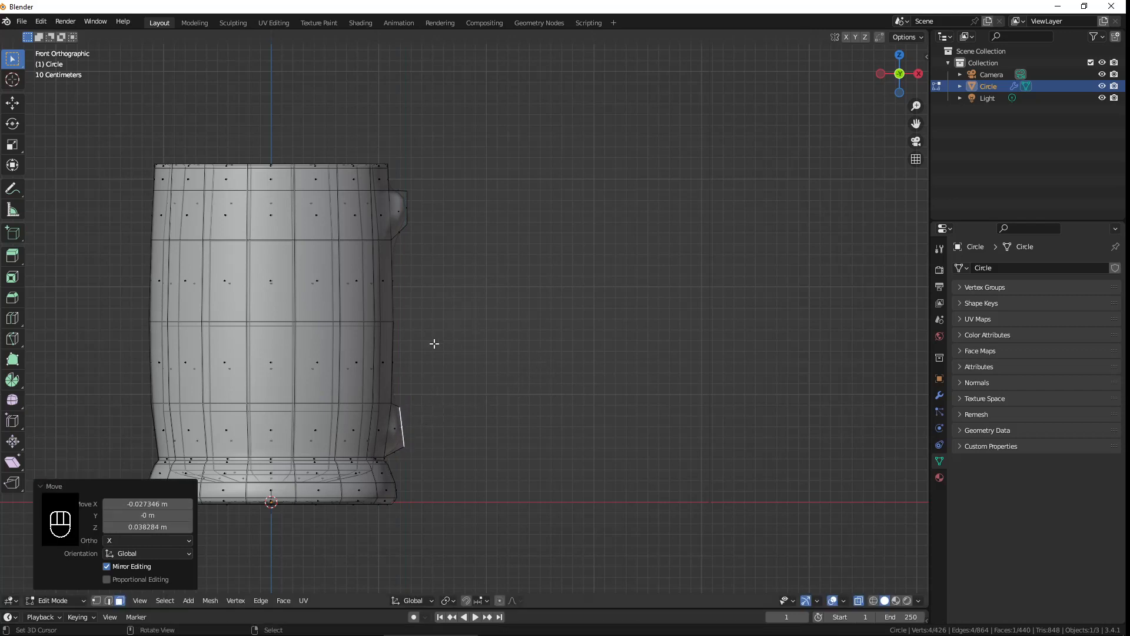
pyautogui.keyDown('shift'); pyautogui.moveTo(434, 344); pyautogui.dragTo(518, 326, button='middle'); pyautogui.keyUp('shift')
pyautogui.press('e')
pyautogui.rightClick(571, 392)
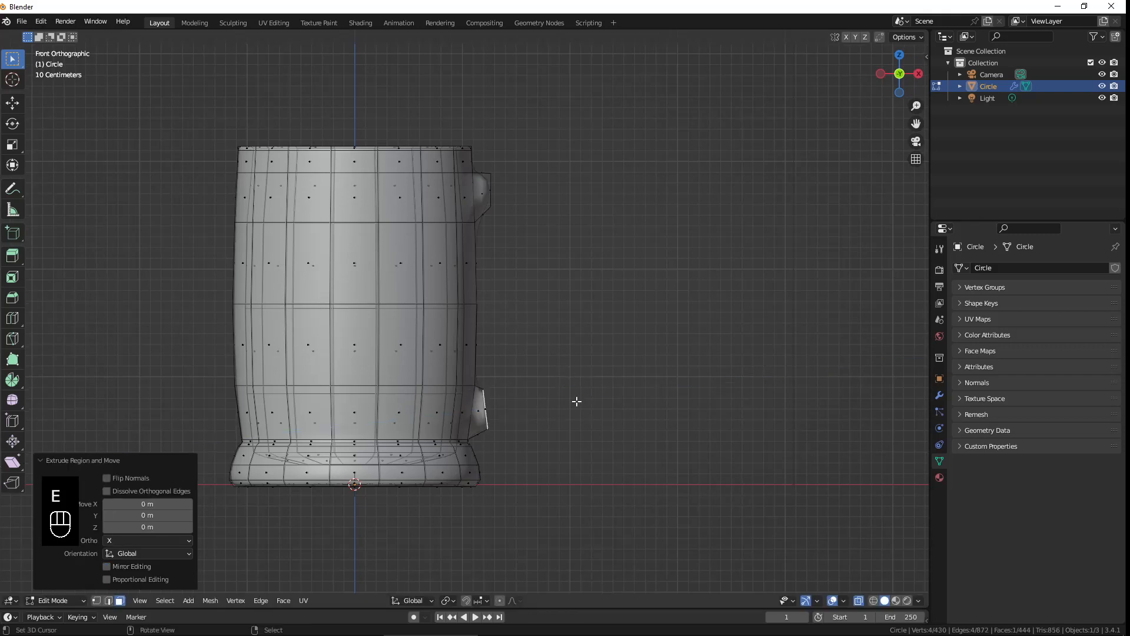
pyautogui.hotkey('ctrl', 'z')
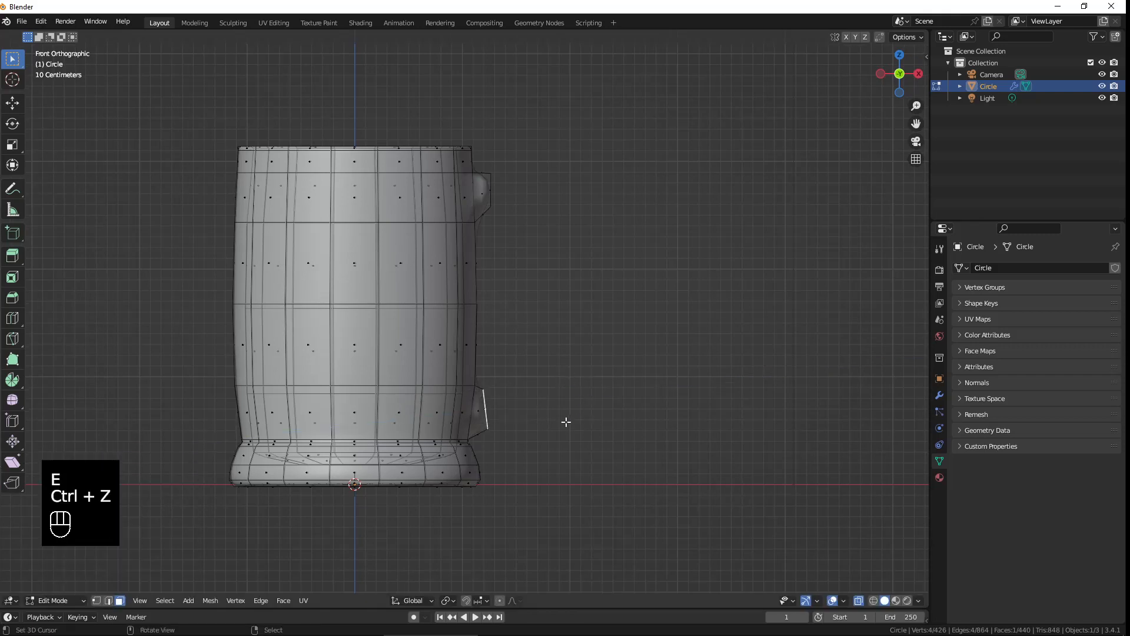
# Step: Extrude the lower stub's end face through five successive segments that curve outward and upward as the lower part of the handle
pyautogui.keyDown('ctrl'); pyautogui.rightClick(523, 387); pyautogui.keyUp('ctrl')
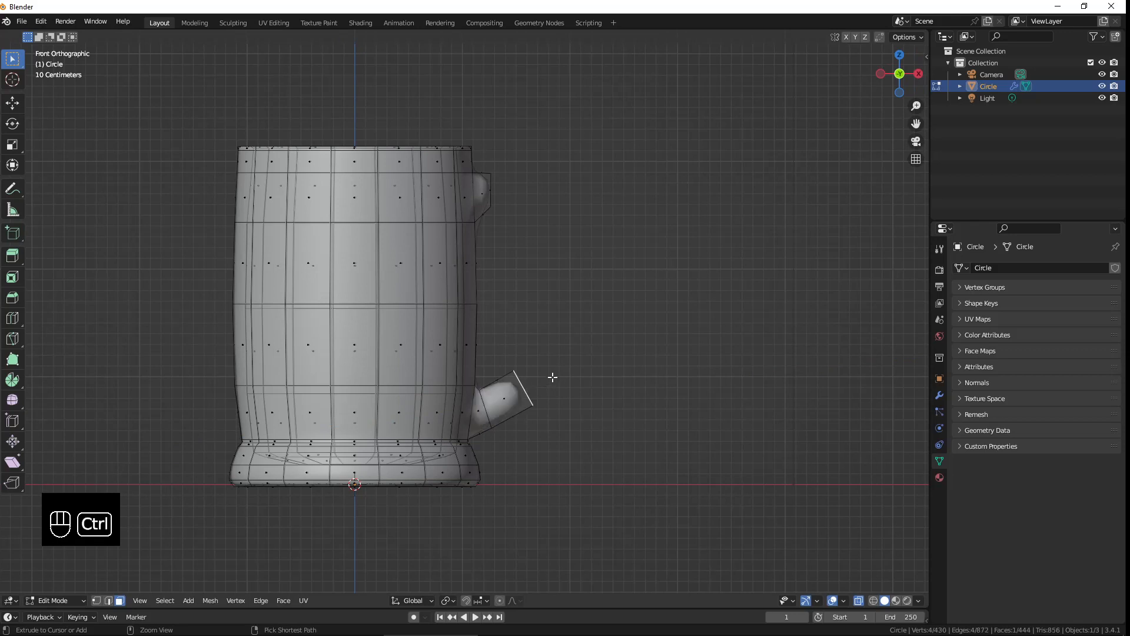
pyautogui.keyDown('ctrl'); pyautogui.rightClick(564, 362); pyautogui.keyUp('ctrl')
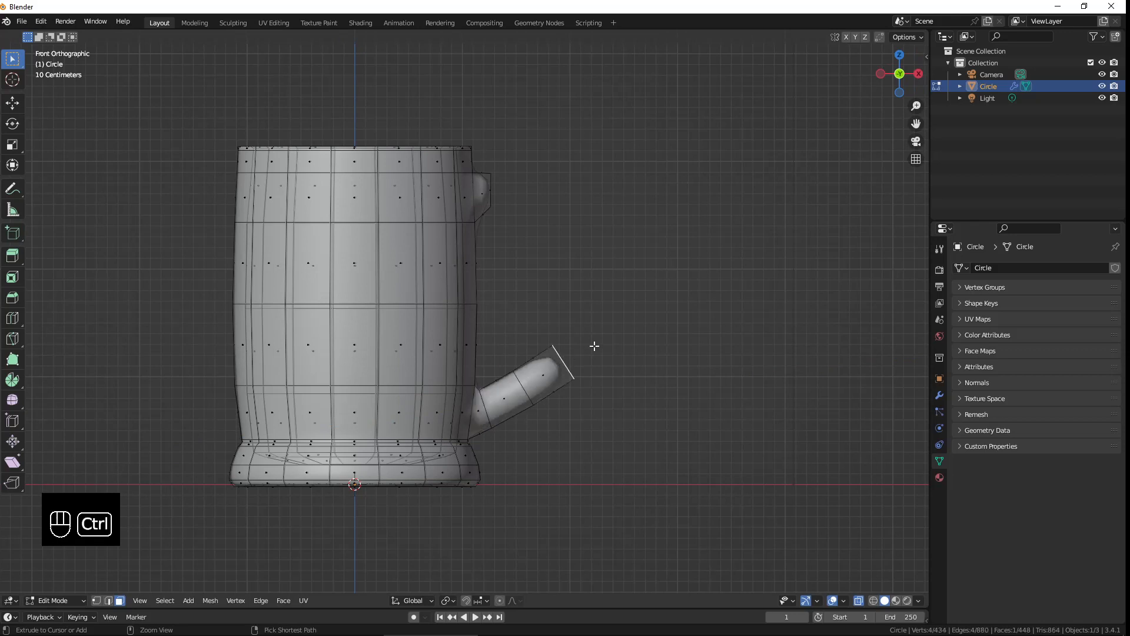
pyautogui.keyDown('ctrl'); pyautogui.rightClick(595, 312); pyautogui.keyUp('ctrl')
pyautogui.keyDown('ctrl'); pyautogui.rightClick(609, 266); pyautogui.keyUp('ctrl')
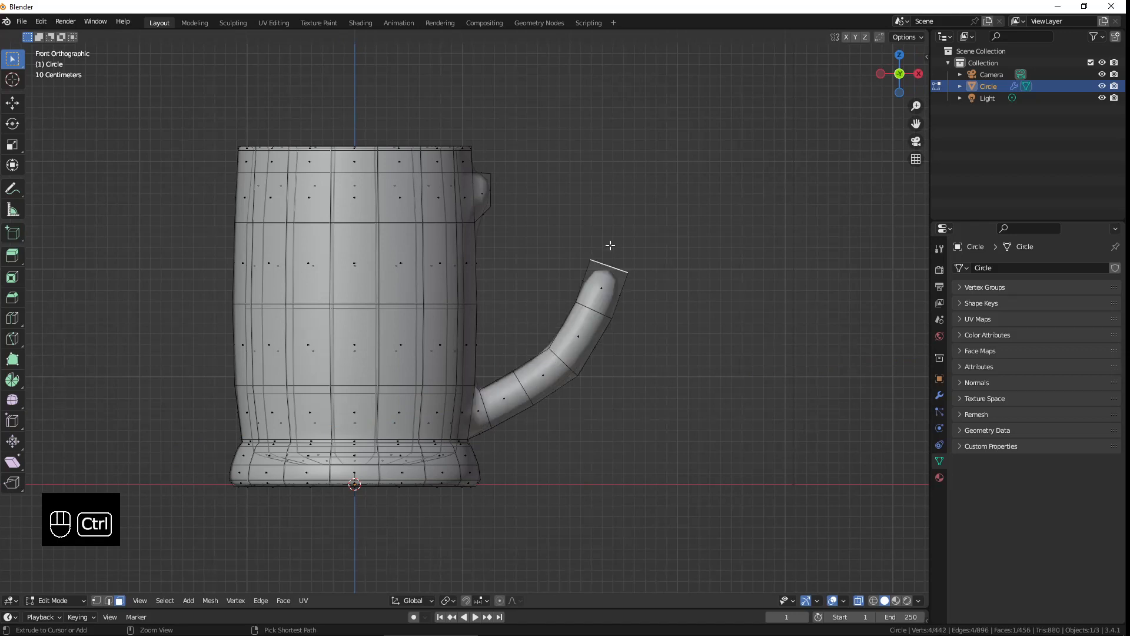
pyautogui.keyDown('ctrl'); pyautogui.rightClick(611, 236); pyautogui.keyUp('ctrl')
# Step: Extrude the upper stub's end face outward through three nearly horizontal segments until it reaches above the lower arm's tip
pyautogui.click(495, 186)
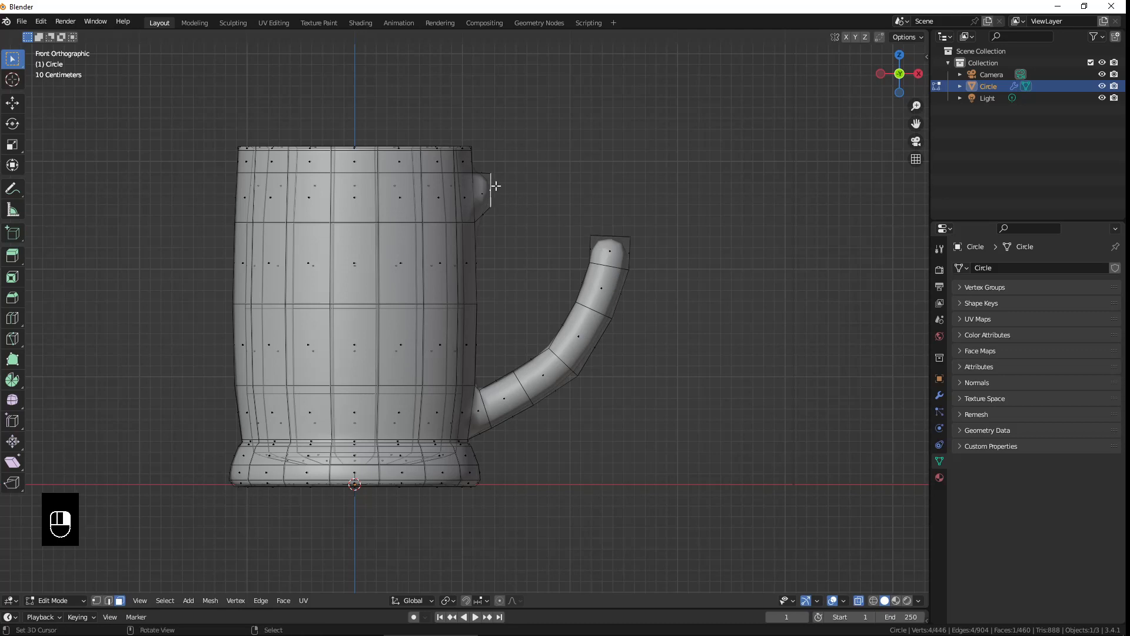
pyautogui.keyDown('ctrl'); pyautogui.rightClick(532, 189); pyautogui.keyUp('ctrl')
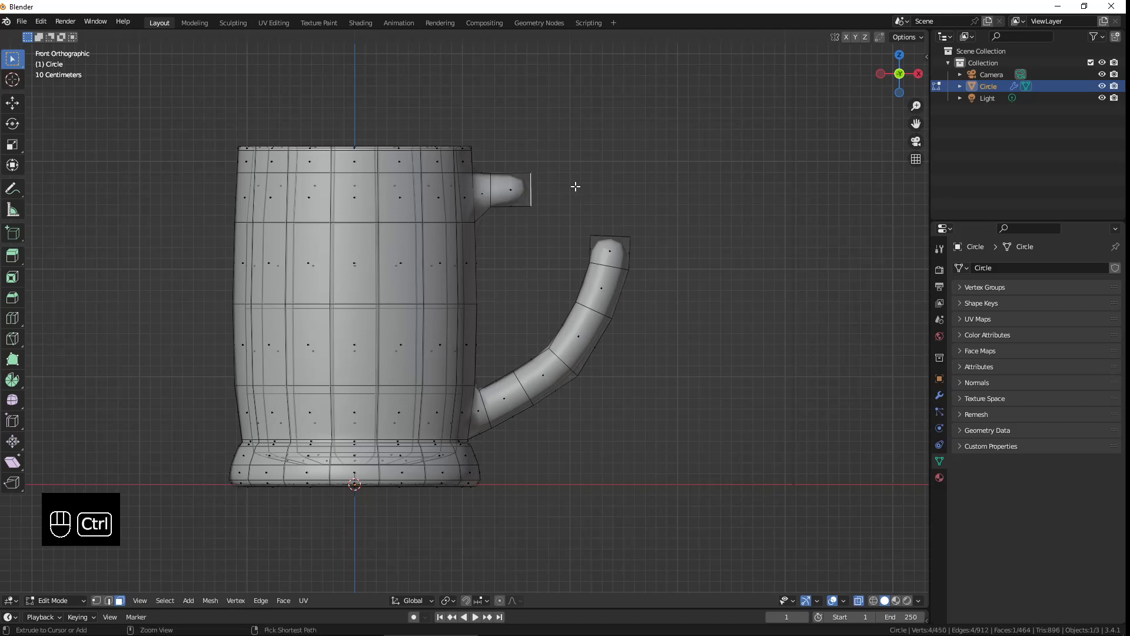
pyautogui.keyDown('ctrl'); pyautogui.rightClick(575, 186); pyautogui.keyUp('ctrl')
pyautogui.keyDown('ctrl'); pyautogui.rightClick(608, 186); pyautogui.keyUp('ctrl')
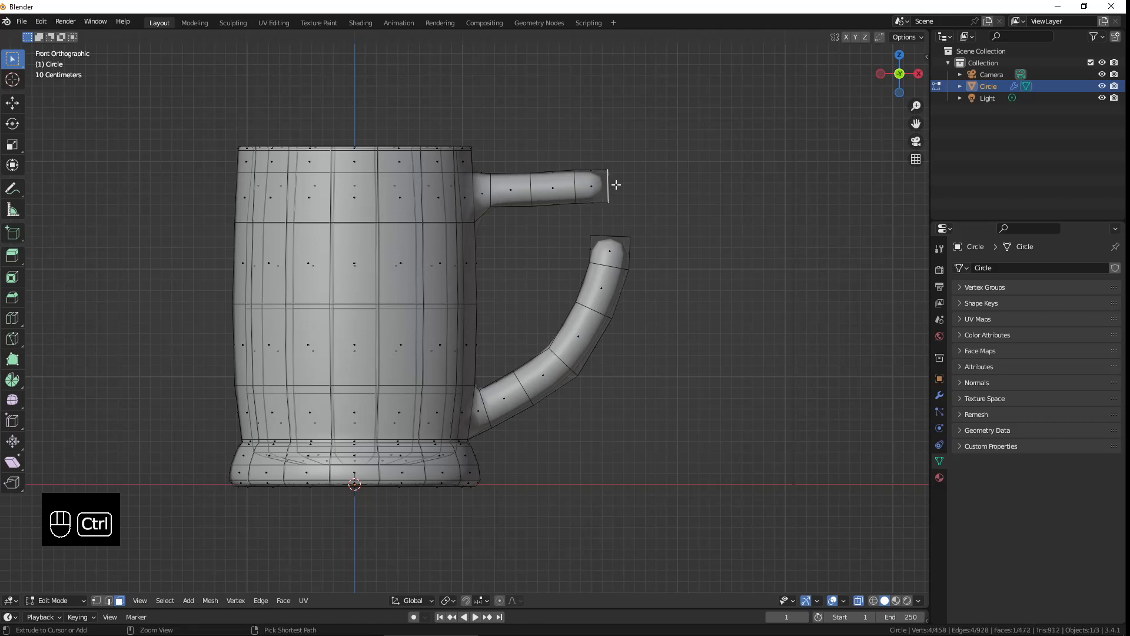
# Step: Move the upper arm's end face about 0.1 m further outward and tilt it to face slightly up
pyautogui.press('g')
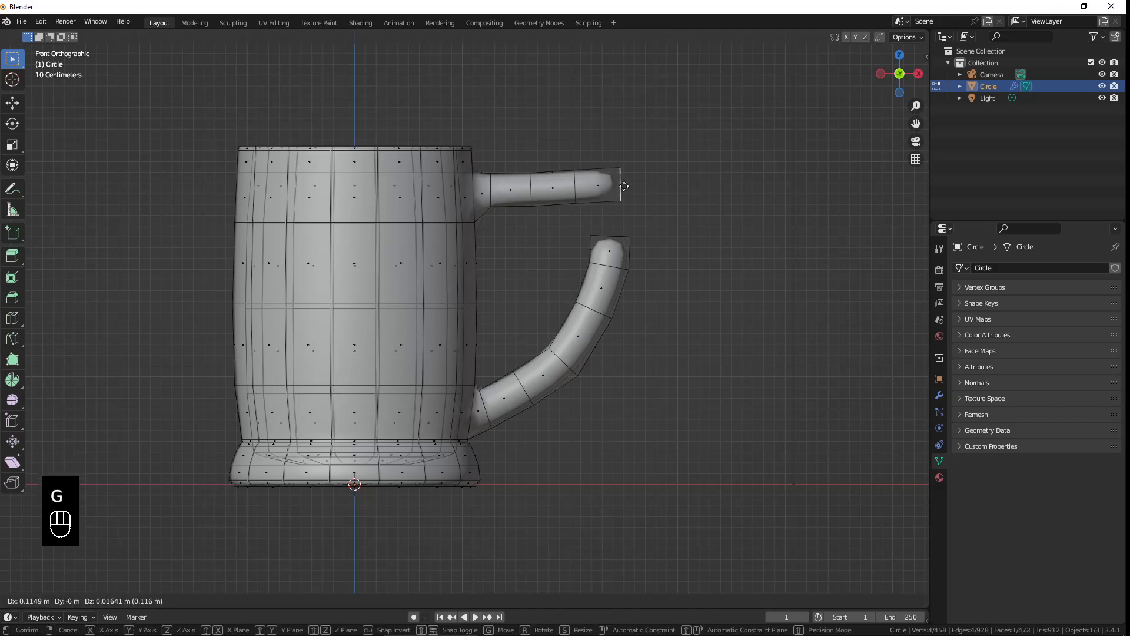
pyautogui.click(619, 183)
pyautogui.press('r')
pyautogui.click(628, 186)
# Step: Select the lower arm's tip segment and enable proportional editing restricted to connected geometry
pyautogui.press('a')
pyautogui.press('a')
pyautogui.press('b')
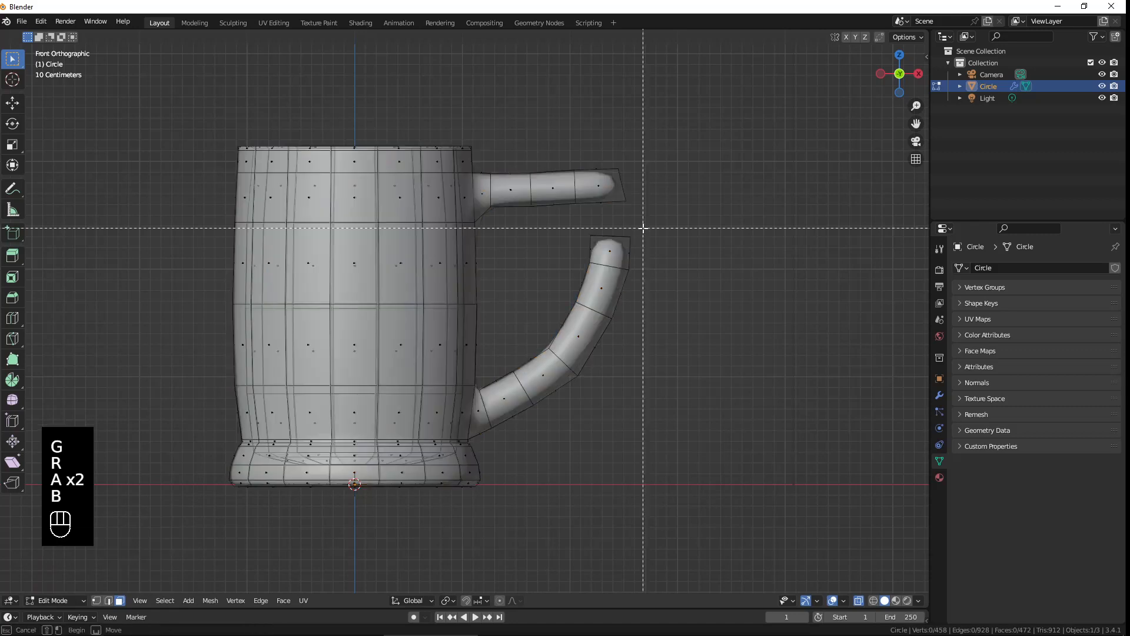
pyautogui.moveTo(641, 230); pyautogui.dragTo(575, 260)
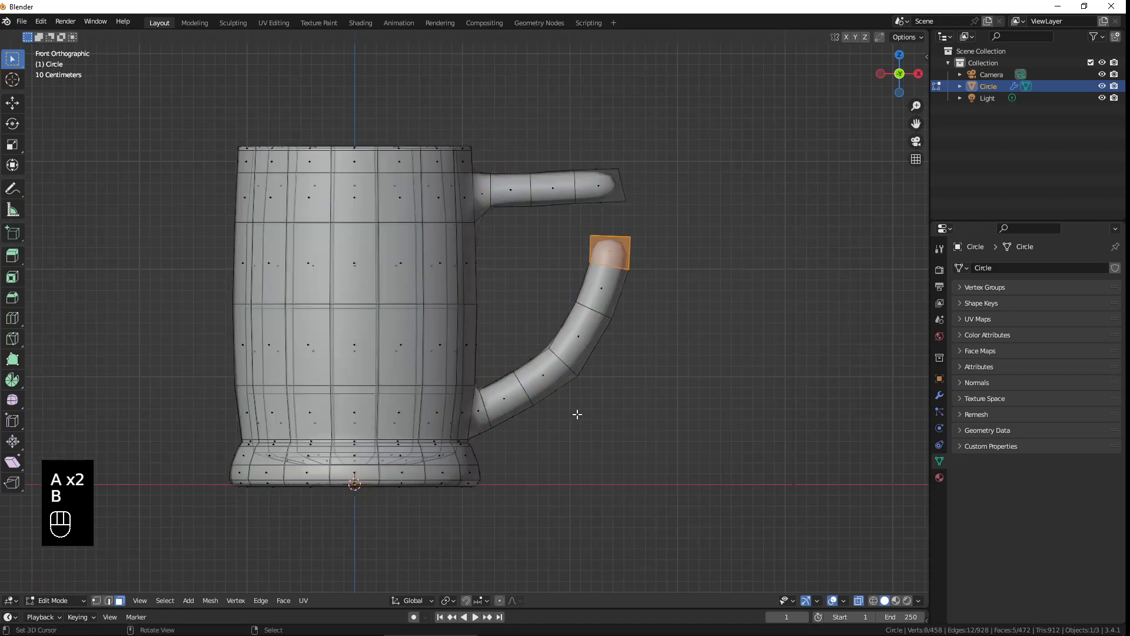
pyautogui.click(500, 600)
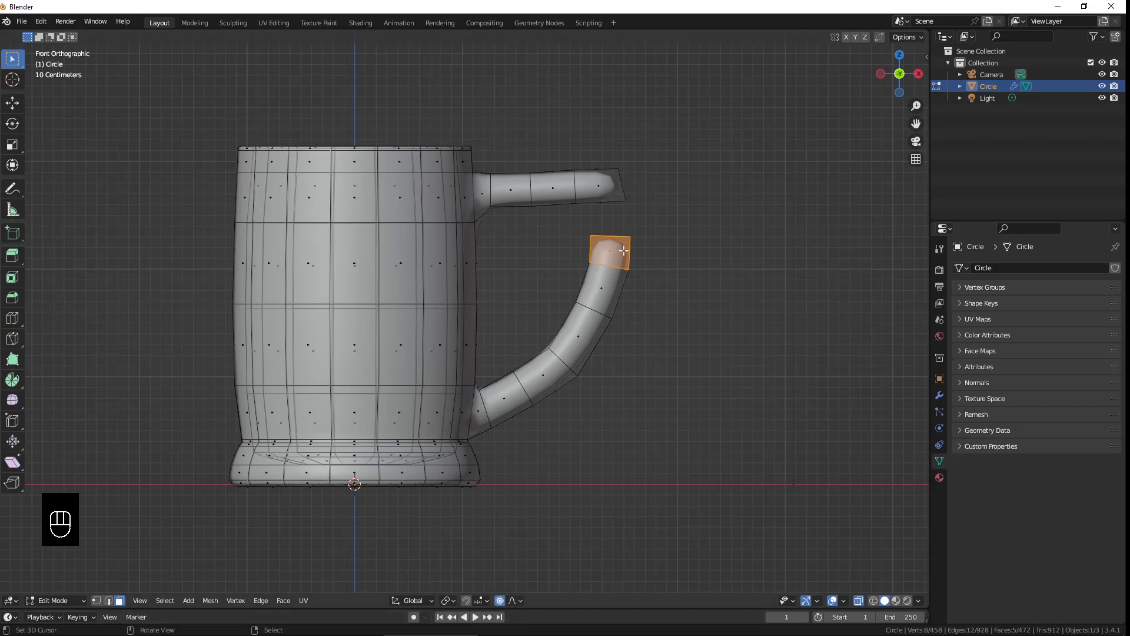
pyautogui.press('g')
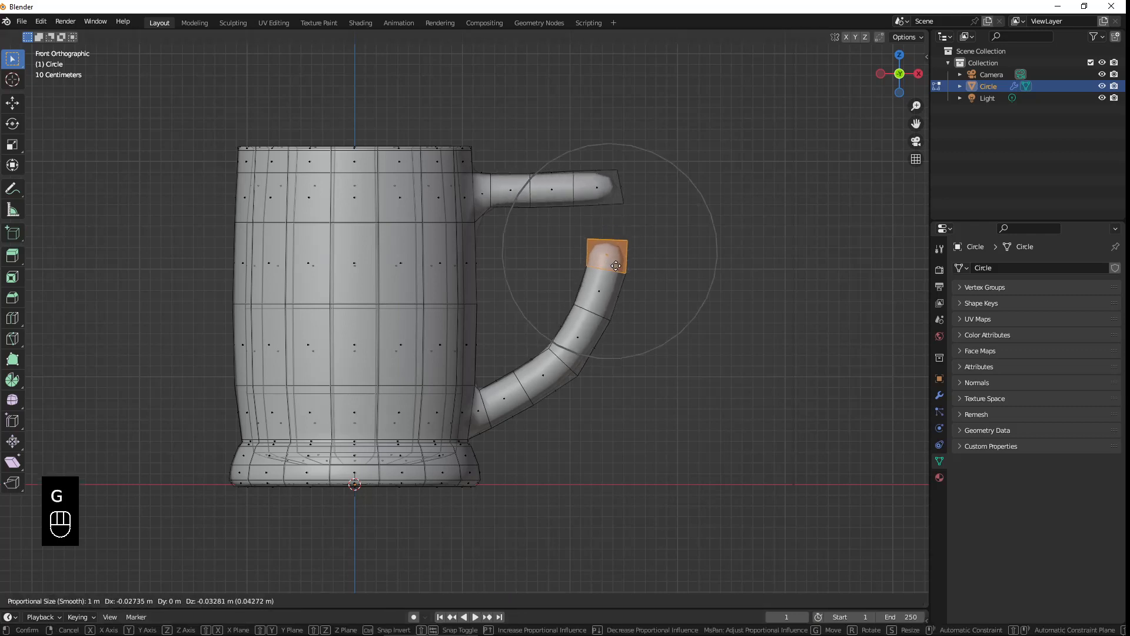
pyautogui.click(616, 254)
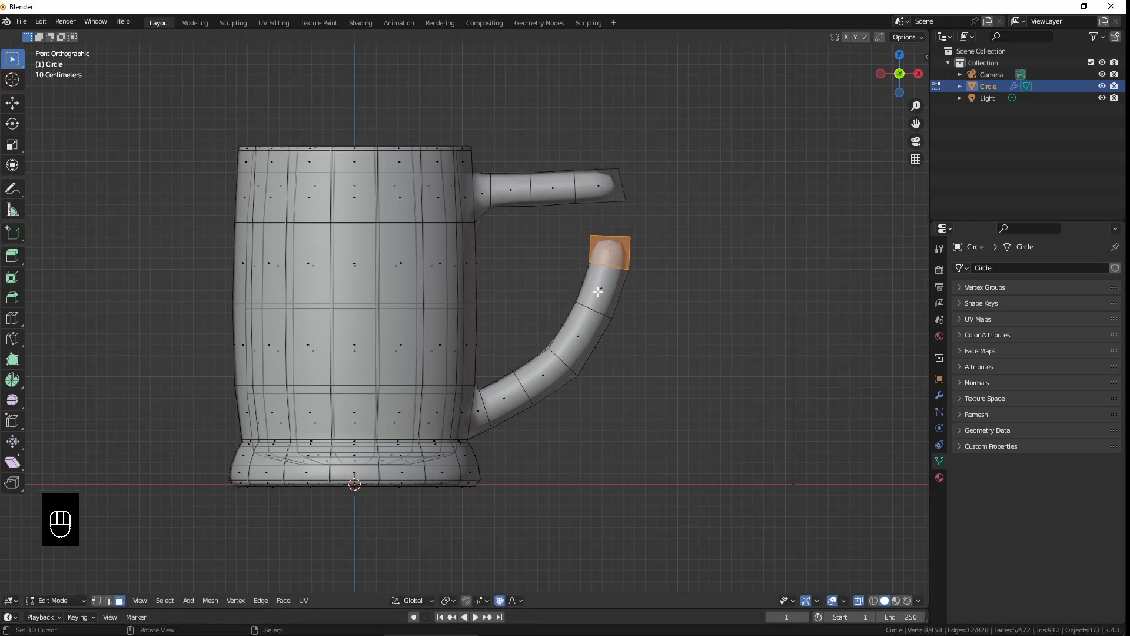
pyautogui.hotkey('alt', 'o')
# Step: Raise the lower arm's tip segment with proportional falloff, rotate it -4.66°, and move it -0.068 m in X and 0.255 m in Z
pyautogui.press('g')
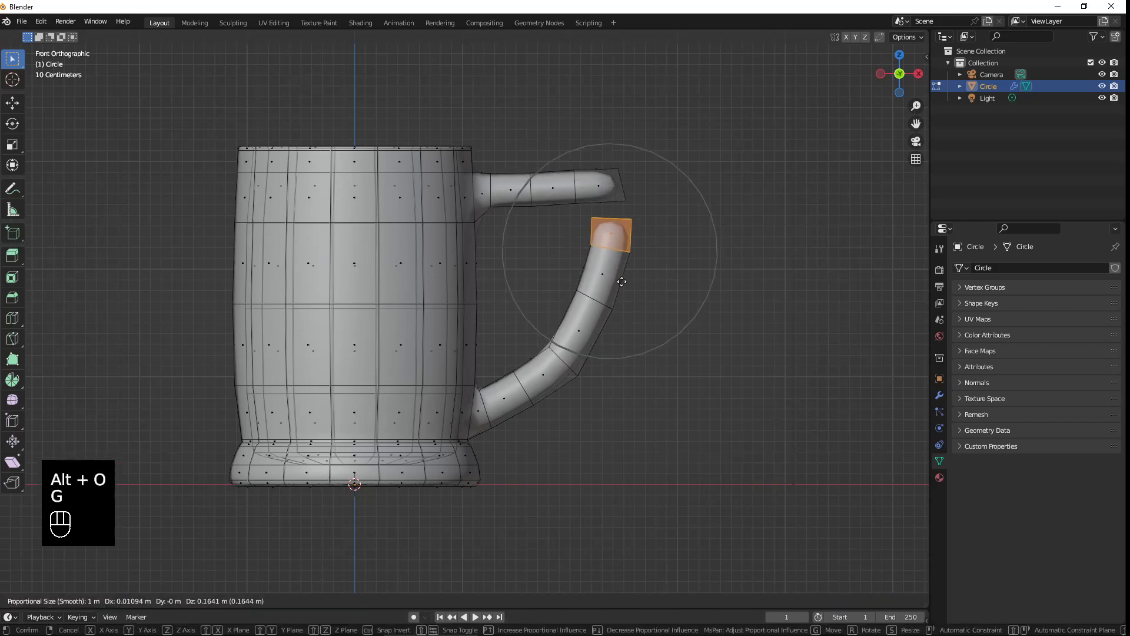
pyautogui.click(613, 293)
pyautogui.scroll(1, 661, 272)
pyautogui.press('r')
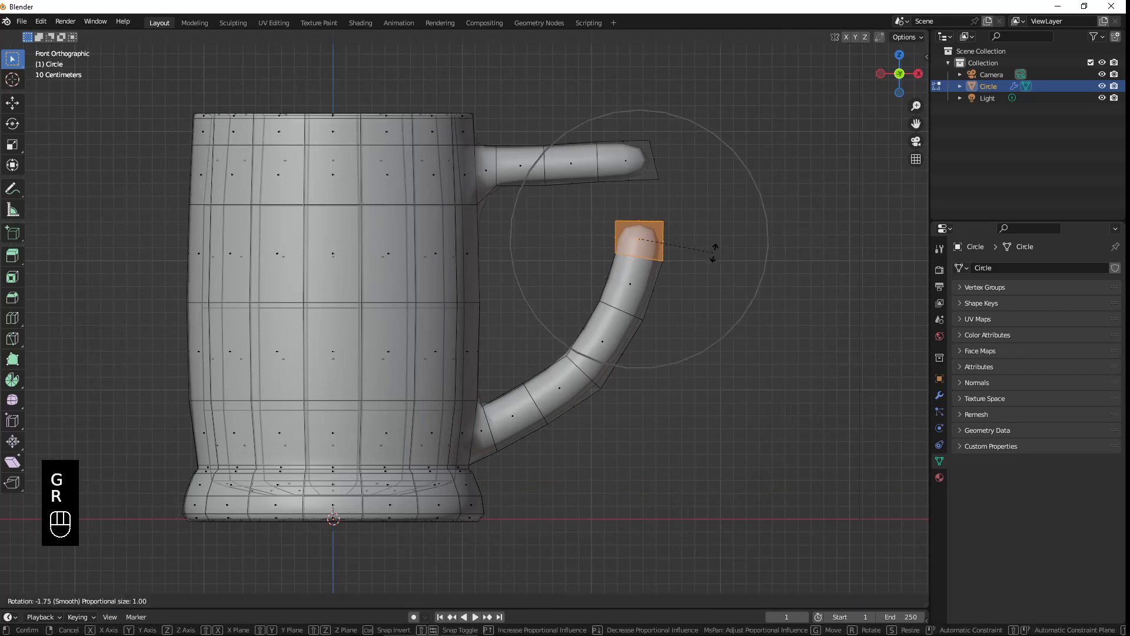
pyautogui.click(714, 247)
pyautogui.press('g')
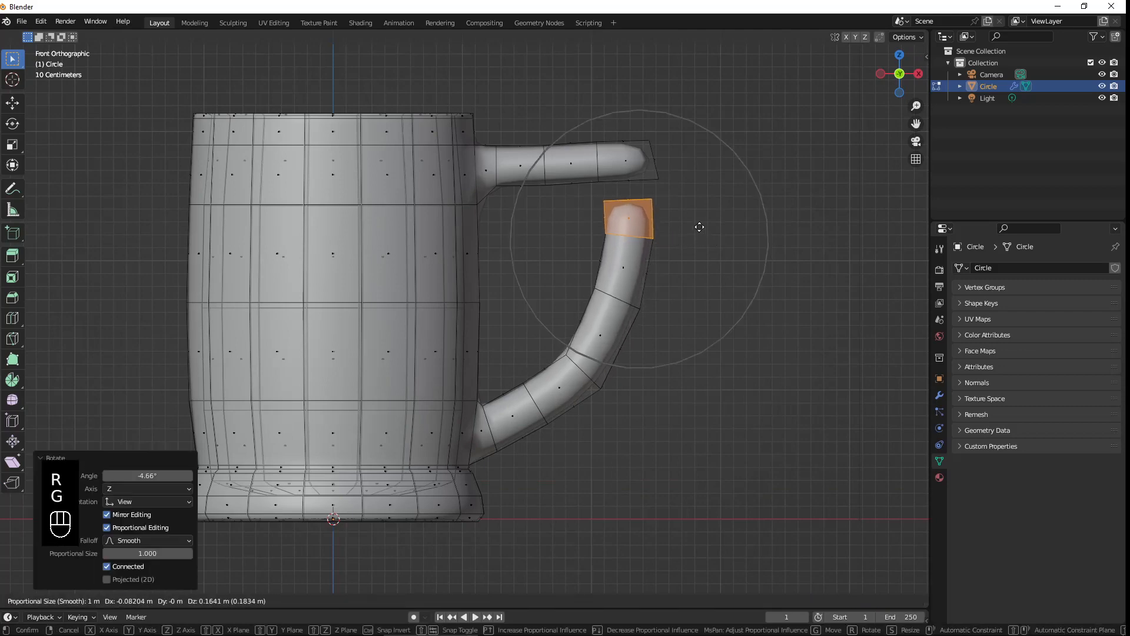
pyautogui.click(696, 214)
# Step: Rotate the upper arm's end face 13.3° with a smooth proportional size of 0.218
pyautogui.scroll(4, 696, 215)
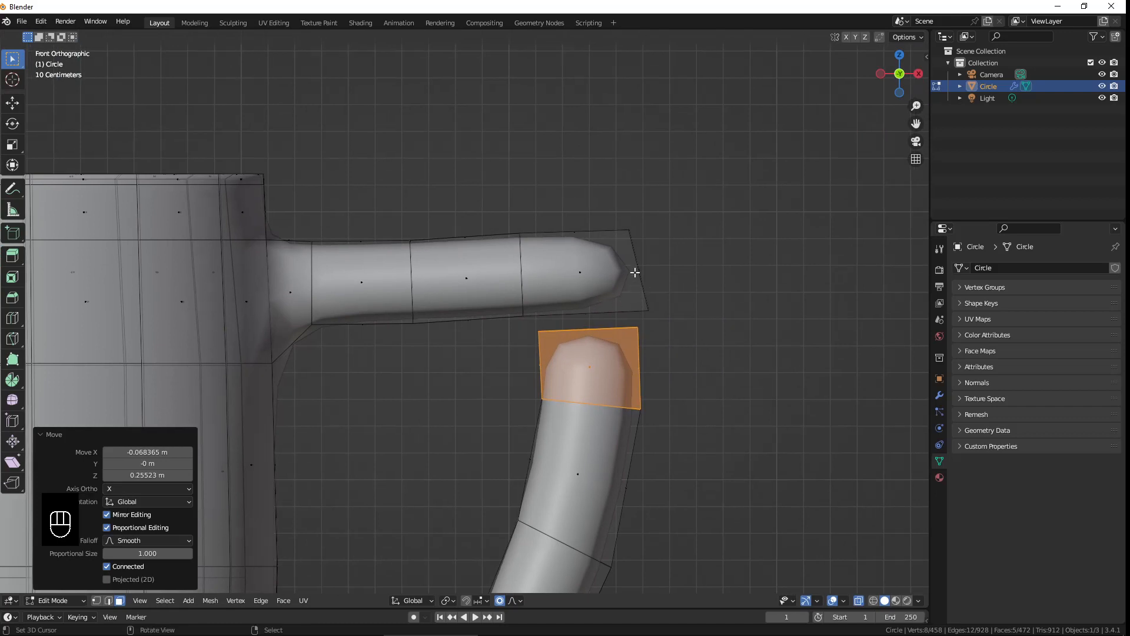
pyautogui.click(640, 250)
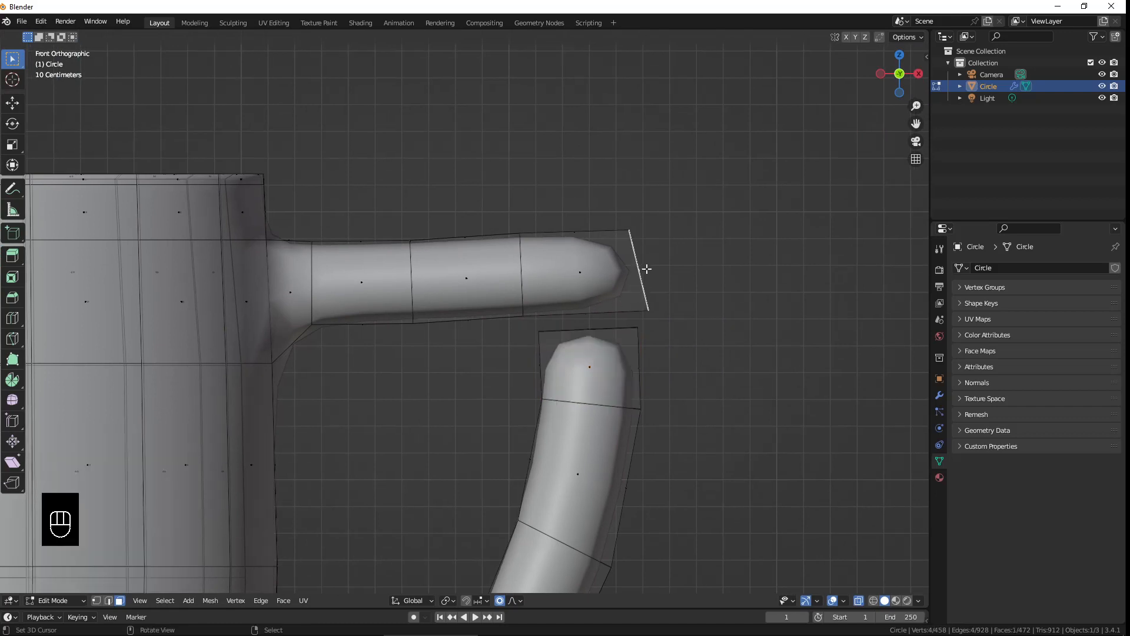
pyautogui.press('r')
pyautogui.scroll(-8, 677, 235)
pyautogui.scroll(-2, 685, 238)
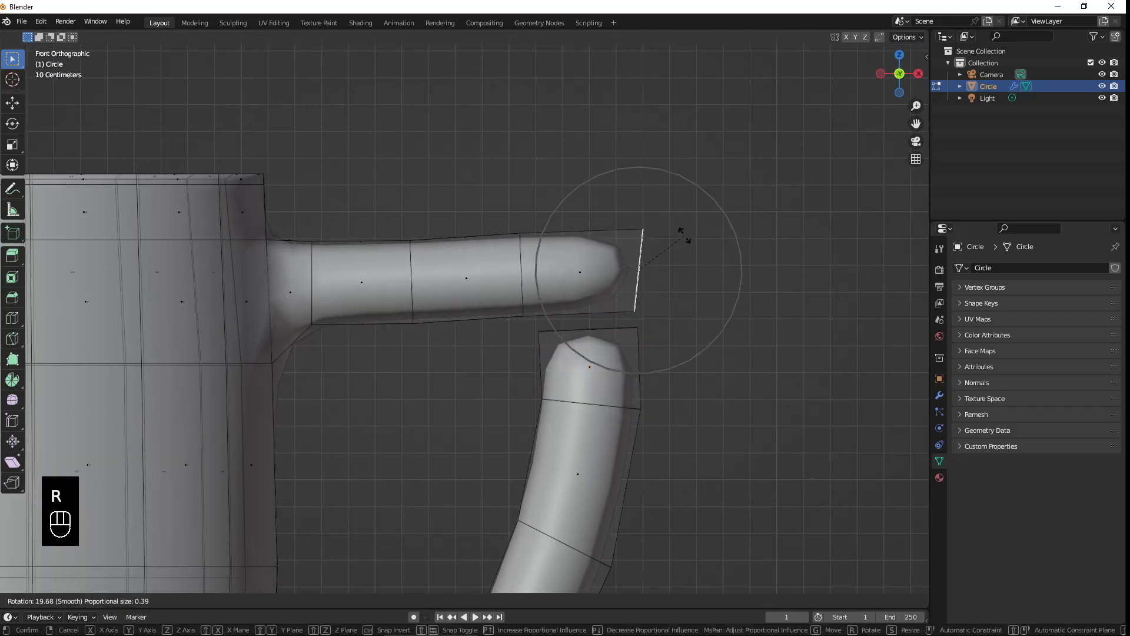
pyautogui.scroll(-3, 683, 235)
pyautogui.scroll(7, 684, 238)
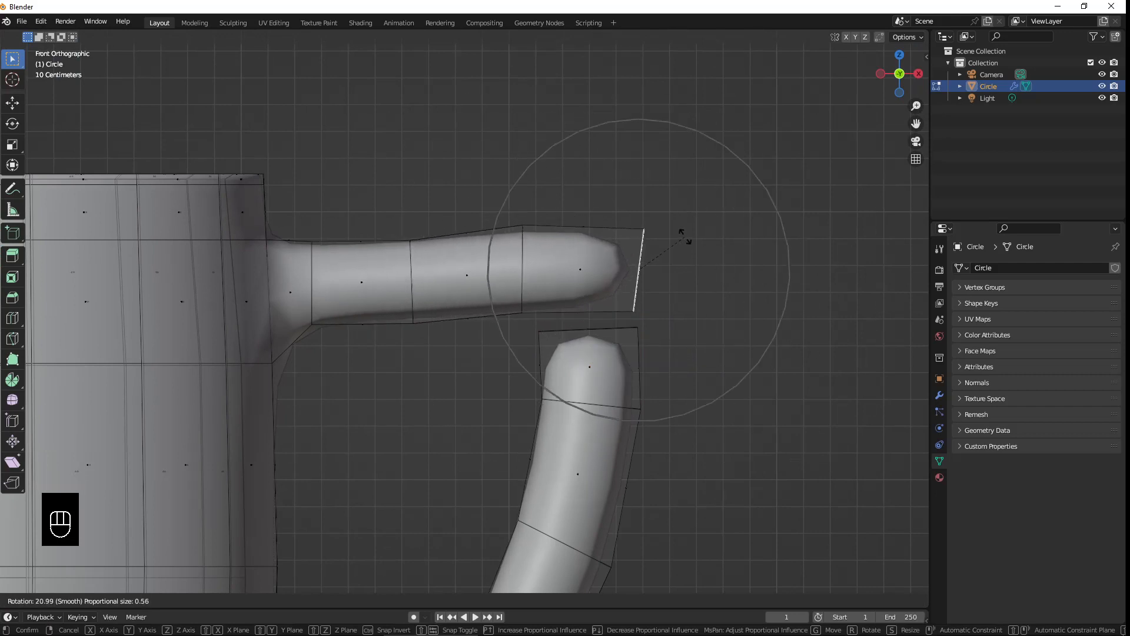
pyautogui.scroll(3, 684, 243)
pyautogui.scroll(-8, 681, 244)
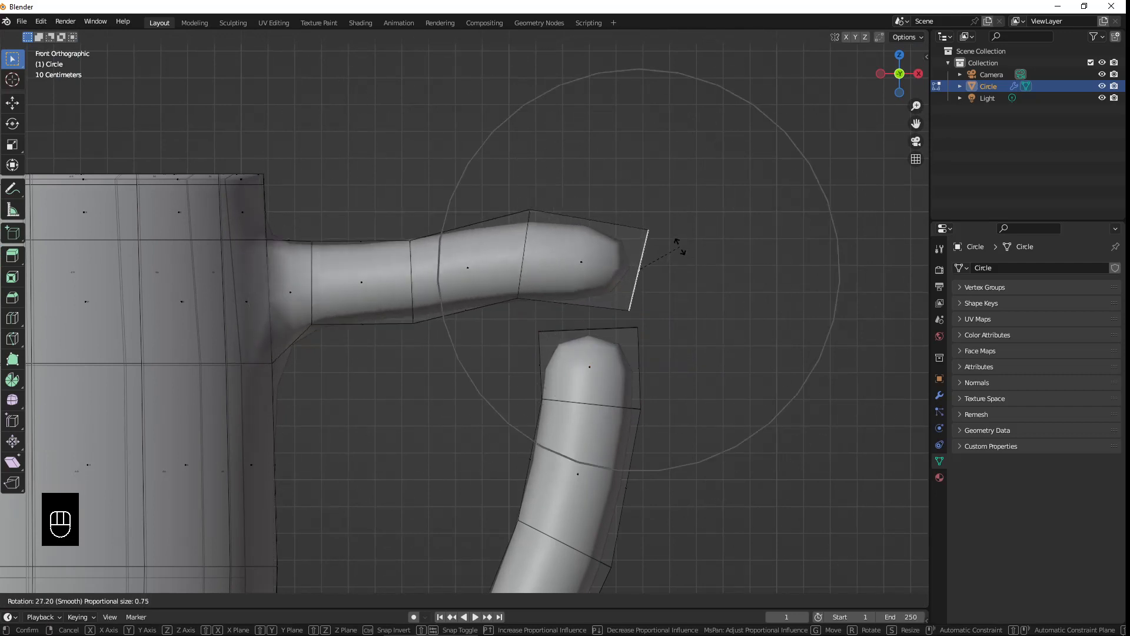
pyautogui.scroll(20, 680, 245)
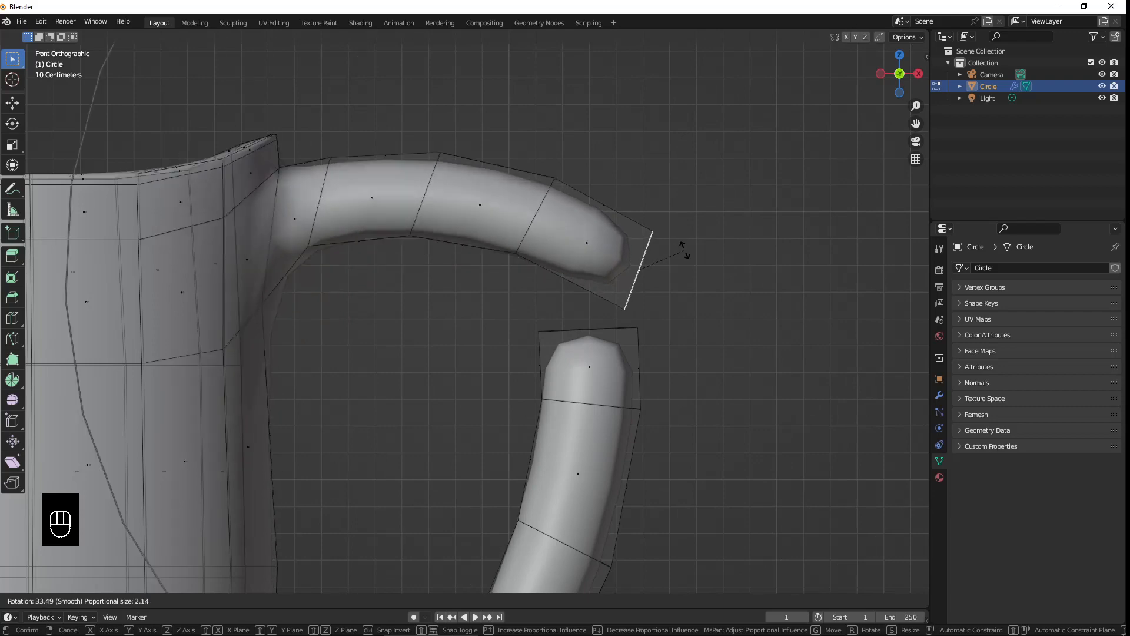
pyautogui.scroll(-17, 683, 249)
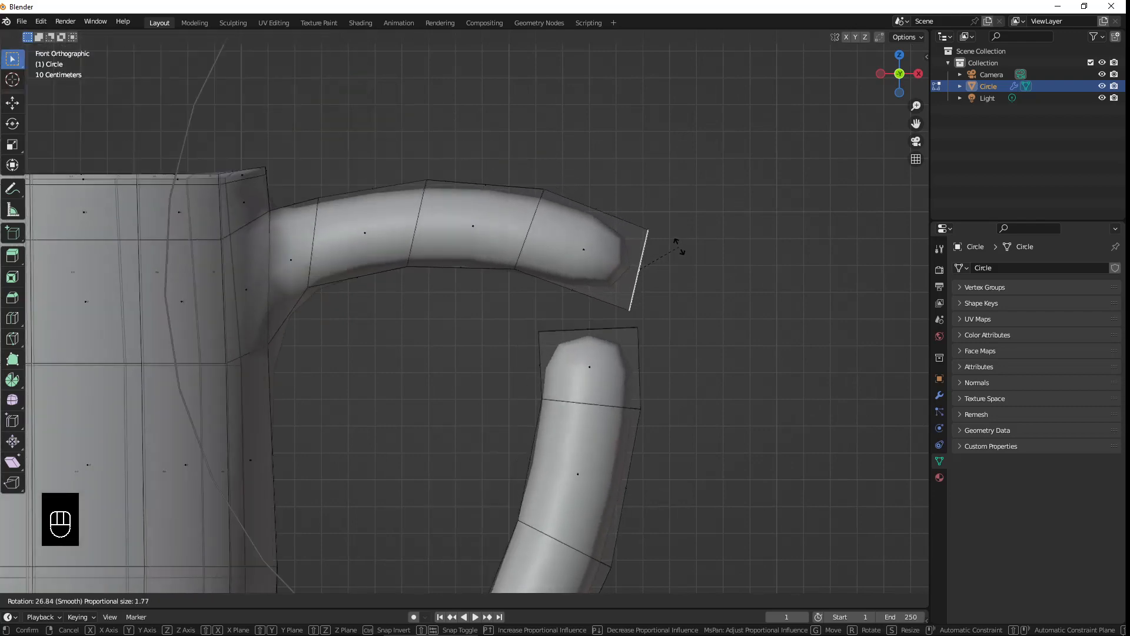
pyautogui.scroll(-17, 679, 247)
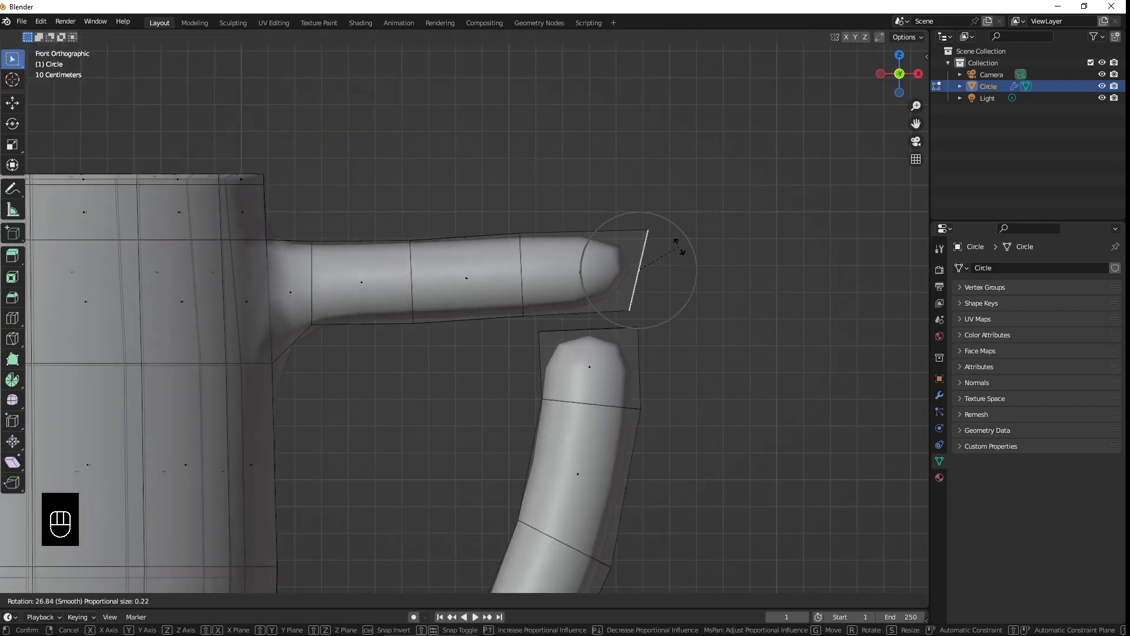
pyautogui.click(669, 241)
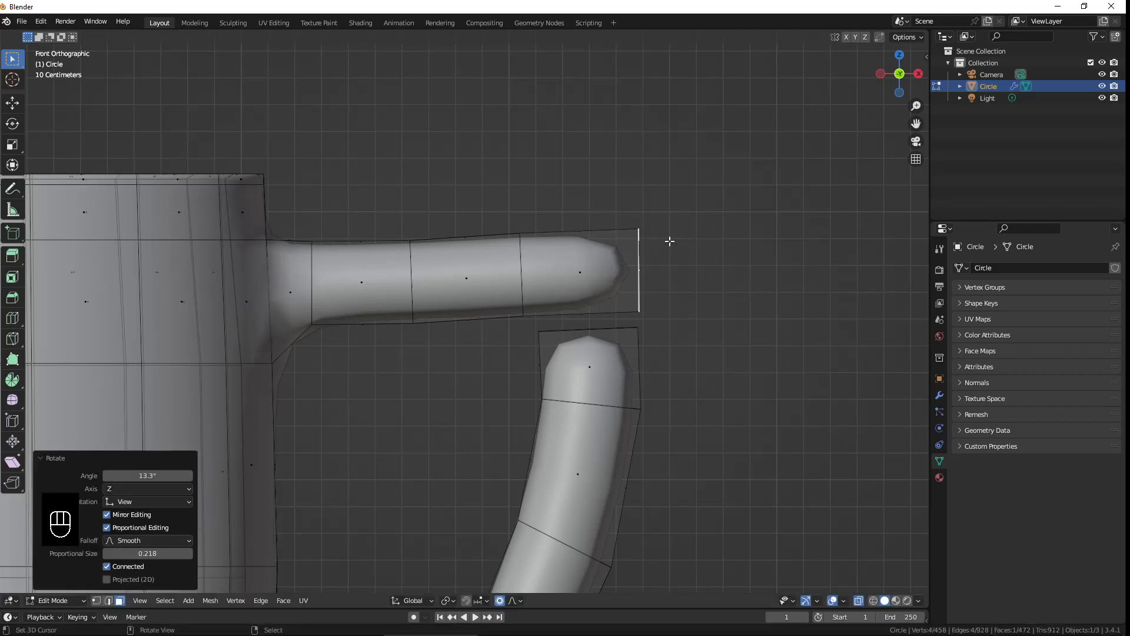
# Step: Rotate the upper arm's end face another 2.76° and move it about 0.009 m in X and -0.015 m in Z
pyautogui.press('r')
pyautogui.press('g')
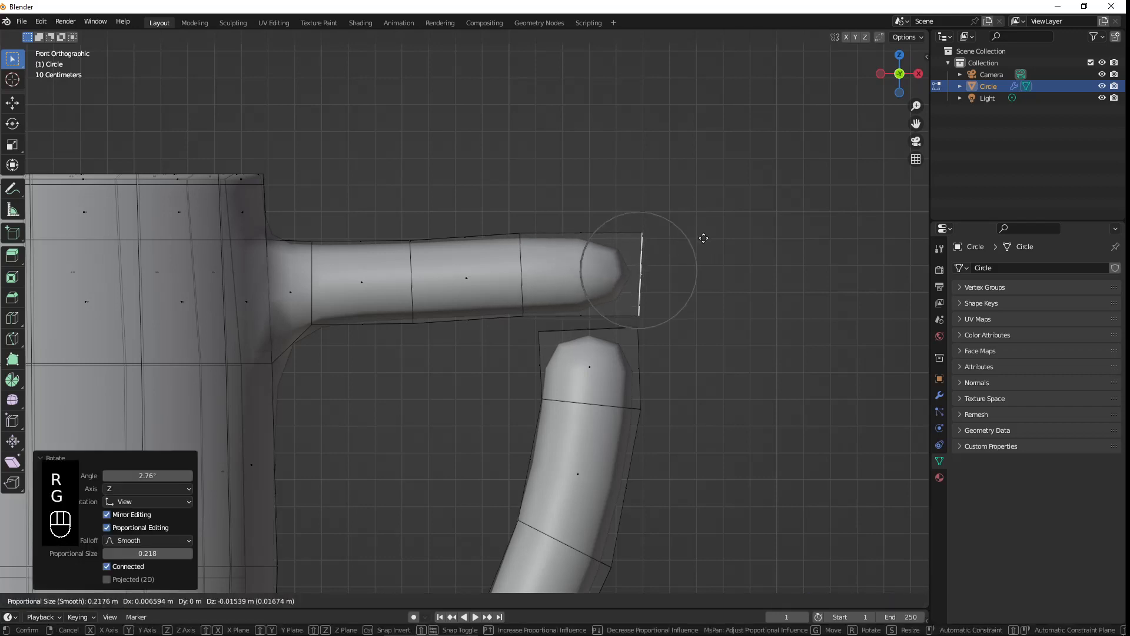
pyautogui.click(703, 238)
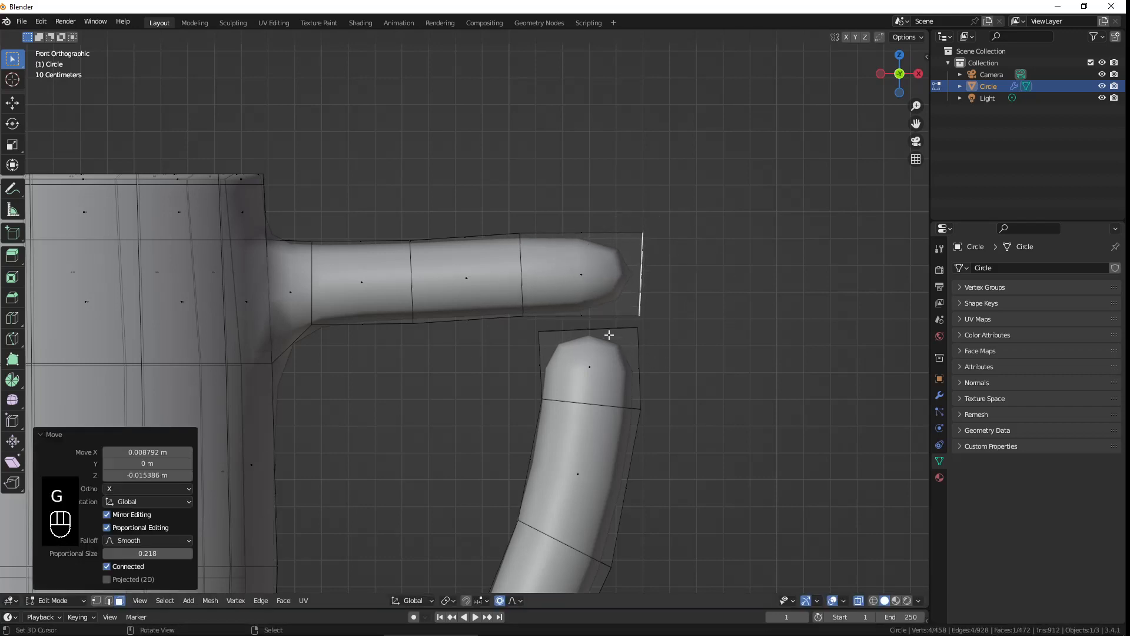
# Step: Delete the two facing faces between the underside of the upper arm's last segment and the lower arm's tip
pyautogui.moveTo(608, 330); pyautogui.dragTo(569, 293, button='middle')
pyautogui.click(511, 369)
pyautogui.keyDown('shift'); pyautogui.click(517, 384); pyautogui.keyUp('shift')
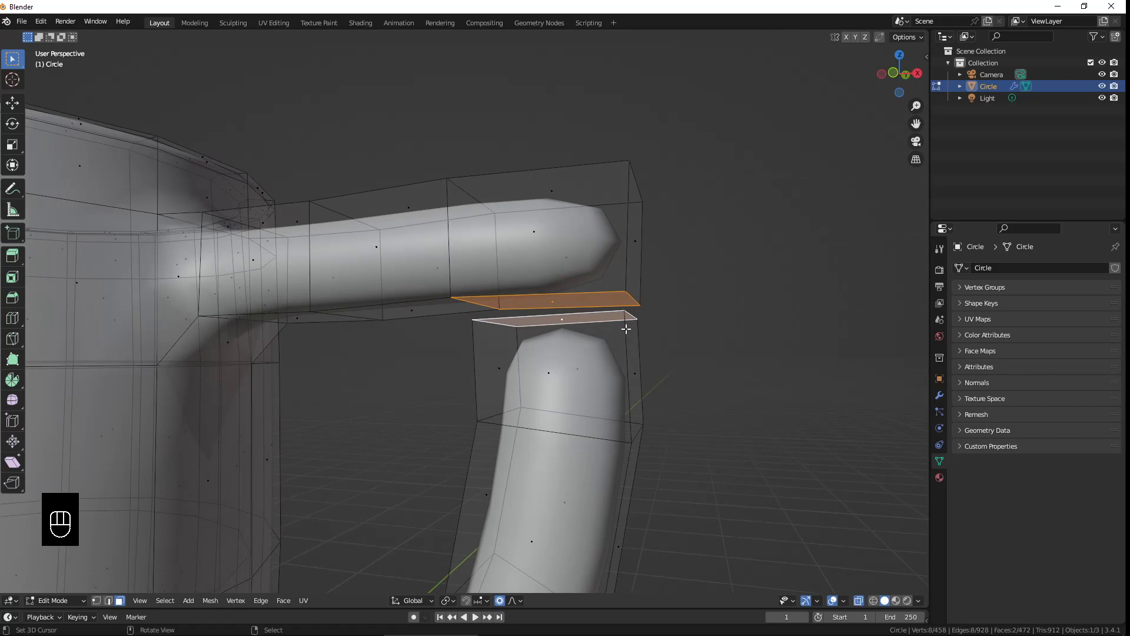
pyautogui.press('Delete')
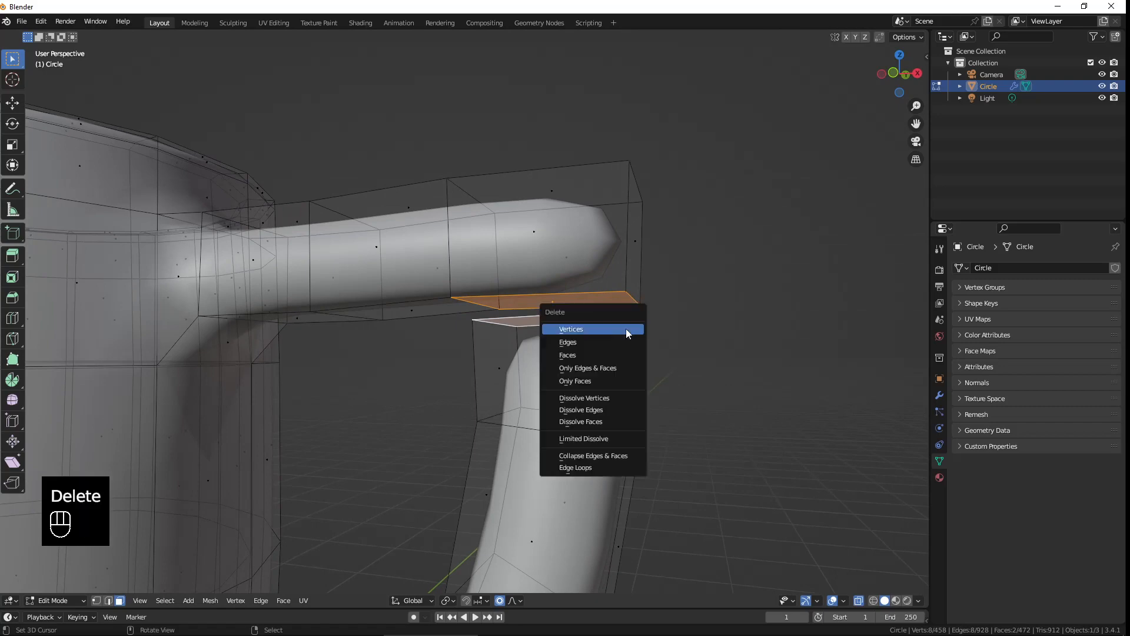
pyautogui.click(605, 354)
# Step: Merge the lower arm's inner corner vertex into the matching upper arm vertex using At Last
pyautogui.moveTo(614, 332); pyautogui.dragTo(590, 344, button='middle')
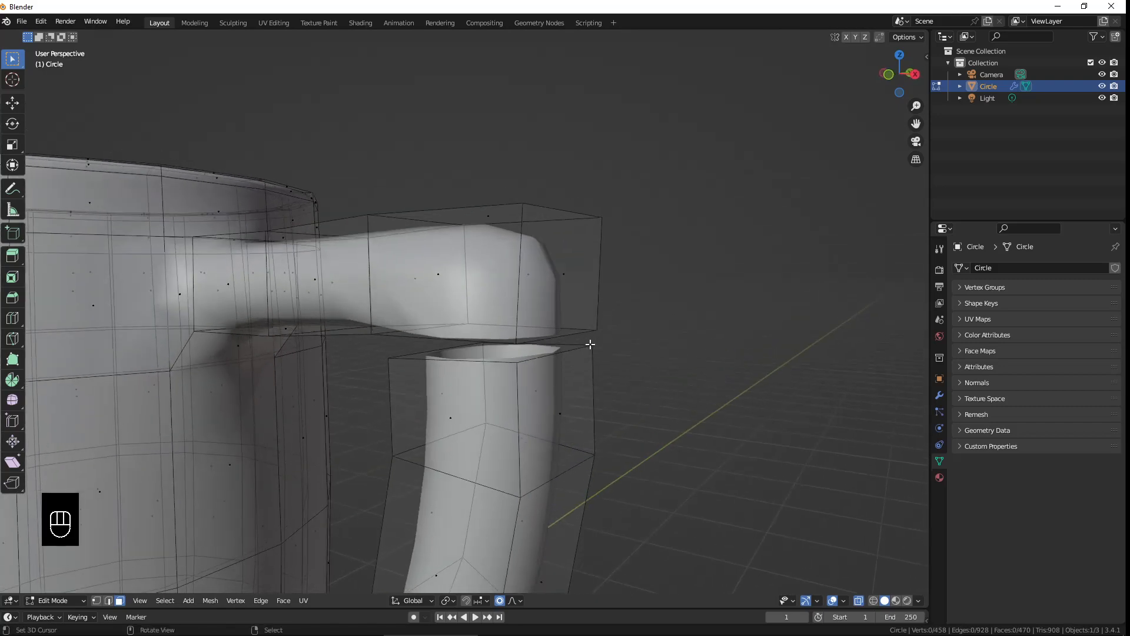
pyautogui.press('1')
pyautogui.click(387, 359)
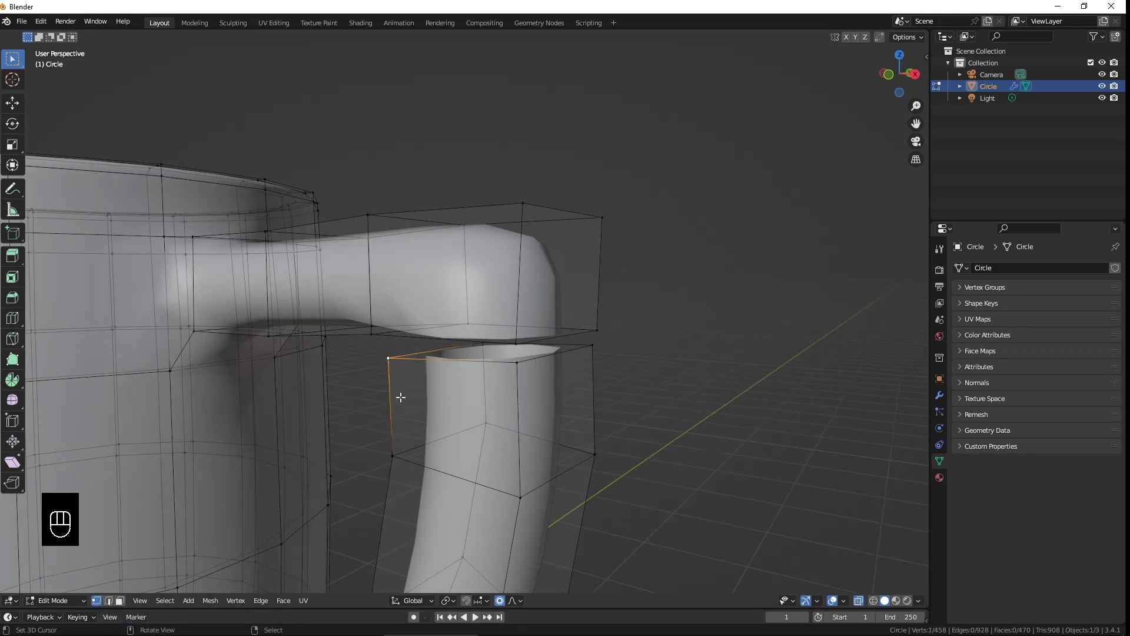
pyautogui.keyDown('shift'); pyautogui.click(371, 334); pyautogui.keyUp('shift')
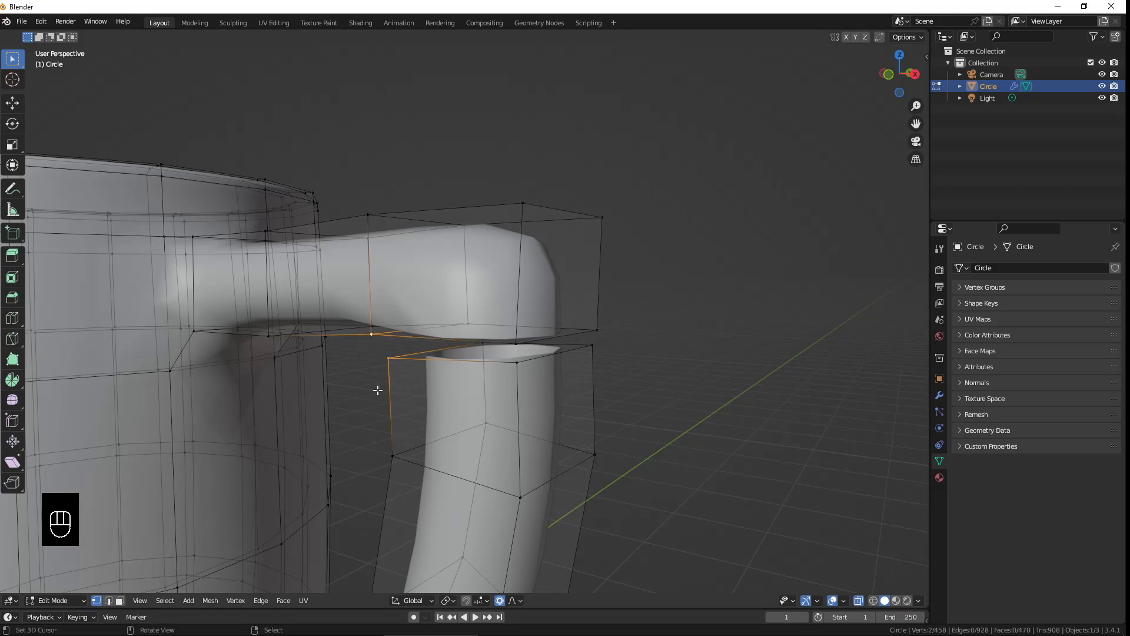
pyautogui.press('m')
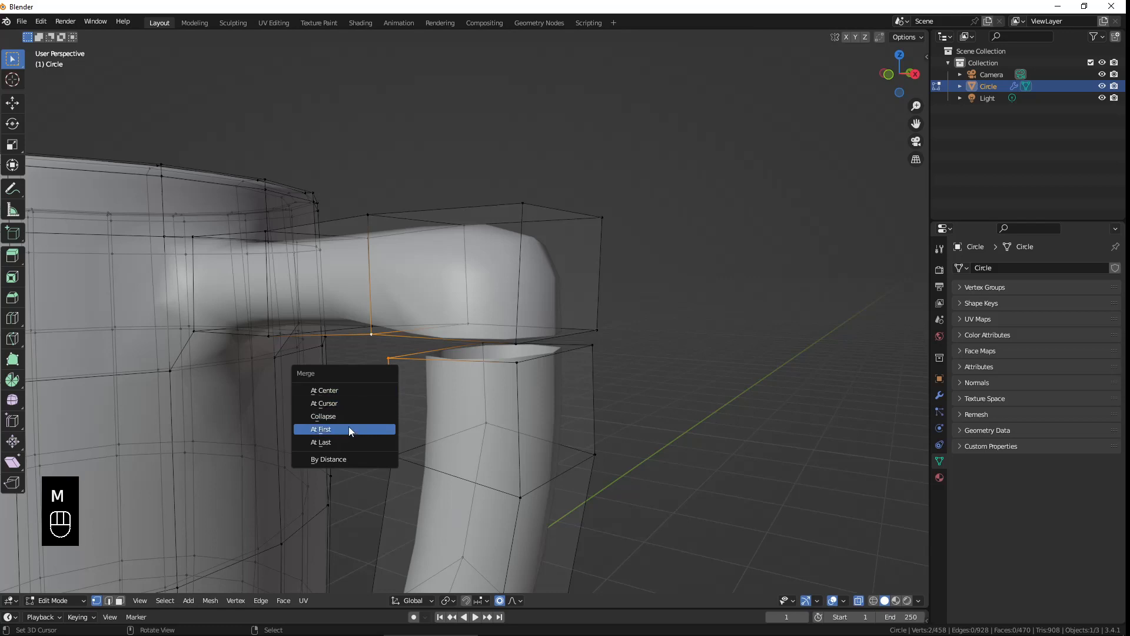
pyautogui.click(330, 445)
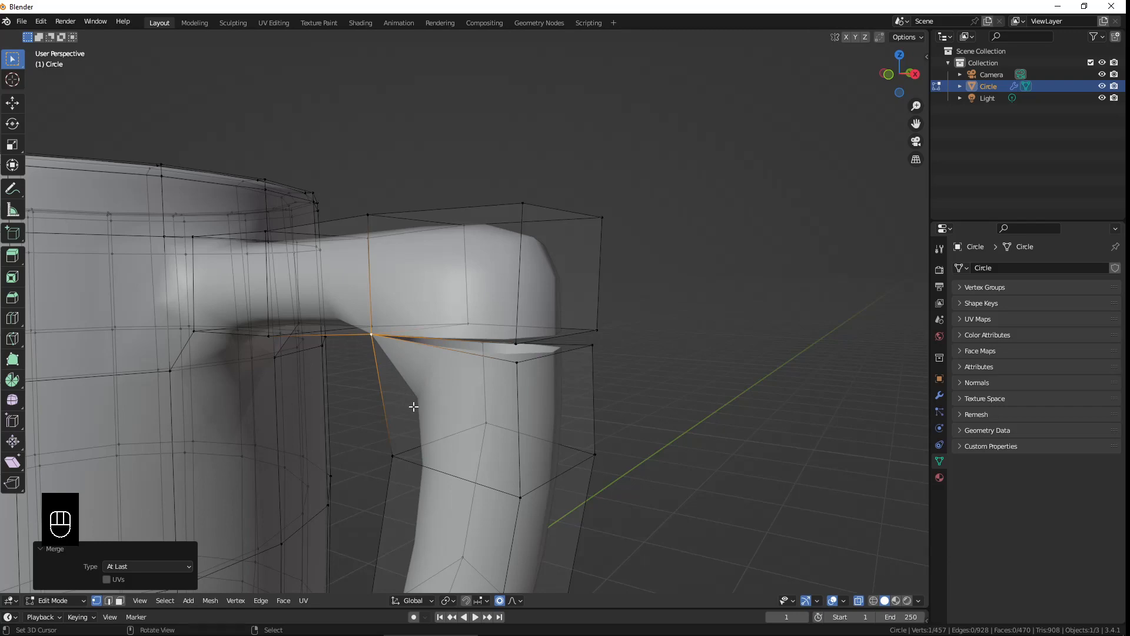
# Step: Try merging the opposite pair of inner corner vertices between the arms using At First, and undo that merge
pyautogui.click(485, 342)
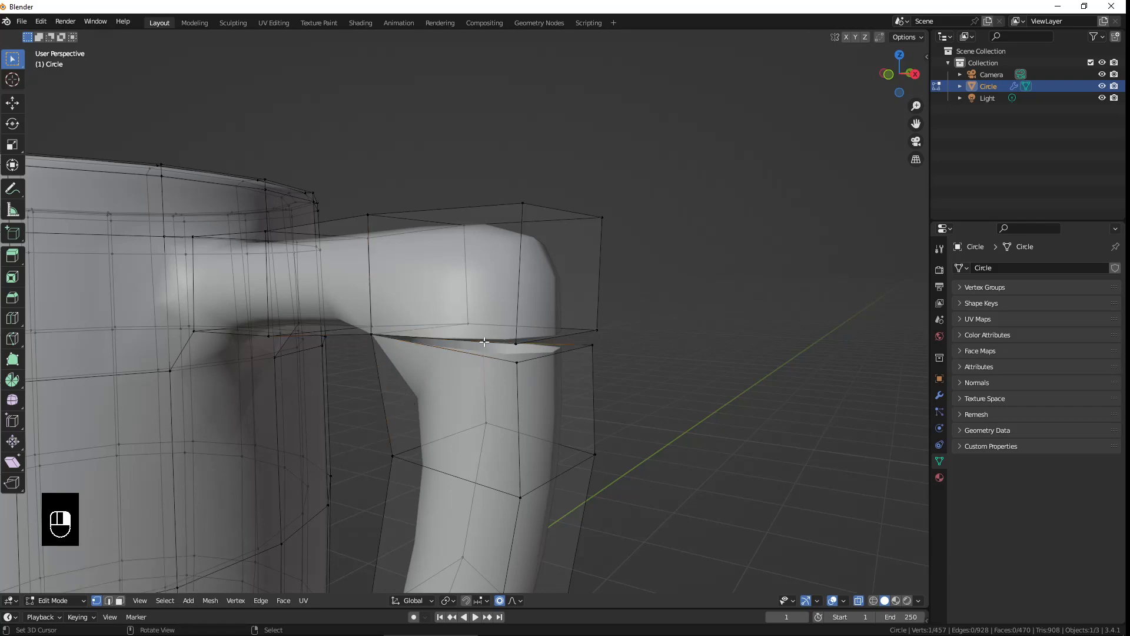
pyautogui.moveTo(707, 325); pyautogui.dragTo(561, 376, button='middle')
pyautogui.press('m')
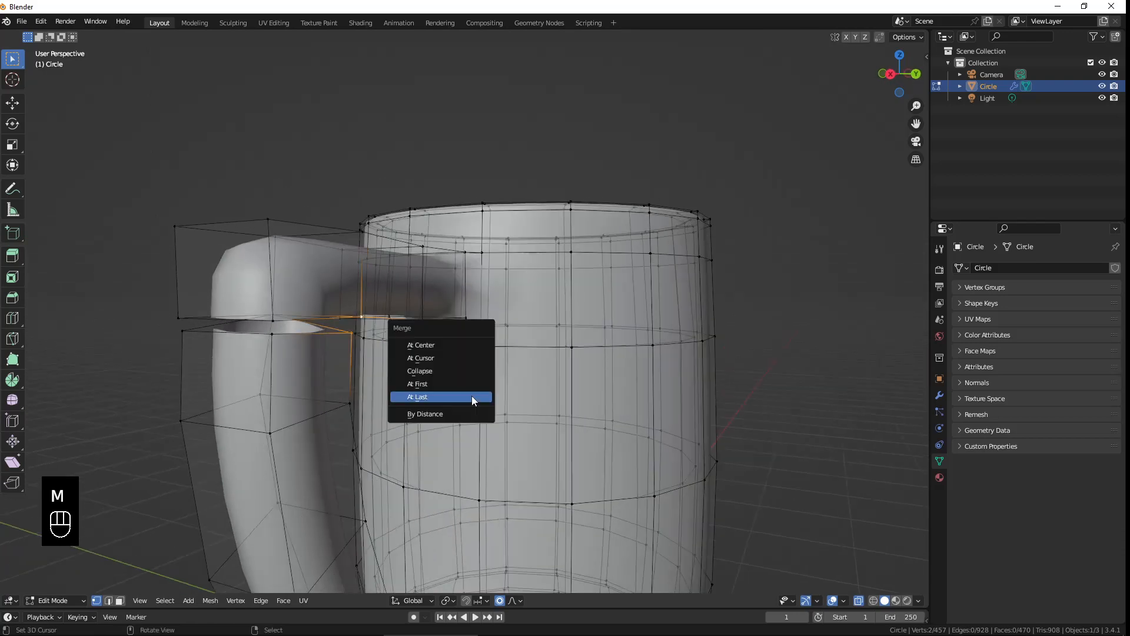
pyautogui.click(436, 383)
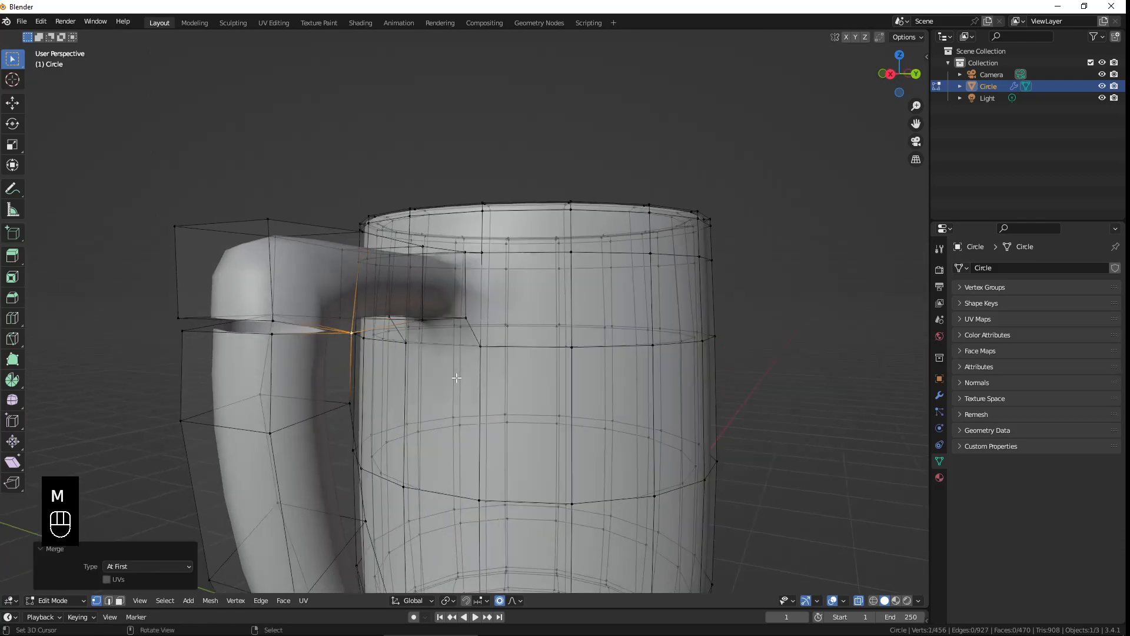
pyautogui.hotkey('ctrl', 'z')
# Step: Try to merge the opposite pair of inner corner vertices using Collapse
pyautogui.press('m')
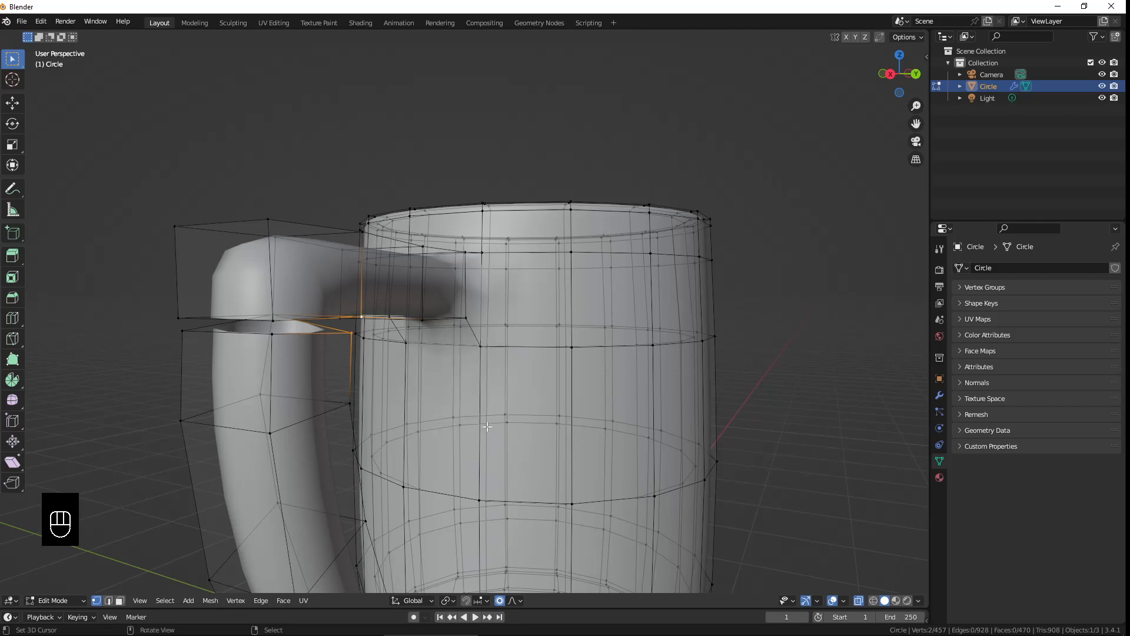
pyautogui.scroll(-5, 412, 391)
pyautogui.scroll(6, 499, 417)
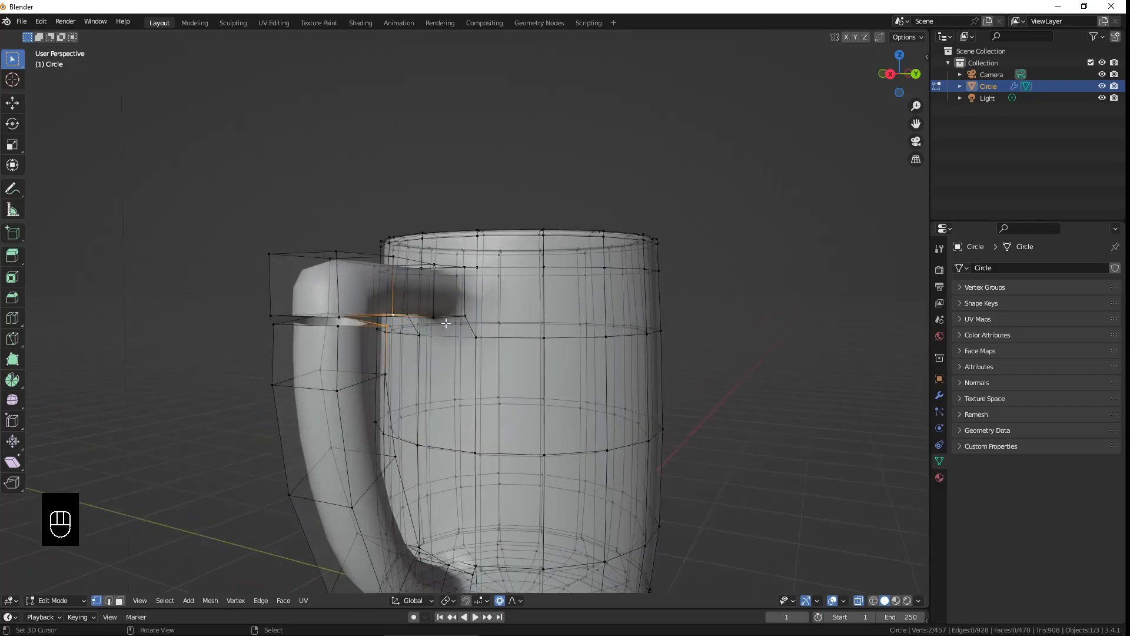
pyautogui.press('m')
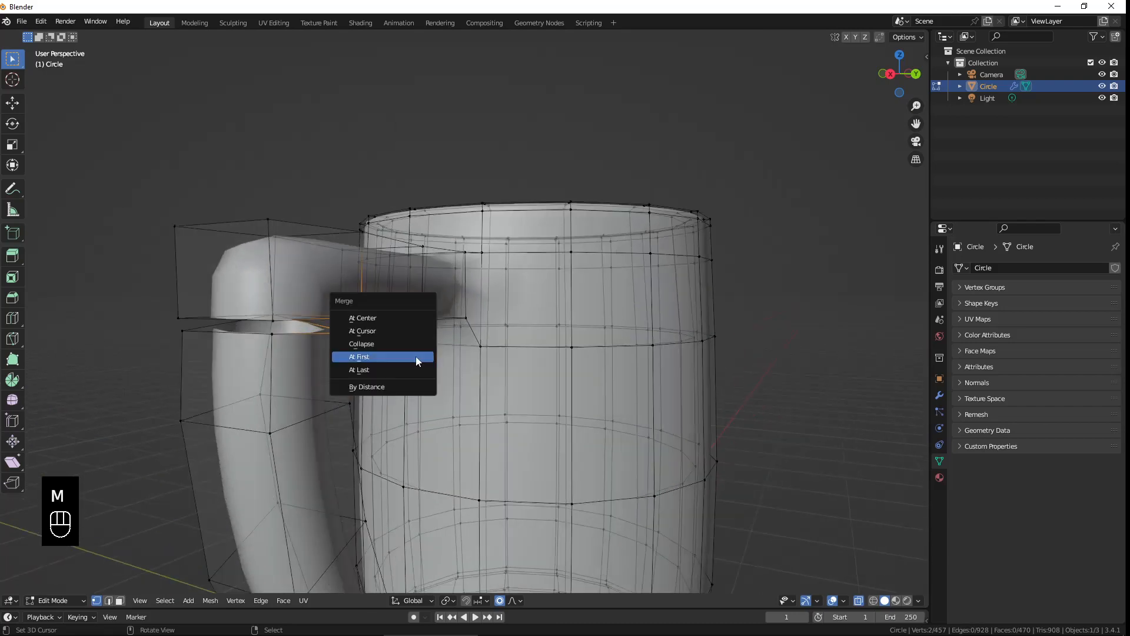
pyautogui.click(376, 345)
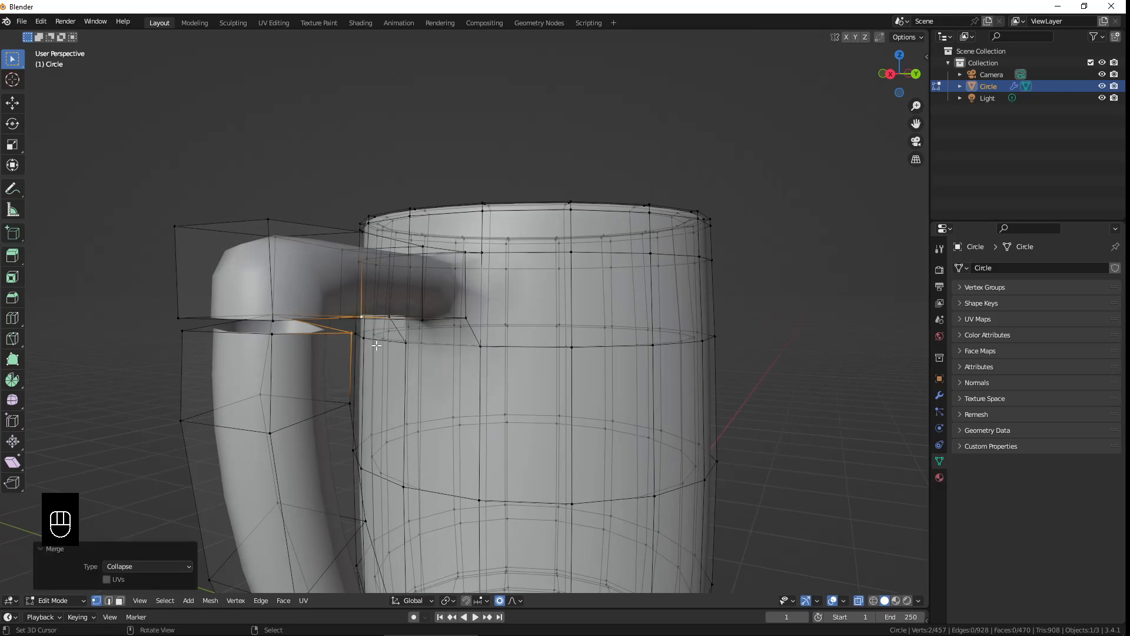
# Step: Merge the opposite inner corner vertex of the lower arm into the matching upper arm vertex using At Last
pyautogui.moveTo(454, 326); pyautogui.dragTo(460, 328, button='right')
pyautogui.rightClick(362, 318)
pyautogui.keyDown('shift'); pyautogui.rightClick(353, 334); pyautogui.keyUp('shift')
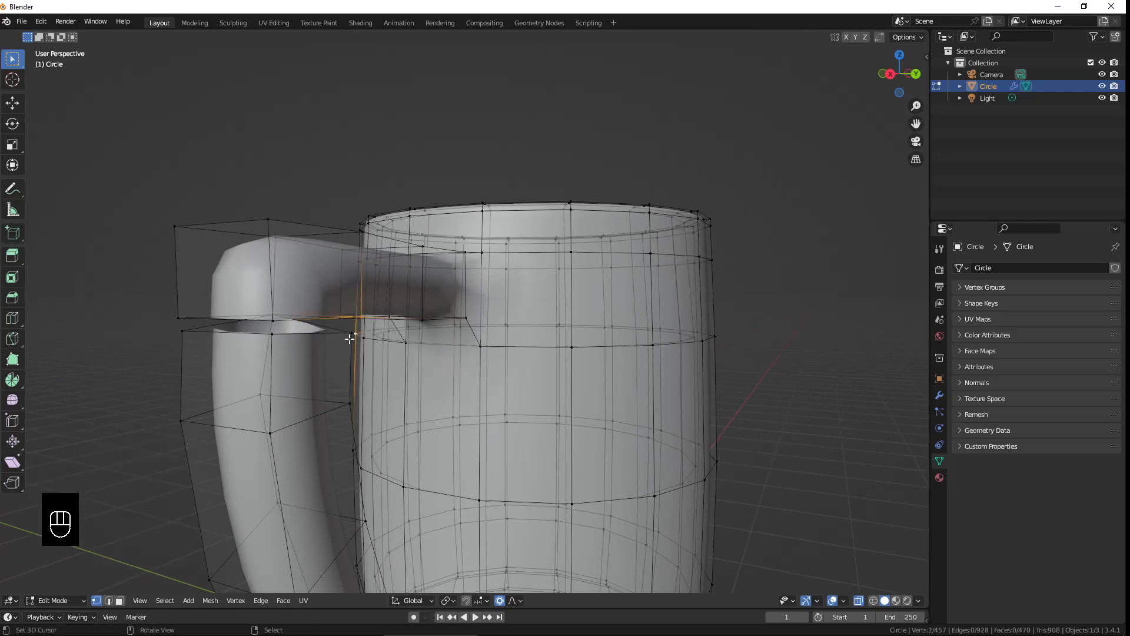
pyautogui.moveTo(354, 335); pyautogui.dragTo(383, 325, button='middle')
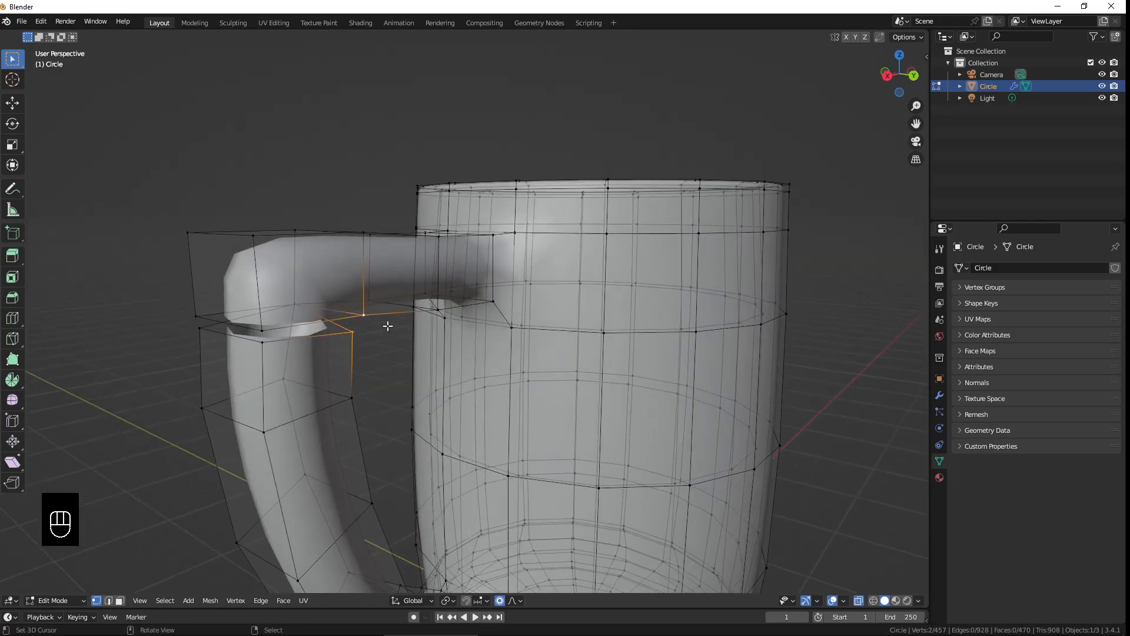
pyautogui.press('m')
pyautogui.click(348, 352)
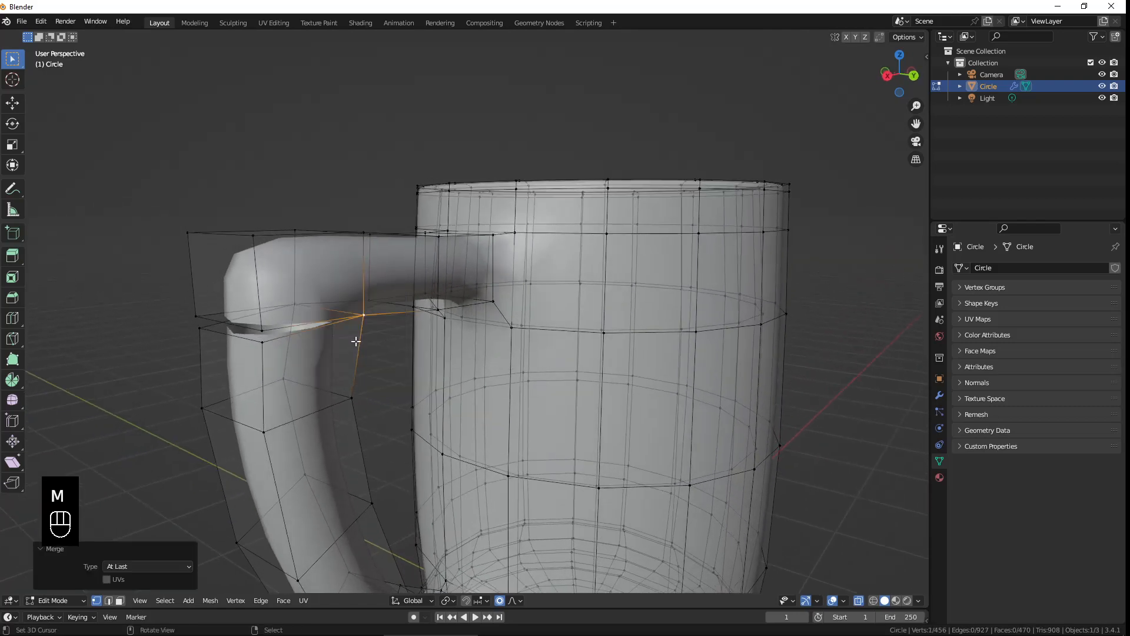
# Step: Merge the two remaining outer corner vertex pairs between the handle's arms using At Last
pyautogui.keyDown('shift'); pyautogui.rightClick(263, 334); pyautogui.keyUp('shift')
pyautogui.press('m')
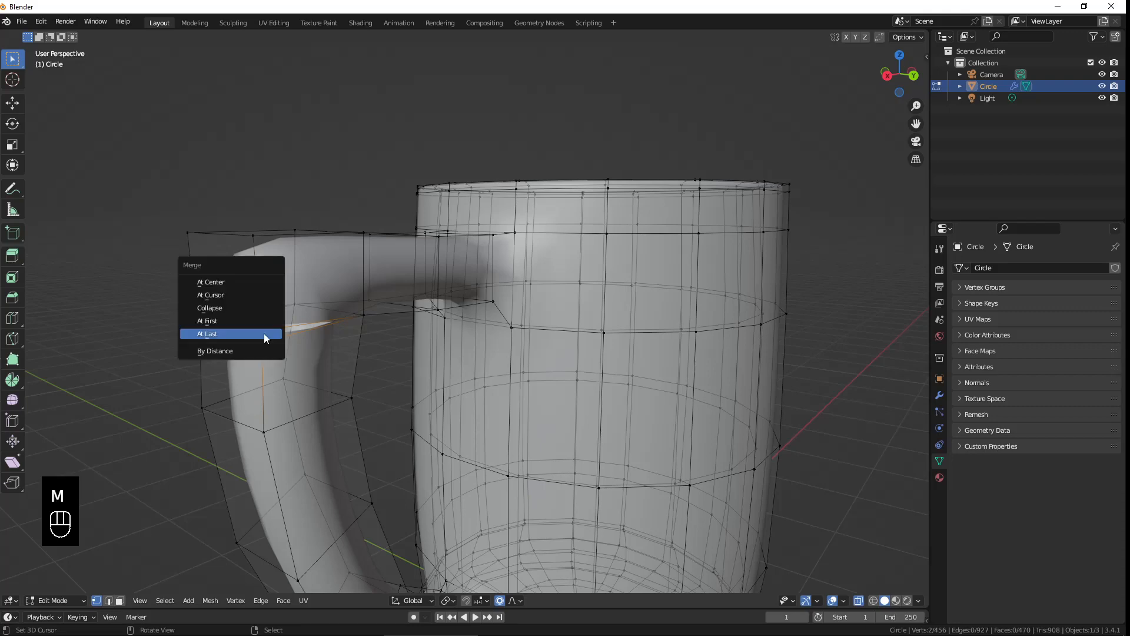
pyautogui.click(265, 335)
pyautogui.rightClick(202, 332)
pyautogui.keyDown('shift'); pyautogui.rightClick(200, 321); pyautogui.keyUp('shift')
pyautogui.press('m')
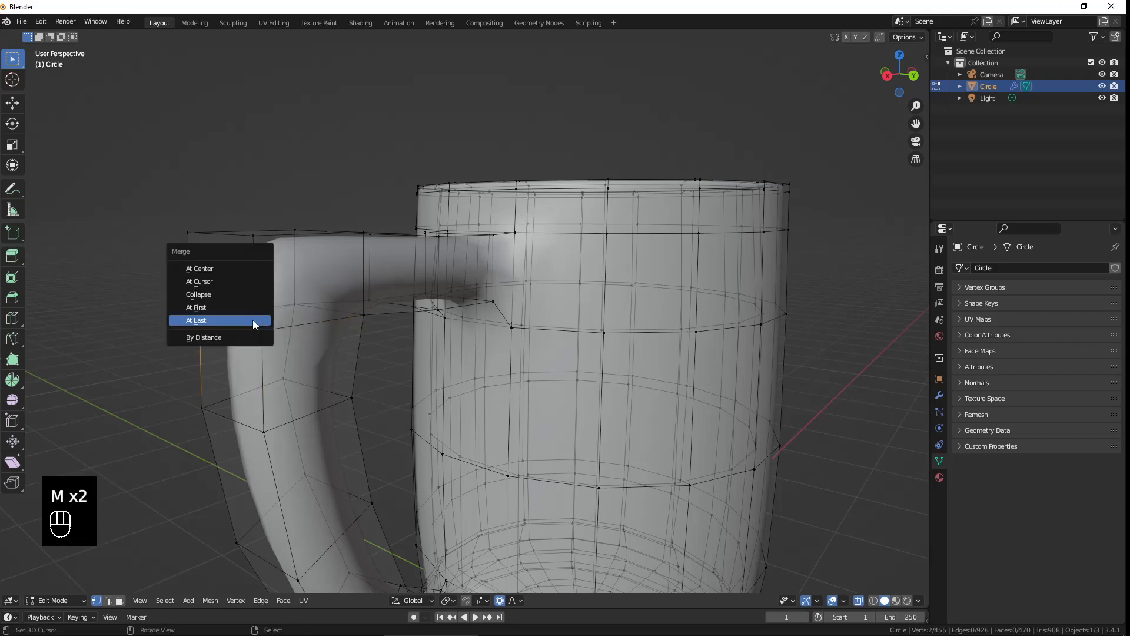
pyautogui.click(252, 319)
# Step: Inspect the joined handle in object mode and in front view, and compare its shape with the coffeemug.jpg reference photo
pyautogui.scroll(-5, 263, 318)
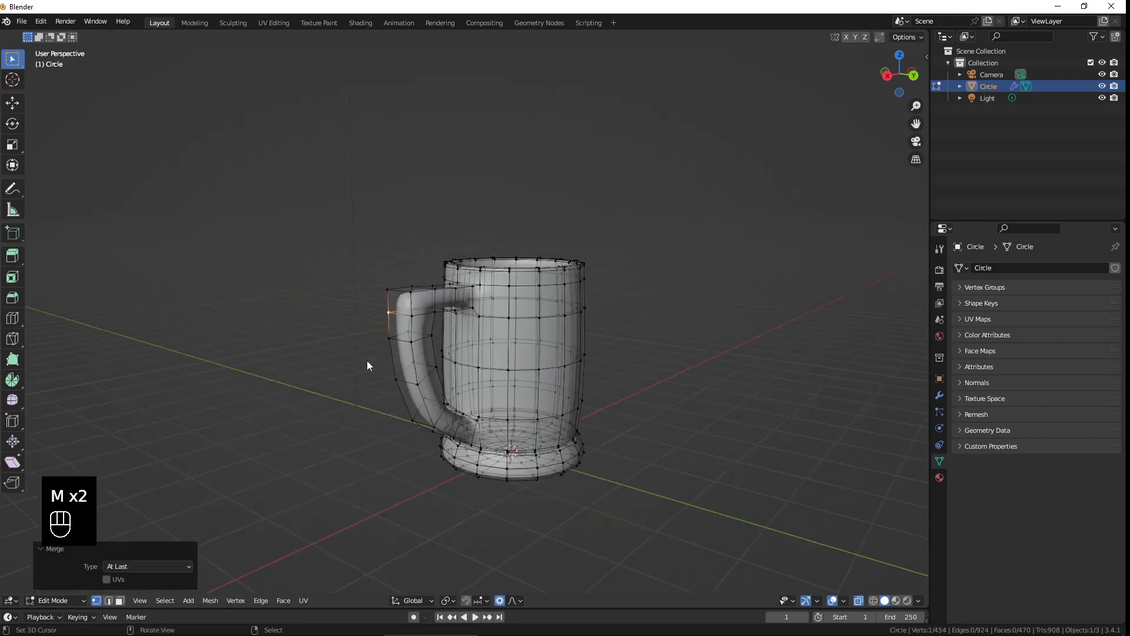
pyautogui.press('Tab')
pyautogui.moveTo(366, 361); pyautogui.dragTo(504, 375, button='middle')
pyautogui.scroll(7, 503, 376)
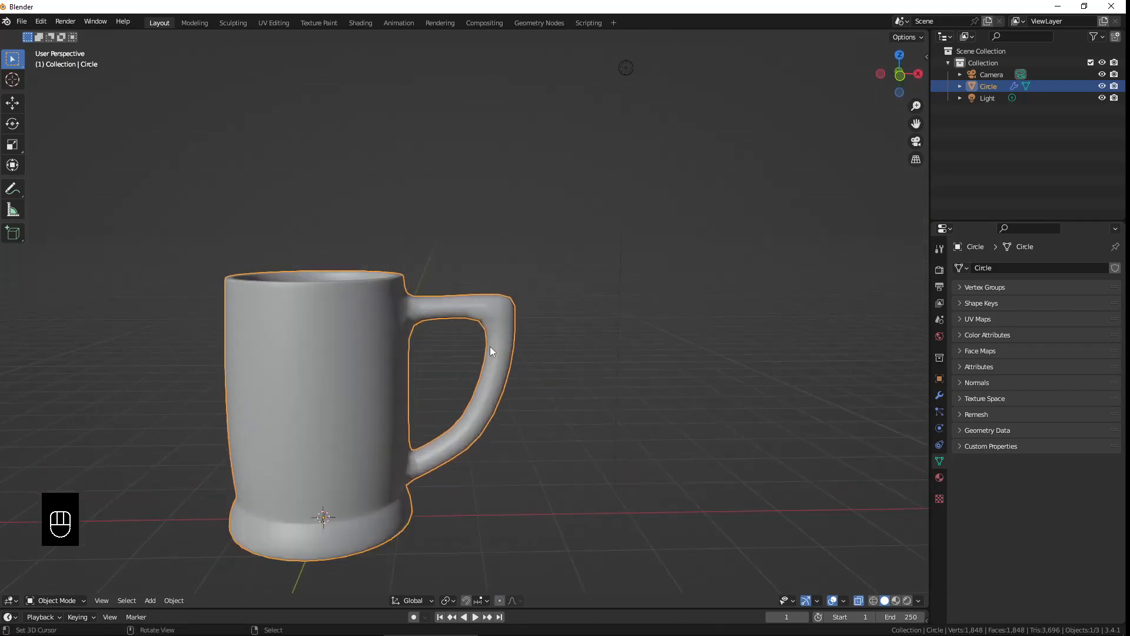
pyautogui.scroll(-7, 544, 334)
pyautogui.keyDown('shift'); pyautogui.moveTo(404, 333); pyautogui.dragTo(487, 261, button='middle'); pyautogui.keyUp('shift')
pyautogui.press('KP_1')
pyautogui.press('Tab')
pyautogui.scroll(1, 526, 255)
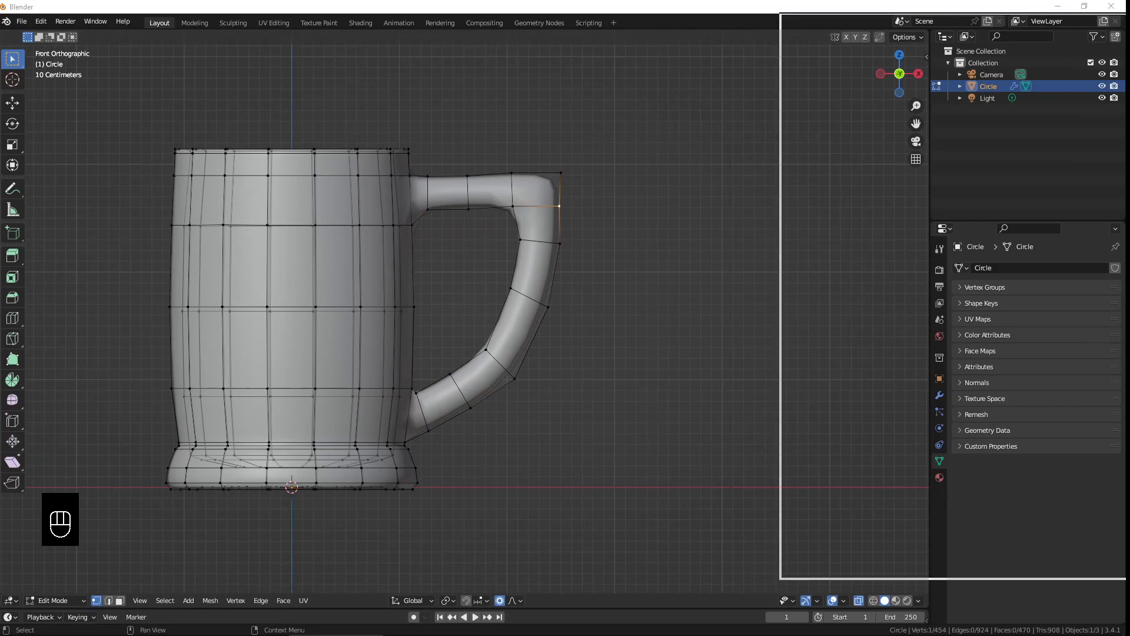
pyautogui.moveTo(653, 57); pyautogui.dragTo(504, 54)
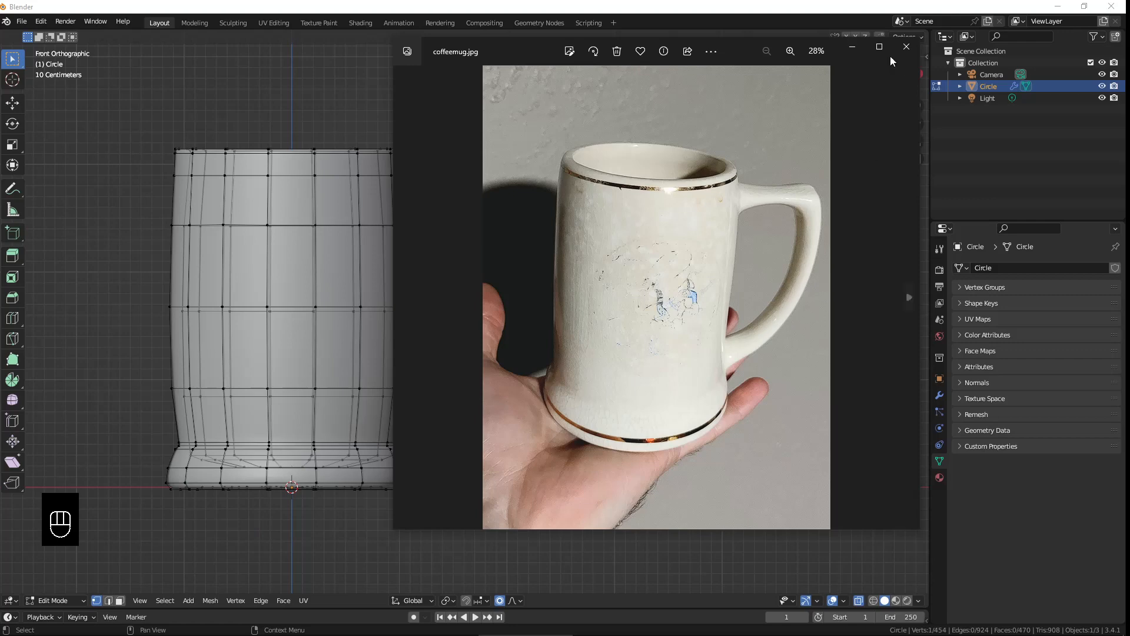
pyautogui.moveTo(511, 45); pyautogui.dragTo(1129, 112)
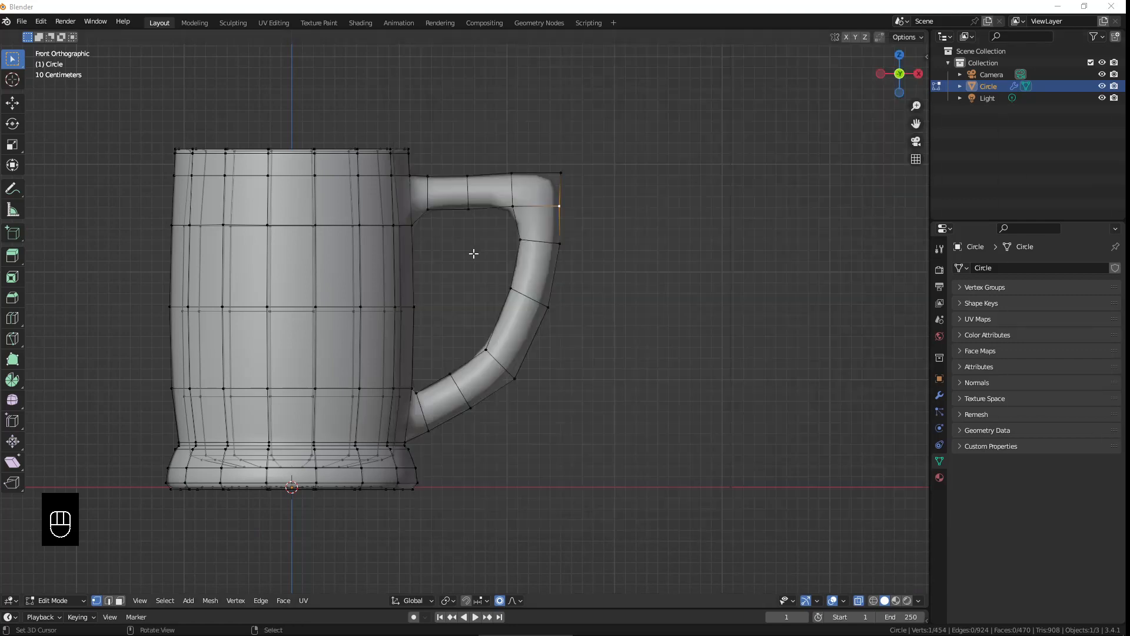
# Step: Select the middle cross-section of the handle's upper arm and try scaling it uniformly
pyautogui.scroll(2, 489, 200)
pyautogui.keyDown('shift'); pyautogui.moveTo(513, 154); pyautogui.dragTo(531, 220, button='middle'); pyautogui.keyUp('shift')
pyautogui.press('a')
pyautogui.press('a')
pyautogui.press('c')
pyautogui.moveTo(489, 174); pyautogui.dragTo(493, 223)
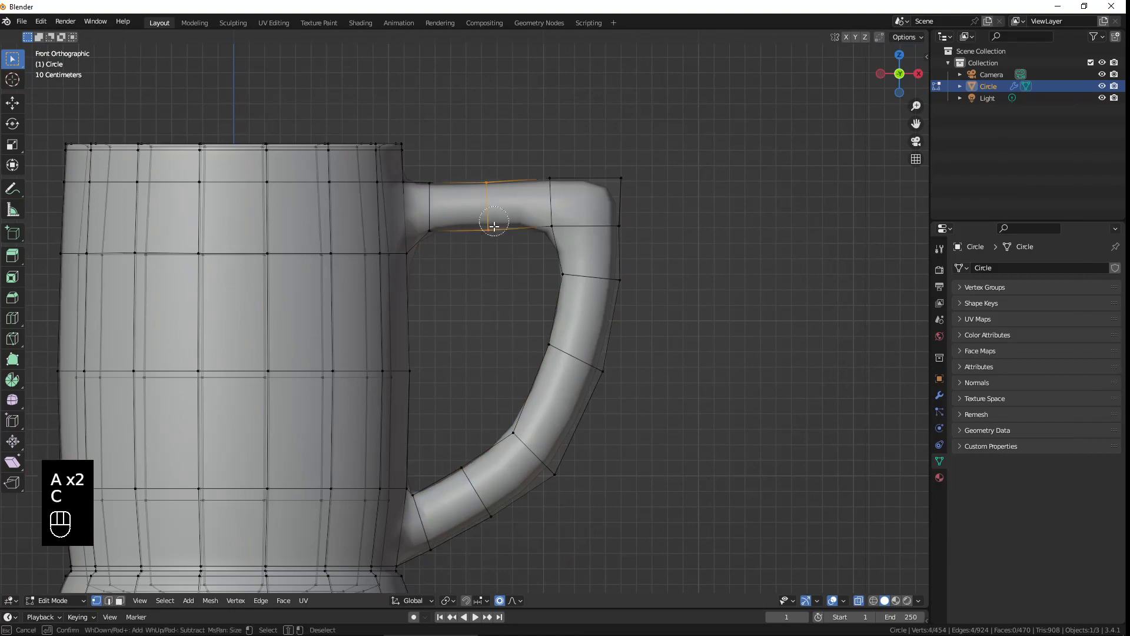
pyautogui.rightClick(490, 259)
pyautogui.press('s')
pyautogui.click(724, 164)
pyautogui.moveTo(566, 194); pyautogui.dragTo(545, 222, button='middle')
pyautogui.press('KP_1')
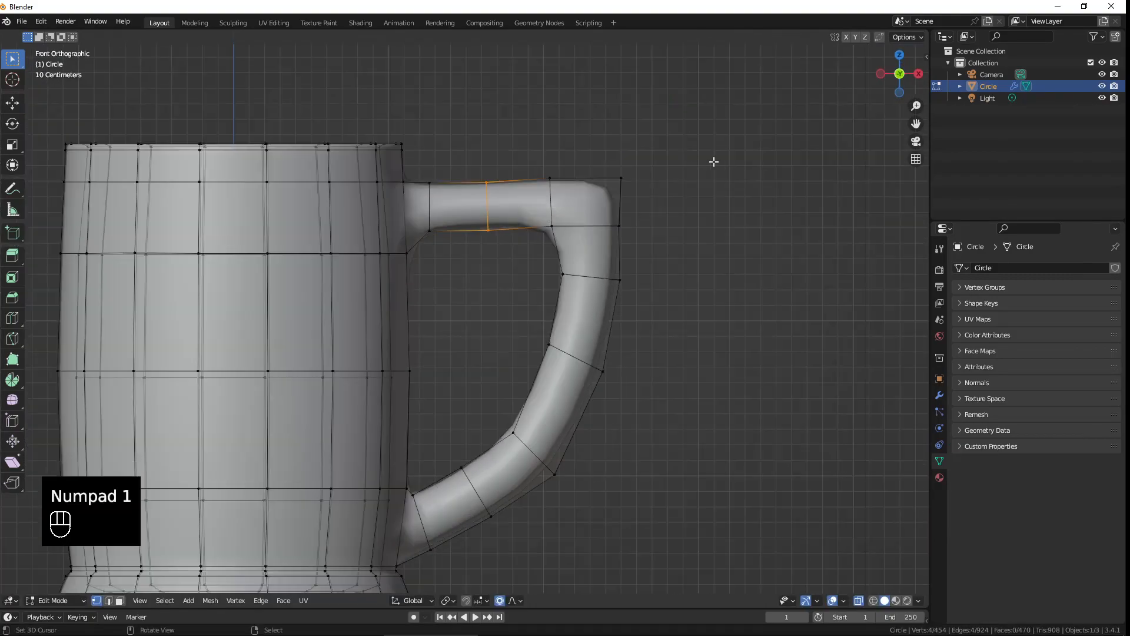
# Step: Scale the upper arm's middle cross-section to about 0.6 along Z and shift it about 0.034 m outward along X
pyautogui.press('s')
pyautogui.press('z')
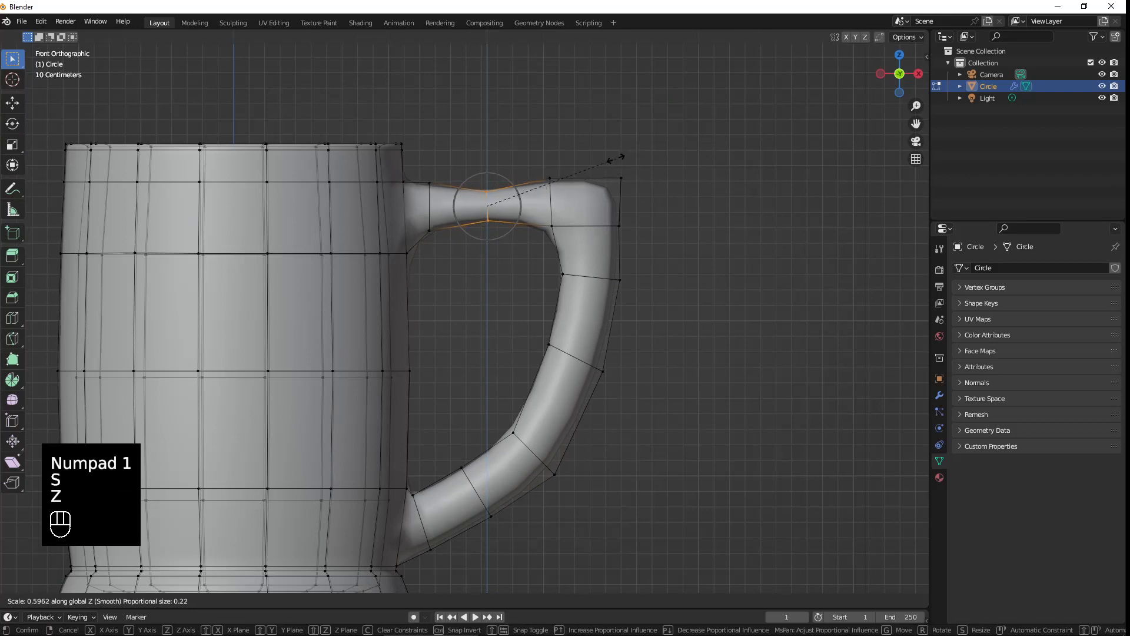
pyautogui.click(607, 159)
pyautogui.press('g')
pyautogui.click(611, 159)
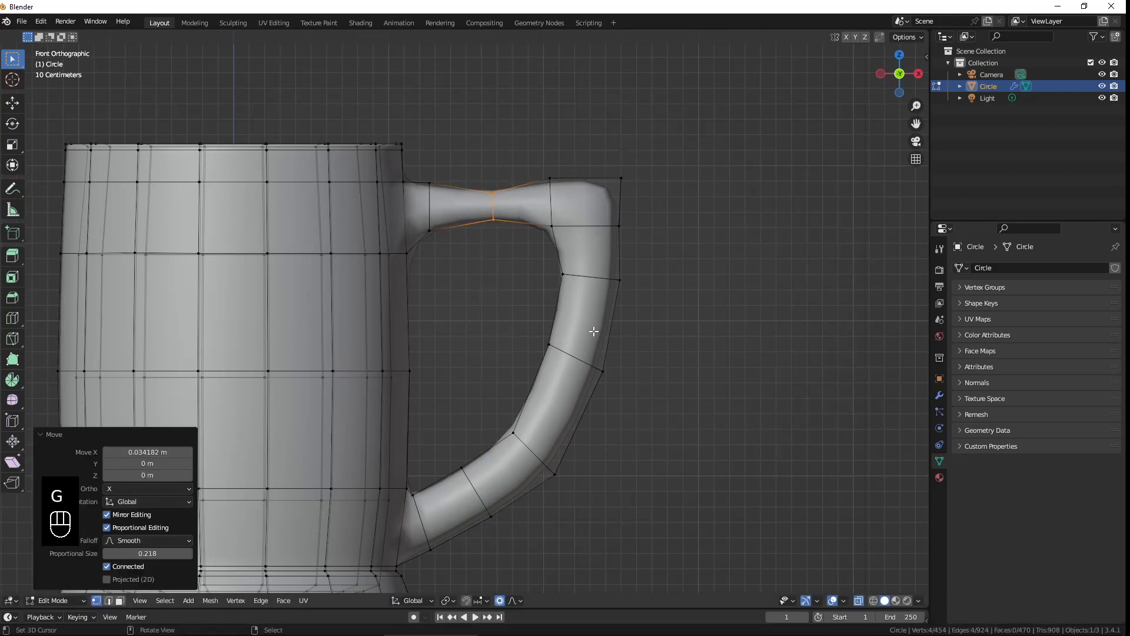
# Step: Move the inner vertices halfway down the handle's curve about 0.07 m outward and 0.11 m down
pyautogui.press('a')
pyautogui.press('a')
pyautogui.press('c')
pyautogui.click(546, 343)
pyautogui.rightClick(544, 343)
pyautogui.press('g')
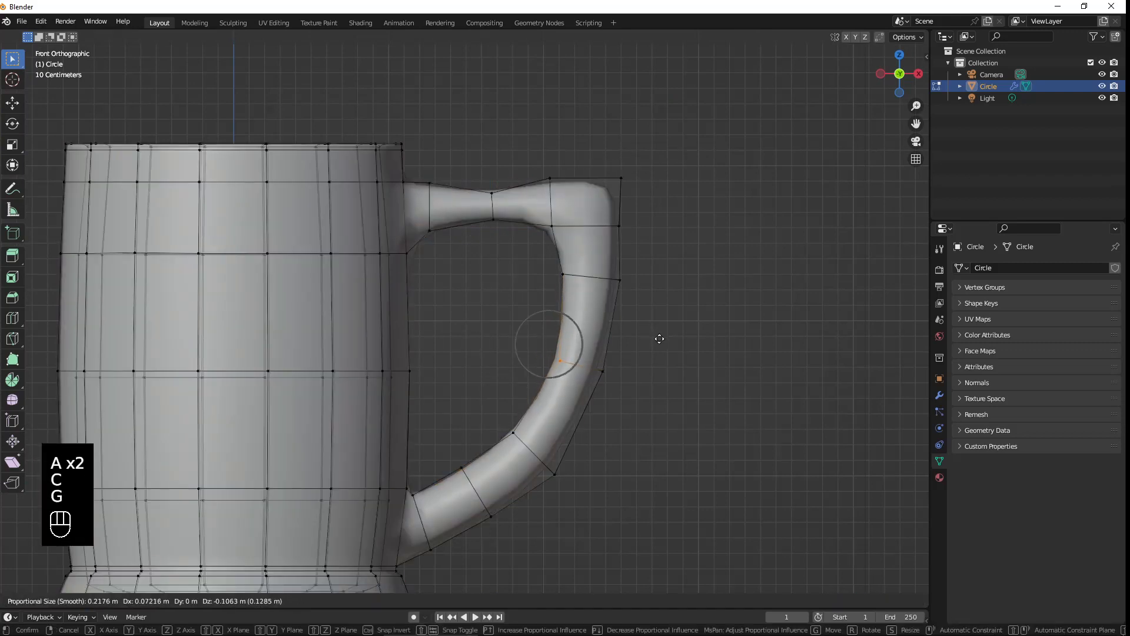
pyautogui.click(661, 336)
# Step: Move the outer vertices halfway down the handle's curve inward to thin that section
pyautogui.press('a')
pyautogui.press('a')
pyautogui.press('c')
pyautogui.click(606, 373)
pyautogui.rightClick(607, 373)
pyautogui.press('g')
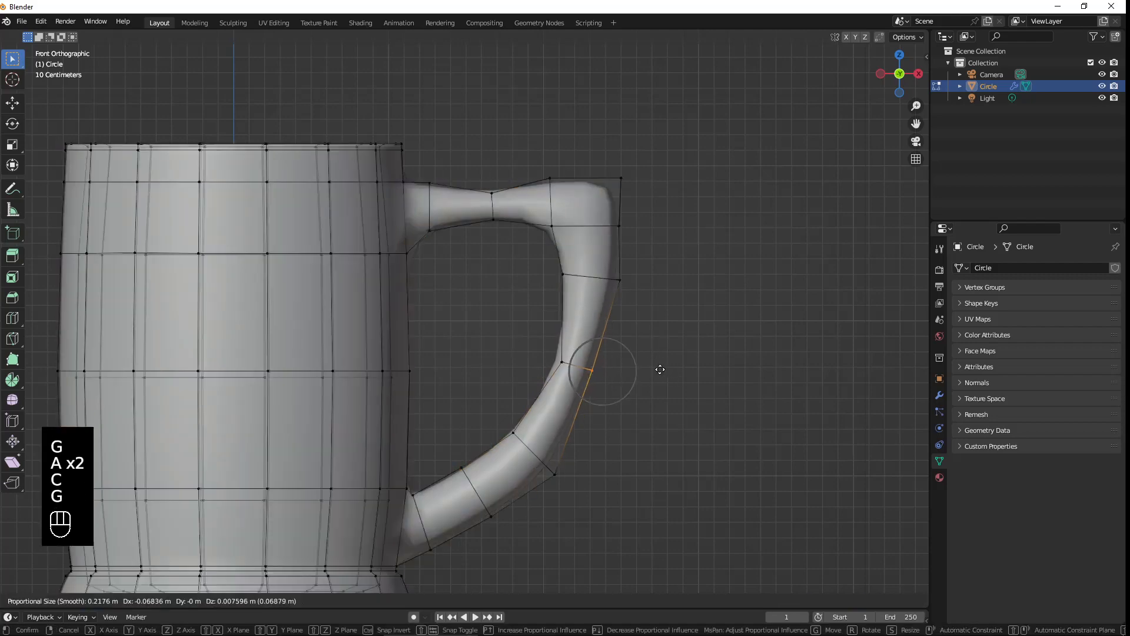
pyautogui.click(653, 367)
# Step: Move the outer vertices at the handle's lower bend up and inward to slim the bend
pyautogui.press('a')
pyautogui.press('a')
pyautogui.press('c')
pyautogui.click(554, 470)
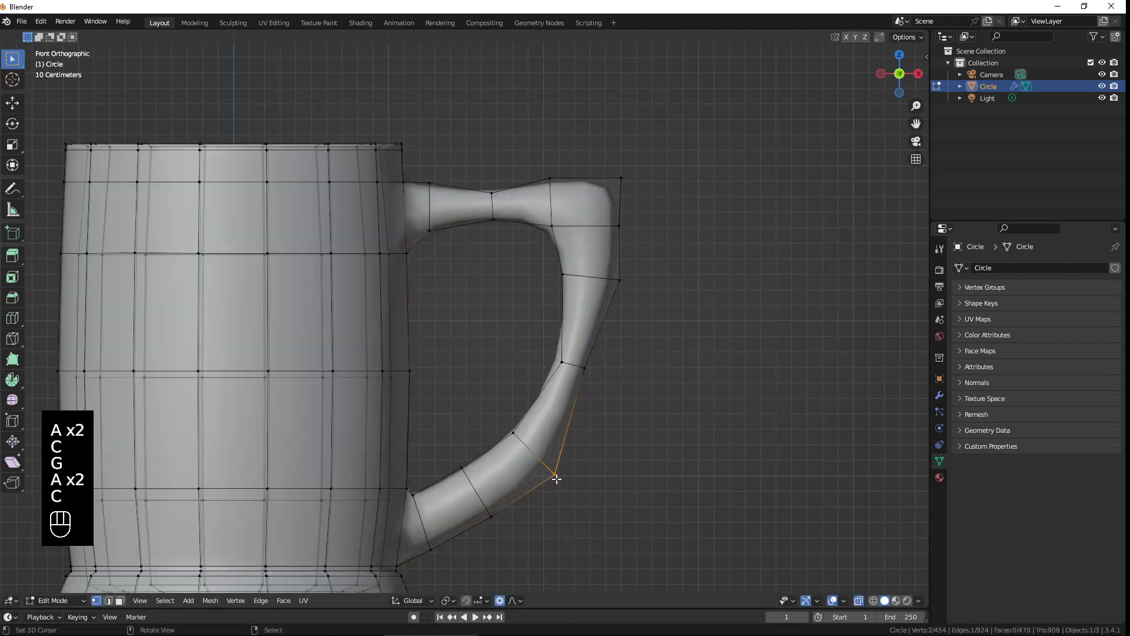
pyautogui.rightClick(555, 471)
pyautogui.press('g')
pyautogui.click(542, 461)
# Step: Lower the inner vertices at the handle's lower bend slightly toward the outer edge
pyautogui.press('a')
pyautogui.press('a')
pyautogui.press('c')
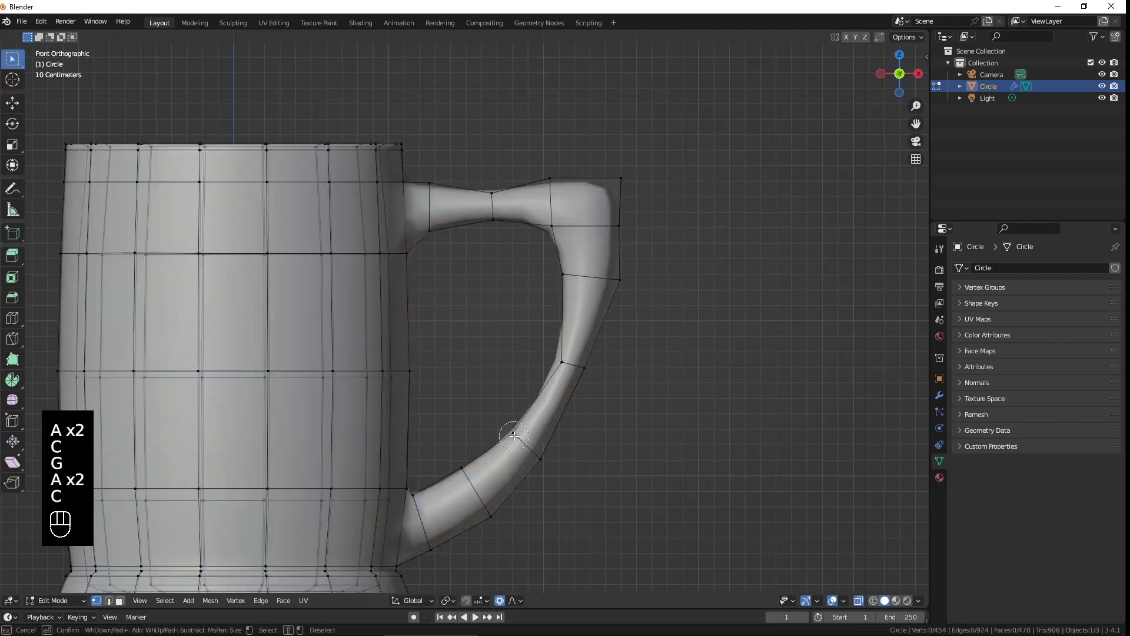
pyautogui.click(517, 441)
pyautogui.rightClick(517, 440)
pyautogui.press('g')
pyautogui.click(515, 449)
# Step: Lower the inner vertices of the cross-section between the lower bend and the handle's base
pyautogui.press('a')
pyautogui.press('a')
pyautogui.press('c')
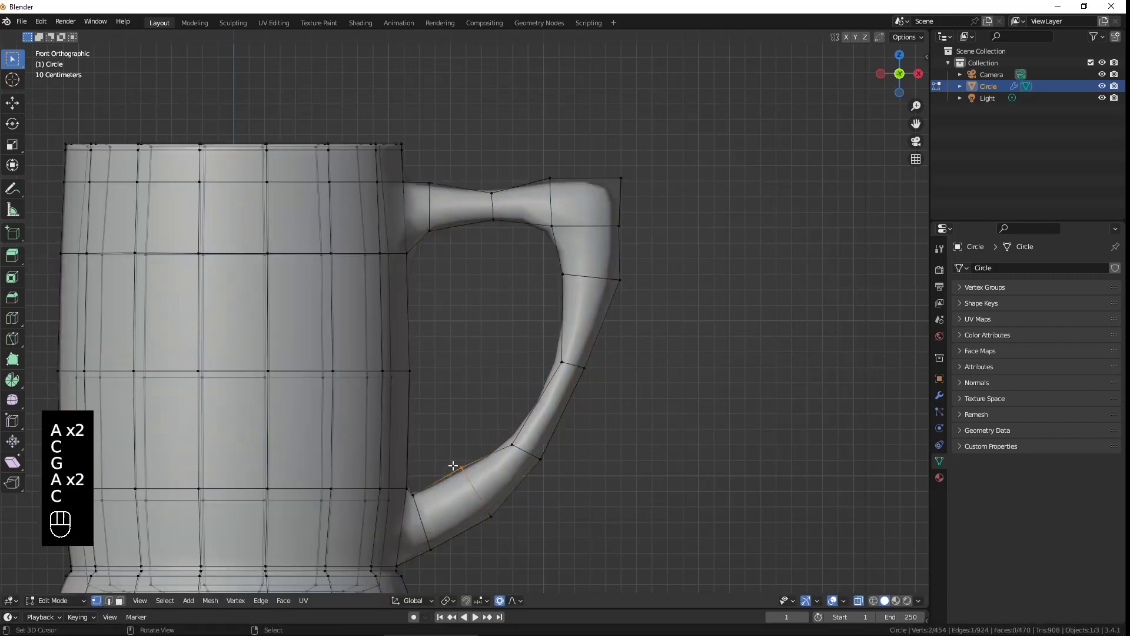
pyautogui.click(461, 479)
pyautogui.rightClick(461, 479)
pyautogui.press('g')
pyautogui.click(482, 466)
# Step: Move the inner vertices just below the handle's upper corner slightly up and outward
pyautogui.press('a')
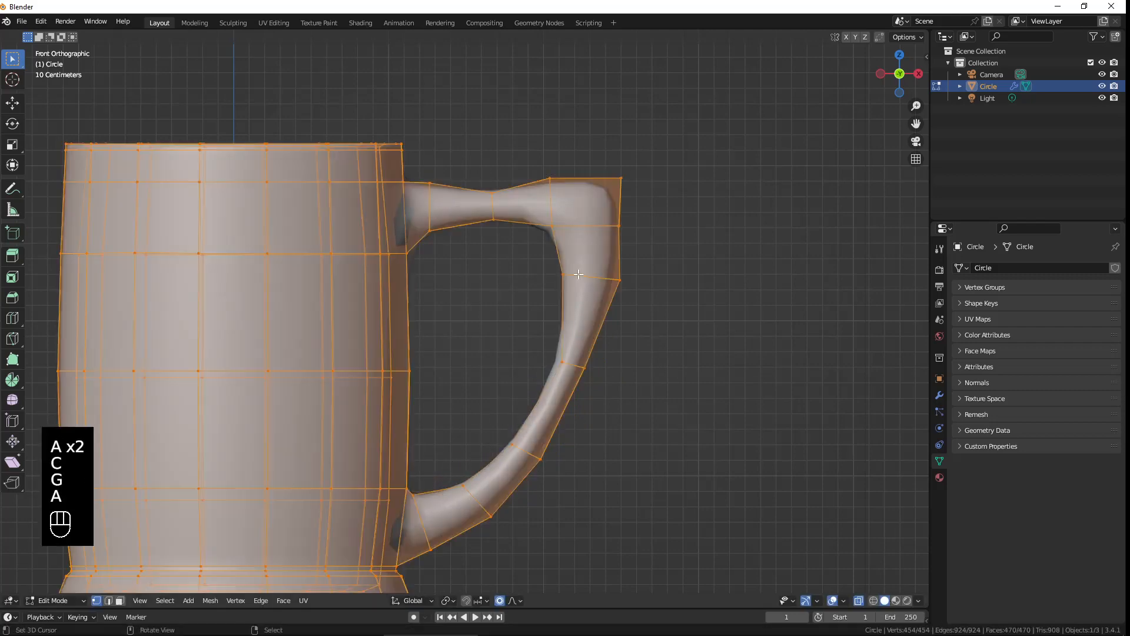
pyautogui.press('a')
pyautogui.press('c')
pyautogui.click(562, 272)
pyautogui.rightClick(562, 272)
pyautogui.press('g')
pyautogui.click(591, 265)
# Step: Move the outer vertices just below the handle's upper corner slightly up and inward
pyautogui.press('a')
pyautogui.press('a')
pyautogui.press('c')
pyautogui.click(615, 272)
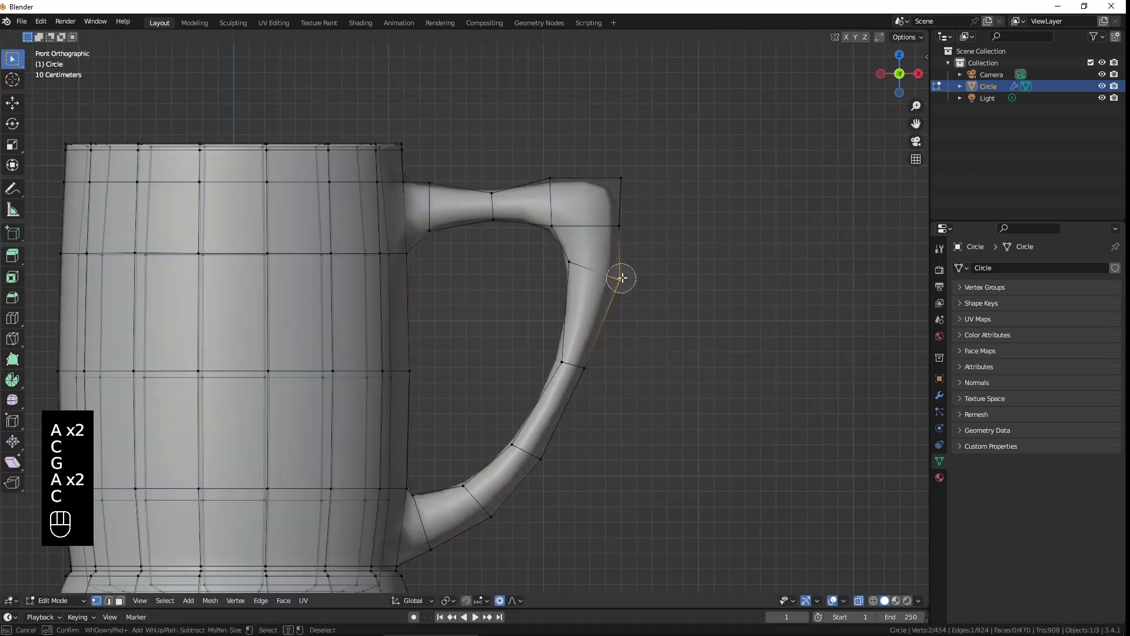
pyautogui.rightClick(618, 274)
pyautogui.press('g')
pyautogui.click(725, 237)
# Step: Raise the outer vertices on the seam directly under the handle's top corner and shift them inward
pyautogui.press('a')
pyautogui.press('a')
pyautogui.press('c')
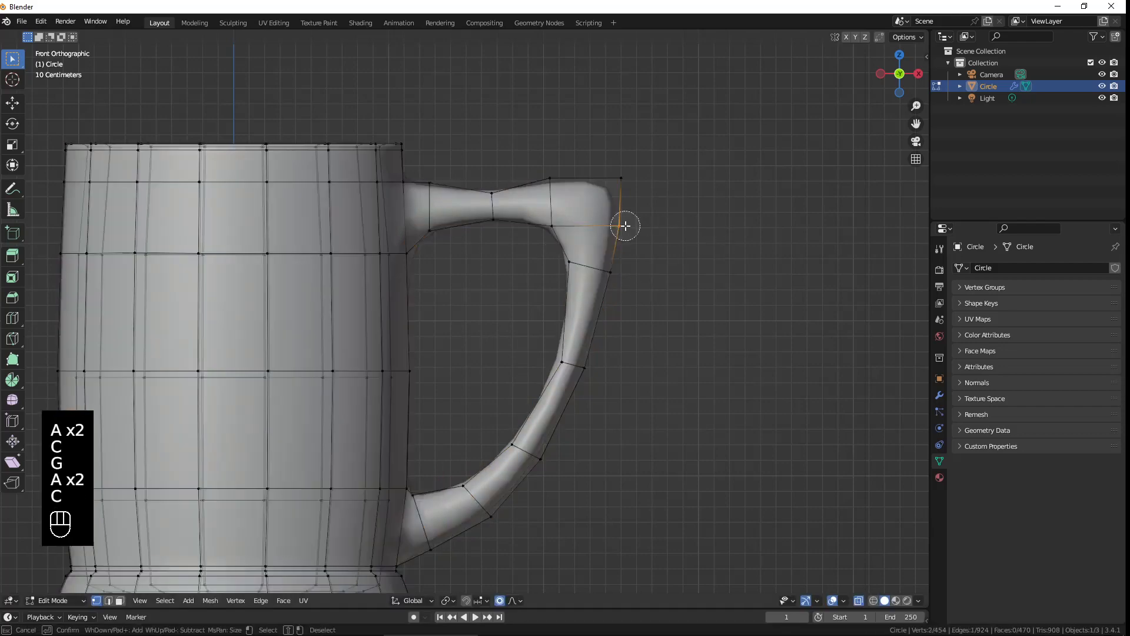
pyautogui.click(619, 223)
pyautogui.rightClick(620, 224)
pyautogui.press('g')
pyautogui.click(628, 193)
# Step: Move the handle's topmost outer corner vertices slightly up and inward
pyautogui.press('a')
pyautogui.press('a')
pyautogui.press('c')
pyautogui.click(622, 177)
pyautogui.rightClick(623, 176)
pyautogui.press('g')
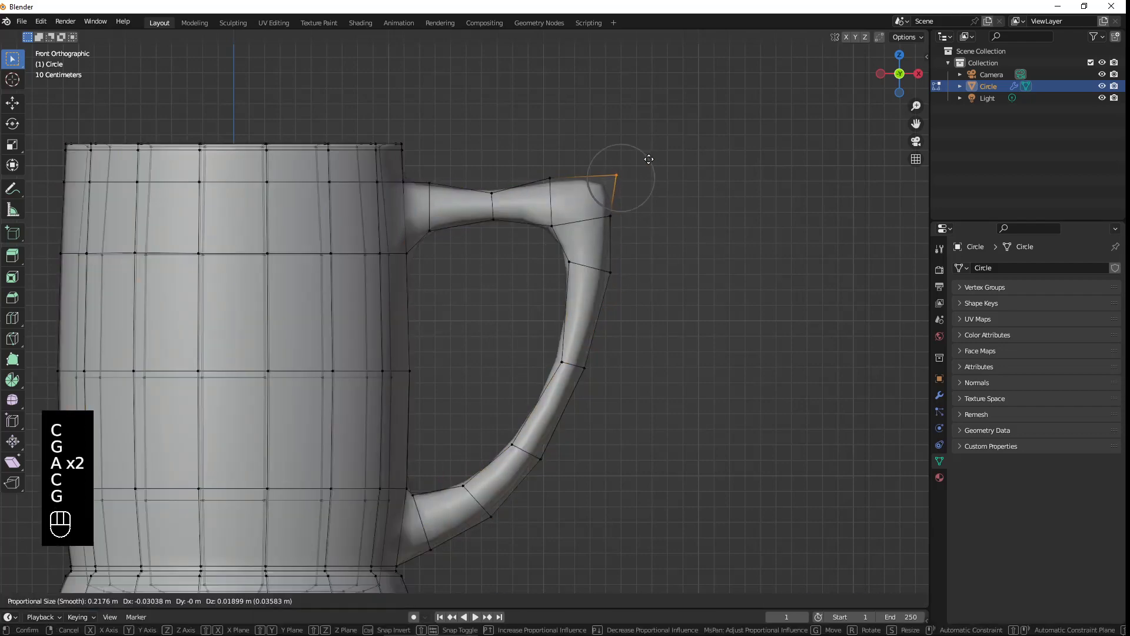
pyautogui.click(646, 155)
# Step: Rotate the top face at the handle's corner to tilt outward and move it 0.011 m along X and -0.046 m along Z
pyautogui.press('a')
pyautogui.press('a')
pyautogui.press('c')
pyautogui.click(555, 175)
pyautogui.click(611, 171)
pyautogui.rightClick(613, 170)
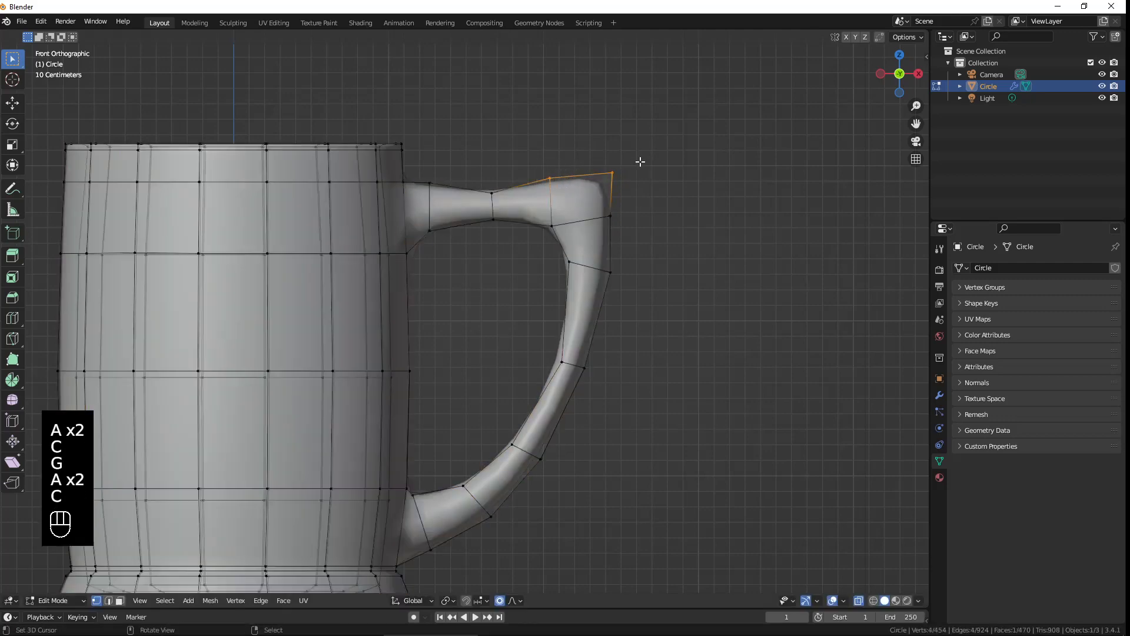
pyautogui.press('r')
pyautogui.click(638, 155)
pyautogui.press('g')
pyautogui.click(636, 164)
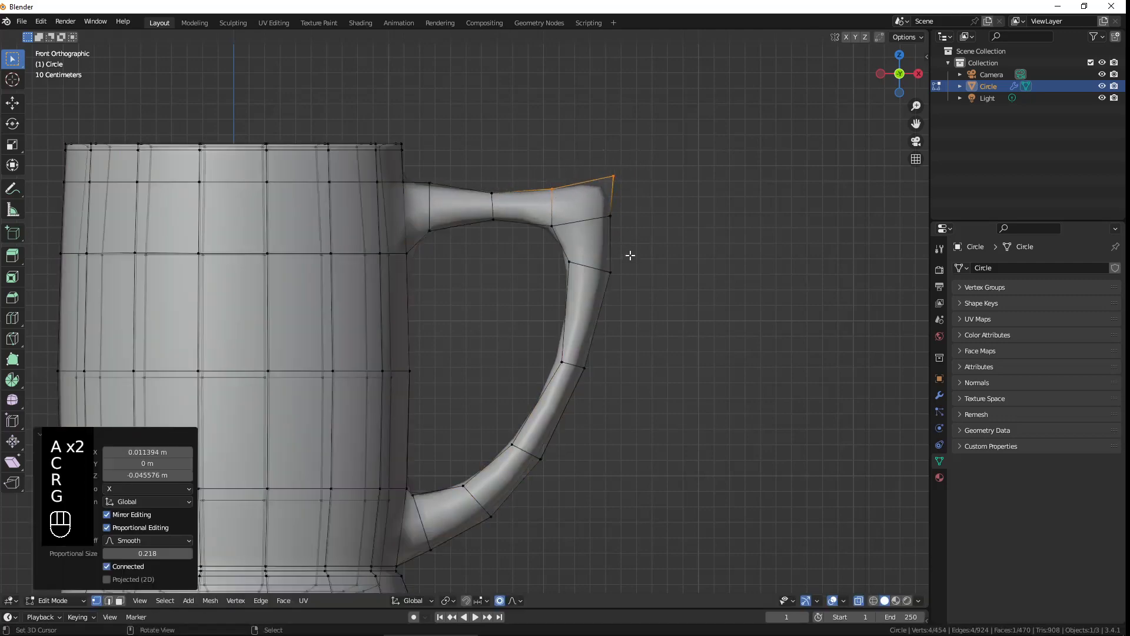
# Step: Examine the reshaped handle and its thickness from the side, above and the outer end
pyautogui.moveTo(630, 255); pyautogui.dragTo(630, 312, button='middle')
pyautogui.keyDown('shift'); pyautogui.moveTo(457, 327); pyautogui.dragTo(470, 243, button='middle'); pyautogui.keyUp('shift')
pyautogui.scroll(-4, 414, 346)
pyautogui.moveTo(413, 345); pyautogui.dragTo(565, 226, button='middle')
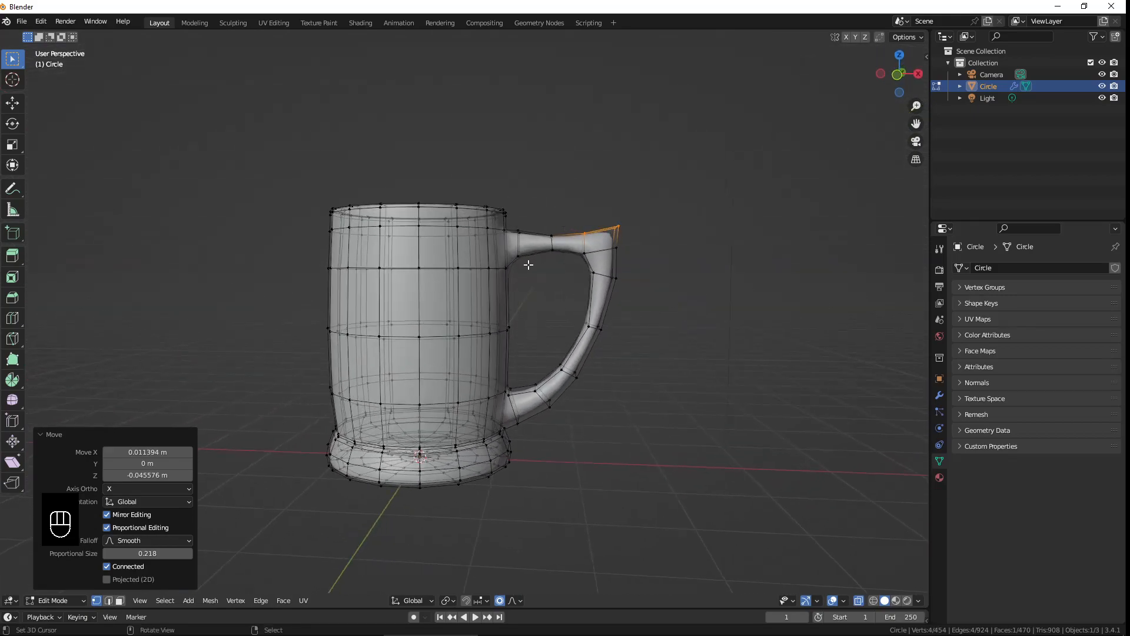
pyautogui.moveTo(528, 265); pyautogui.dragTo(524, 330, button='middle')
pyautogui.scroll(3, 524, 331)
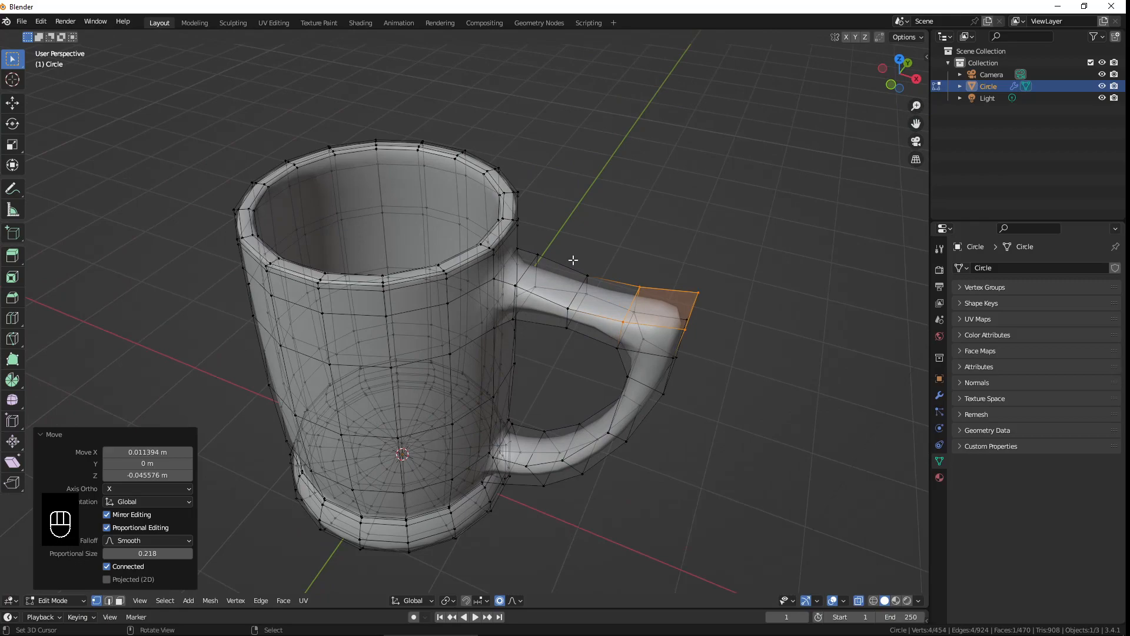
pyautogui.moveTo(656, 327); pyautogui.dragTo(474, 260, button='middle')
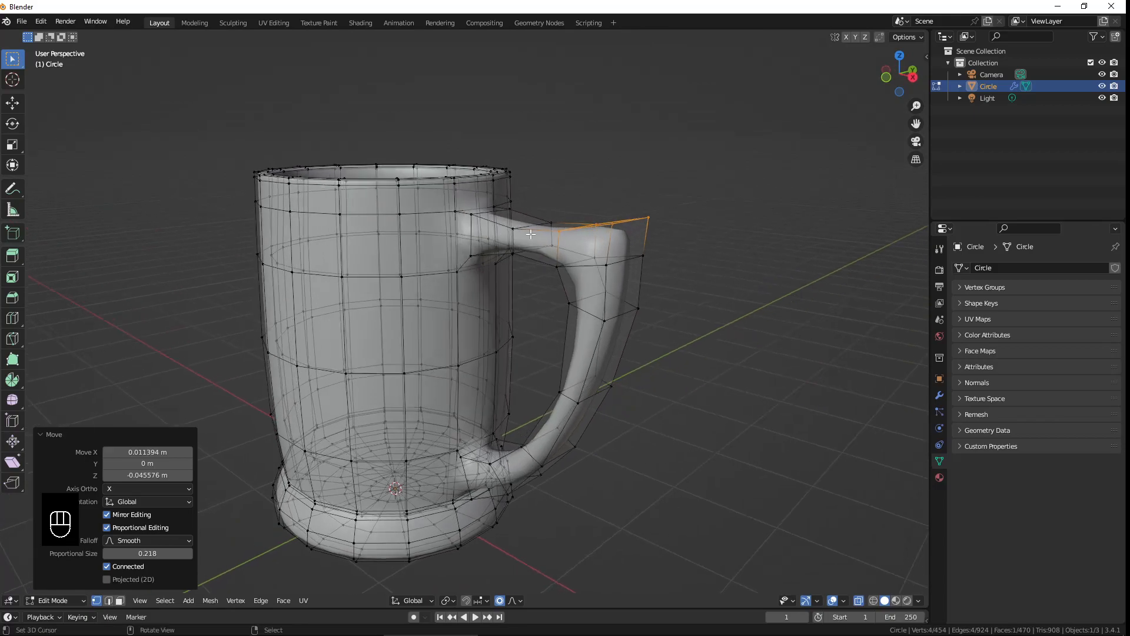
pyautogui.moveTo(530, 234); pyautogui.dragTo(513, 263, button='middle')
pyautogui.moveTo(368, 239); pyautogui.dragTo(453, 322, button='middle')
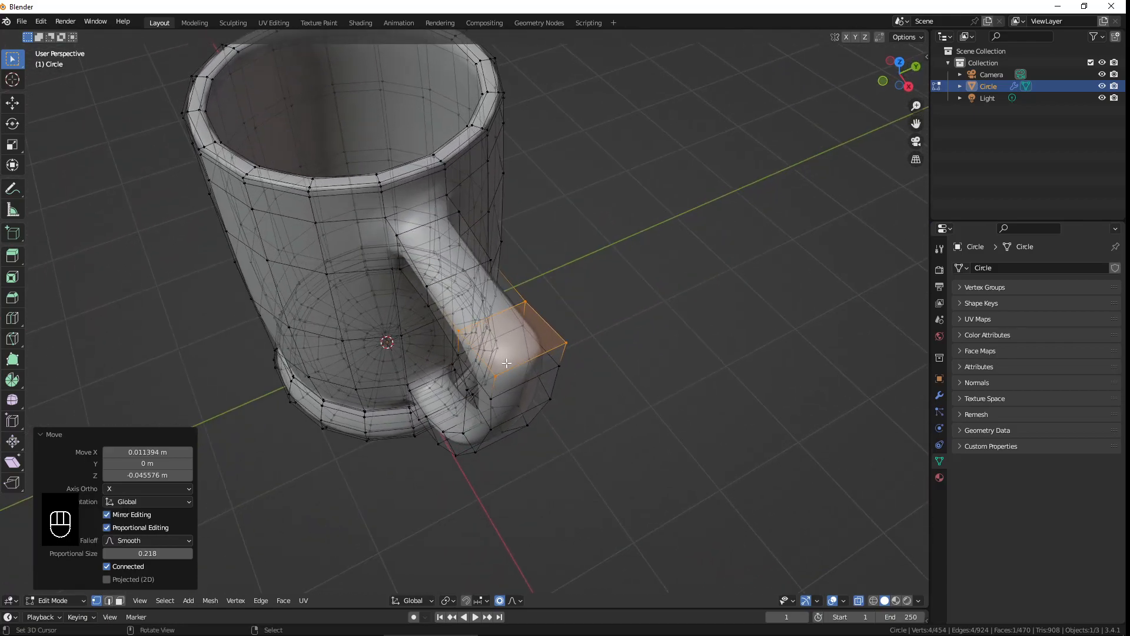
# Step: Add a single centred loop cut running lengthwise along the handle and through the mug wall
pyautogui.moveTo(506, 363); pyautogui.dragTo(432, 150, button='middle')
pyautogui.hotkey('ctrl', 'r')
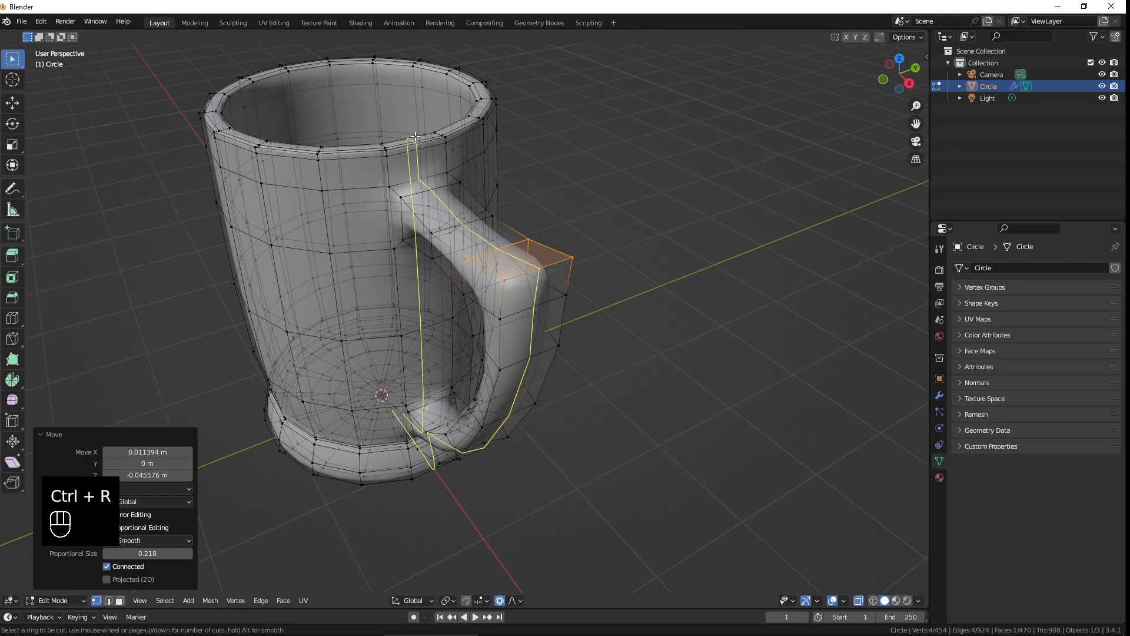
pyautogui.click(415, 136)
pyautogui.click(416, 136)
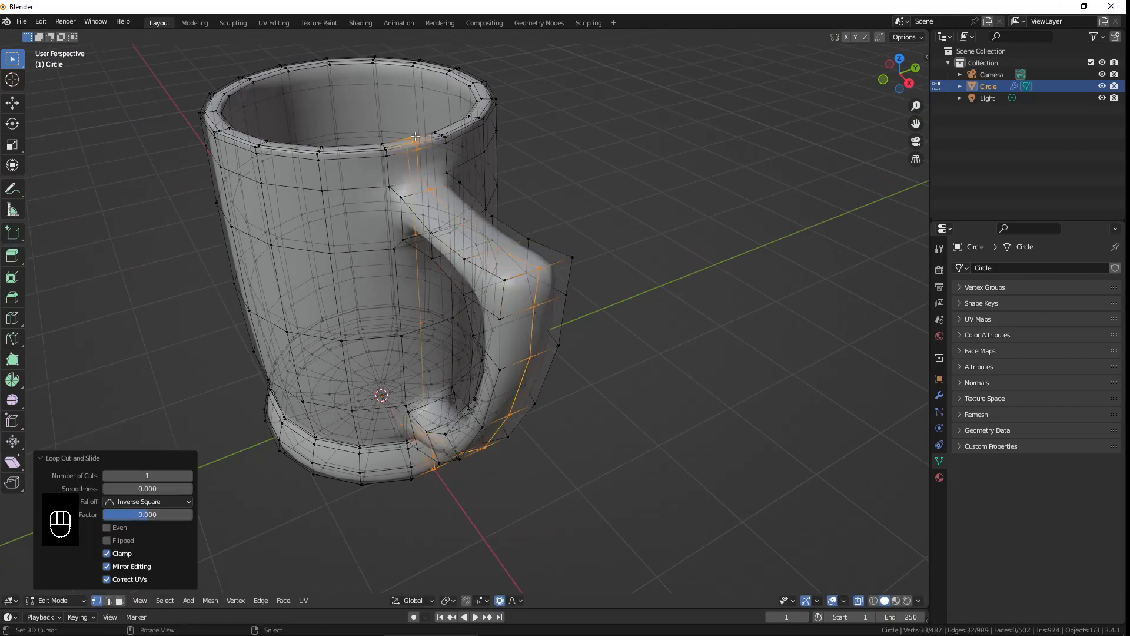
pyautogui.moveTo(629, 227); pyautogui.dragTo(448, 257, button='middle')
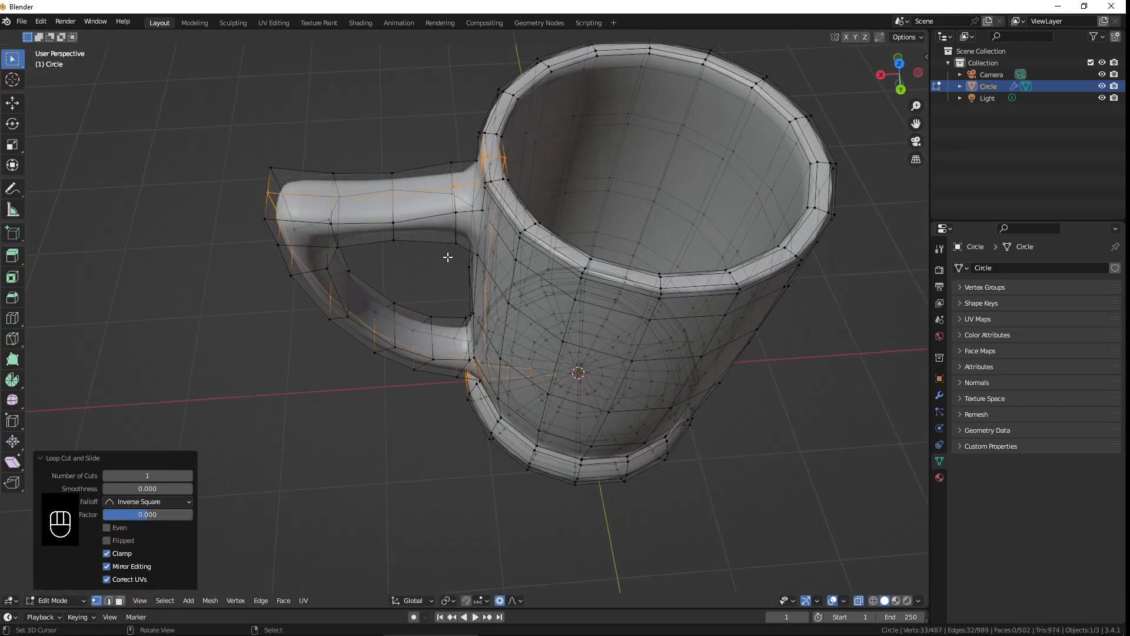
pyautogui.moveTo(259, 200); pyautogui.dragTo(513, 261, button='middle')
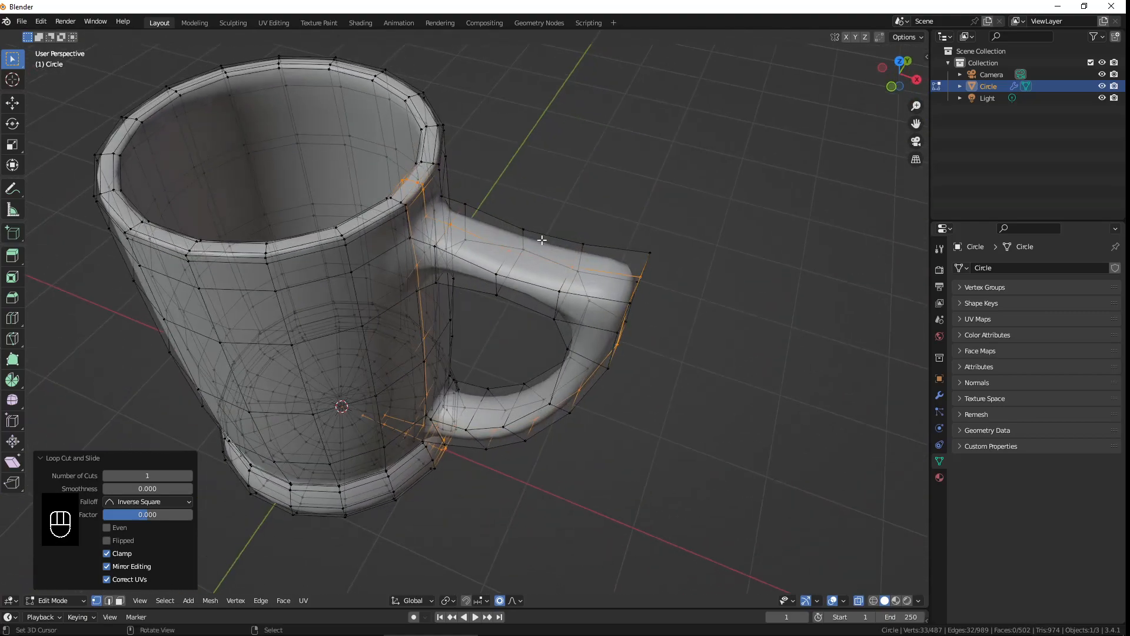
# Step: Scale the middle cross-section of the handle's upper arm to 0.790 along Y, using a proportional size of 0.564
pyautogui.press('KP_7')
pyautogui.scroll(1, 551, 307)
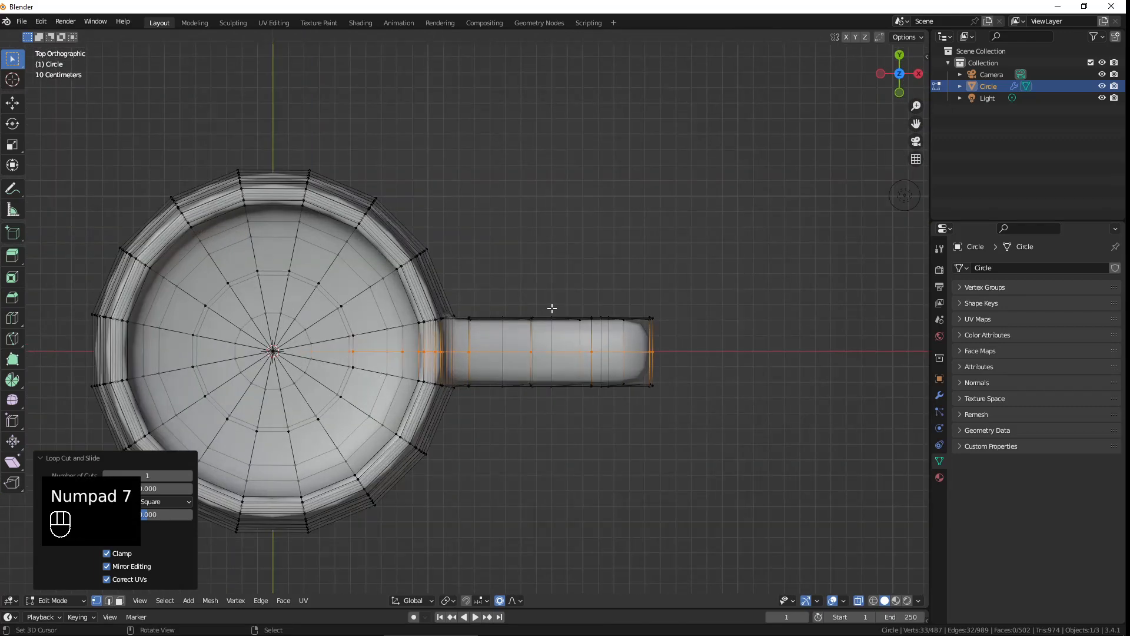
pyautogui.keyDown('shift'); pyautogui.moveTo(551, 307); pyautogui.dragTo(421, 260, button='middle'); pyautogui.keyUp('shift')
pyautogui.moveTo(421, 411); pyautogui.dragTo(416, 287, button='middle')
pyautogui.click(415, 281)
pyautogui.keyDown('shift'); pyautogui.click(429, 192); pyautogui.keyUp('shift')
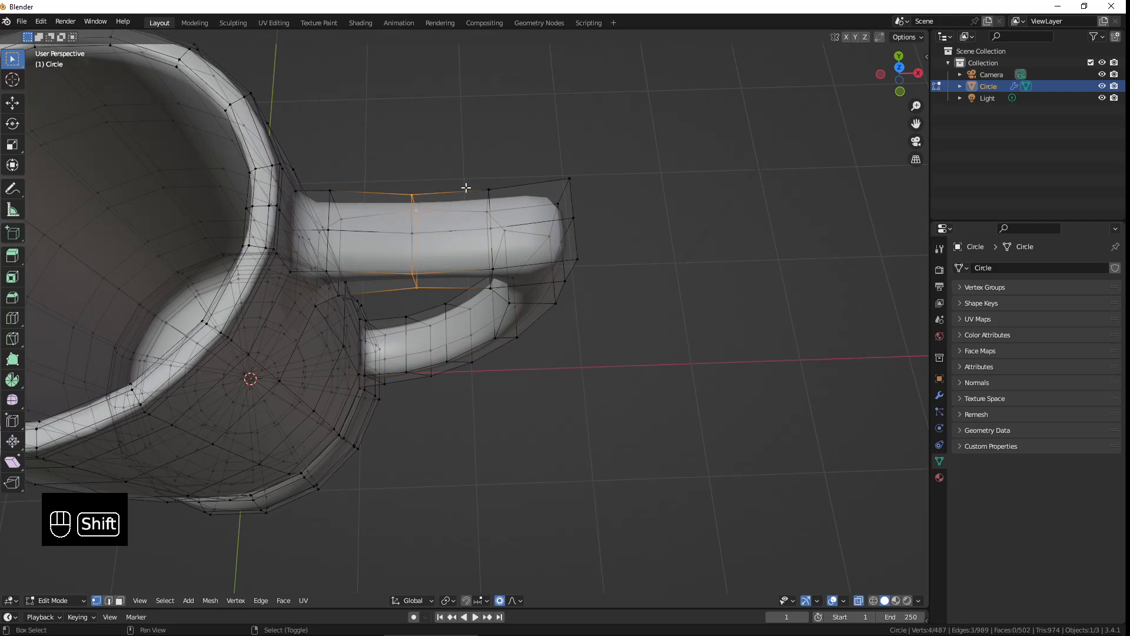
pyautogui.press('s')
pyautogui.press('y')
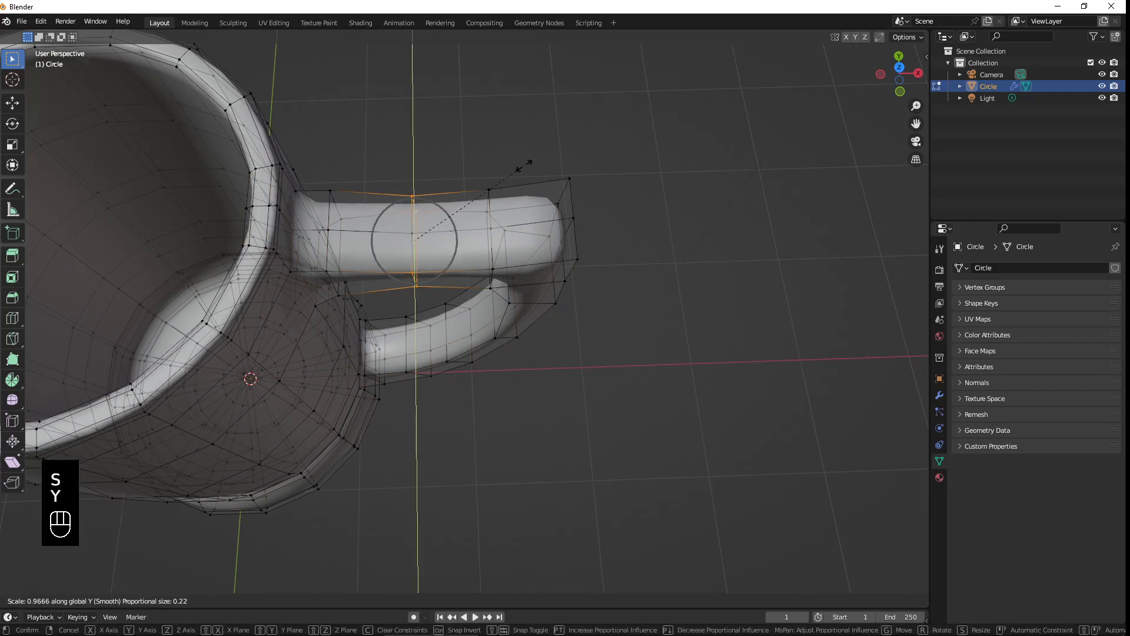
pyautogui.scroll(-10, 525, 171)
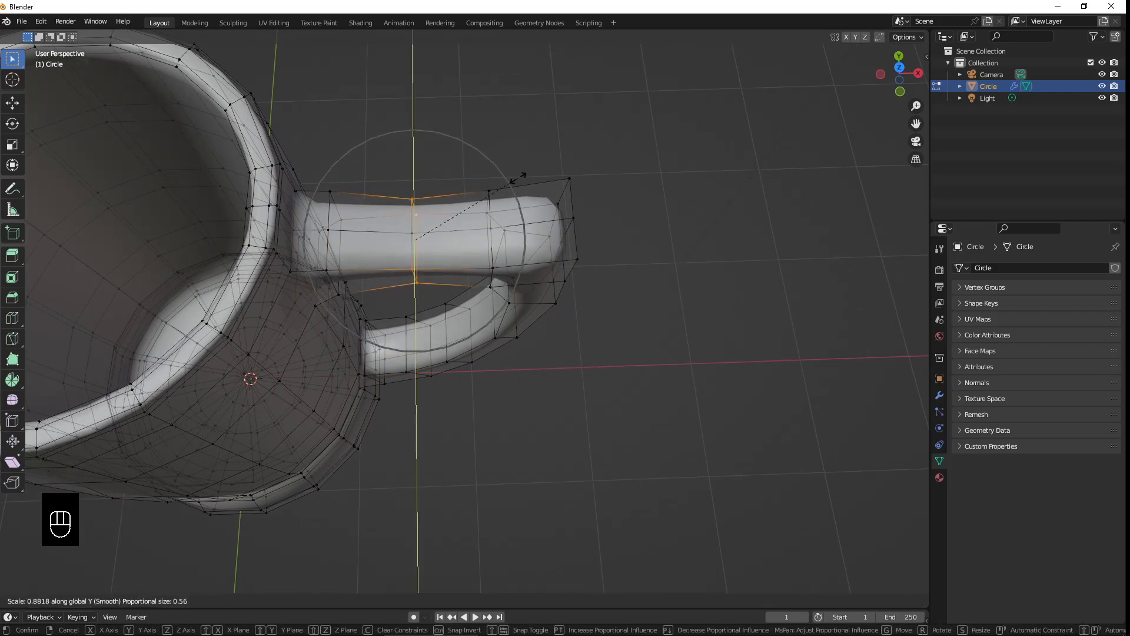
pyautogui.click(503, 183)
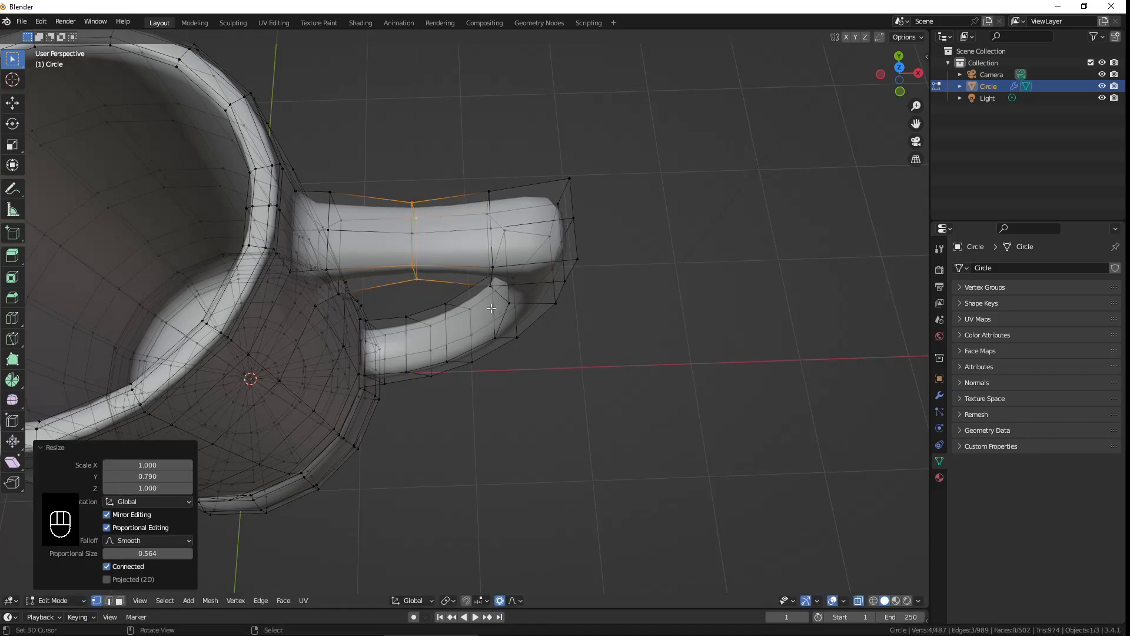
pyautogui.moveTo(491, 308); pyautogui.dragTo(522, 282, button='middle')
pyautogui.click(471, 293)
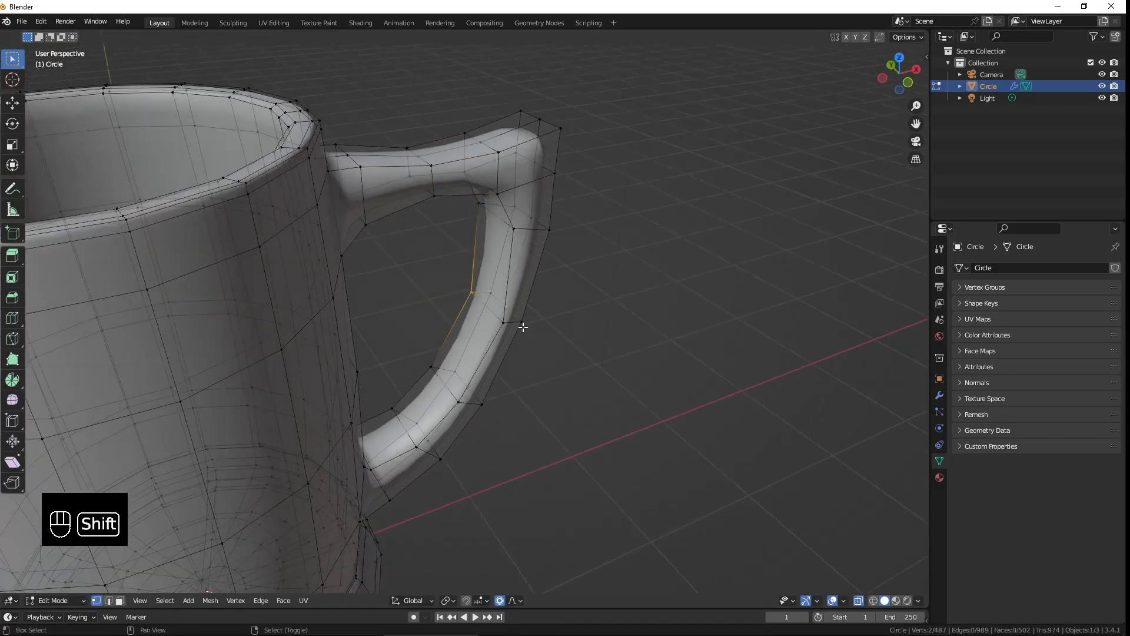
pyautogui.keyDown('shift'); pyautogui.click(523, 325); pyautogui.keyUp('shift')
pyautogui.keyDown('shift'); pyautogui.click(490, 288); pyautogui.keyUp('shift')
pyautogui.keyDown('shift'); pyautogui.click(504, 320); pyautogui.keyUp('shift')
# Step: Add a single centred loop cut along the handle's inner side, running through the adjoining mug wall
pyautogui.moveTo(582, 340); pyautogui.dragTo(422, 187, button='middle')
pyautogui.moveTo(457, 122); pyautogui.dragTo(632, 244, button='middle')
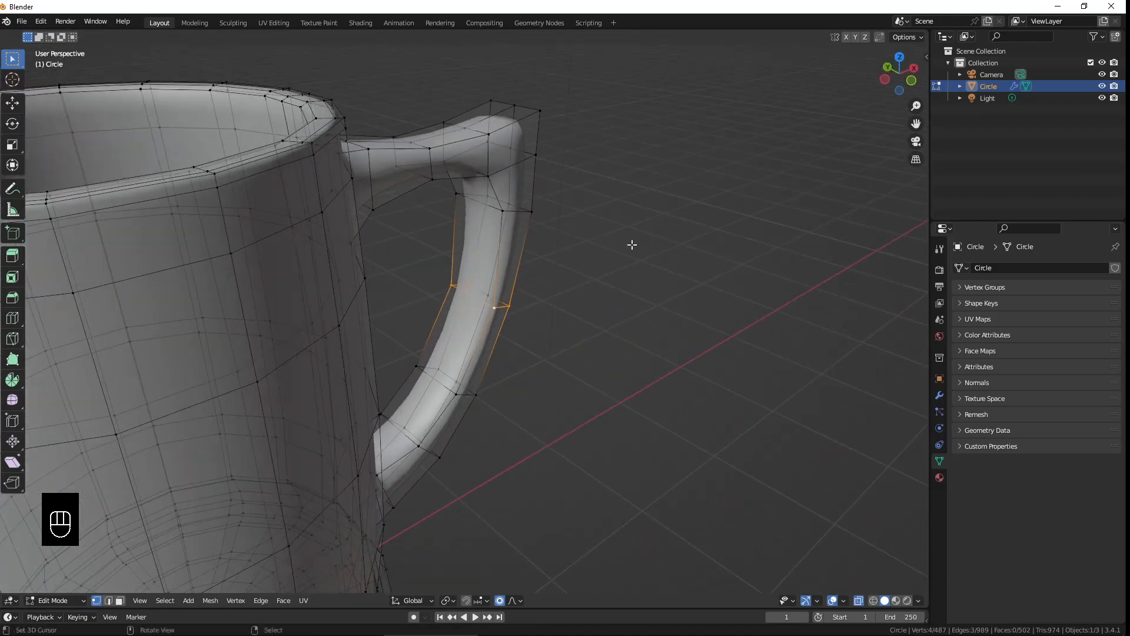
pyautogui.hotkey('ctrl', 'r')
pyautogui.click(471, 299)
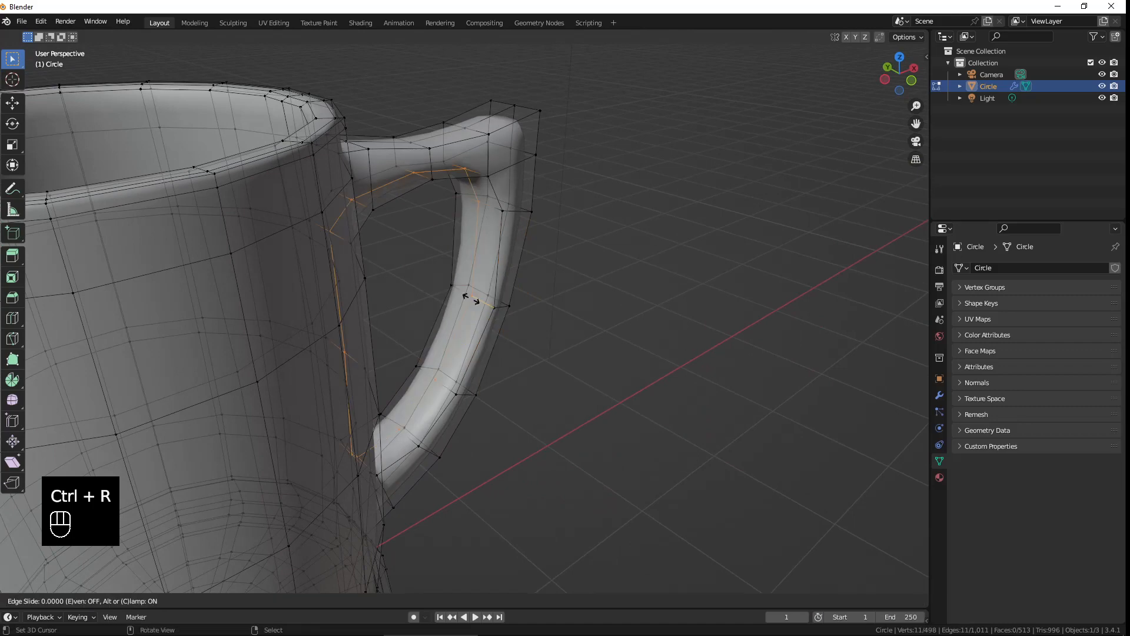
pyautogui.rightClick(471, 299)
# Step: Narrow the two middle cross-sections of the handle's descending curve to about 0.79 along Y with proportional editing
pyautogui.press('a')
pyautogui.press('a')
pyautogui.press('c')
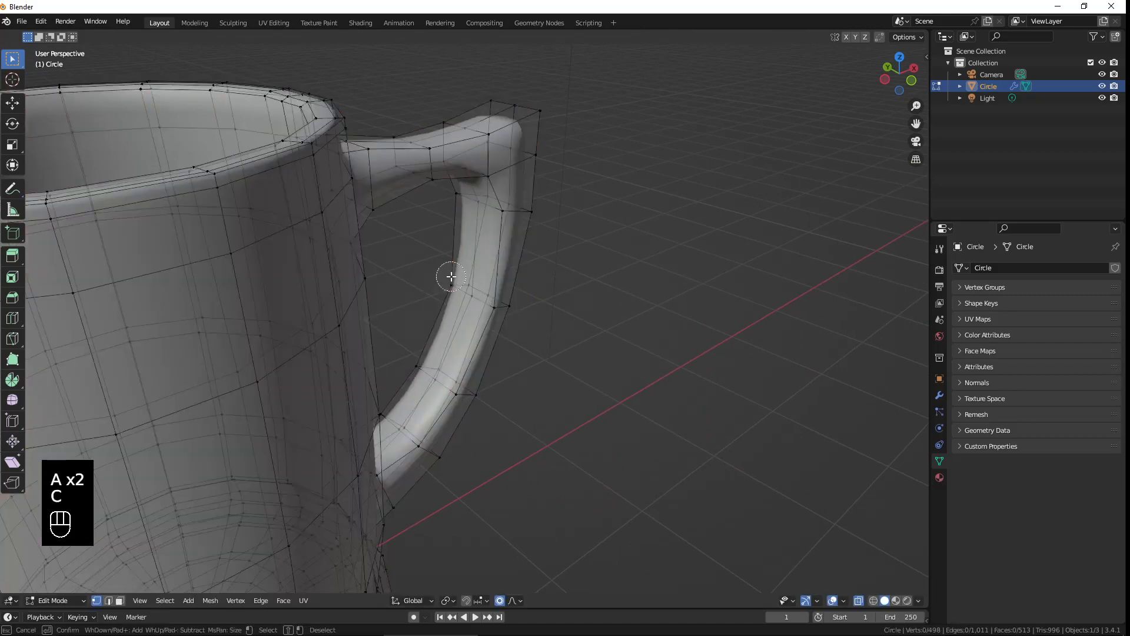
pyautogui.moveTo(449, 272)
pyautogui.mouseDown()
pyautogui.moveTo(504, 305)
pyautogui.moveTo(418, 360)
pyautogui.moveTo(465, 388)
pyautogui.mouseUp()
pyautogui.rightClick(465, 389)
pyautogui.press('s')
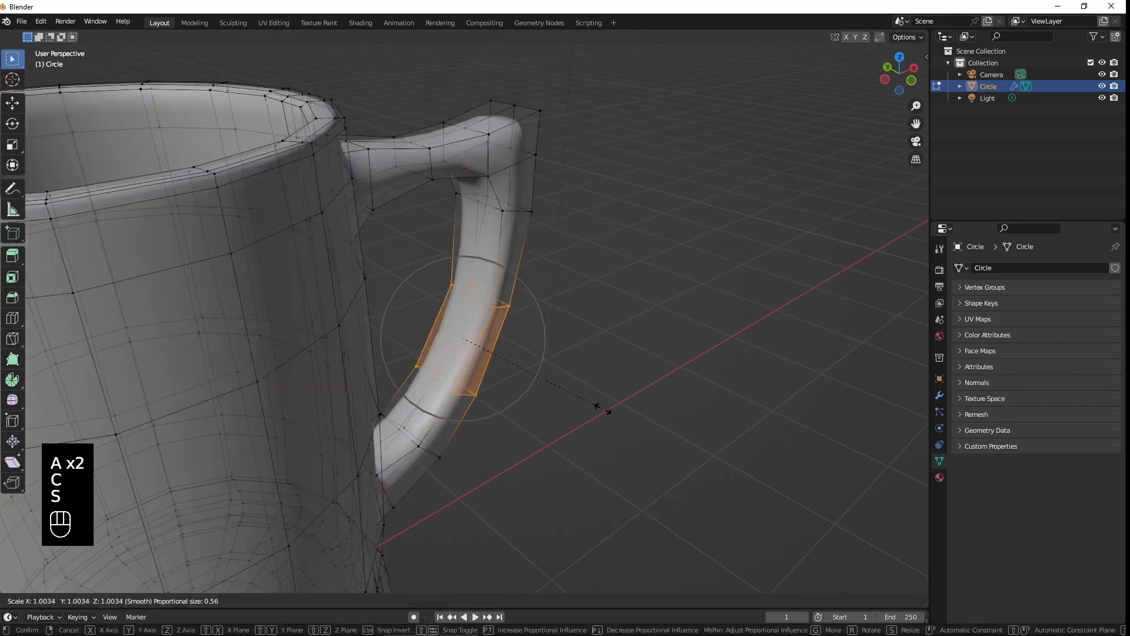
pyautogui.press('y')
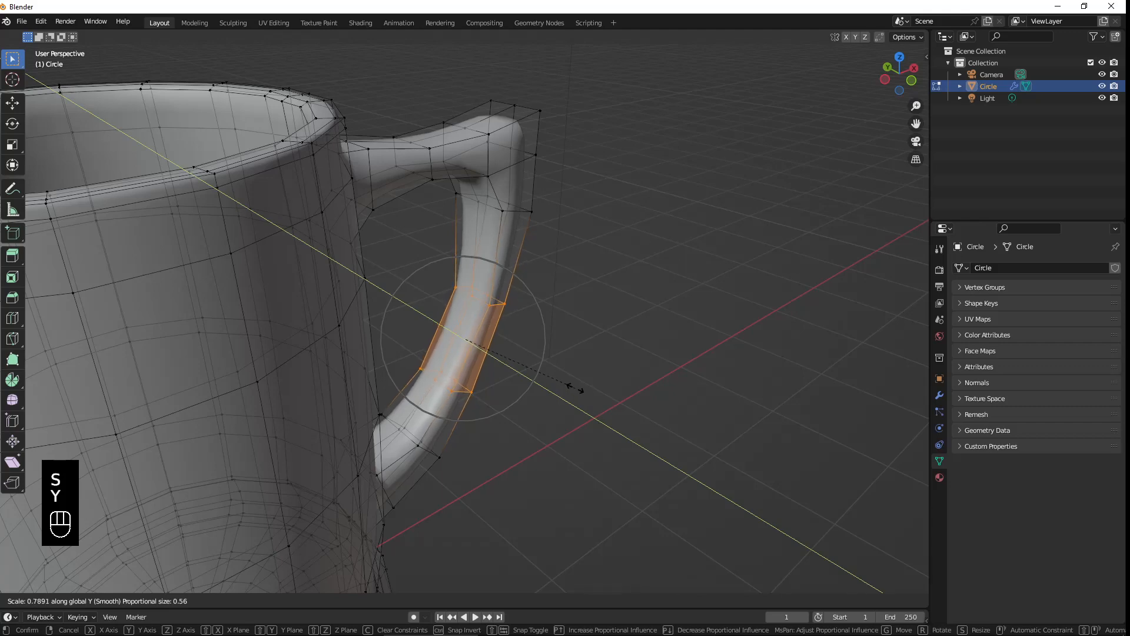
pyautogui.click(576, 386)
# Step: Move the underside vertices midway along the handle's upper arm slightly toward the mug body in the front view
pyautogui.moveTo(575, 386); pyautogui.dragTo(451, 297, button='middle')
pyautogui.press('Tab')
pyautogui.scroll(-5, 453, 384)
pyautogui.press('KP_1')
pyautogui.scroll(5, 533, 346)
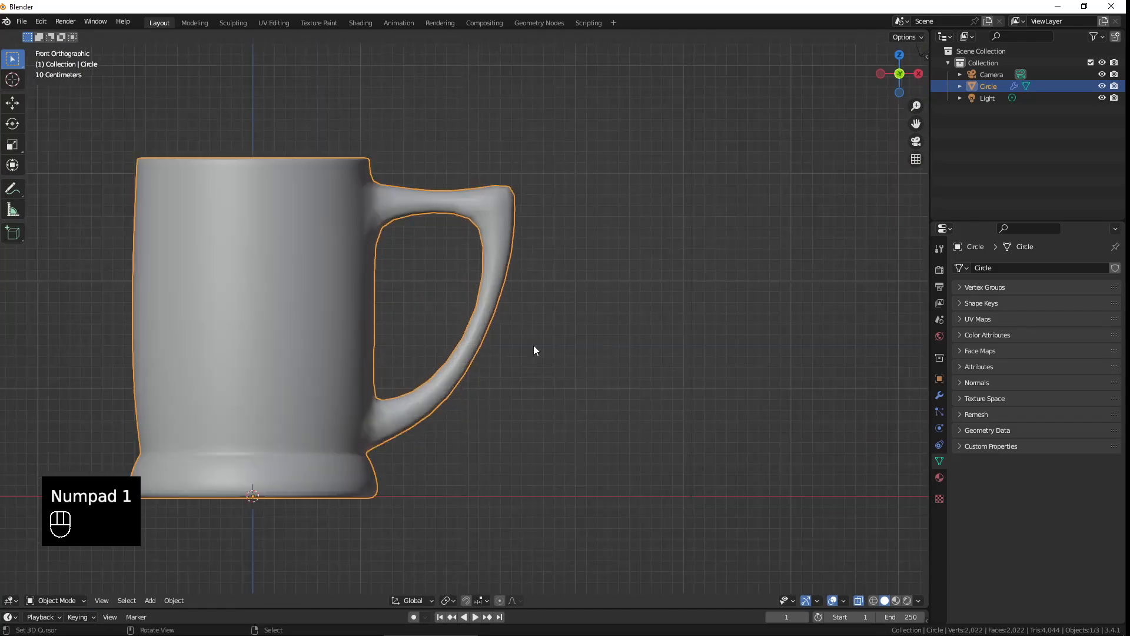
pyautogui.press('Tab')
pyautogui.press('a')
pyautogui.press('c')
pyautogui.click(511, 245)
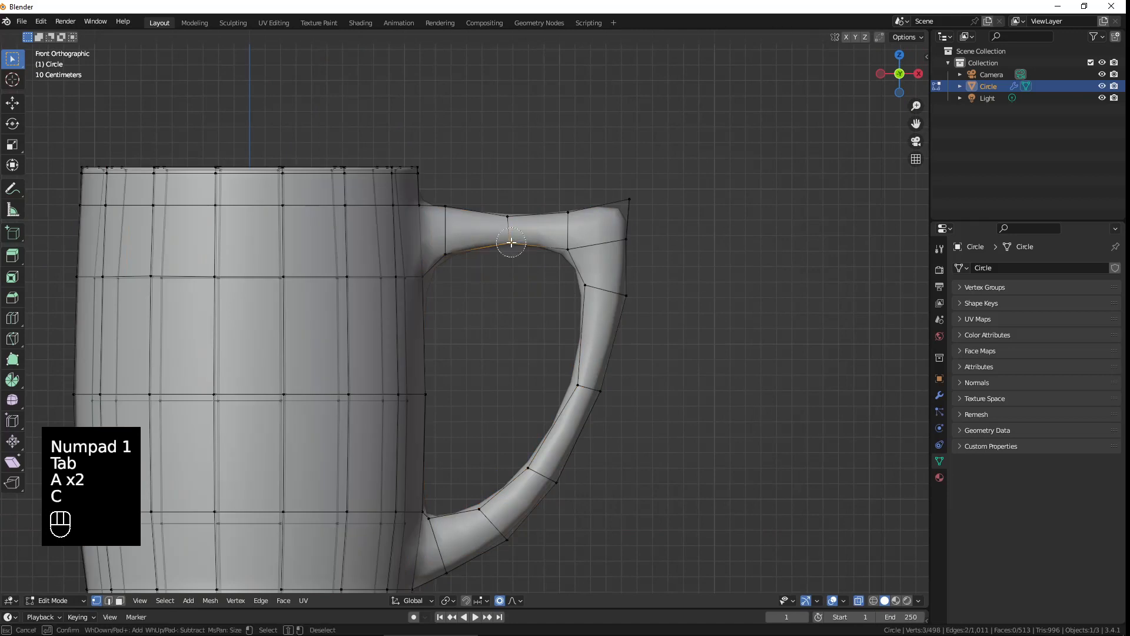
pyautogui.rightClick(511, 244)
pyautogui.press('g')
pyautogui.click(512, 246)
# Step: Disable proportional editing and move the top vertices beside the handle's upper joint -0.034 m along X and -0.042 m along Z
pyautogui.press('a')
pyautogui.press('a')
pyautogui.press('c')
pyautogui.click(455, 208)
pyautogui.rightClick(455, 208)
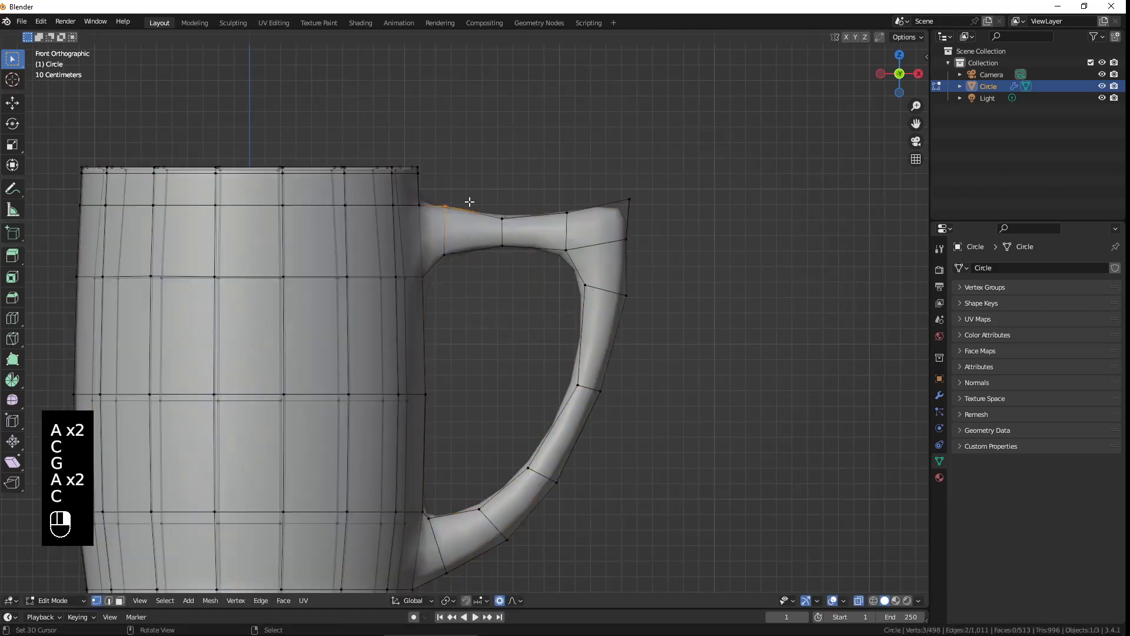
pyautogui.press('g')
pyautogui.scroll(5, 492, 193)
pyautogui.click(495, 194)
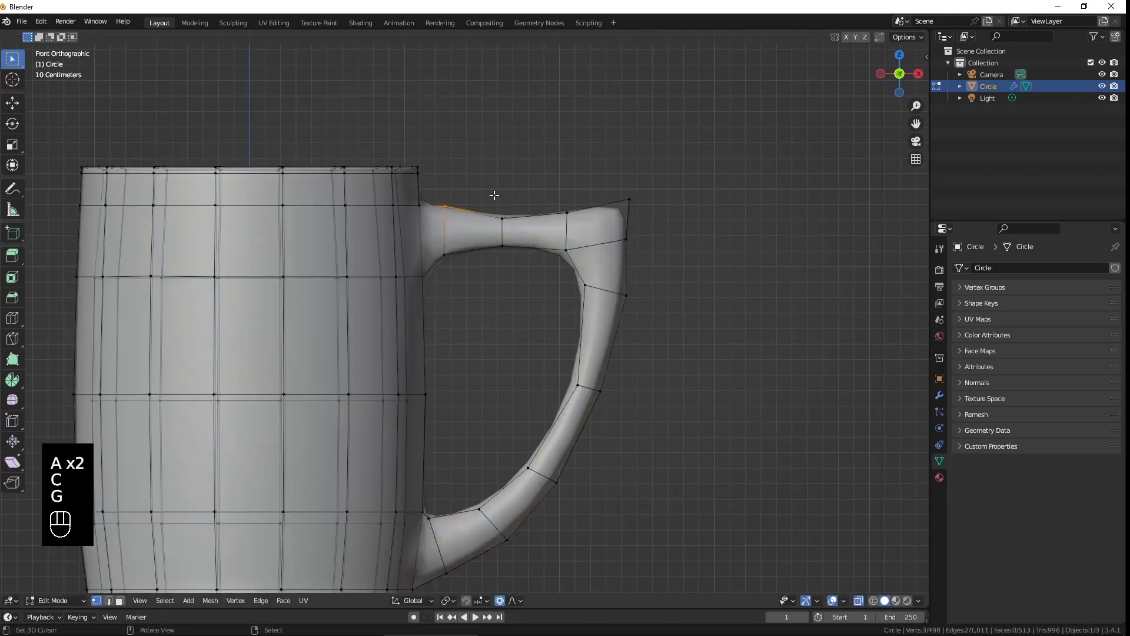
pyautogui.press('o')
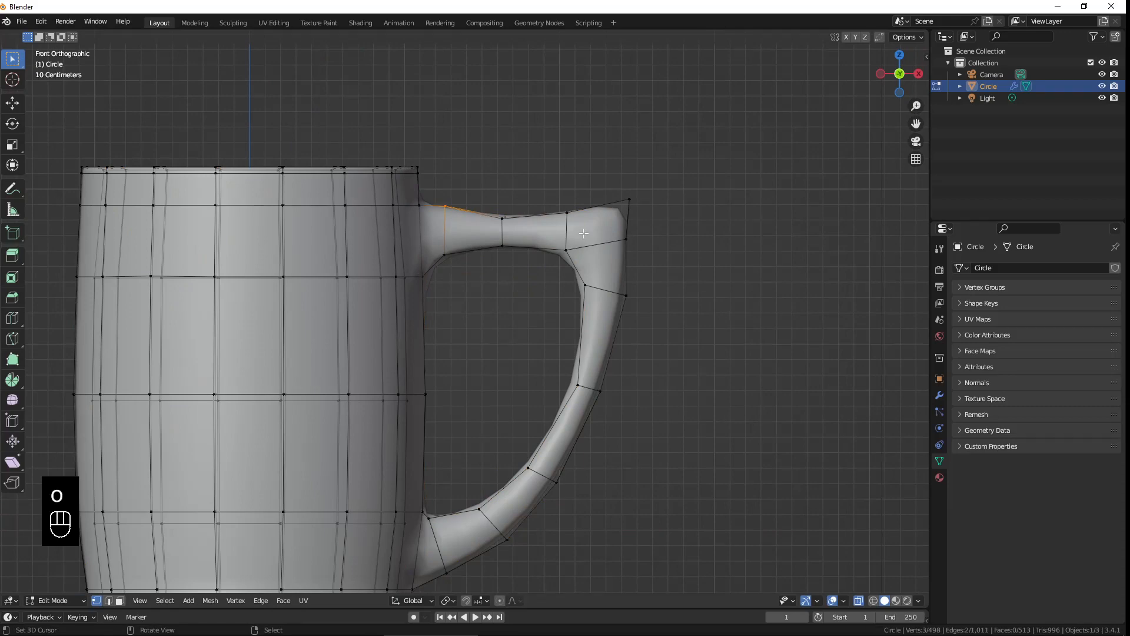
pyautogui.press('g')
pyautogui.click(608, 205)
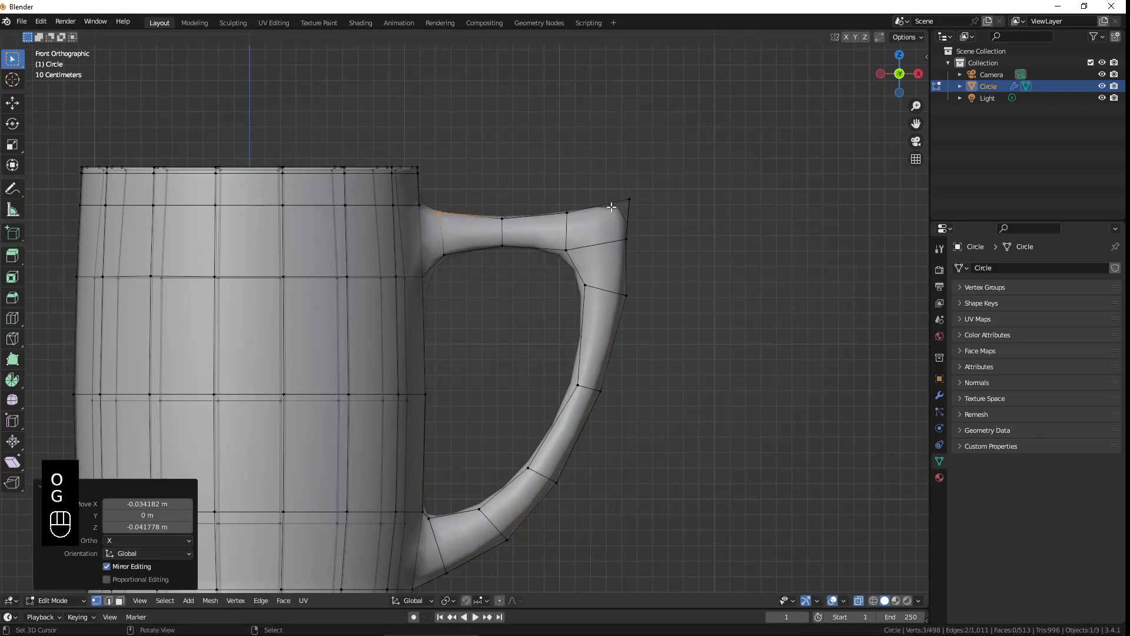
# Step: In edge selection mode, select the outer side edges from the handle's upper joint around the corner and partway down
pyautogui.moveTo(608, 205); pyautogui.dragTo(558, 287, button='middle')
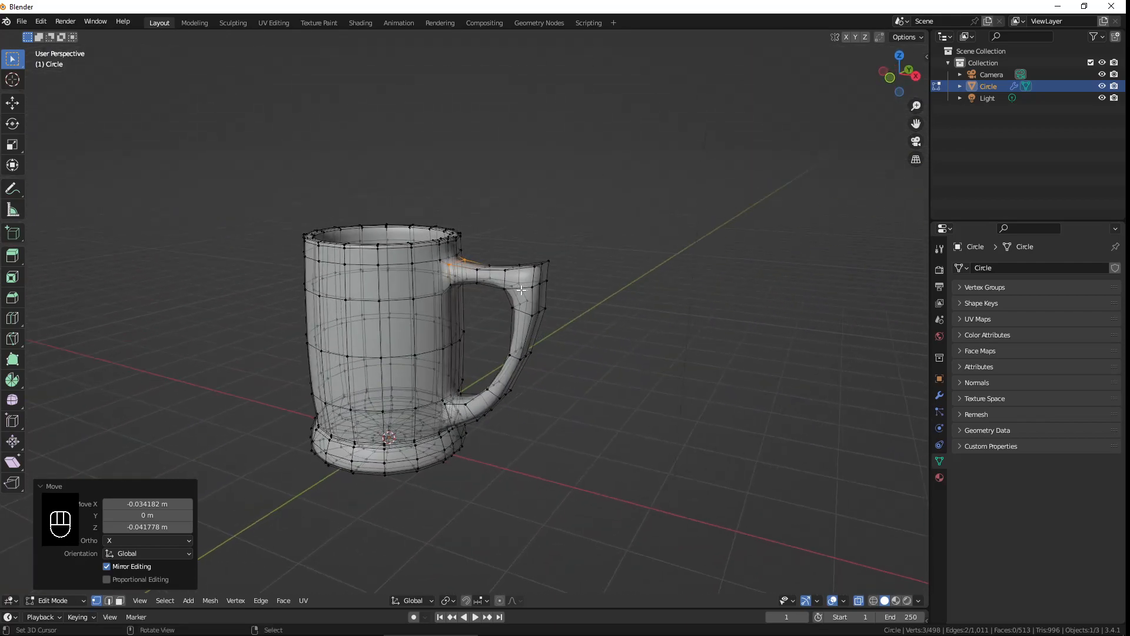
pyautogui.moveTo(515, 305); pyautogui.dragTo(542, 293, button='middle')
pyautogui.scroll(2, 542, 300)
pyautogui.moveTo(538, 255); pyautogui.dragTo(528, 272, button='middle')
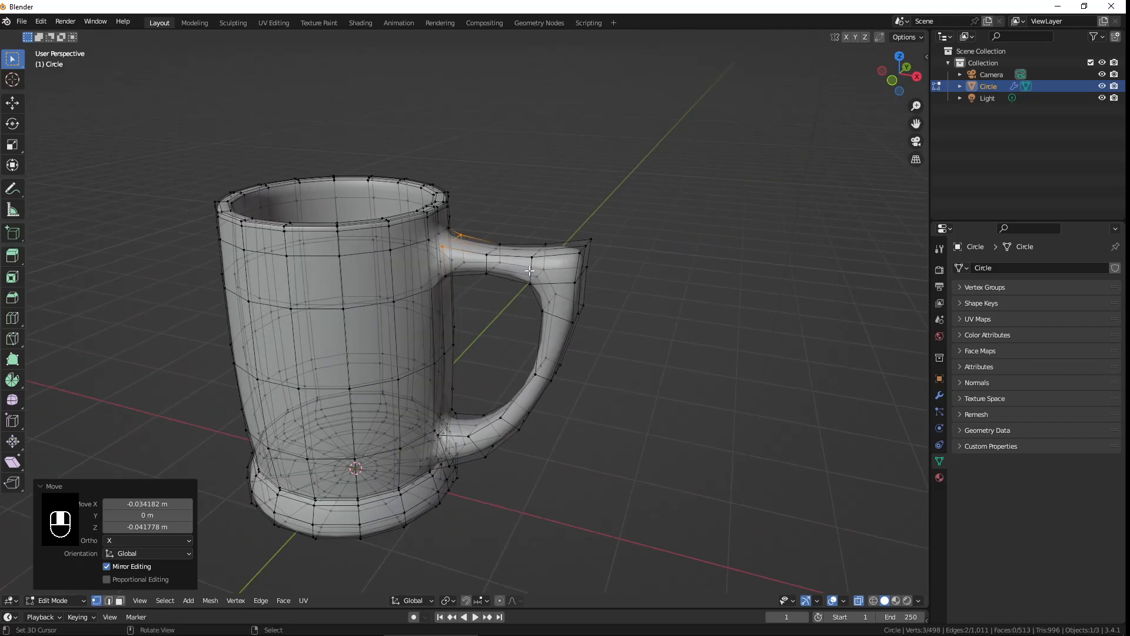
pyautogui.click(111, 600)
pyautogui.moveTo(450, 259); pyautogui.dragTo(451, 254, button='middle')
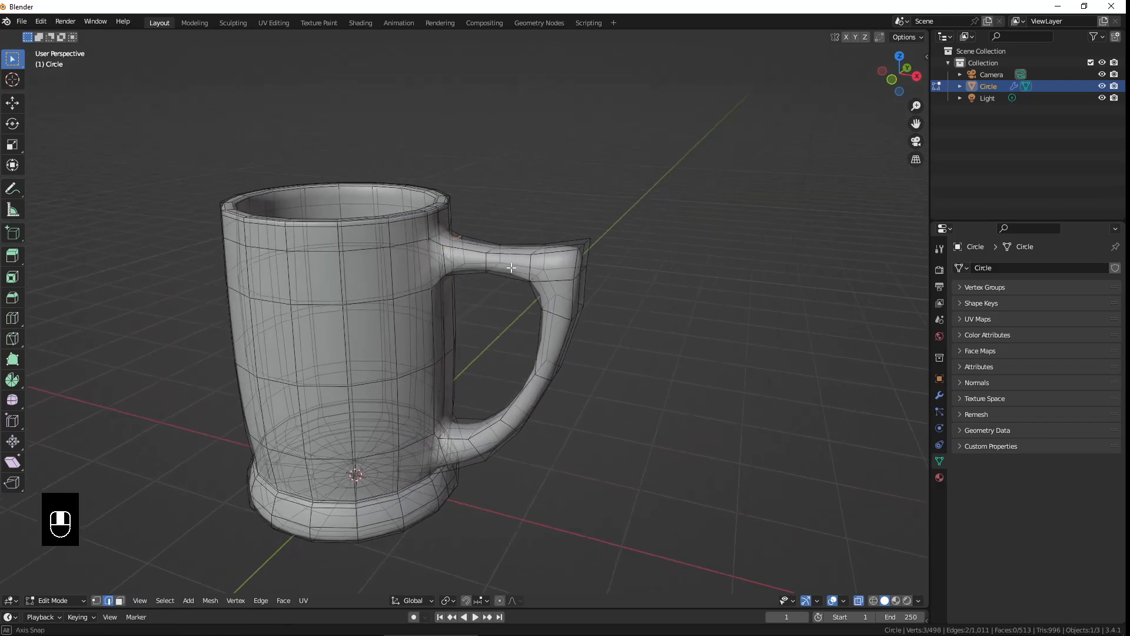
pyautogui.click(436, 243)
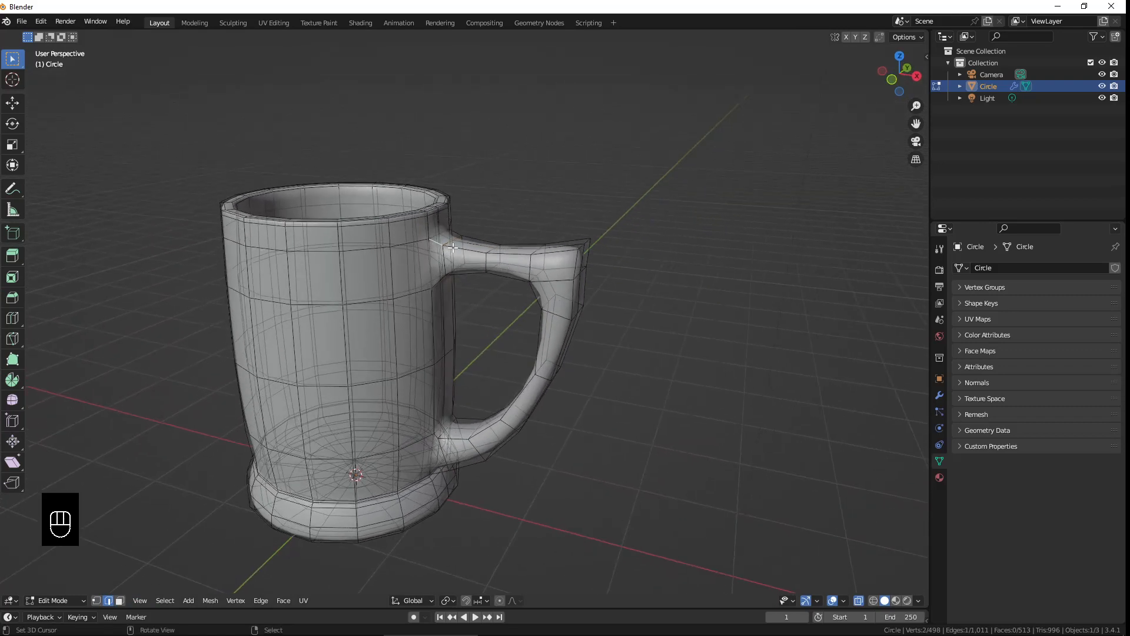
pyautogui.keyDown('shift'); pyautogui.click(453, 247); pyautogui.keyUp('shift')
pyautogui.hotkey('ctrl', 'z')
pyautogui.keyDown('shift'); pyautogui.click(467, 250); pyautogui.keyUp('shift')
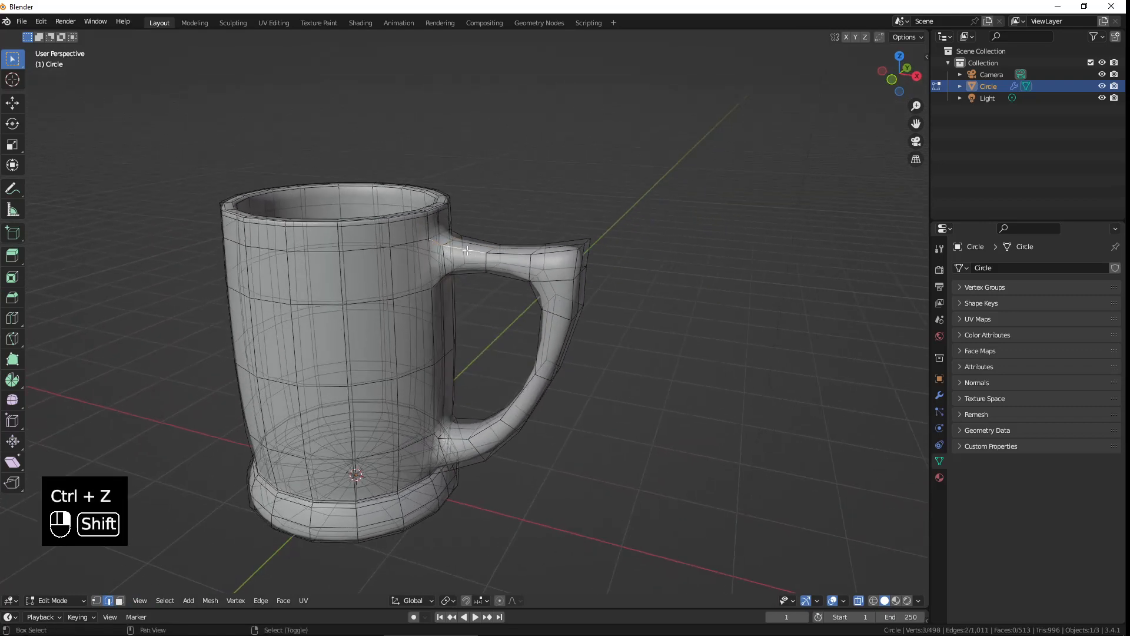
pyautogui.keyDown('shift'); pyautogui.click(508, 253); pyautogui.keyUp('shift')
pyautogui.keyDown('shift'); pyautogui.click(567, 255); pyautogui.keyUp('shift')
pyautogui.keyDown('shift'); pyautogui.click(574, 278); pyautogui.keyUp('shift')
pyautogui.keyDown('shift'); pyautogui.click(566, 321); pyautogui.keyUp('shift')
# Step: Extend the edge selection along the handle's outer curve down to its lower joint with the mug
pyautogui.moveTo(566, 321); pyautogui.dragTo(552, 395, button='middle')
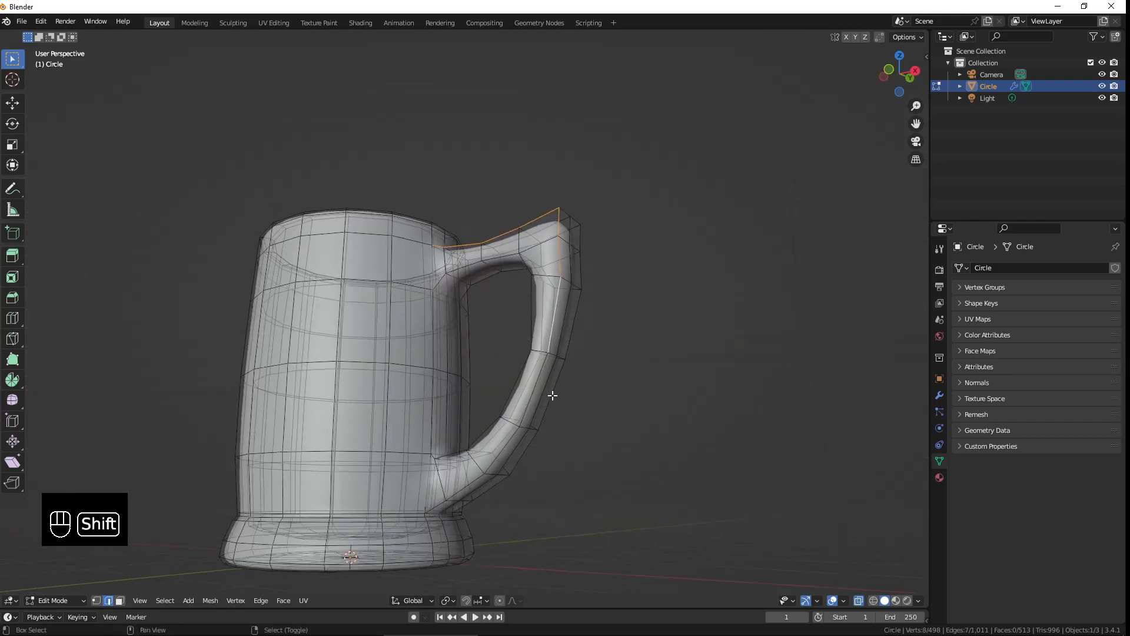
pyautogui.keyDown('shift'); pyautogui.click(523, 420); pyautogui.keyUp('shift')
pyautogui.hotkey('ctrl', 'z')
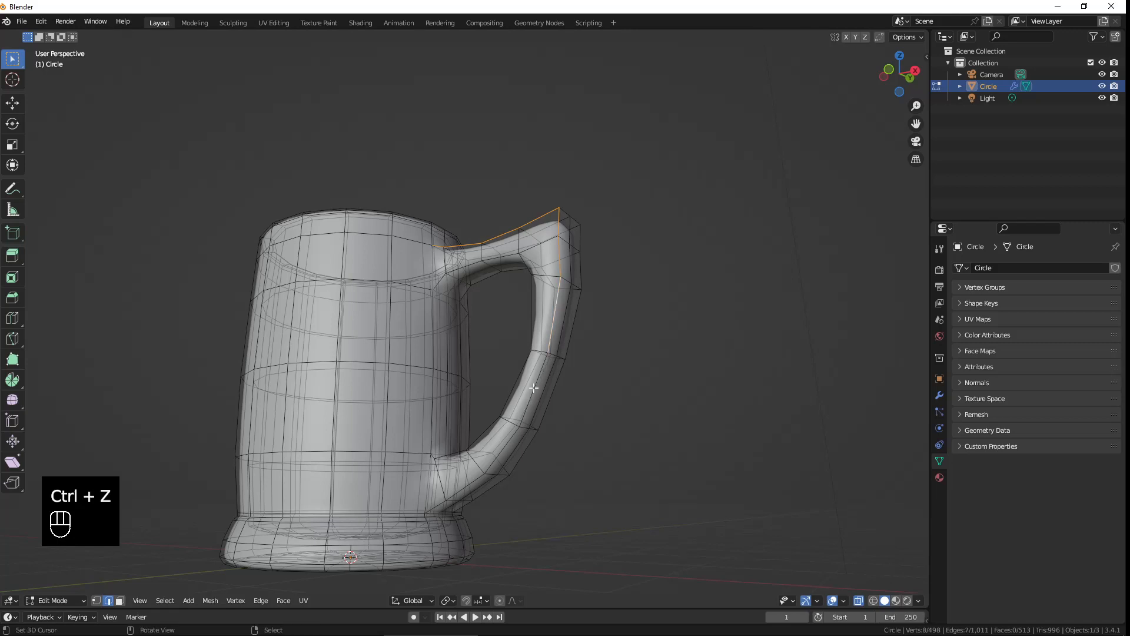
pyautogui.keyDown('shift'); pyautogui.click(537, 372); pyautogui.keyUp('shift')
pyautogui.keyDown('shift'); pyautogui.click(519, 436); pyautogui.keyUp('shift')
pyautogui.keyDown('shift'); pyautogui.click(450, 499); pyautogui.keyUp('shift')
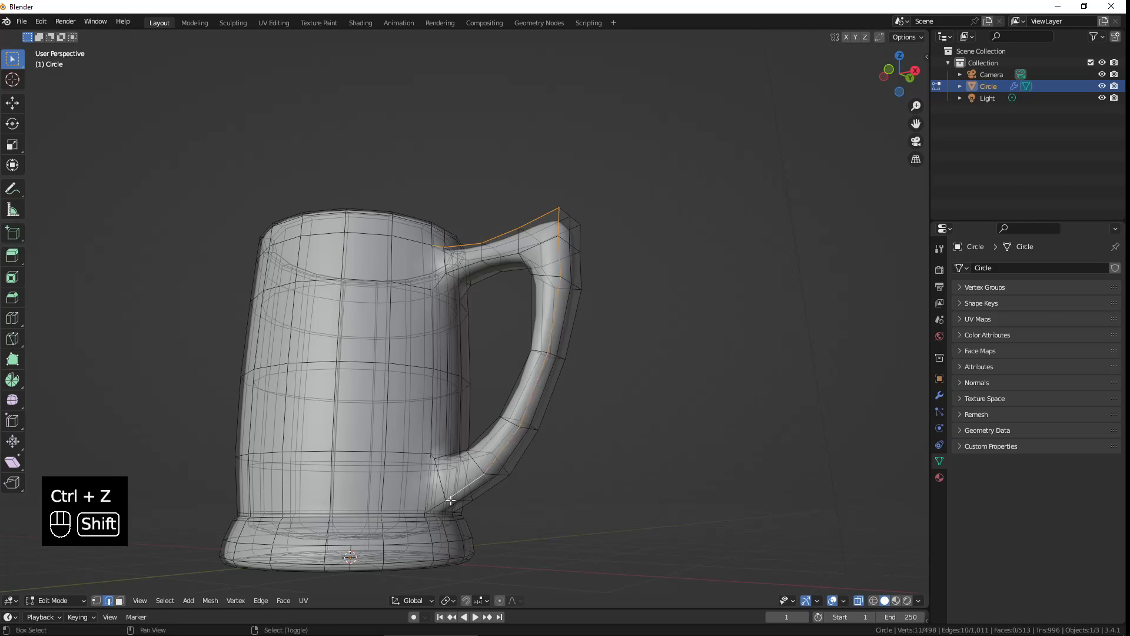
pyautogui.keyDown('shift'); pyautogui.click(437, 506); pyautogui.keyUp('shift')
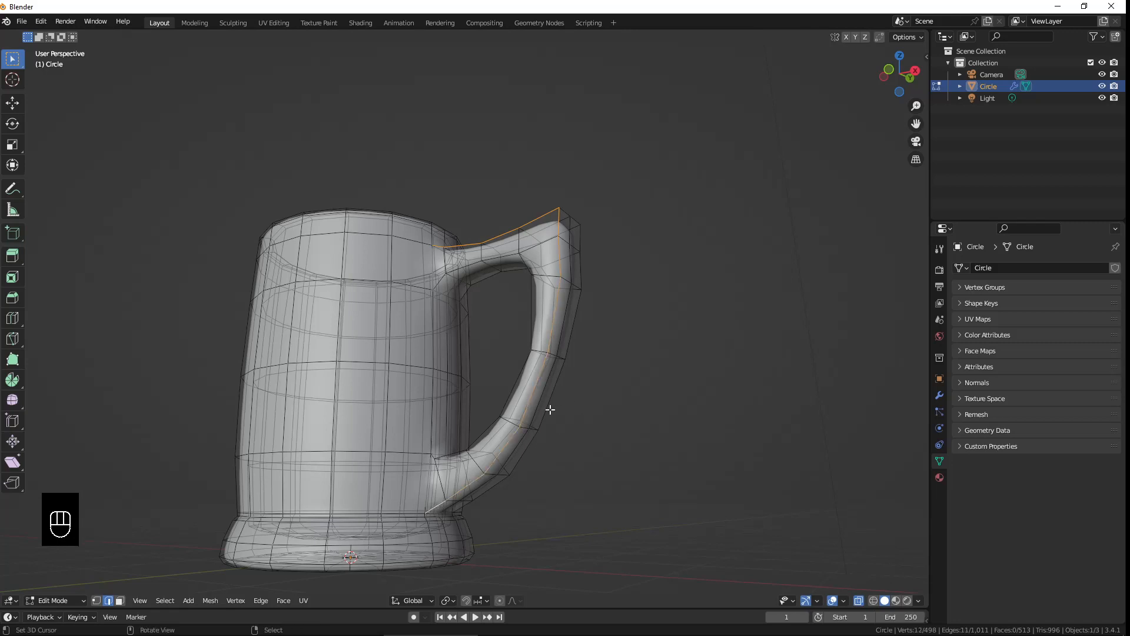
# Step: Bevel the selected edge chain along the handle with a width of about 0.01 m and one segment
pyautogui.moveTo(571, 346); pyautogui.dragTo(557, 411, button='middle')
pyautogui.moveTo(594, 313); pyautogui.dragTo(501, 272, button='middle')
pyautogui.moveTo(480, 385); pyautogui.dragTo(618, 333, button='middle')
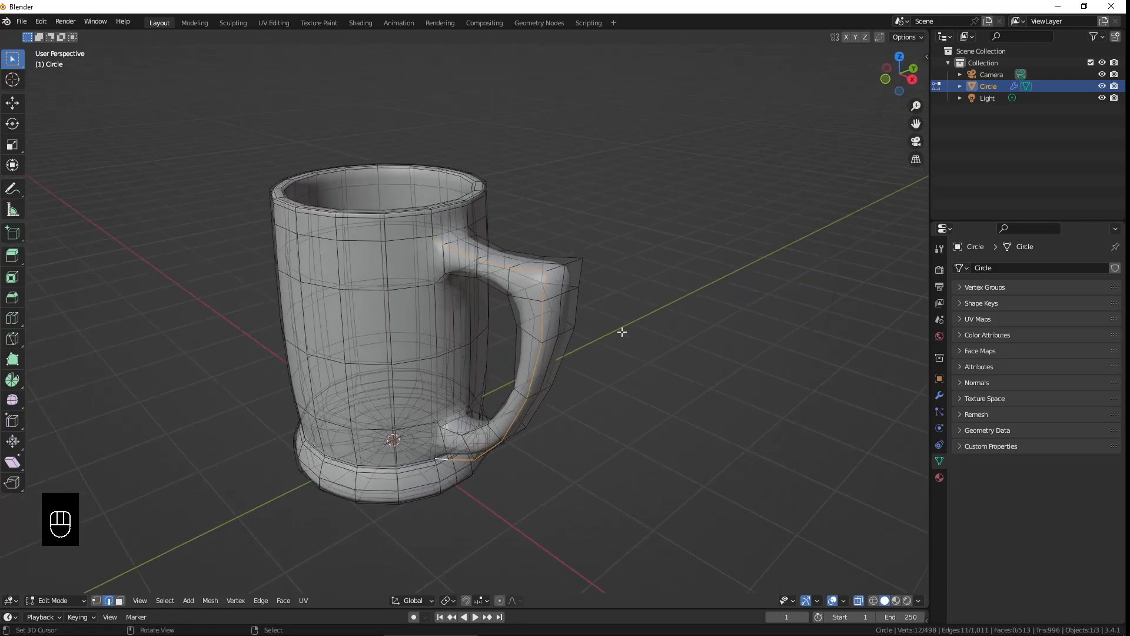
pyautogui.press('w')
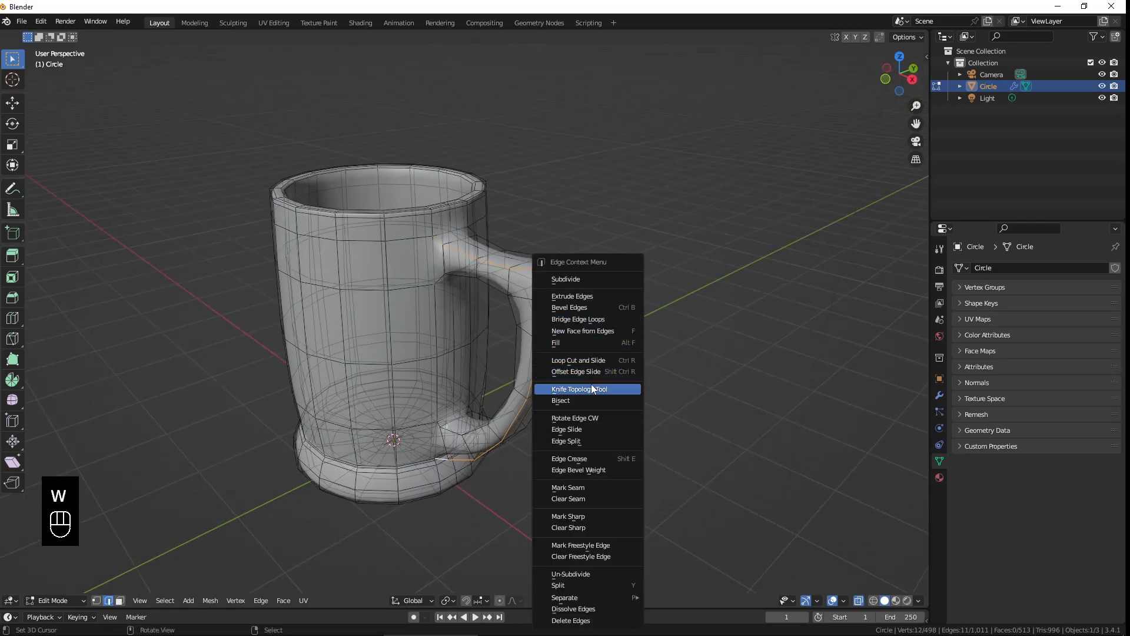
pyautogui.click(592, 309)
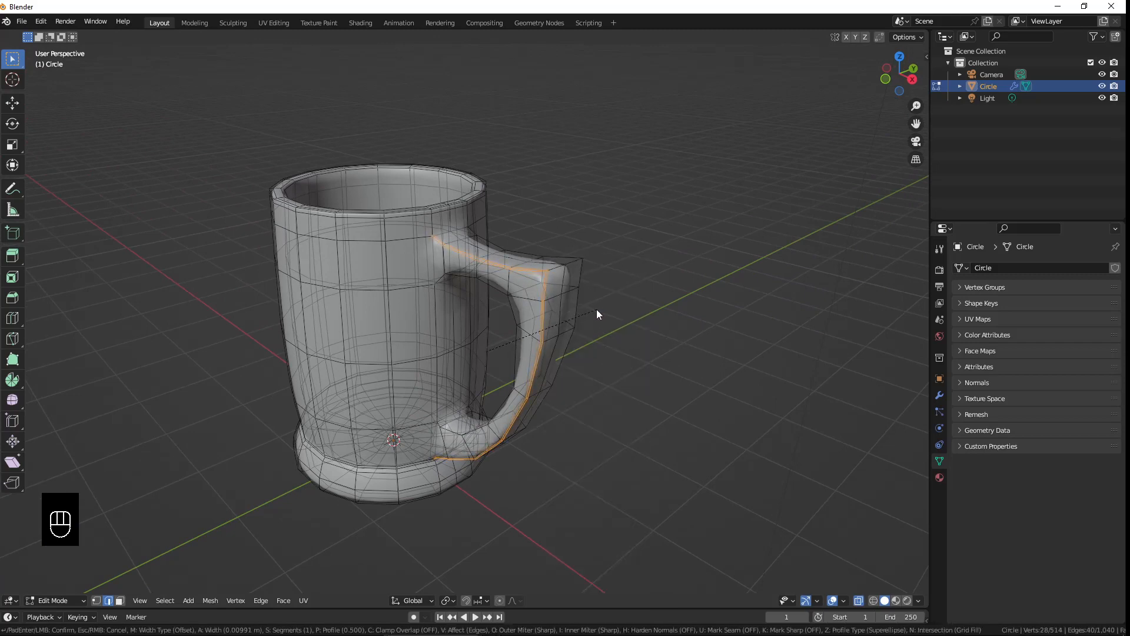
pyautogui.click(598, 310)
# Step: Examine the bevelled handle edge and the upper joint with the mug, in both the shaded object and its mesh
pyautogui.press('Tab')
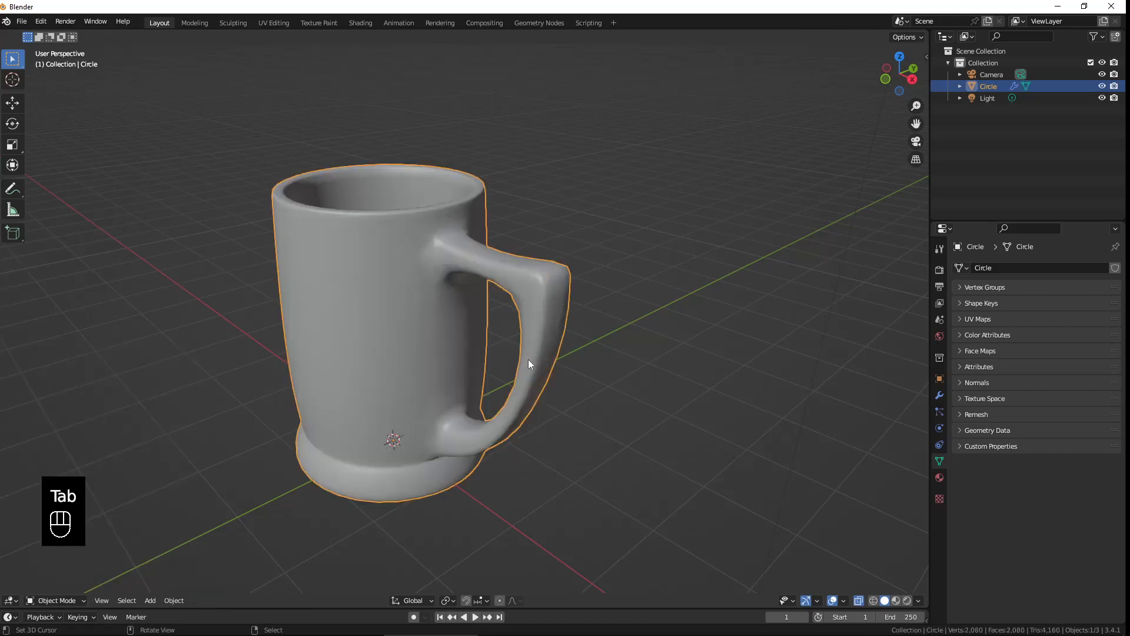
pyautogui.moveTo(528, 359); pyautogui.dragTo(456, 327, button='middle')
pyautogui.scroll(3, 486, 270)
pyautogui.scroll(2, 445, 271)
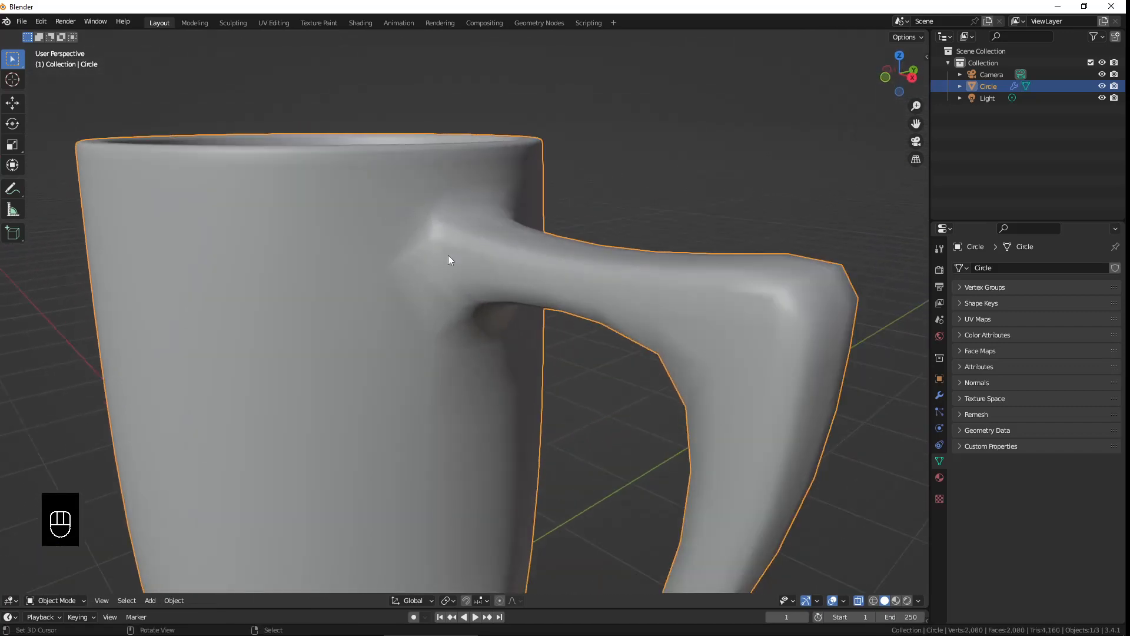
pyautogui.press('Tab')
pyautogui.moveTo(492, 245); pyautogui.dragTo(437, 208, button='middle')
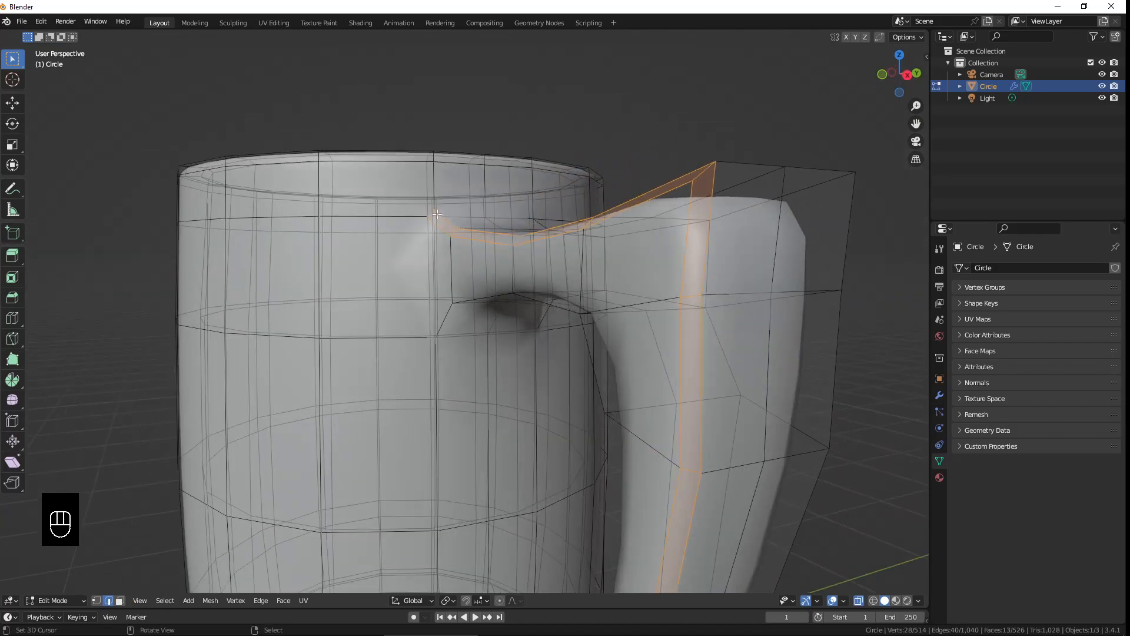
pyautogui.click(376, 188)
pyautogui.moveTo(401, 187); pyautogui.dragTo(411, 189, button='middle')
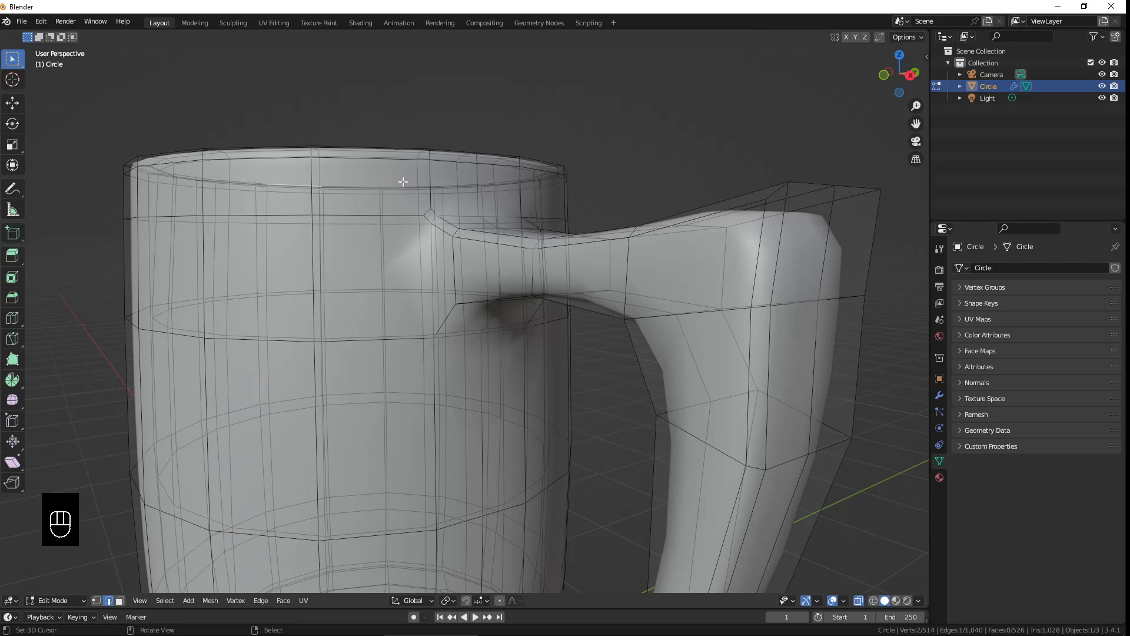
pyautogui.scroll(-6, 402, 182)
pyautogui.moveTo(449, 240); pyautogui.dragTo(455, 349, button='middle')
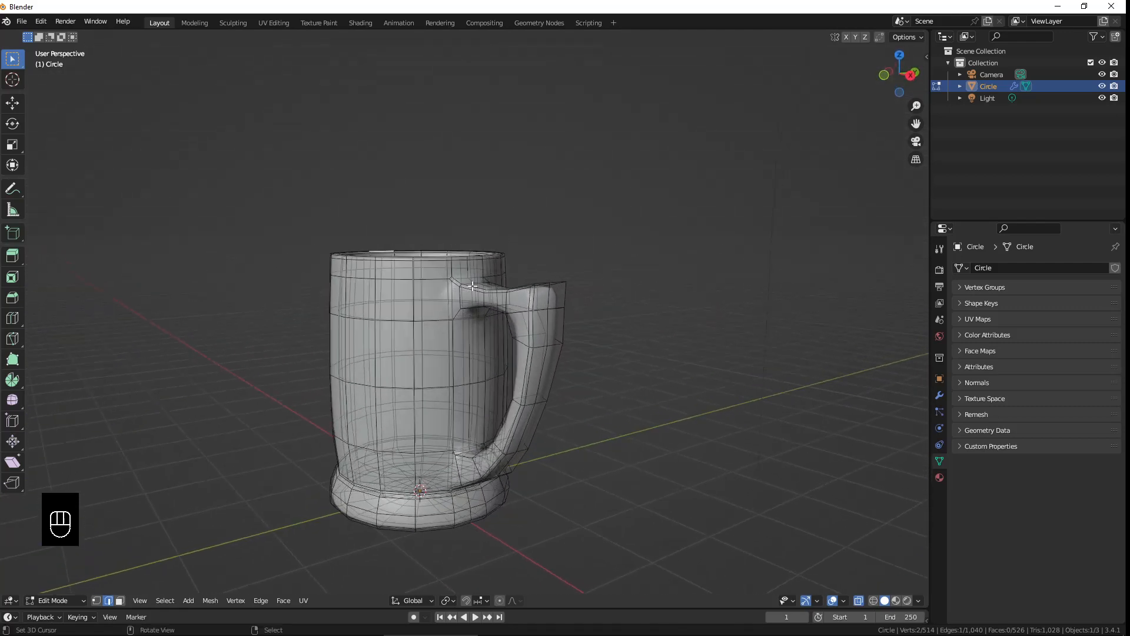
# Step: Undo the bevel on the handle's outer edge chain
pyautogui.scroll(4, 455, 349)
pyautogui.hotkey('ctrl', 'z')
pyautogui.hotkey('ctrl', 'z')
pyautogui.hotkey('ctrl', 'z')
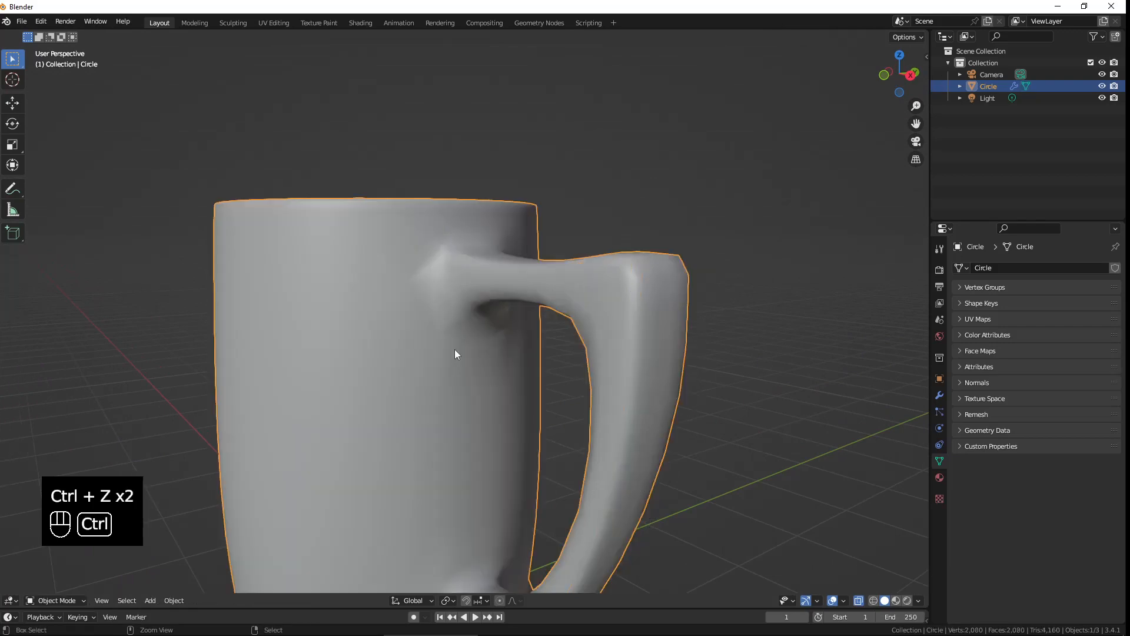
pyautogui.hotkey('ctrl', 'z')
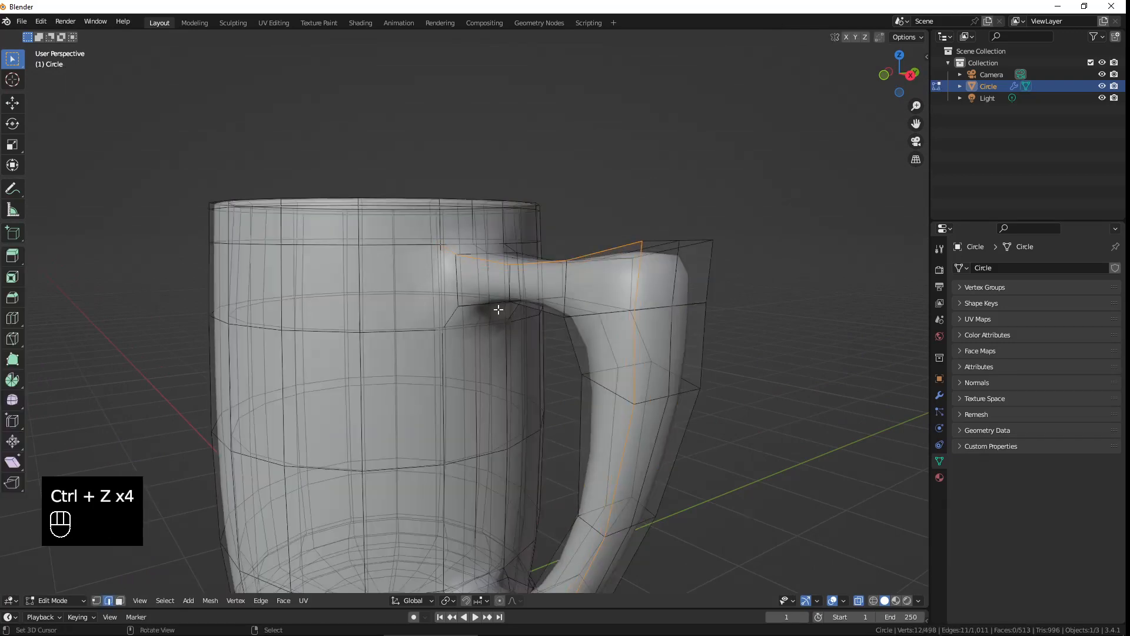
# Step: Add a single loop cut around the mug at the upper joint, running through the side of the handle's upper arm
pyautogui.moveTo(497, 311); pyautogui.dragTo(447, 271, button='middle')
pyautogui.hotkey('ctrl', 'r')
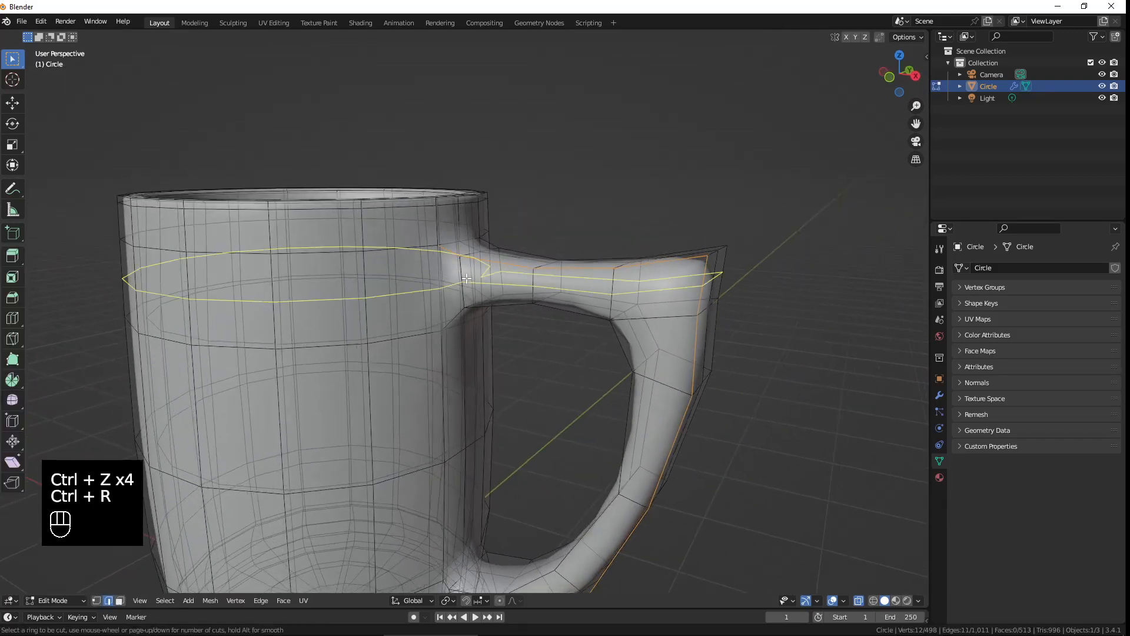
pyautogui.click(466, 278)
pyautogui.click(467, 278)
pyautogui.keyDown('shift'); pyautogui.moveTo(508, 378); pyautogui.dragTo(527, 335, button='middle'); pyautogui.keyUp('shift')
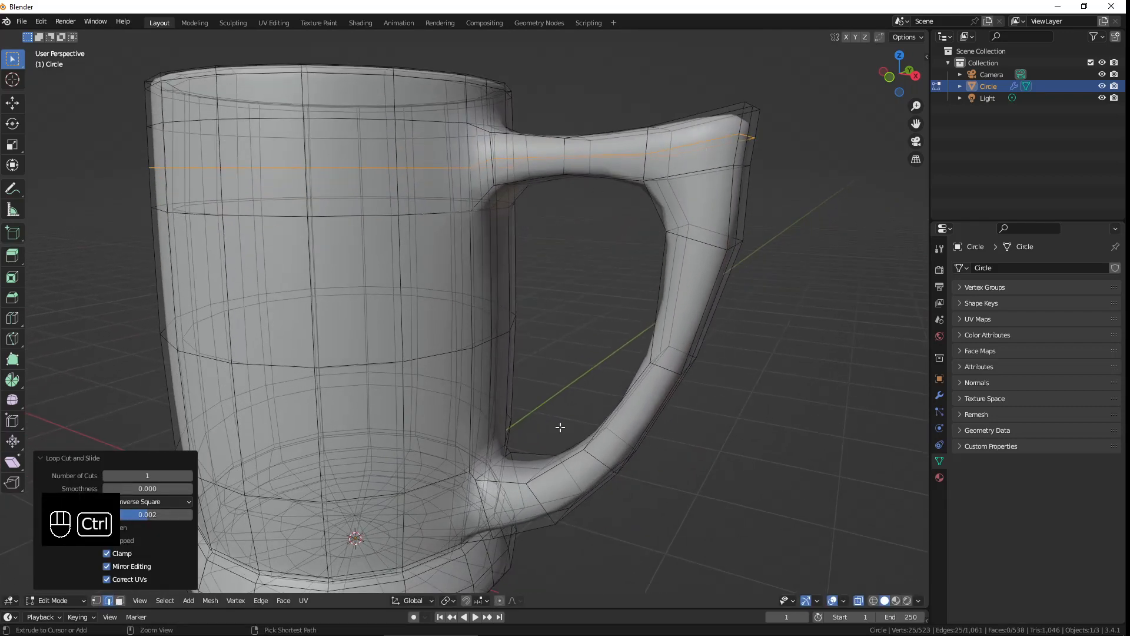
# Step: Add another single loop cut around the mug at the lower joint, running up along the handle, and return to Object Mode
pyautogui.hotkey('ctrl', 'r')
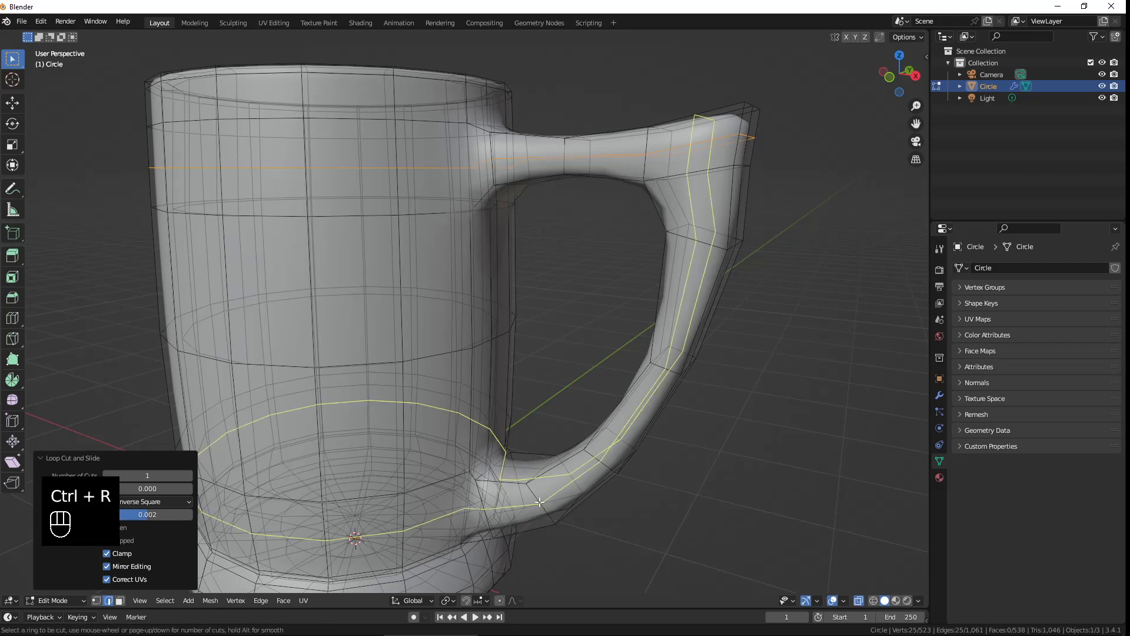
pyautogui.press('Tab')
pyautogui.scroll(-5, 625, 341)
pyautogui.moveTo(625, 340); pyautogui.dragTo(647, 351, button='middle')
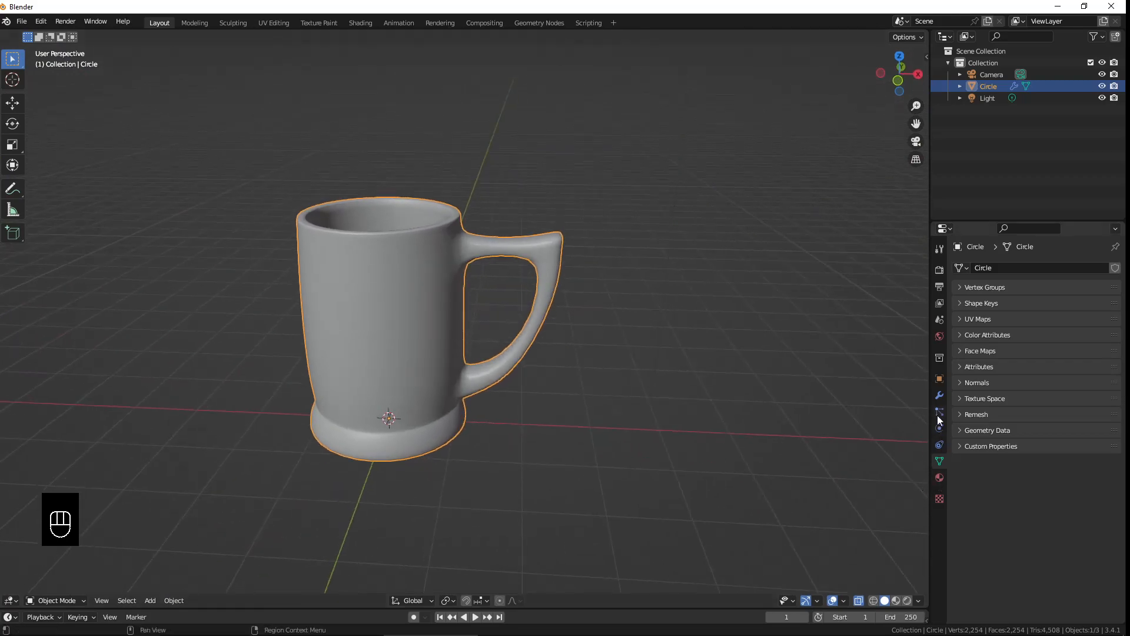
# Step: Set the Subdivision modifier's viewport levels to 2 and deselect the mug
pyautogui.click(938, 394)
pyautogui.click(959, 287)
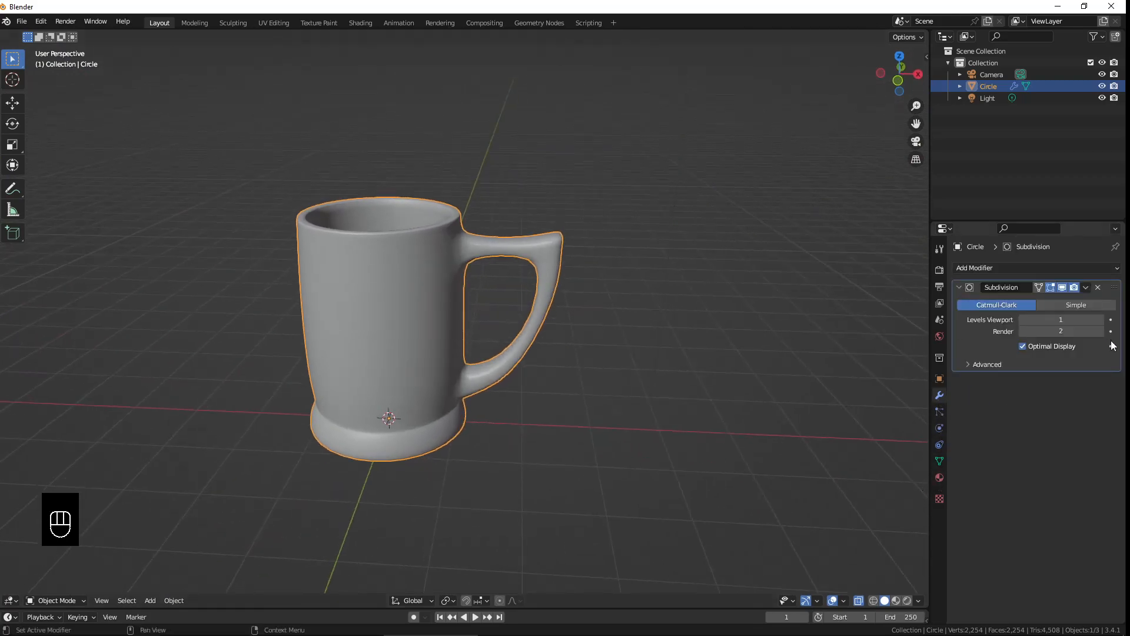
pyautogui.click(1098, 320)
pyautogui.press('a')
pyautogui.press('a')
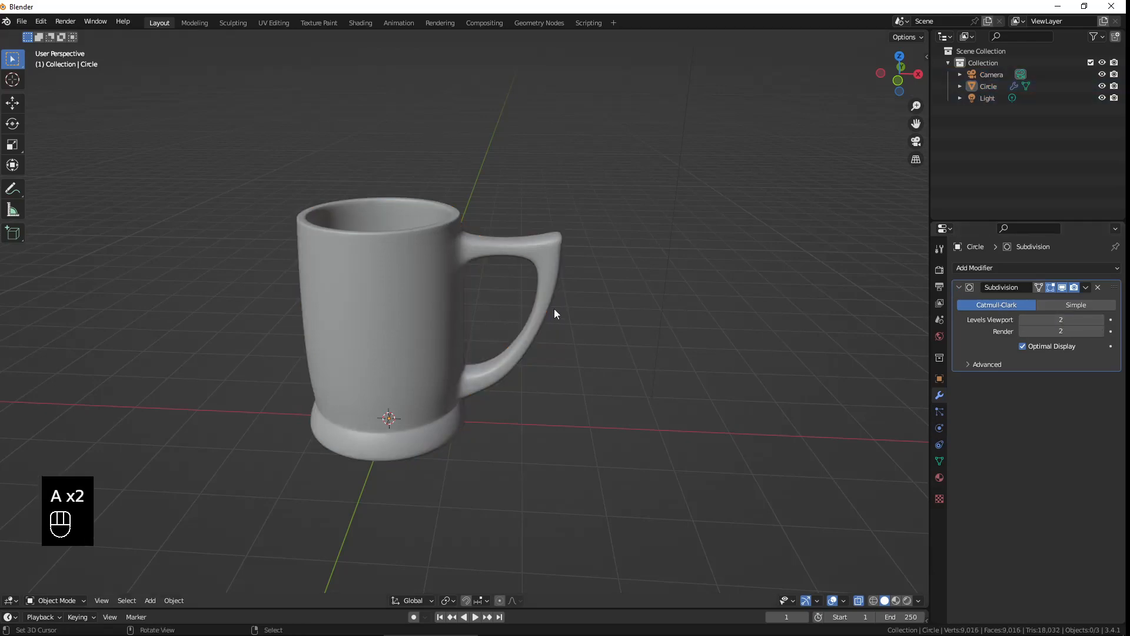
pyautogui.moveTo(554, 309); pyautogui.dragTo(532, 362, button='middle')
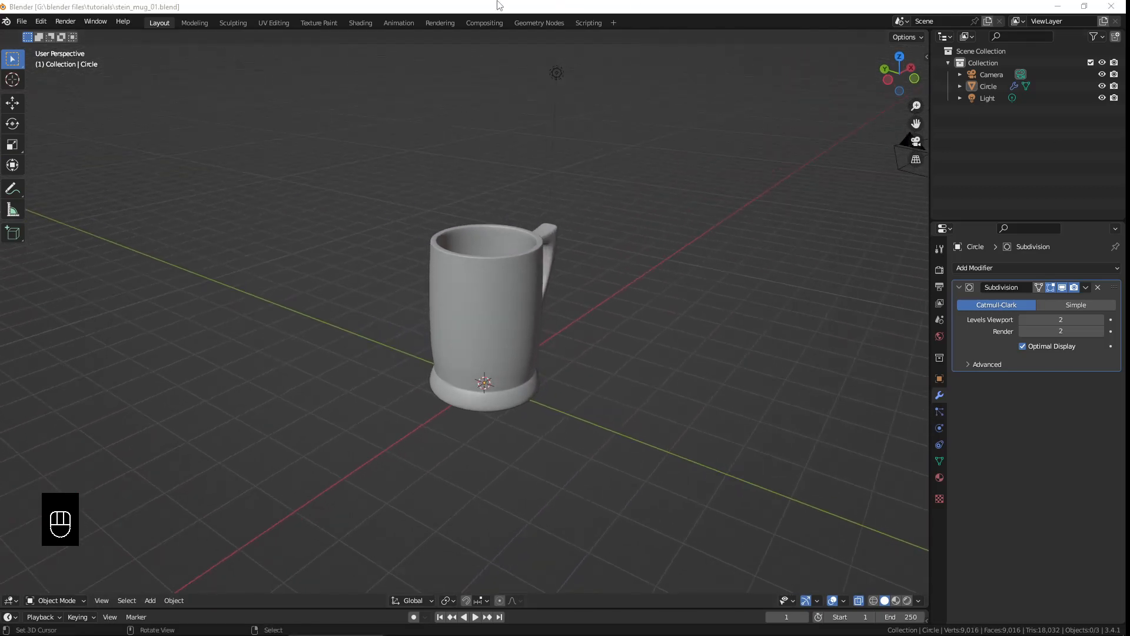
# Step: In Edit Mode, select the edge loop around the handle's grip below the upper corner and scale it slightly narrower along Y
pyautogui.moveTo(457, 158); pyautogui.dragTo(457, 350, button='middle')
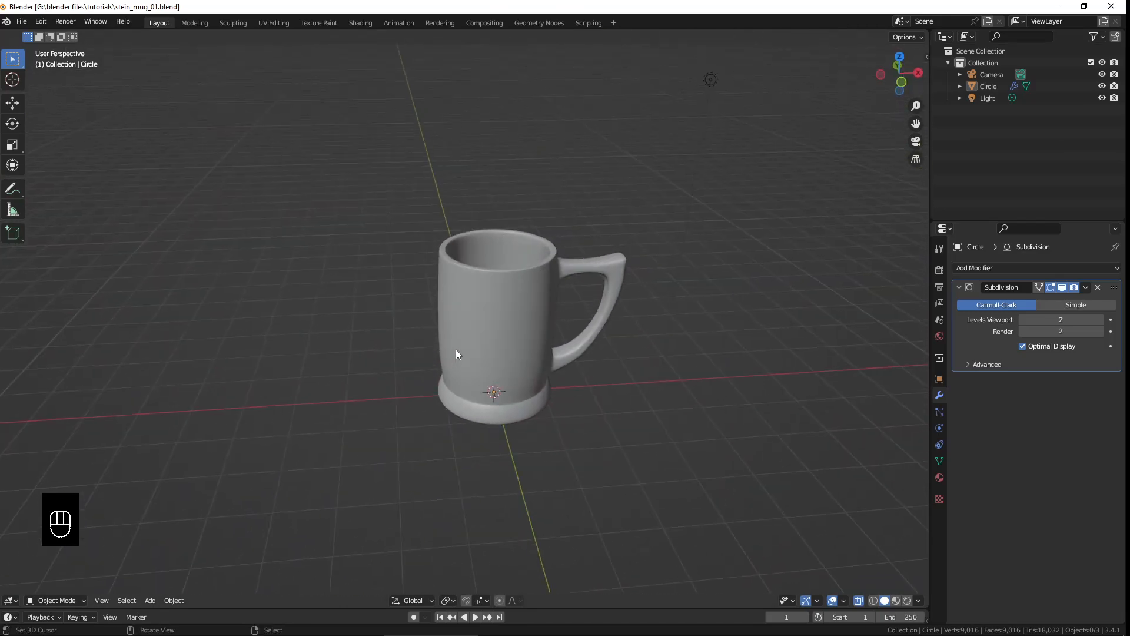
pyautogui.scroll(2, 520, 316)
pyautogui.keyDown('shift'); pyautogui.moveTo(537, 306); pyautogui.dragTo(507, 390, button='middle'); pyautogui.keyUp('shift')
pyautogui.scroll(1, 510, 393)
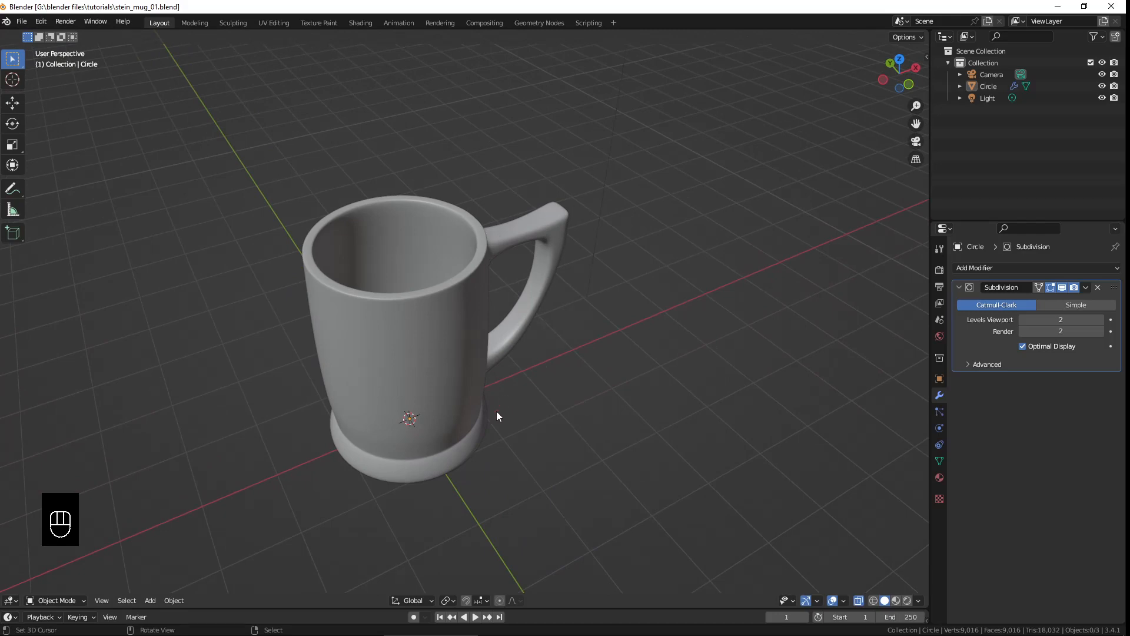
pyautogui.moveTo(496, 411); pyautogui.dragTo(507, 285, button='middle')
pyautogui.press('Tab')
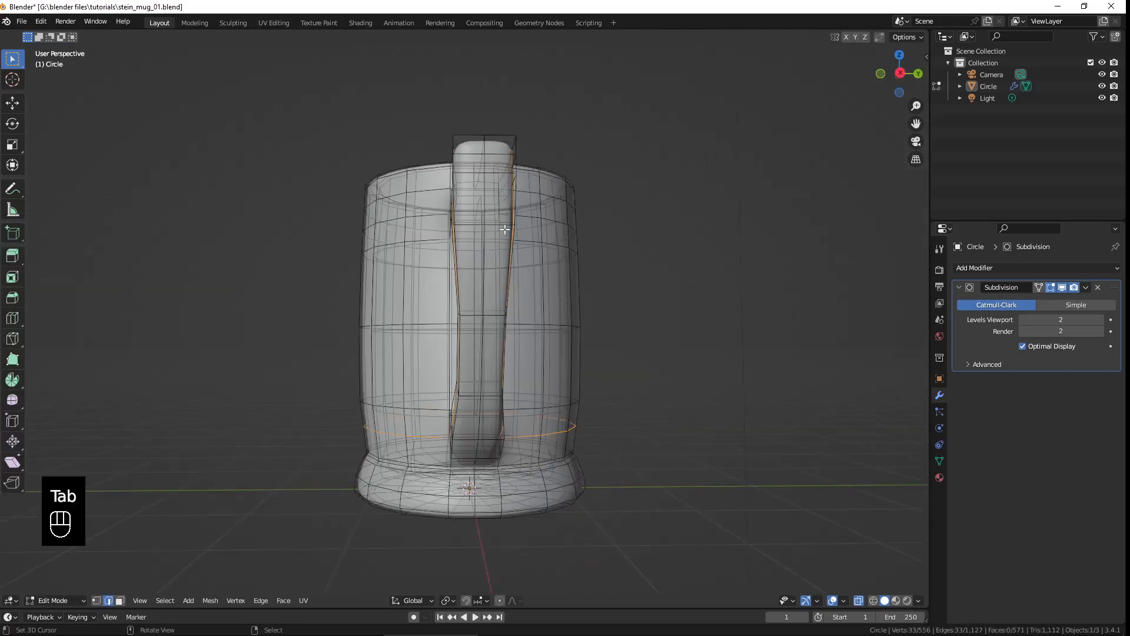
pyautogui.keyDown('alt'); pyautogui.click(517, 241); pyautogui.keyUp('alt')
pyautogui.moveTo(517, 240); pyautogui.dragTo(655, 247, button='middle')
pyautogui.press('s')
pyautogui.press('x')
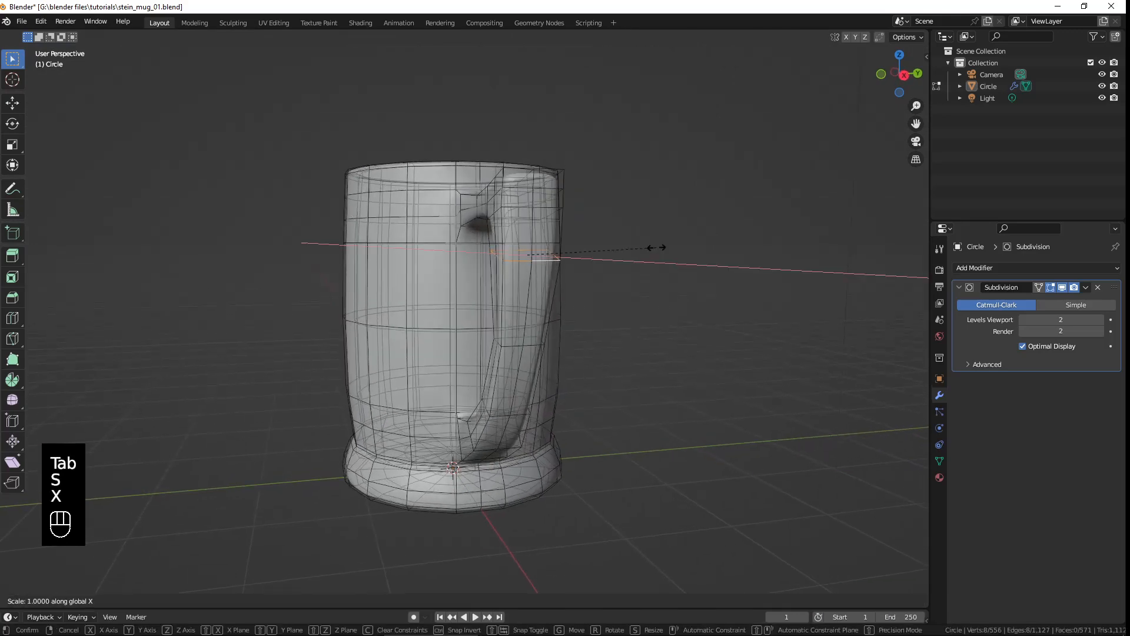
pyautogui.press('y')
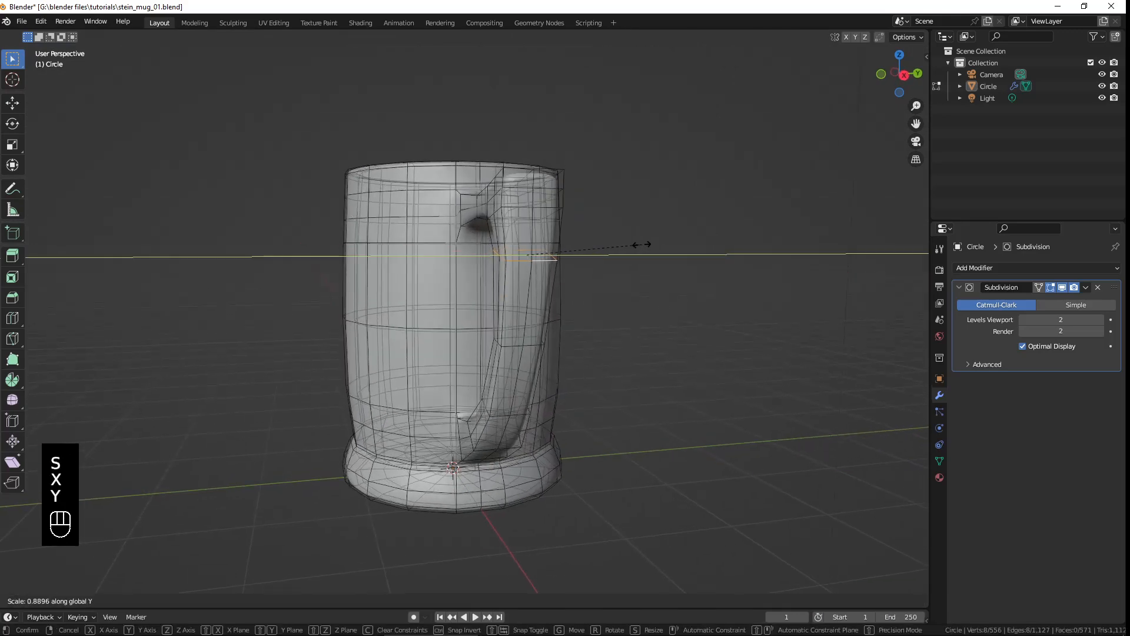
pyautogui.click(651, 246)
# Step: Return to Object Mode, check the smoothed handle, and save the changes to stein_mug_01.blend
pyautogui.press('Tab')
pyautogui.moveTo(572, 347); pyautogui.dragTo(627, 354, button='middle')
pyautogui.scroll(-3, 627, 354)
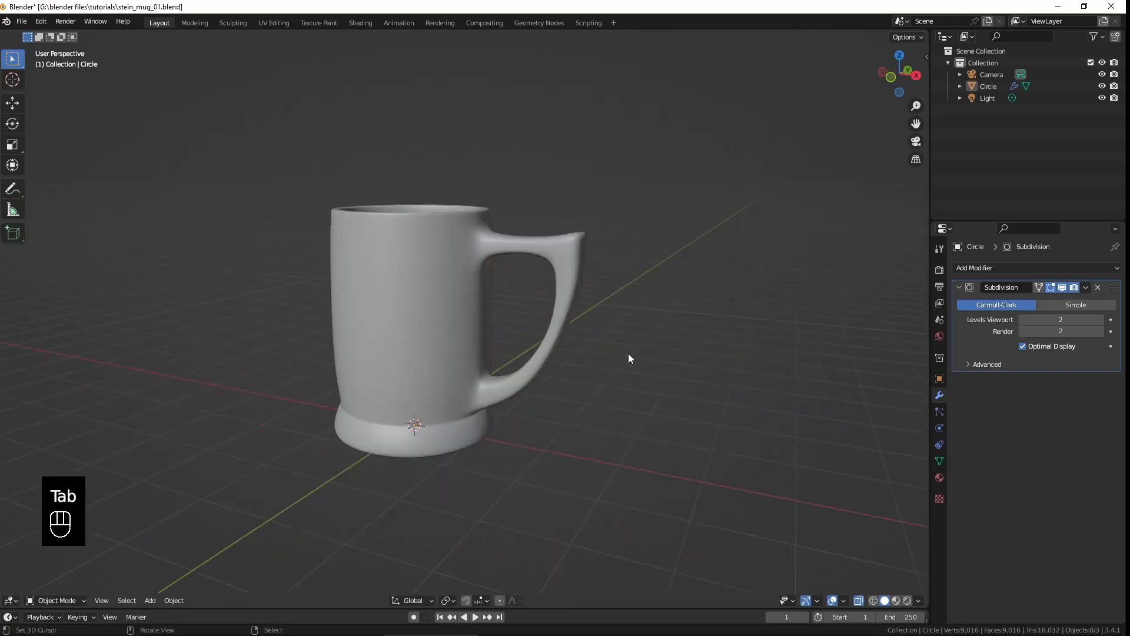
pyautogui.keyDown('shift'); pyautogui.moveTo(507, 355); pyautogui.dragTo(576, 360, button='middle'); pyautogui.keyUp('shift')
pyautogui.hotkey('ctrl', 's')
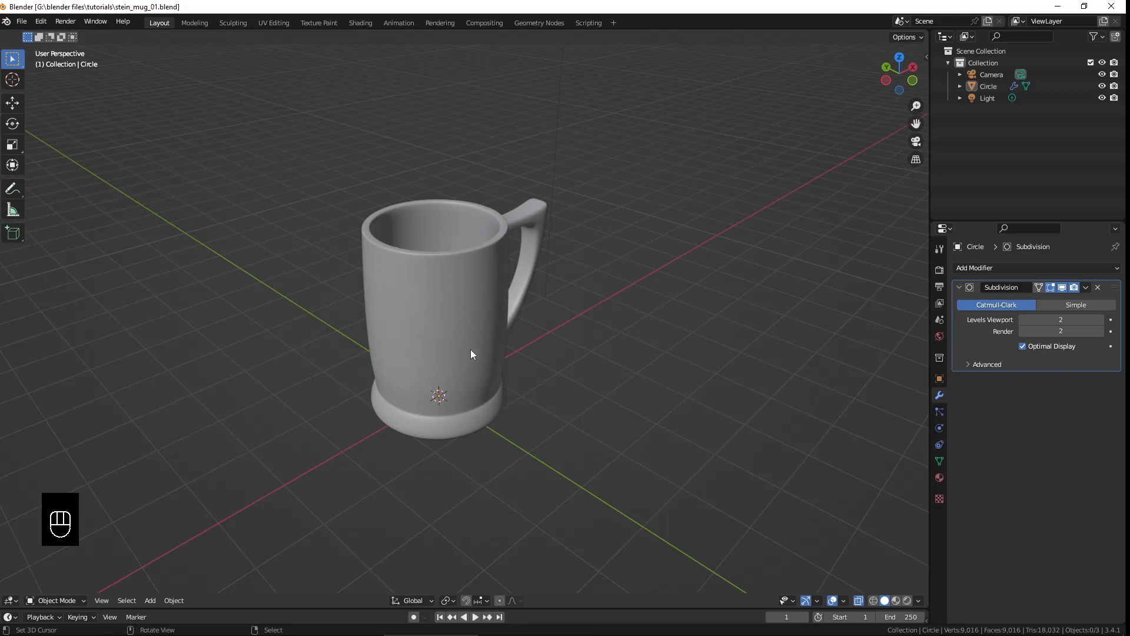
pyautogui.moveTo(499, 378); pyautogui.dragTo(424, 300, button='middle')
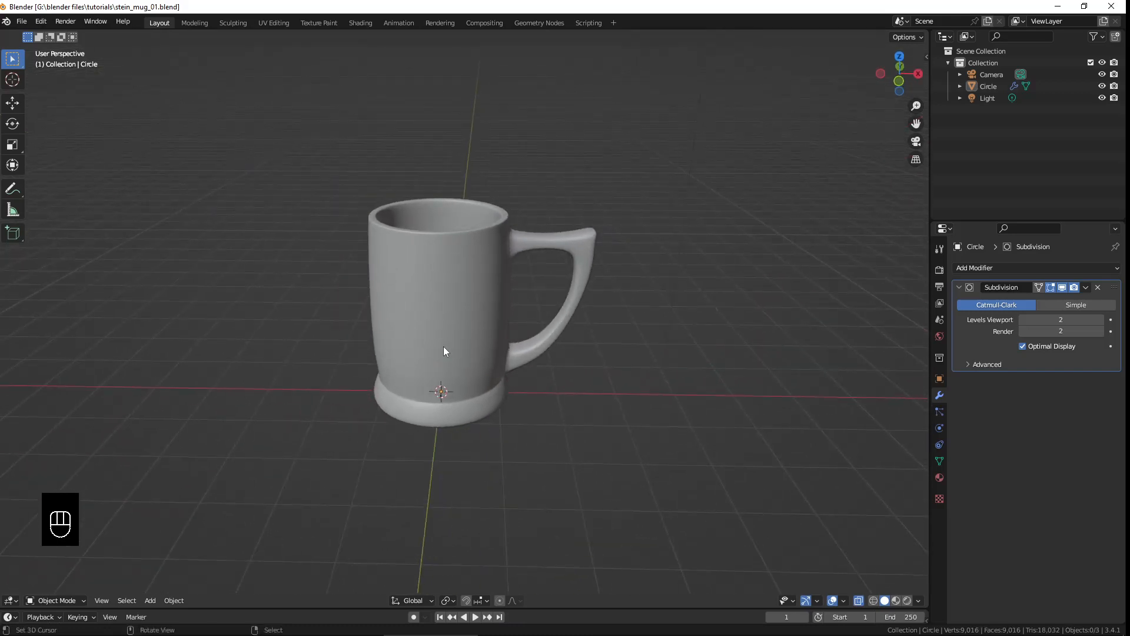